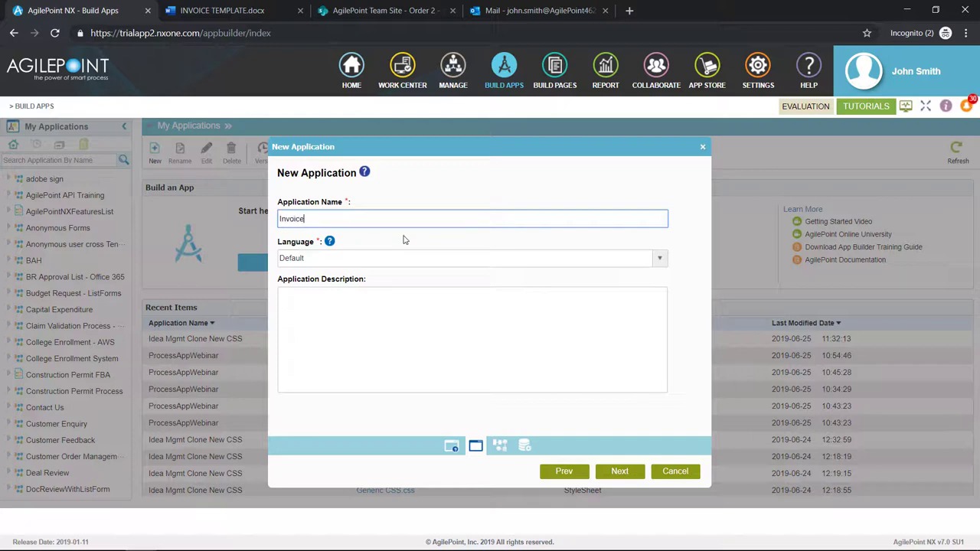
Step: Create the application with an eForms-triggered Invoice process model, three horizontal swimlanes and a Blank primary data source
click(618, 473)
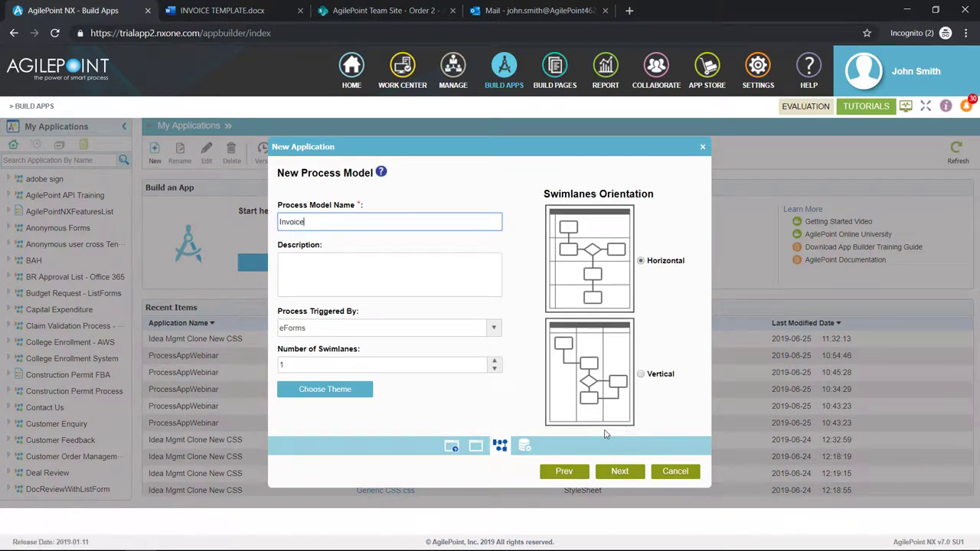
click(494, 328)
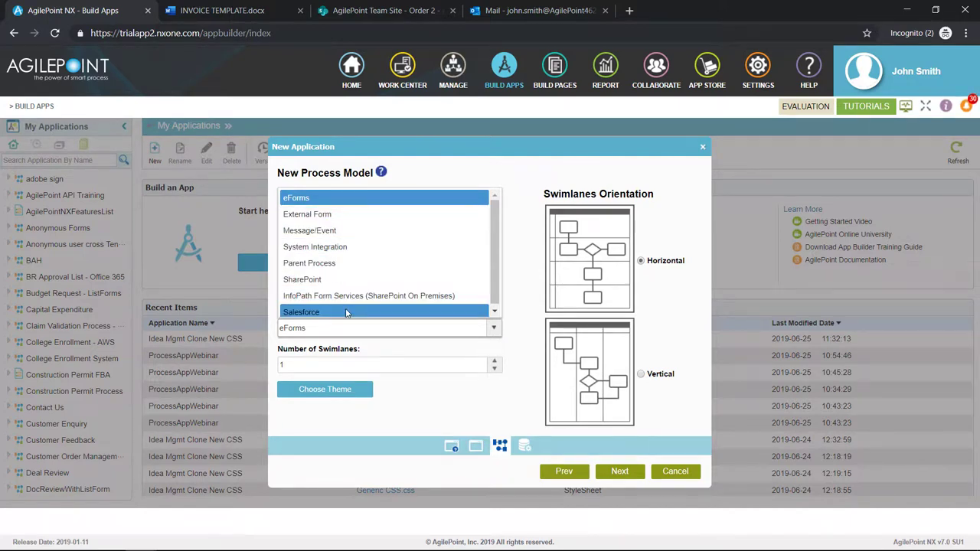
click(379, 199)
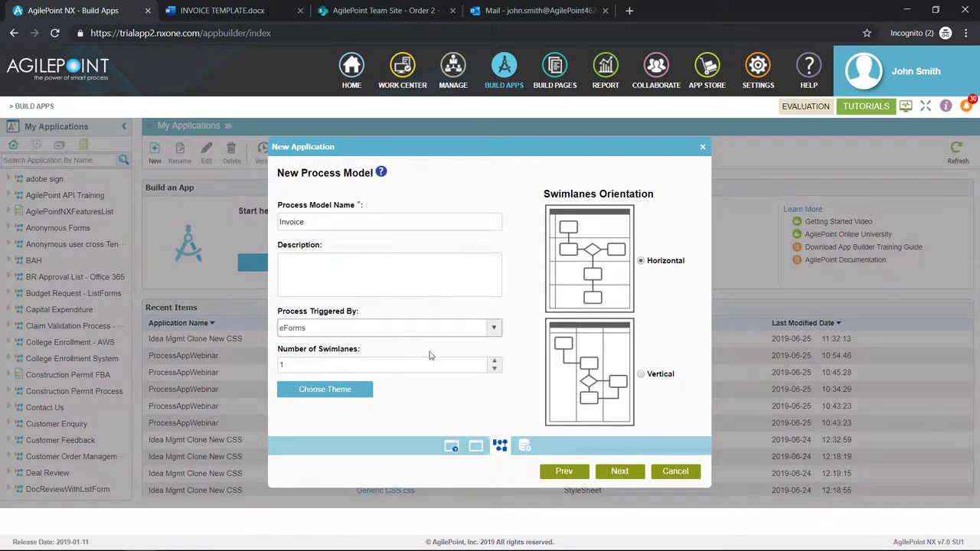
click(494, 361)
click(494, 362)
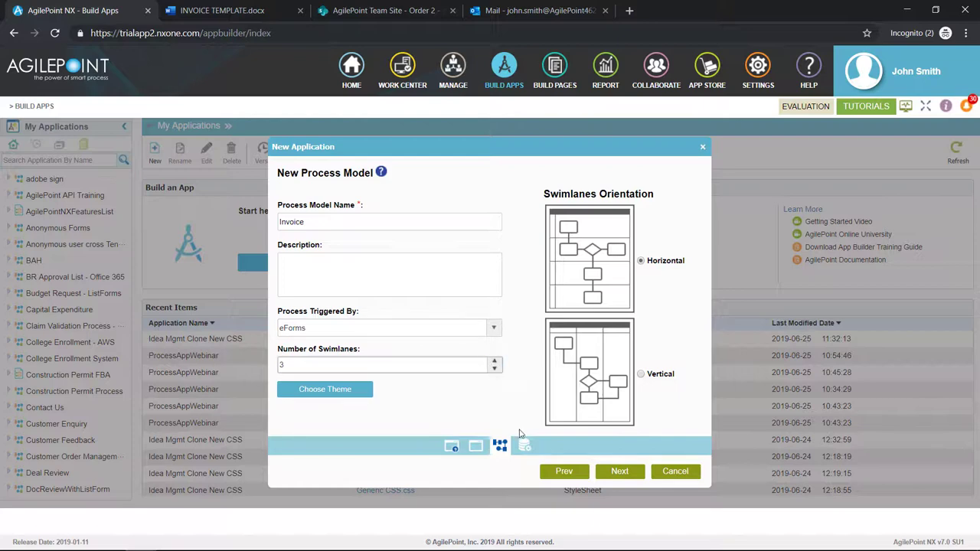
click(617, 474)
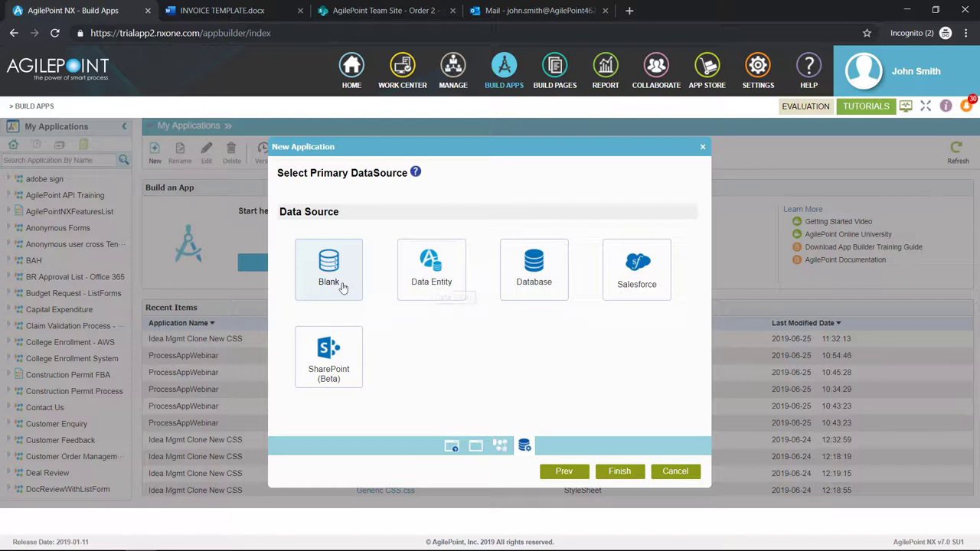
click(618, 472)
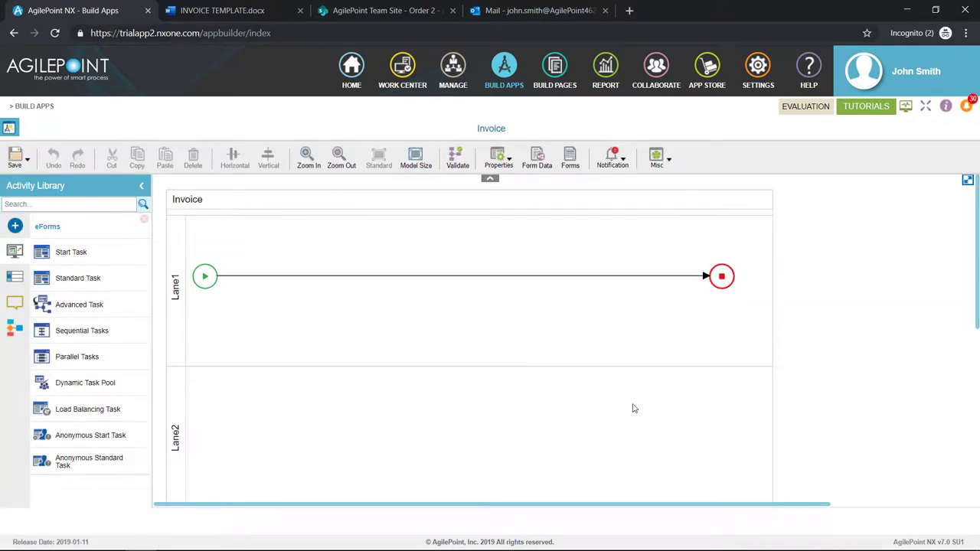
Step: Widen the Invoice pool's swimlanes to nearly the full width of the canvas
click(173, 249)
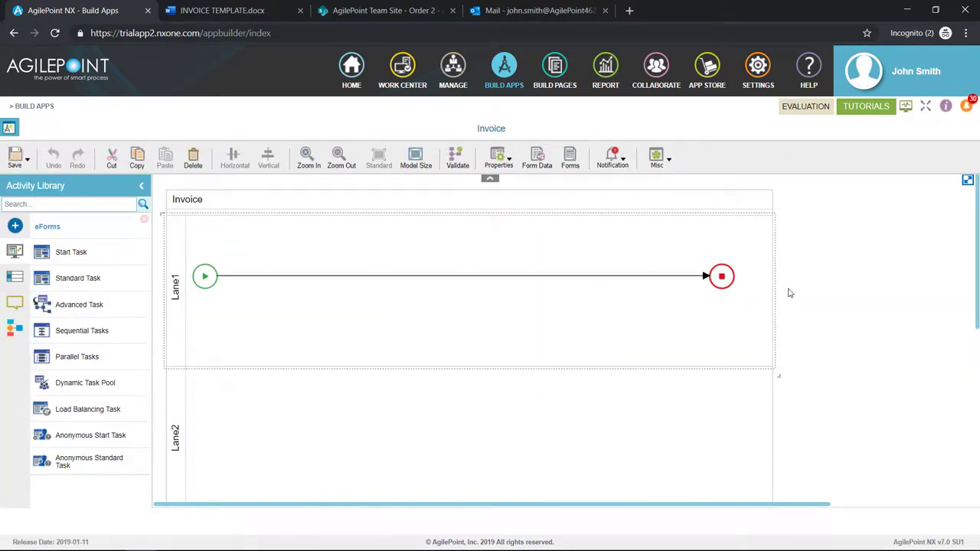
drag(770, 288, 971, 300)
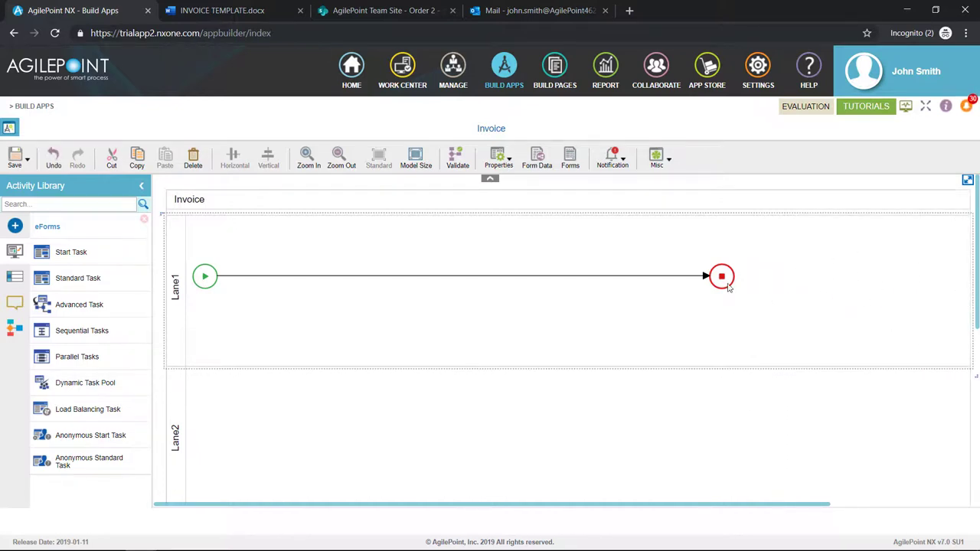
Step: Move the end event to the far end of Lane3 and reroute its connector's vertical segment away from the start event
drag(722, 275, 943, 380)
scroll(310, 308, up, 3)
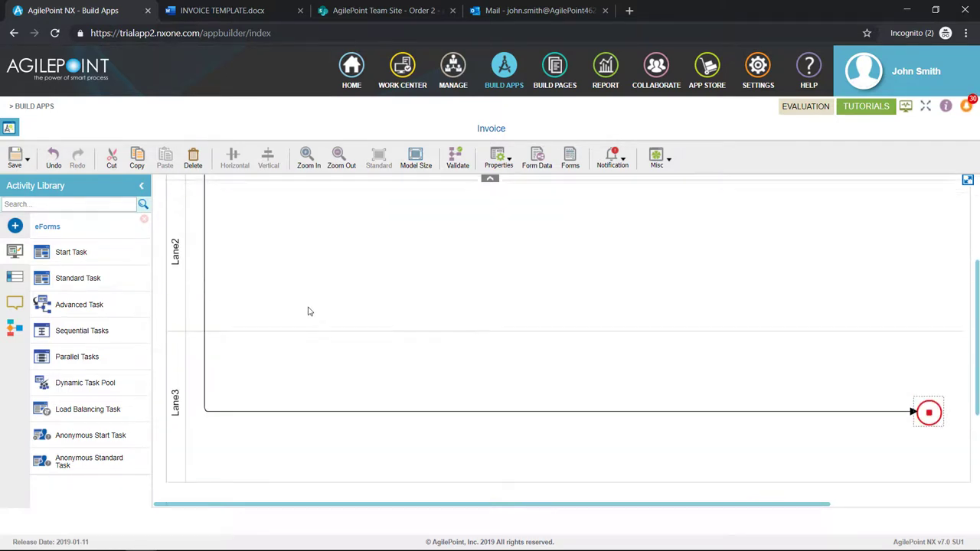
drag(205, 328, 297, 329)
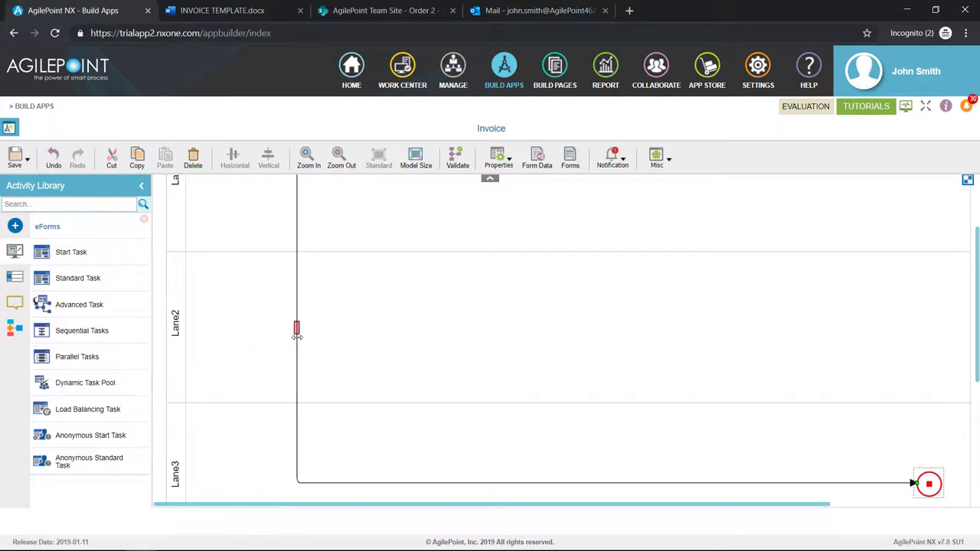
Step: Place a Start Task after the start event in Lane1 and create its new blank form named Submit
scroll(306, 346, up, 3)
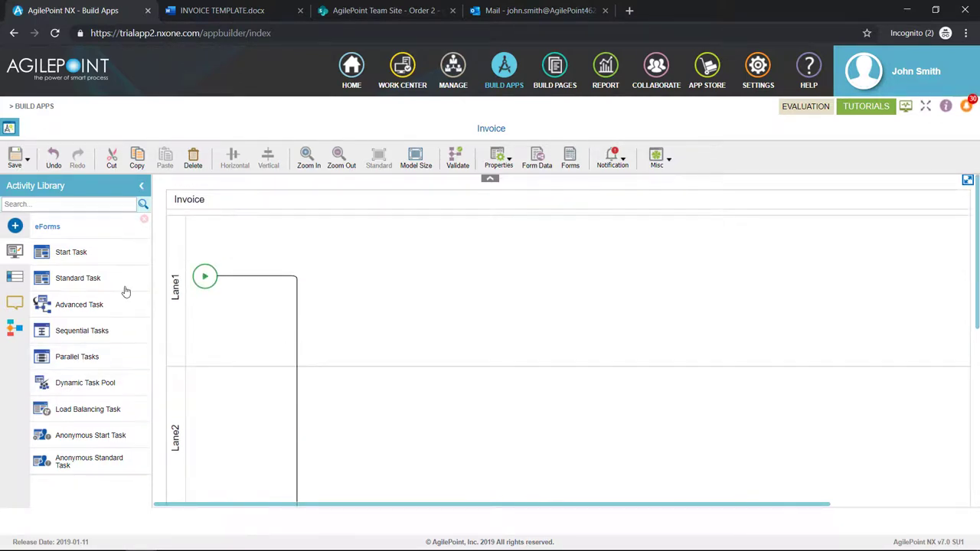
drag(69, 252, 271, 274)
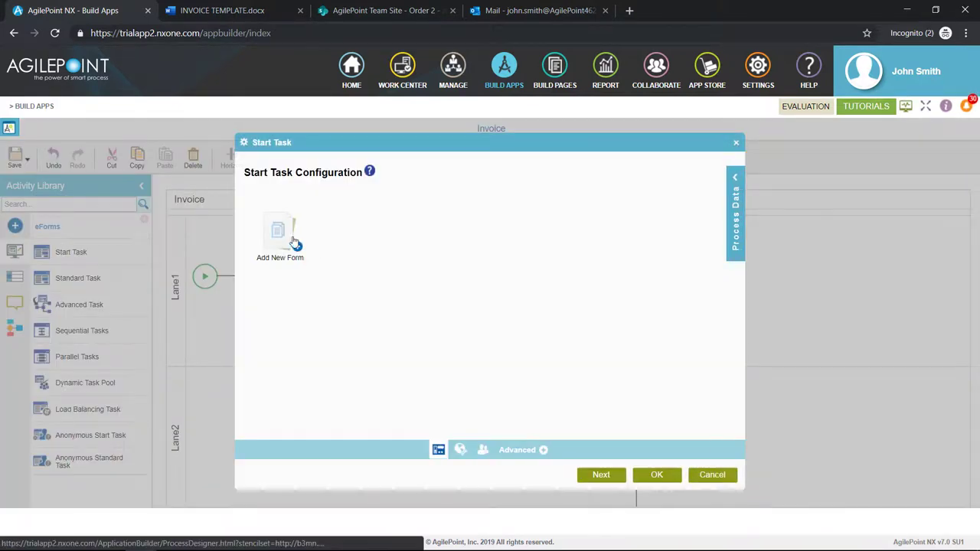
click(283, 258)
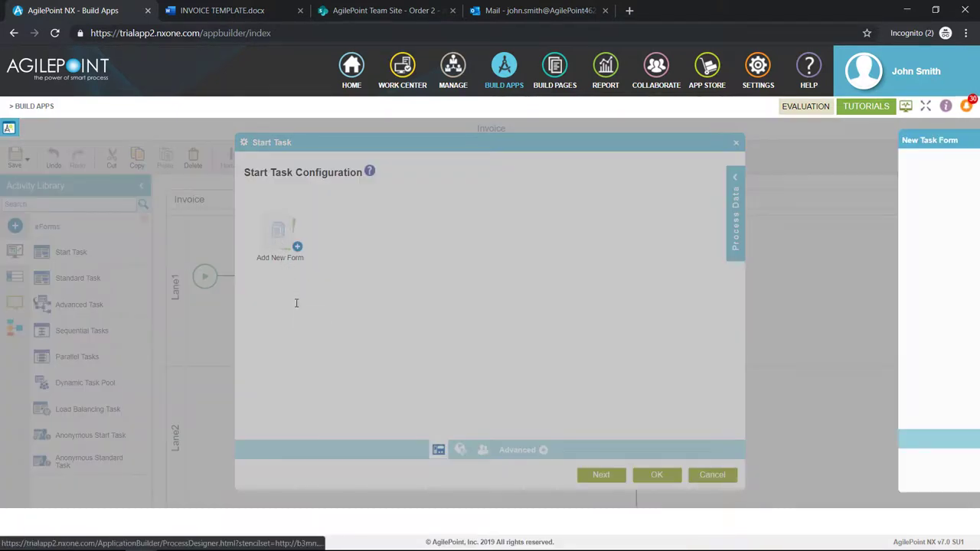
text(Submit)
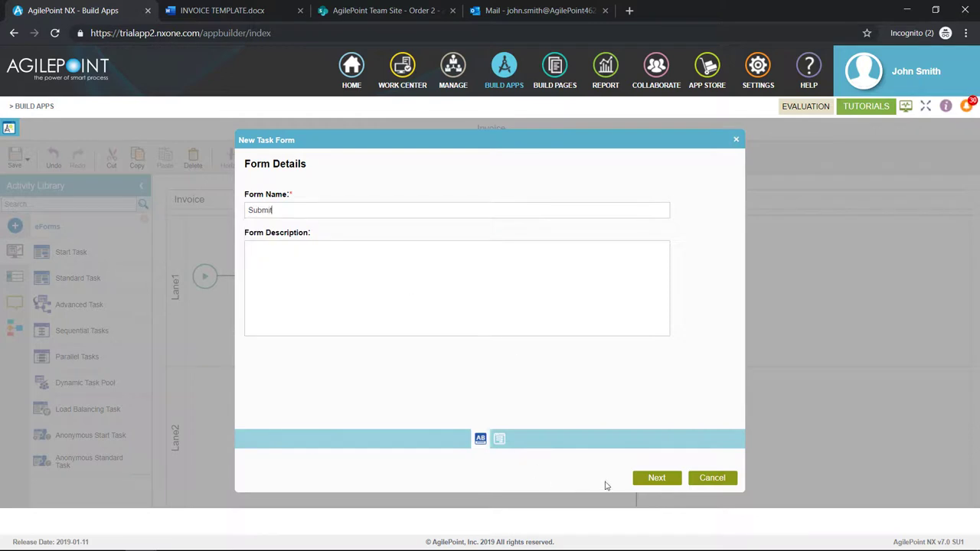
click(658, 482)
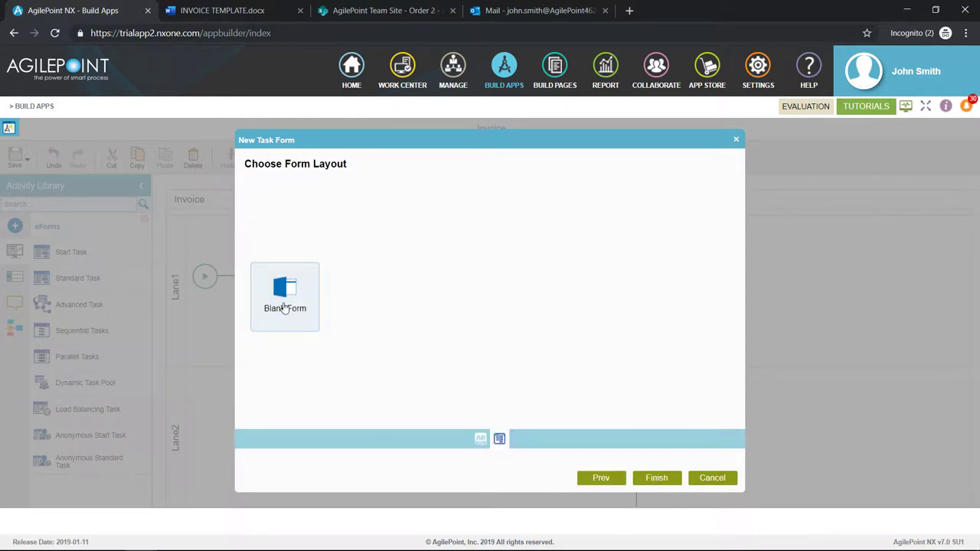
click(649, 479)
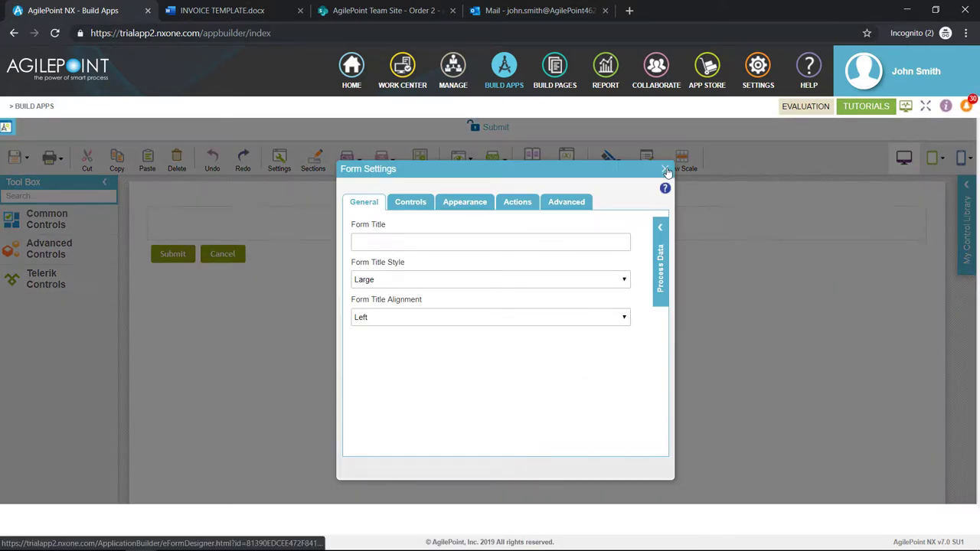
click(665, 169)
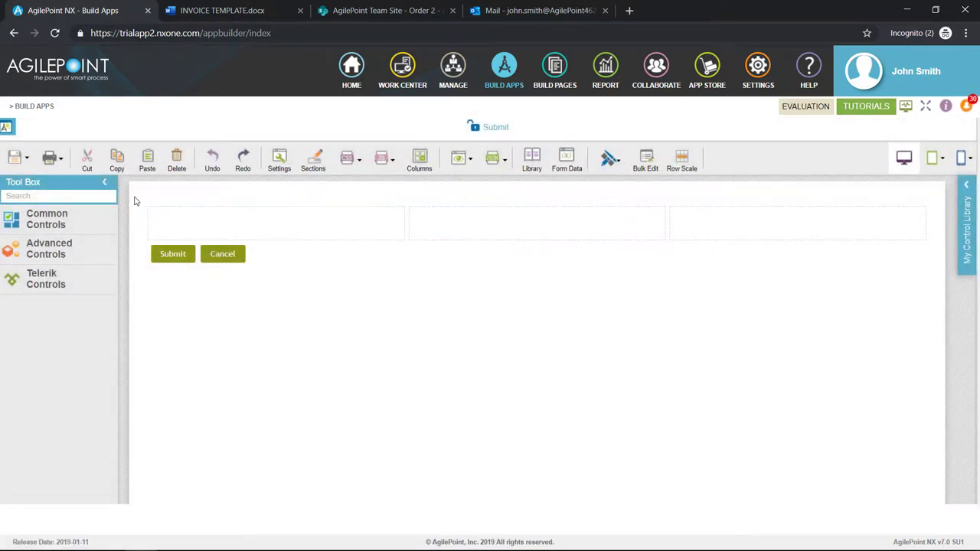
Step: Upload Generic CSS.css from App Design Elements as the form's shared style sheet and apply it
click(342, 159)
click(365, 203)
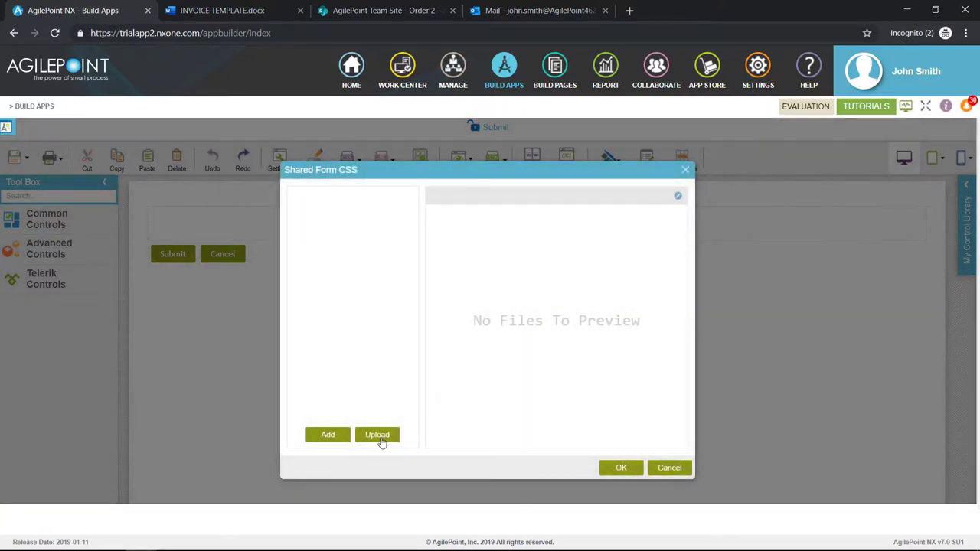
click(377, 435)
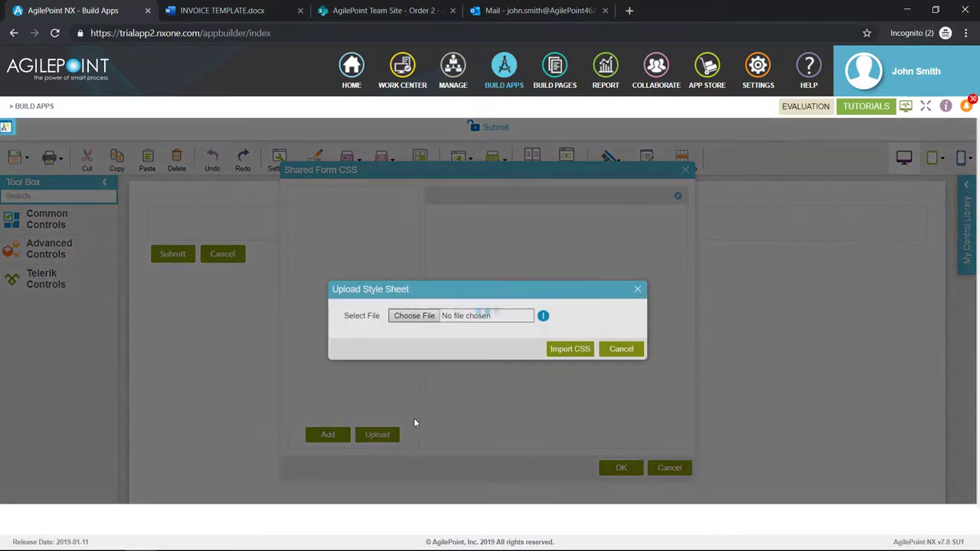
click(414, 315)
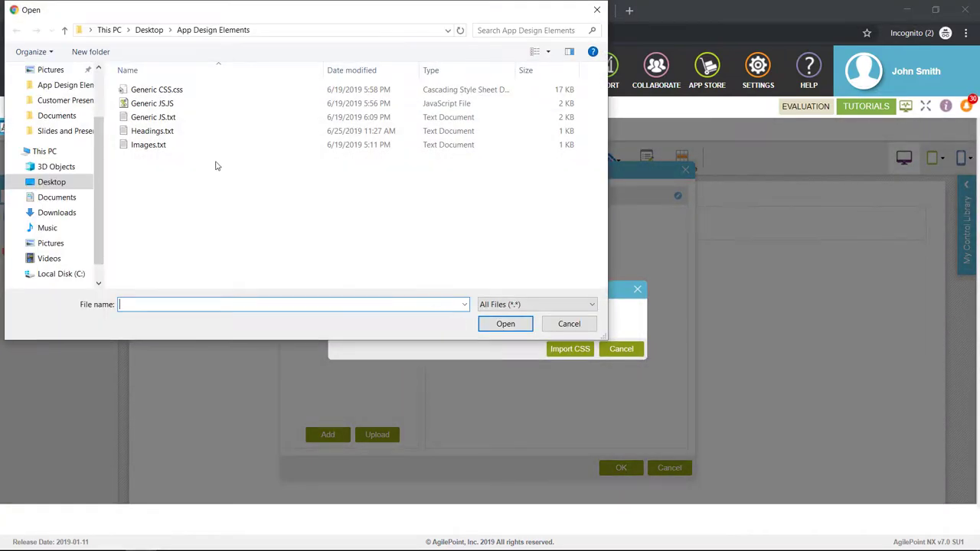
click(155, 90)
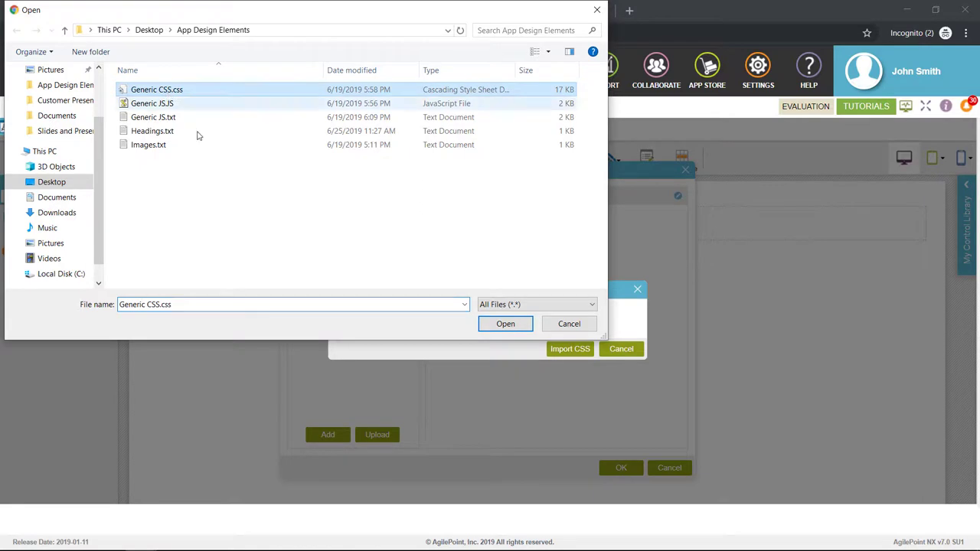
click(504, 325)
click(567, 349)
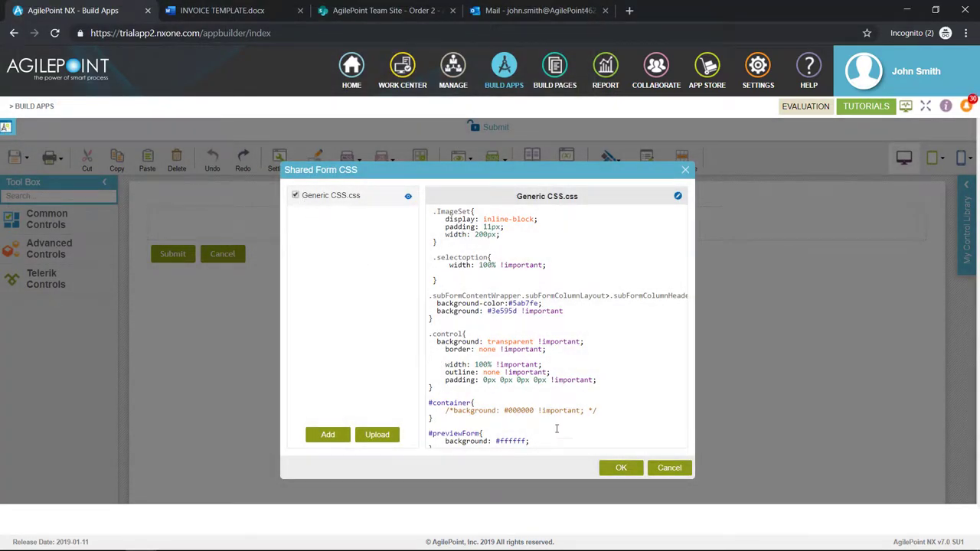
click(618, 468)
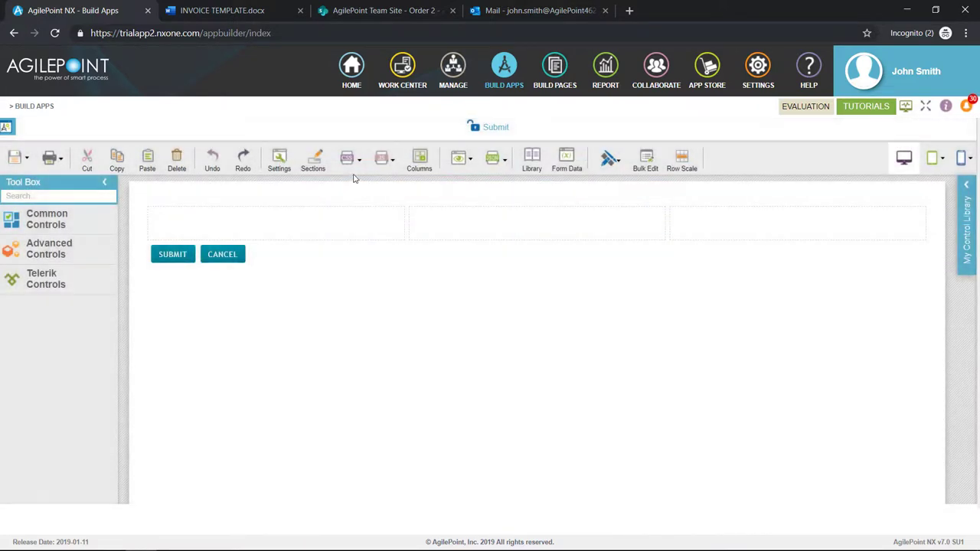
Step: Open the upload of a shared JavaScript file for the Submit form
click(385, 159)
click(398, 201)
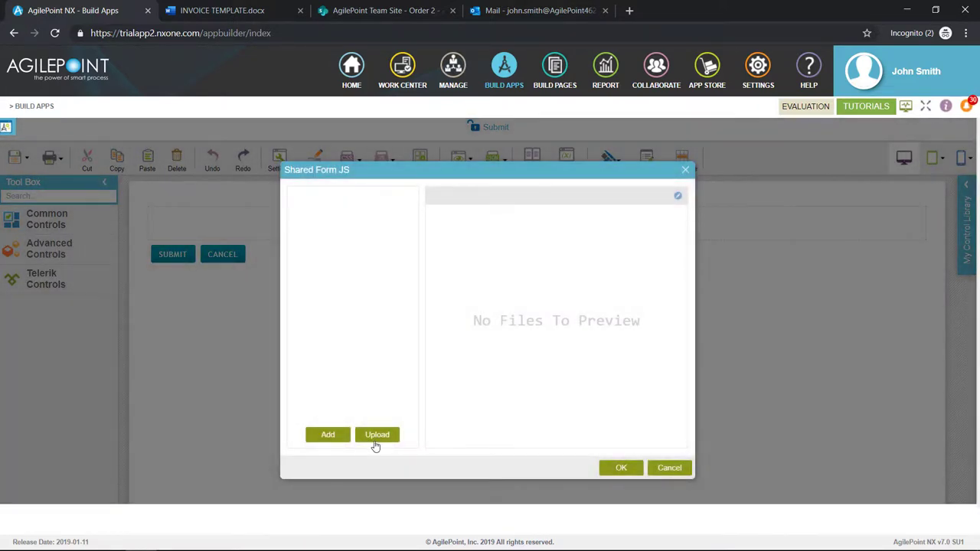
click(371, 434)
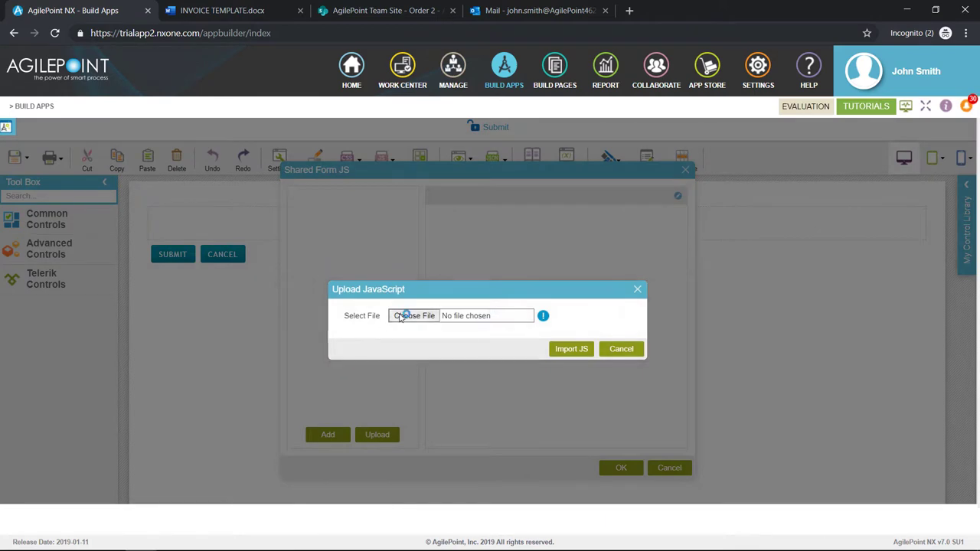
Step: Try to import Generic JS.txt as the form's shared JavaScript
click(399, 317)
click(181, 118)
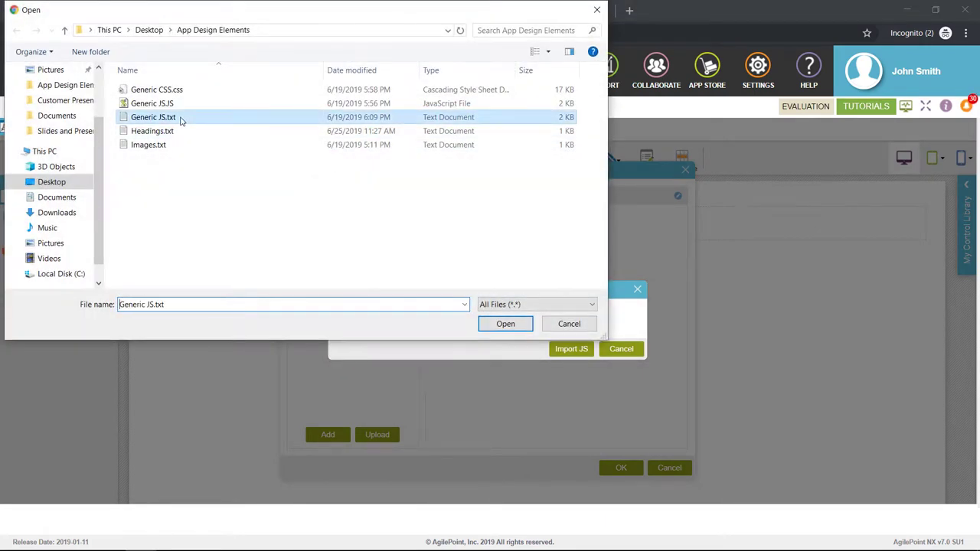
click(497, 330)
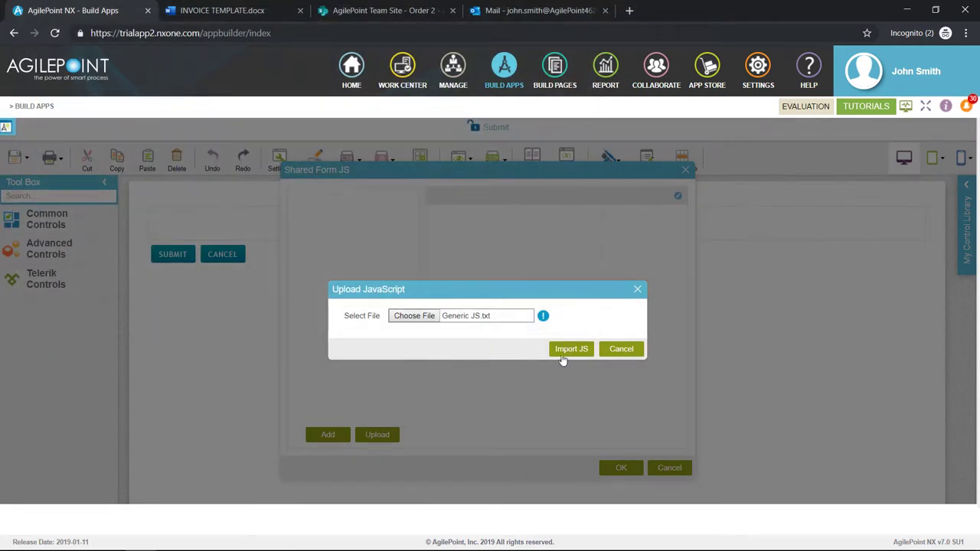
click(570, 349)
click(606, 308)
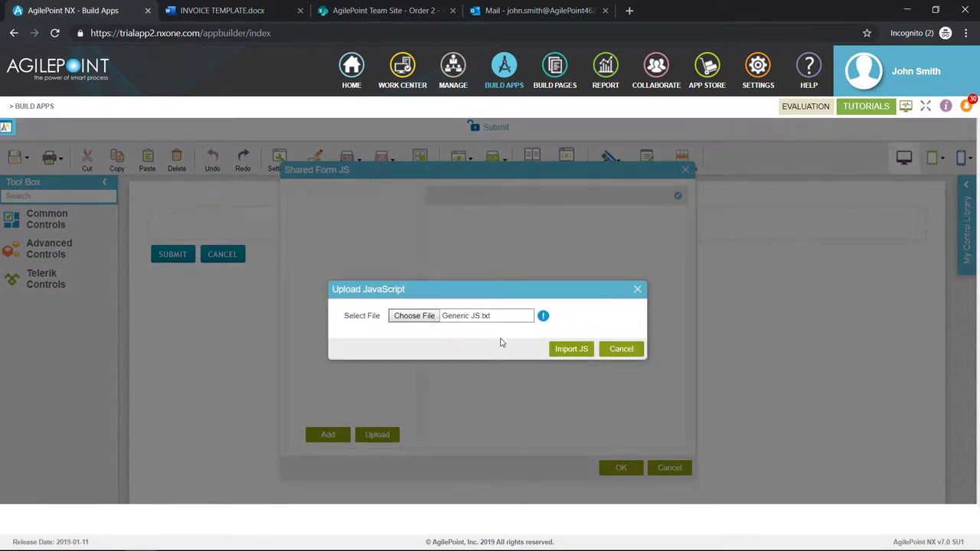
Step: Import the JavaScript file Generic JS.JS as the form's shared script and apply it
click(414, 315)
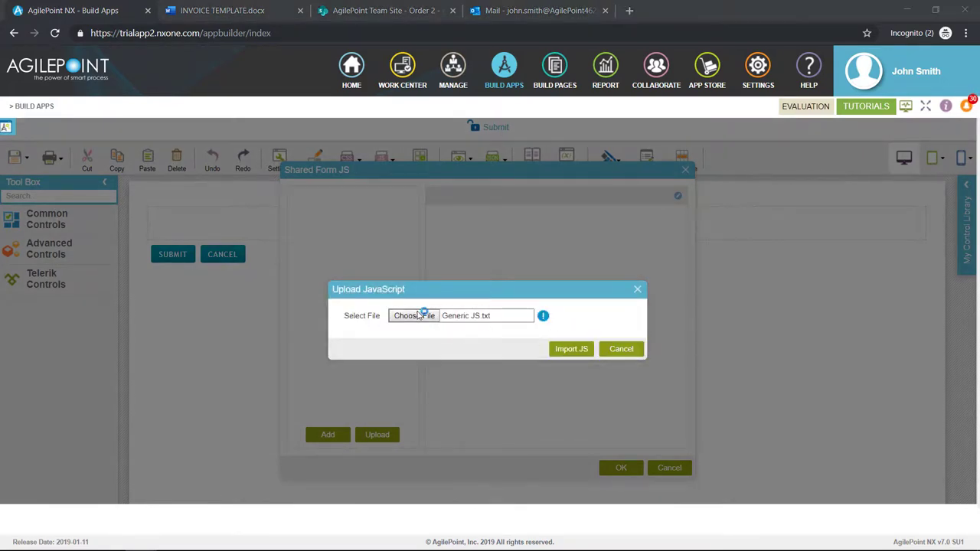
click(180, 103)
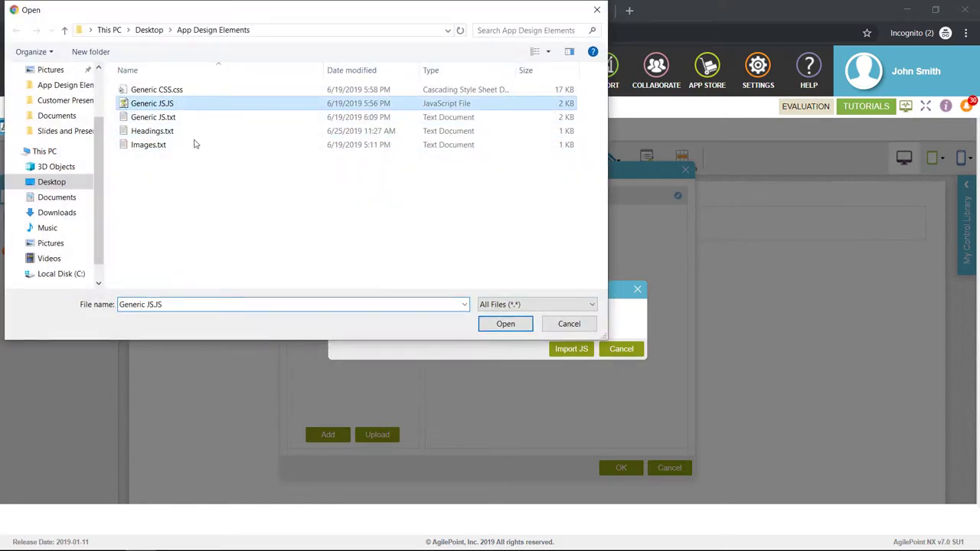
click(506, 324)
click(571, 350)
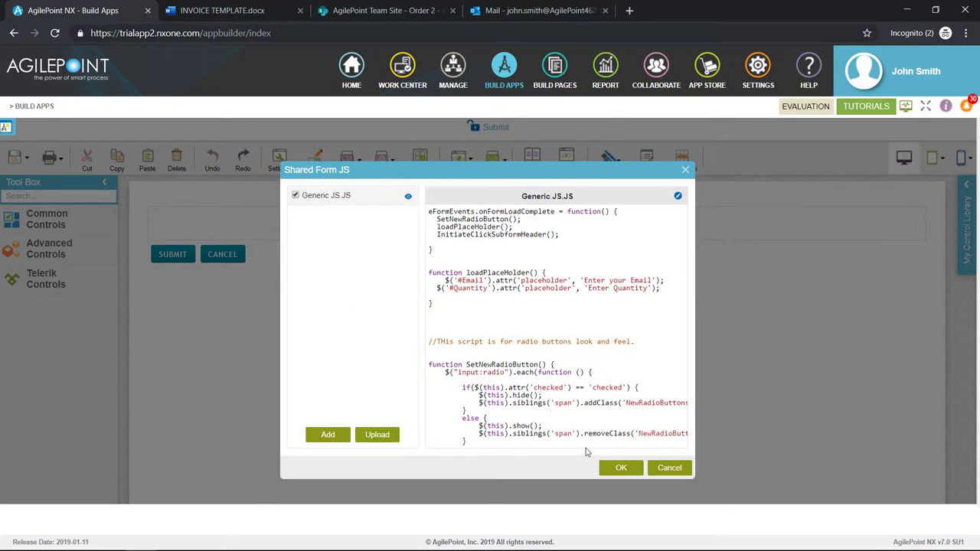
click(604, 469)
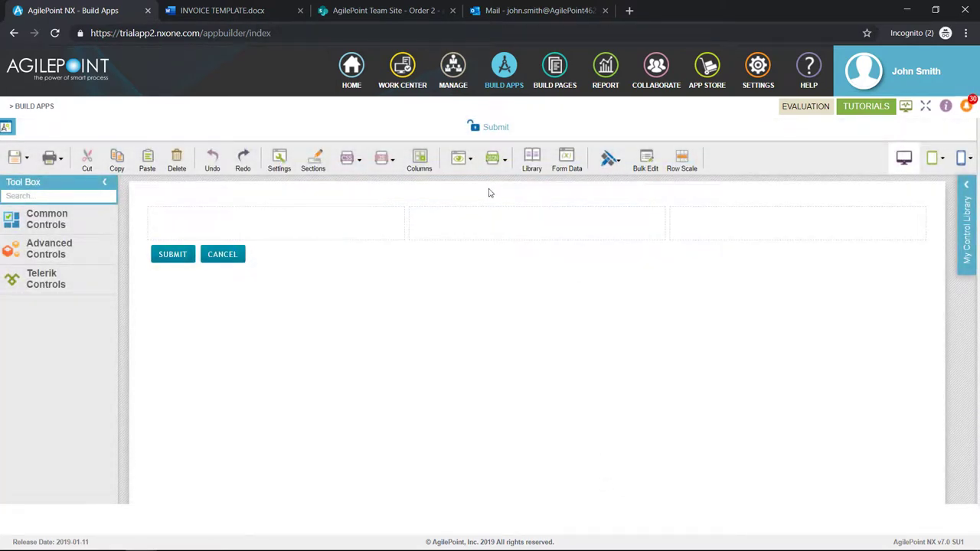
Step: Change the form to a four-column layout and place an Image control with default settings in the first cell
click(420, 159)
click(573, 355)
click(69, 195)
text(image)
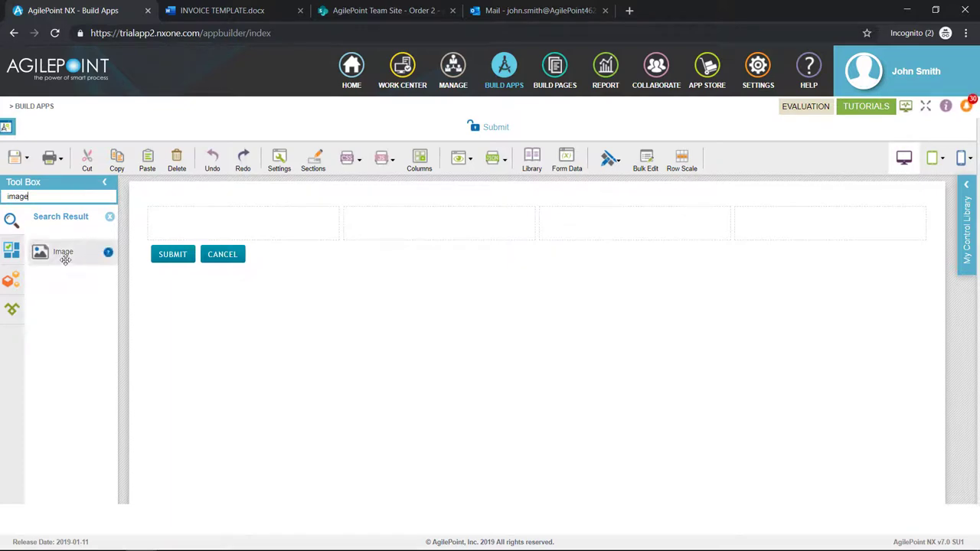
drag(64, 254, 173, 222)
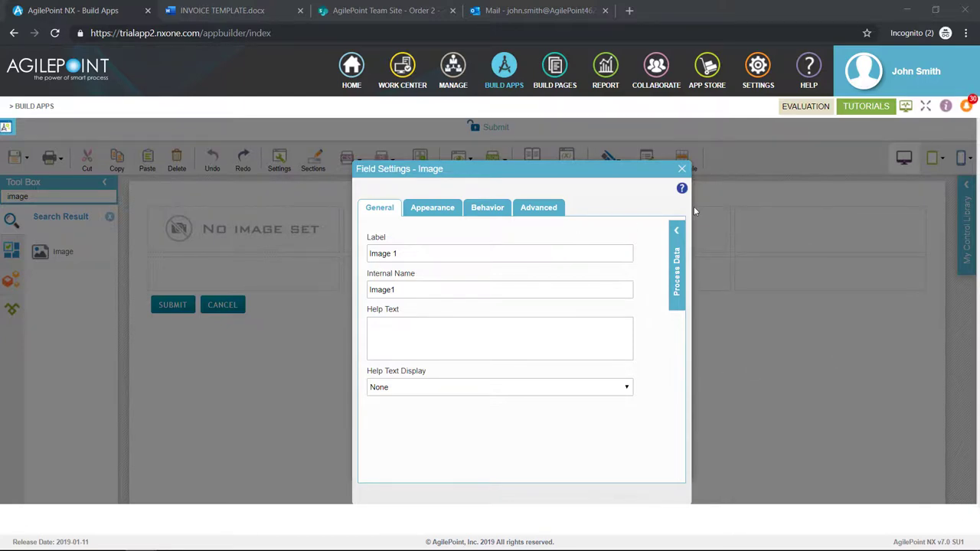
click(682, 169)
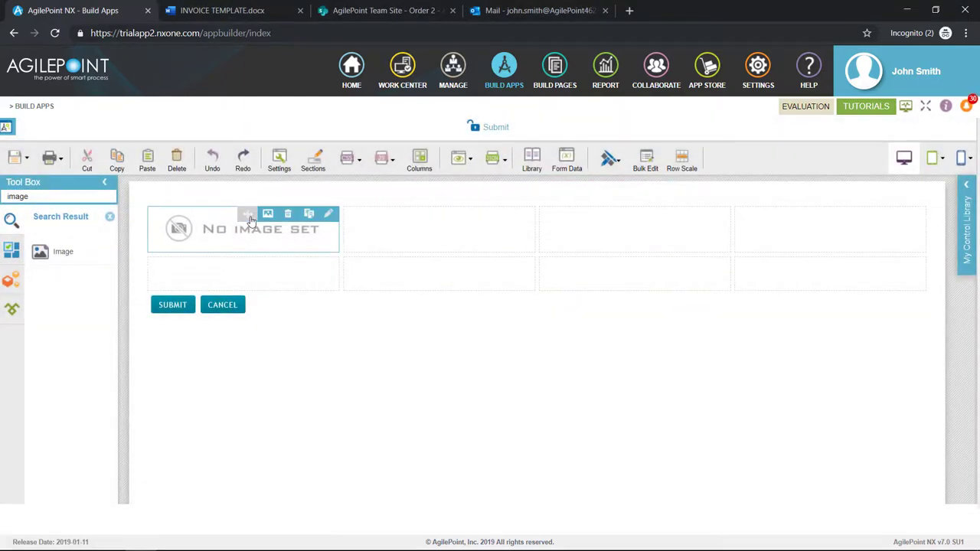
Step: Set the Image control's picture to the AgilePoint logo PNG from its public cloudfront.net URL
click(268, 215)
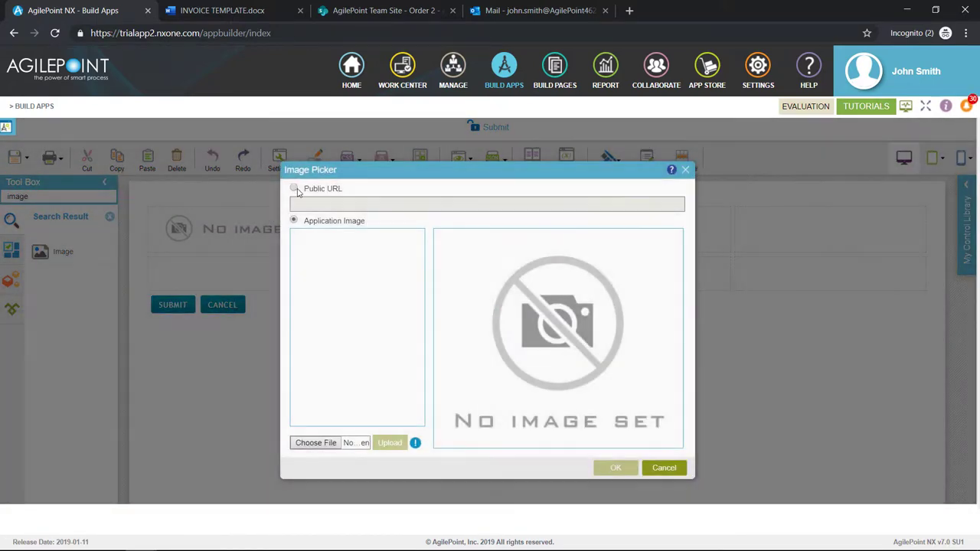
click(294, 189)
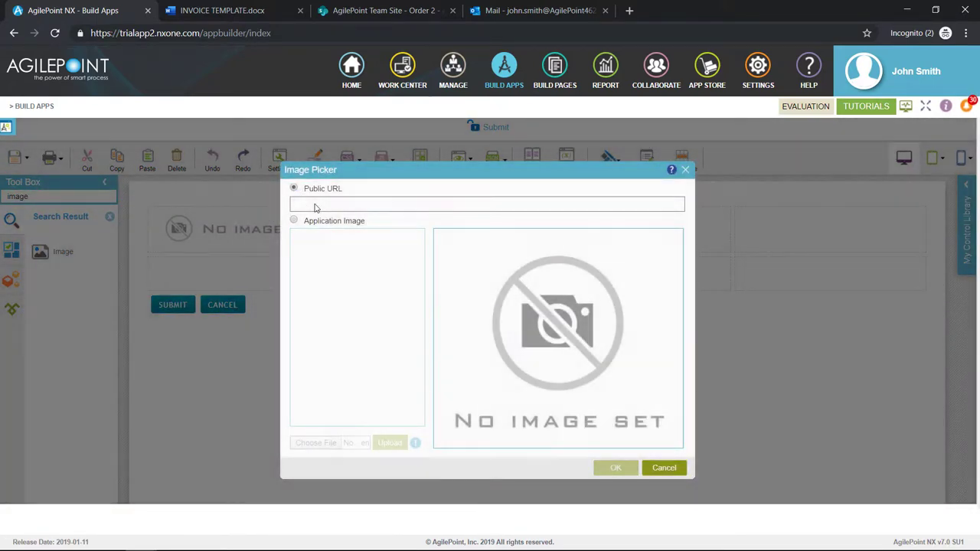
click(314, 203)
key(ctrl+v)
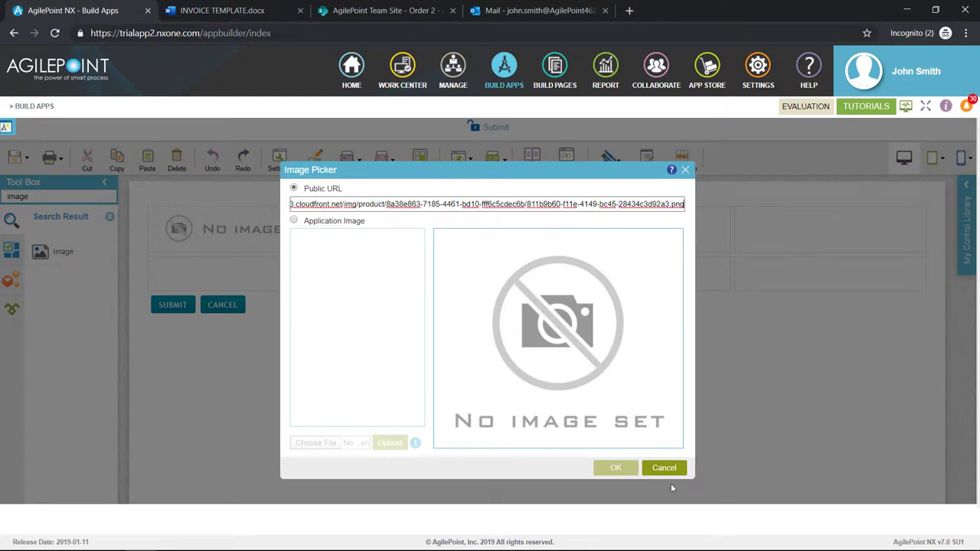
click(612, 385)
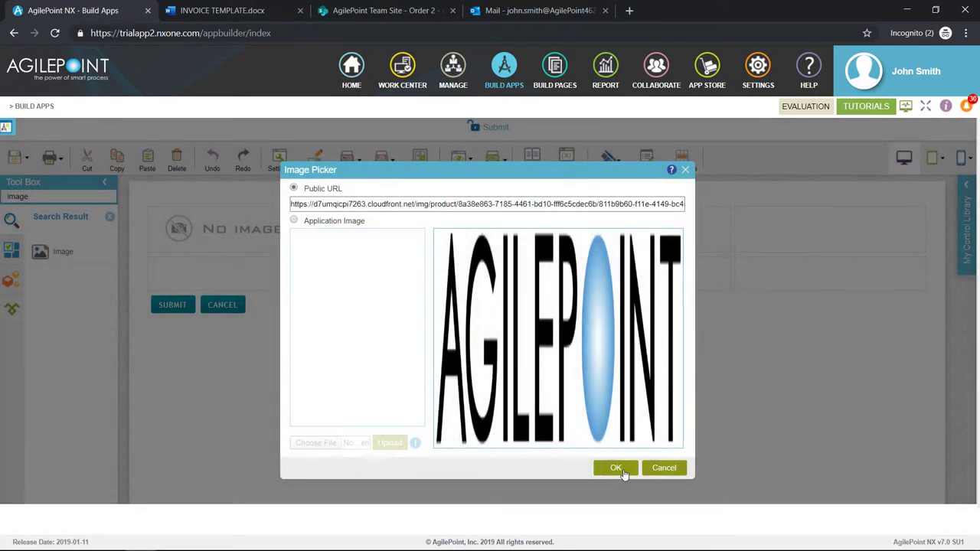
click(617, 468)
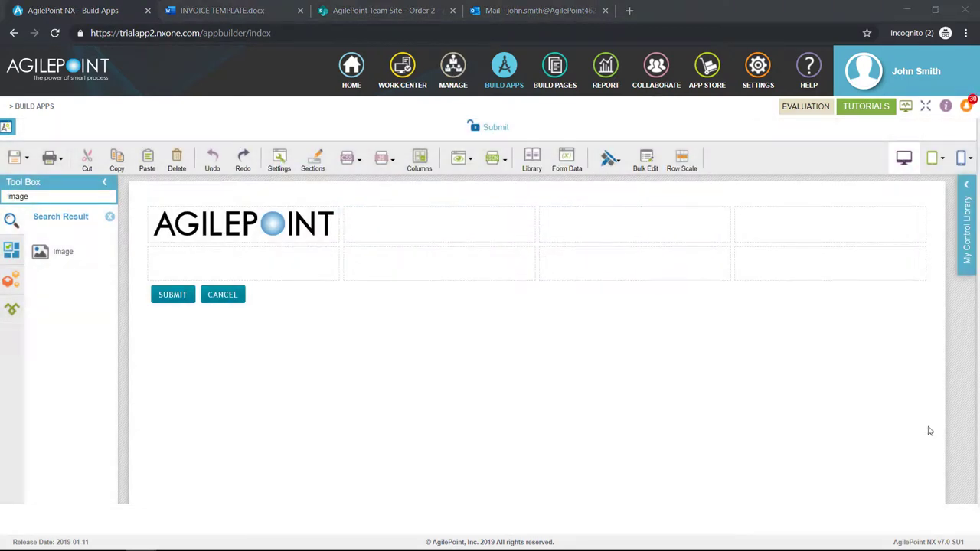
Step: Add a Text Box directly below the logo and label it Order Submitted
drag(67, 195, 4, 191)
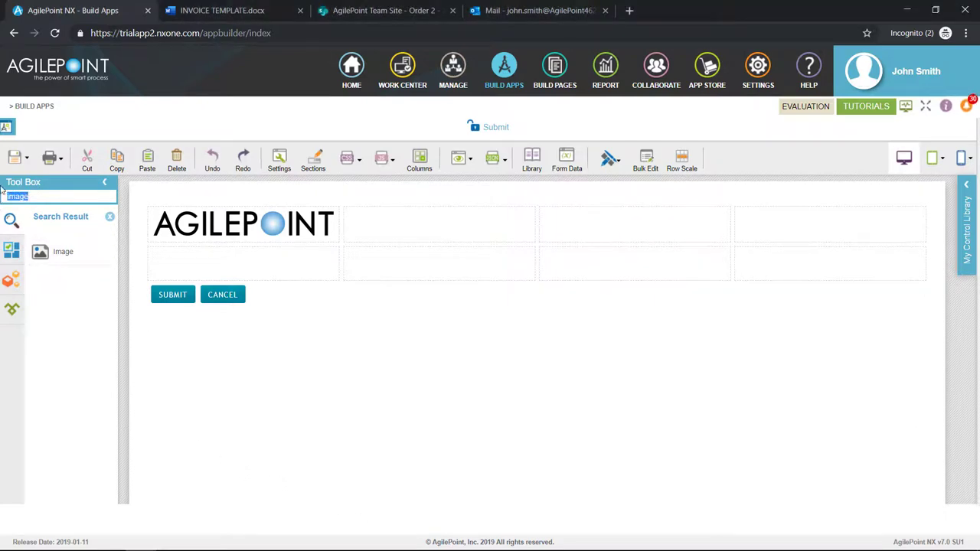
key(BackSpace)
text(text)
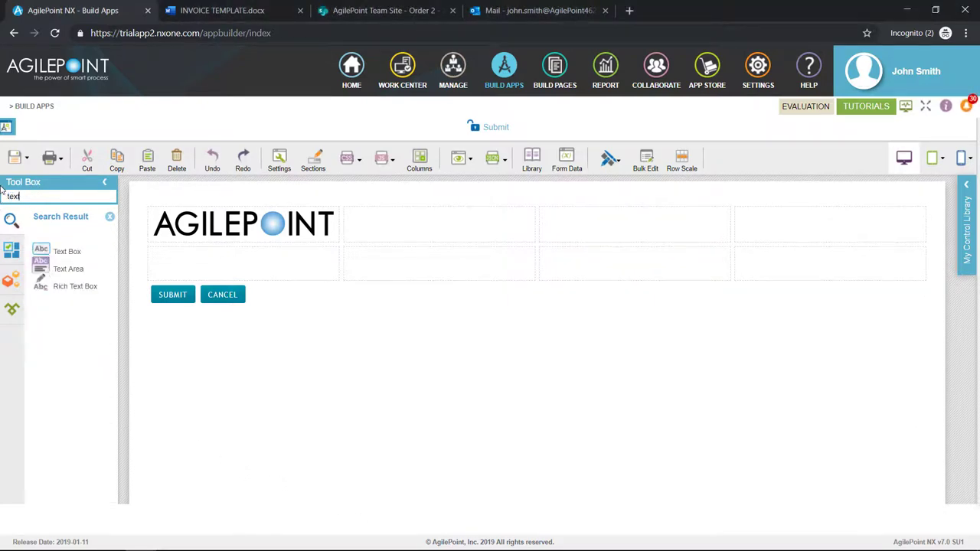
drag(48, 251, 175, 265)
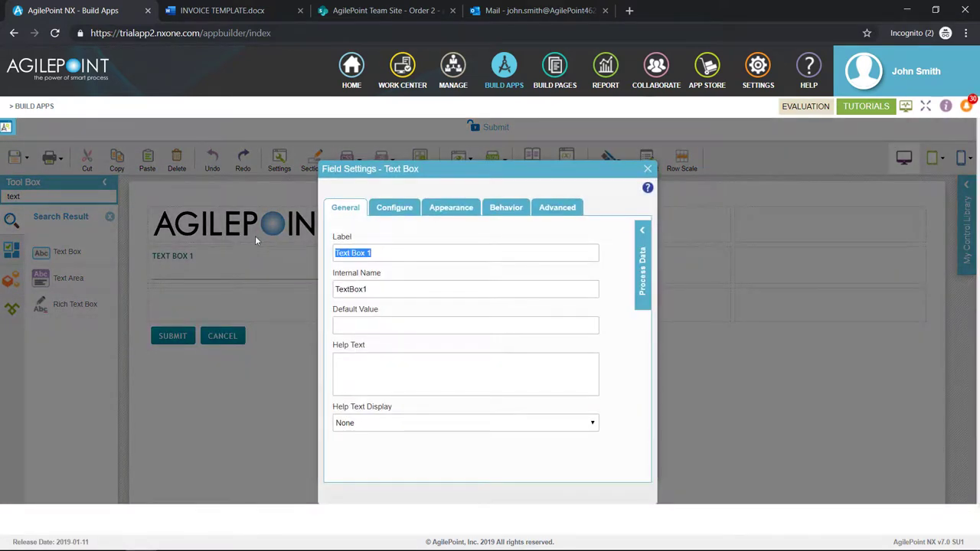
text(Order Submitted)
key(Tab)
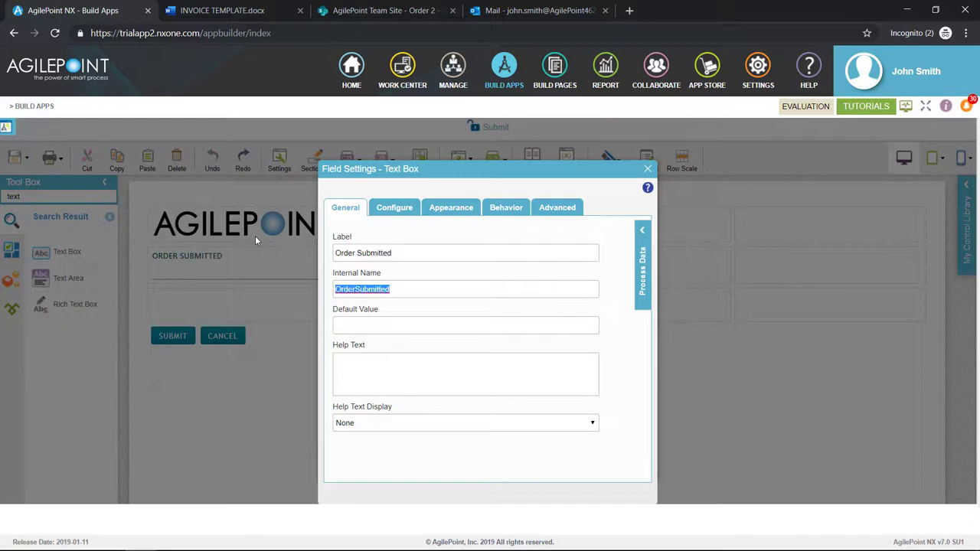
Step: Set the Order Submitted field's default value to the User FullName system data variable and close its settings
click(368, 325)
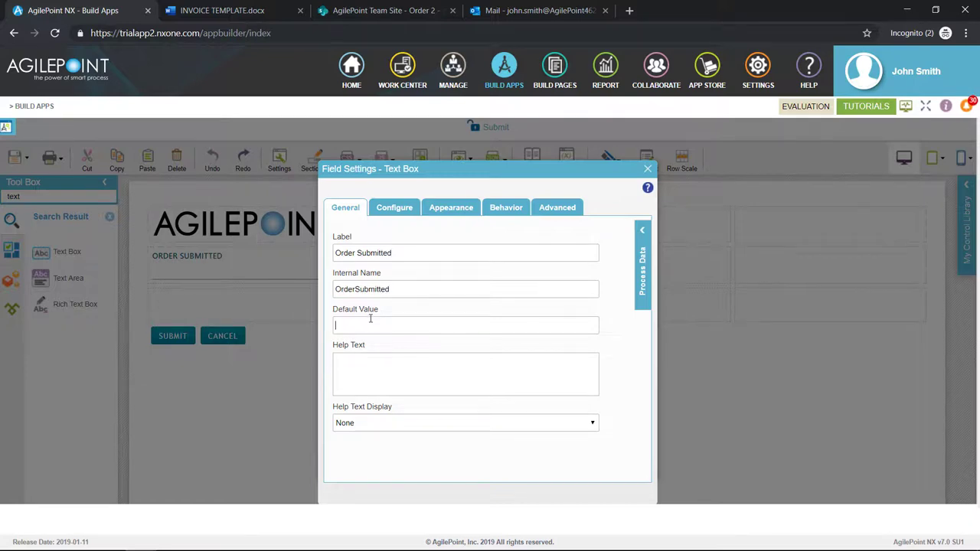
click(643, 232)
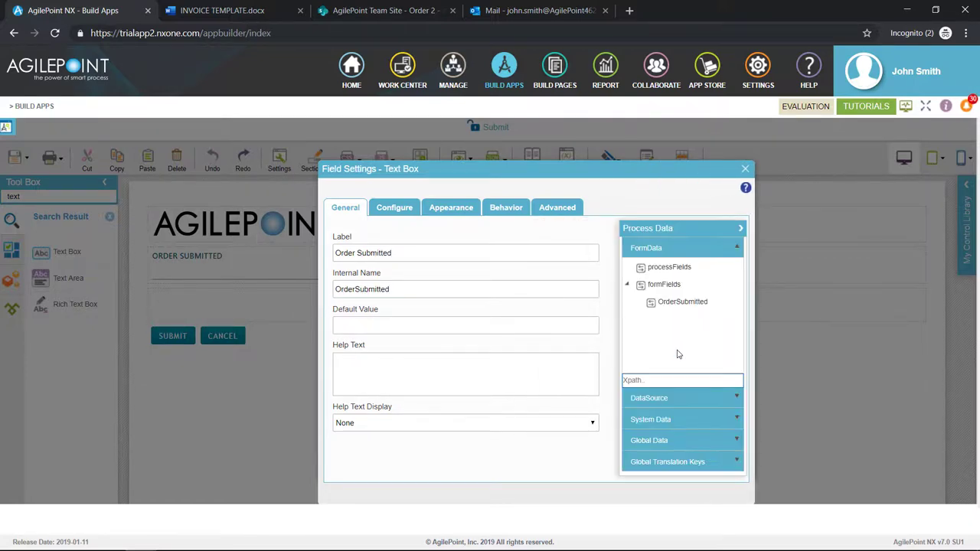
click(674, 421)
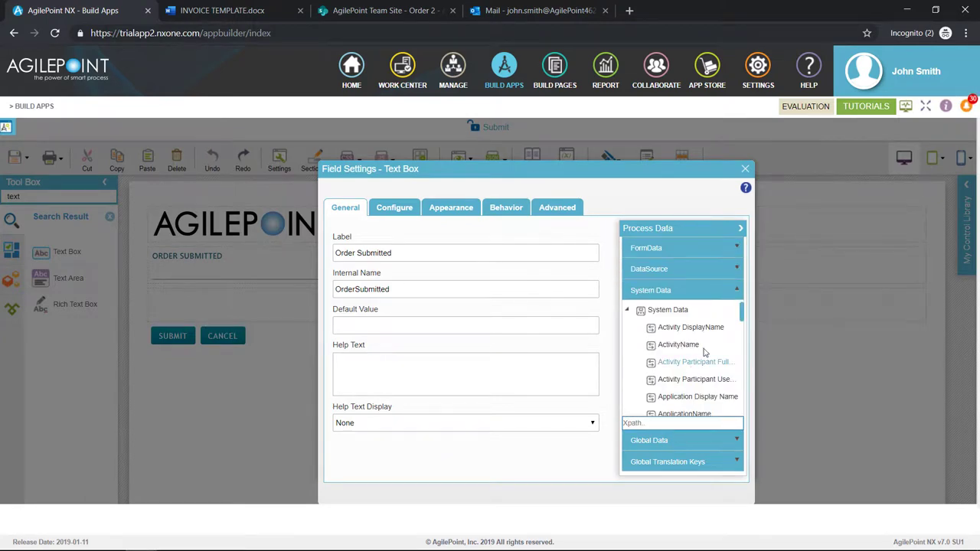
drag(741, 316, 754, 379)
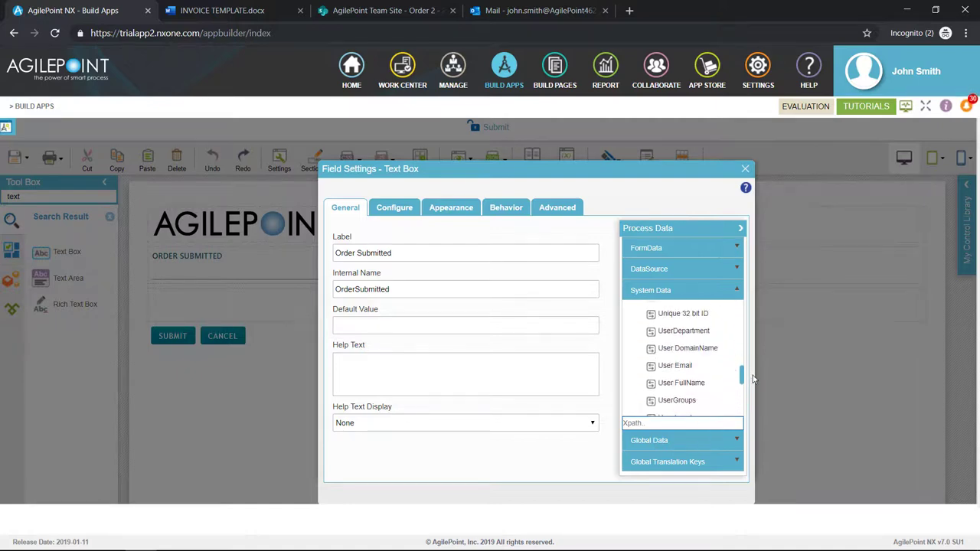
drag(667, 383, 391, 325)
click(746, 169)
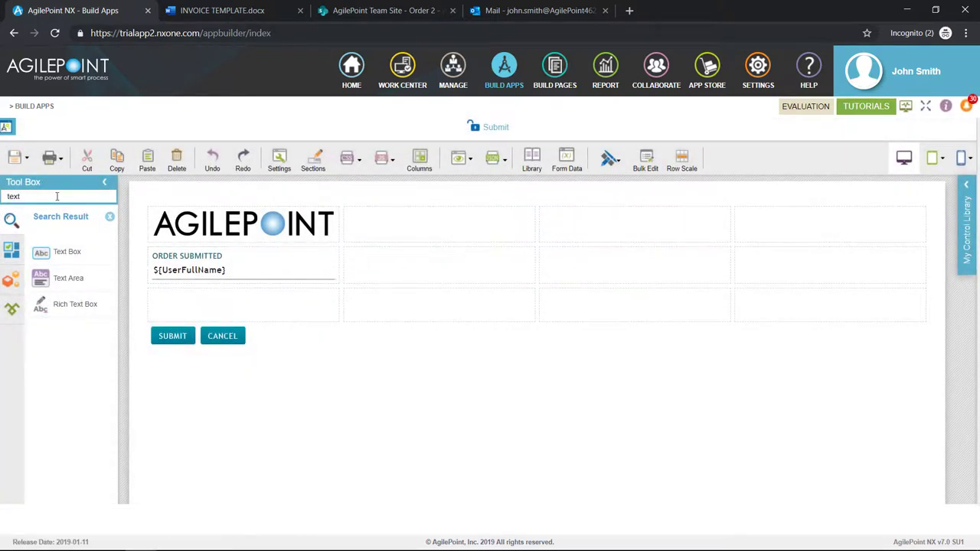
Step: Add a standard Date control in the cell beside Order Submitted and label it Order Date
drag(57, 196, 2, 197)
text(date)
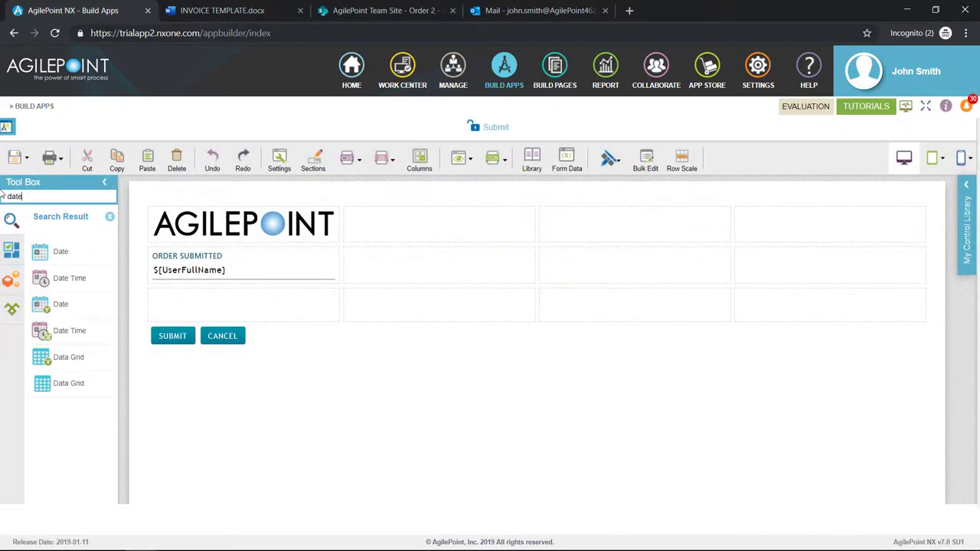
drag(61, 251, 369, 277)
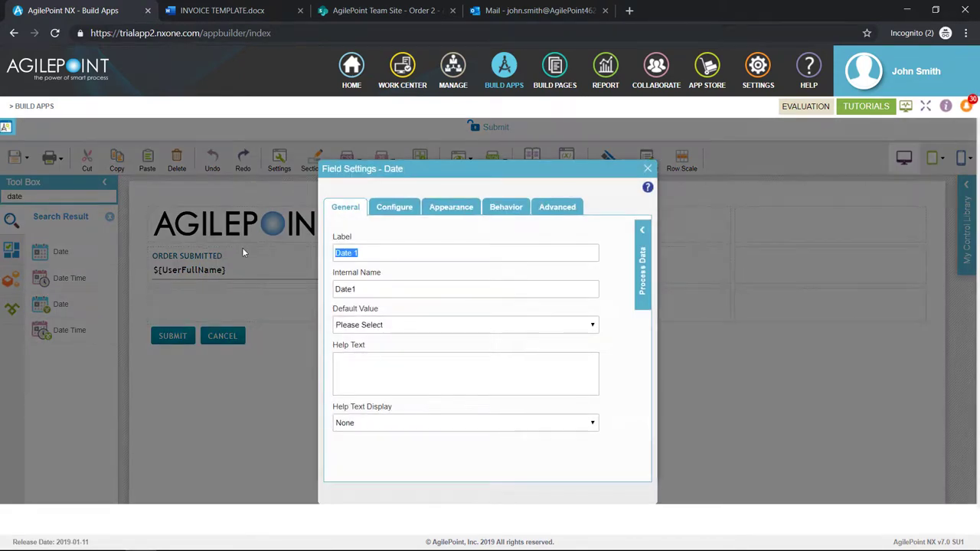
text(Order DAte)
key(BackSpace)
key(BackSpace)
key(BackSpace)
text(ate)
key(Tab)
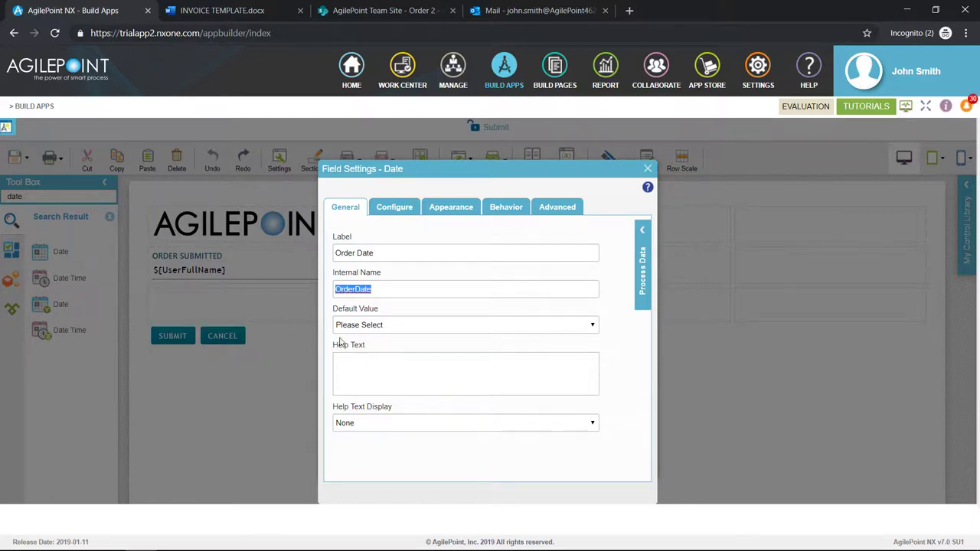
Step: Set the Order Date field's default value to Current Date and close its settings
click(360, 327)
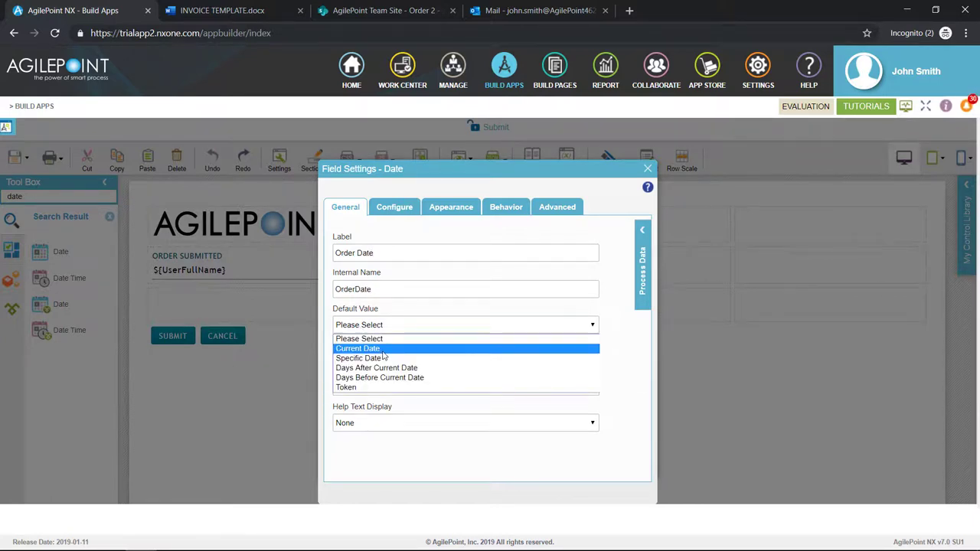
click(382, 349)
click(648, 168)
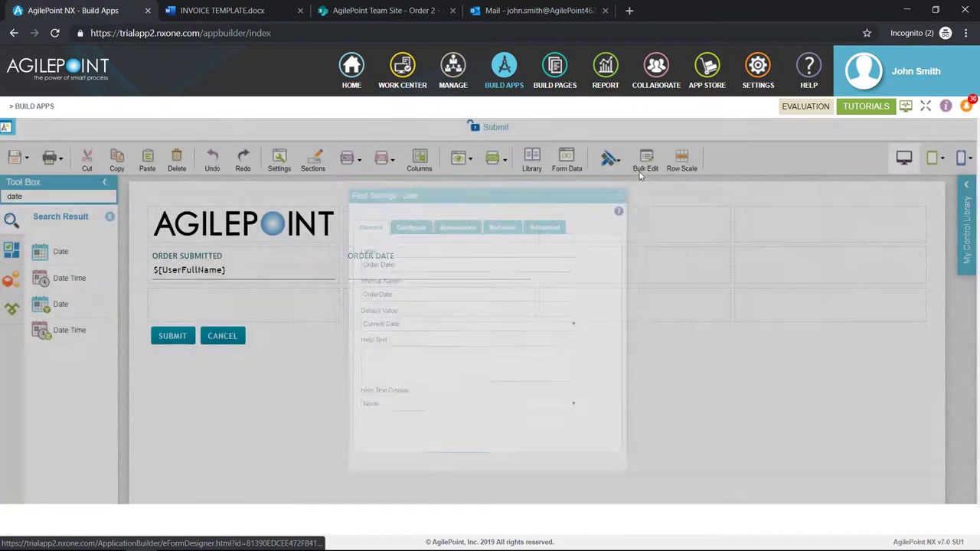
Step: Add a Sequence Number control in the fourth column of the Order Submitted row and label it Order Number
double_click(32, 196)
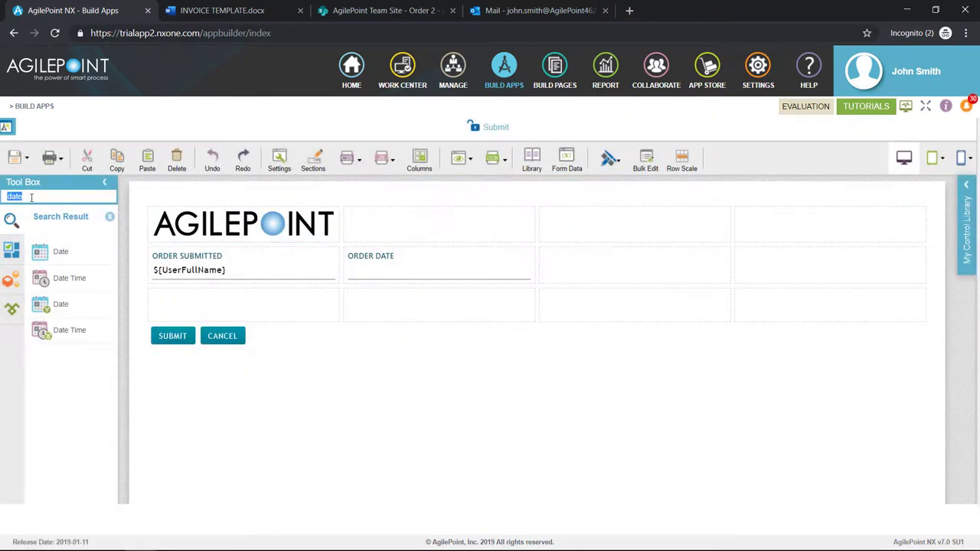
text(sequence)
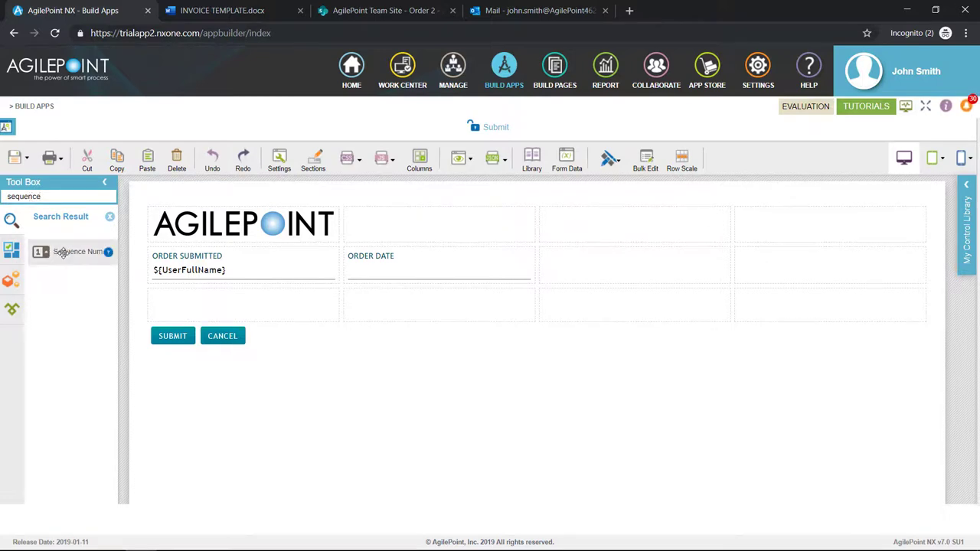
drag(89, 265, 781, 263)
drag(425, 257, 205, 242)
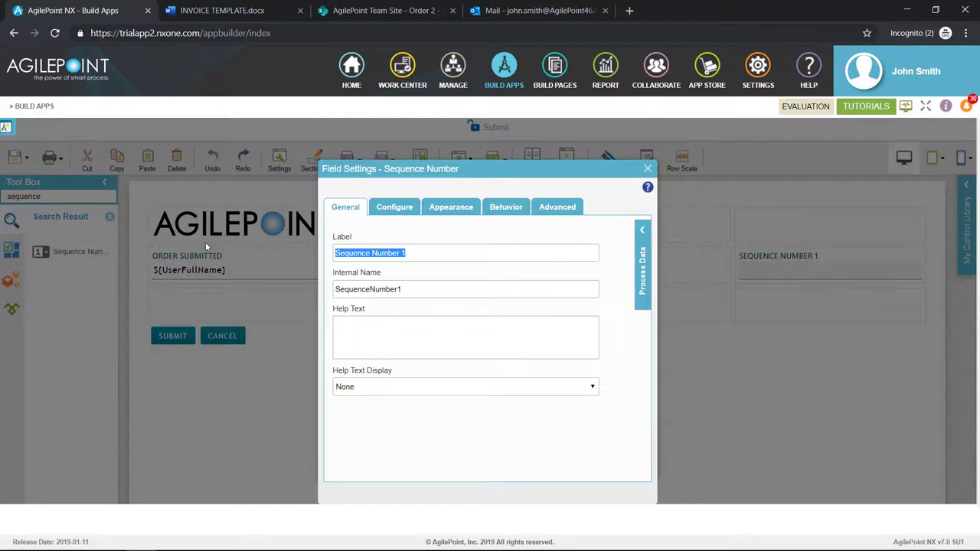
text(Order Number)
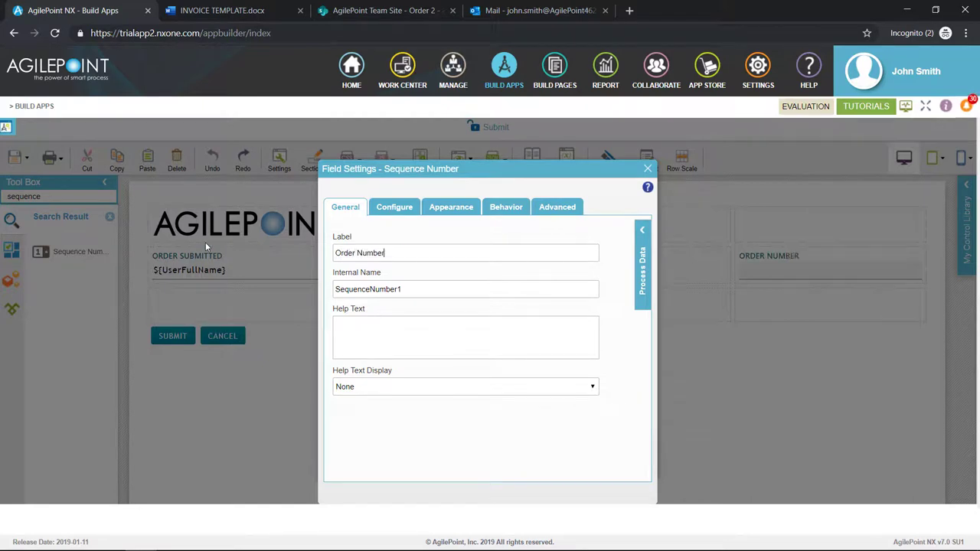
key(Tab)
Step: Configure the Order Number sequence with the prefix Order and Always Generate New Number enabled
click(378, 210)
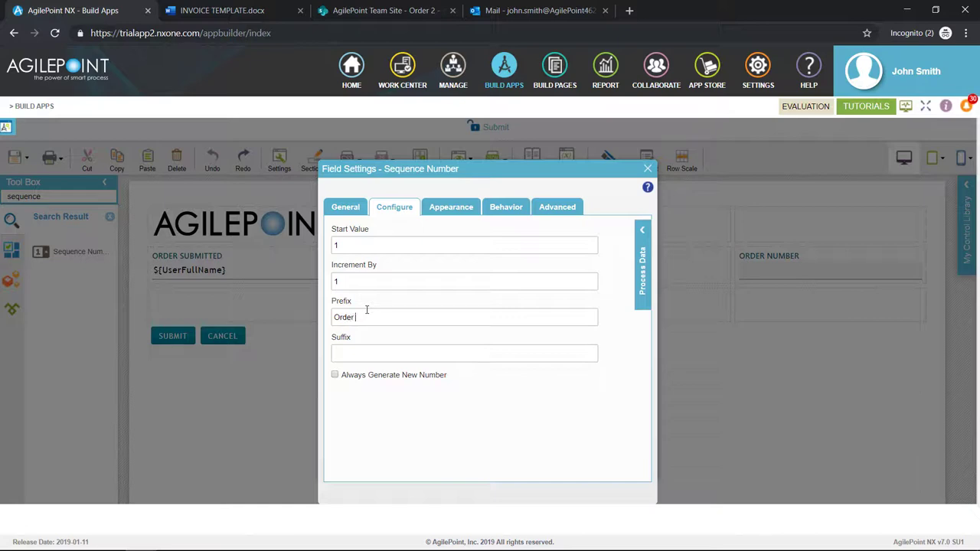
click(362, 376)
click(647, 170)
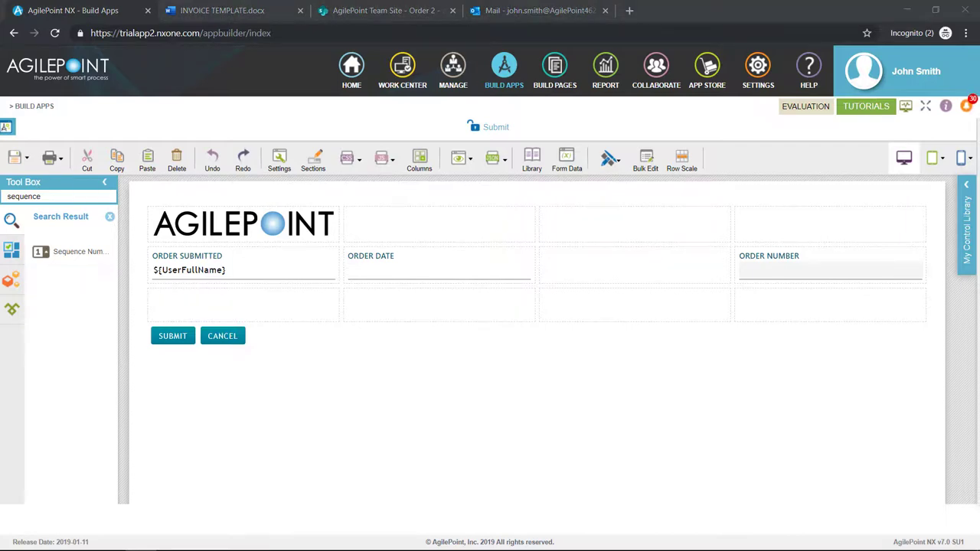
Step: Add a Raw HTML control below Order Submitted with the markup <h2 class="RawDesign"><i>TEXT</i></h2>
double_click(49, 195)
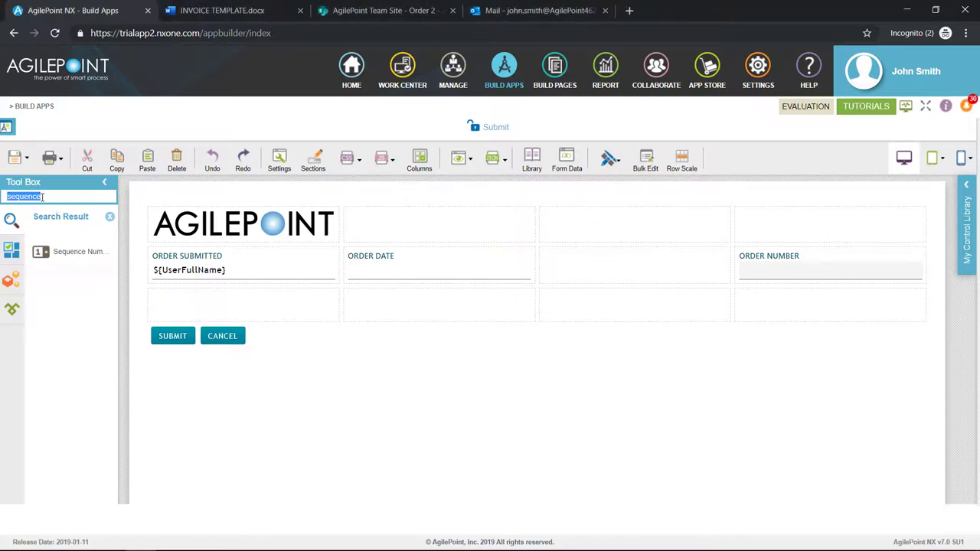
text(raw)
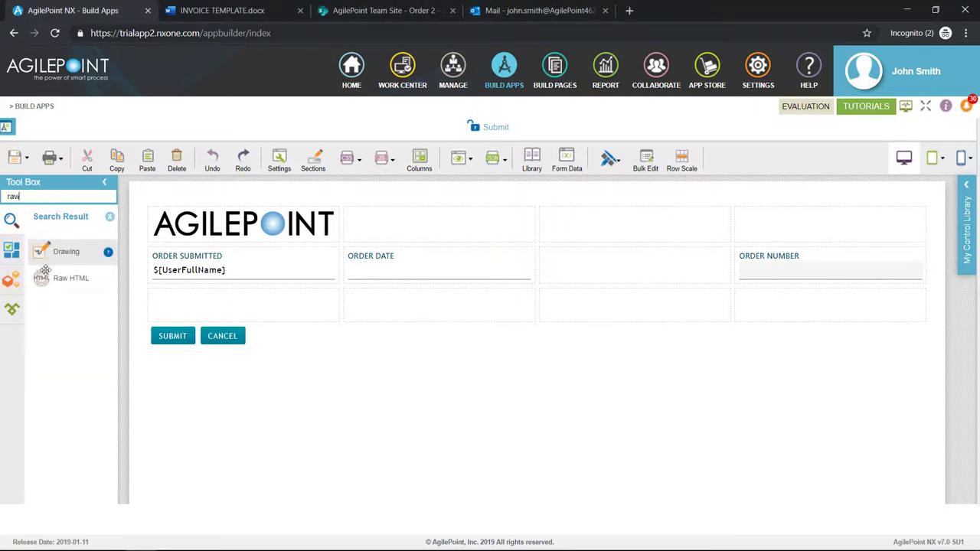
drag(44, 270, 192, 318)
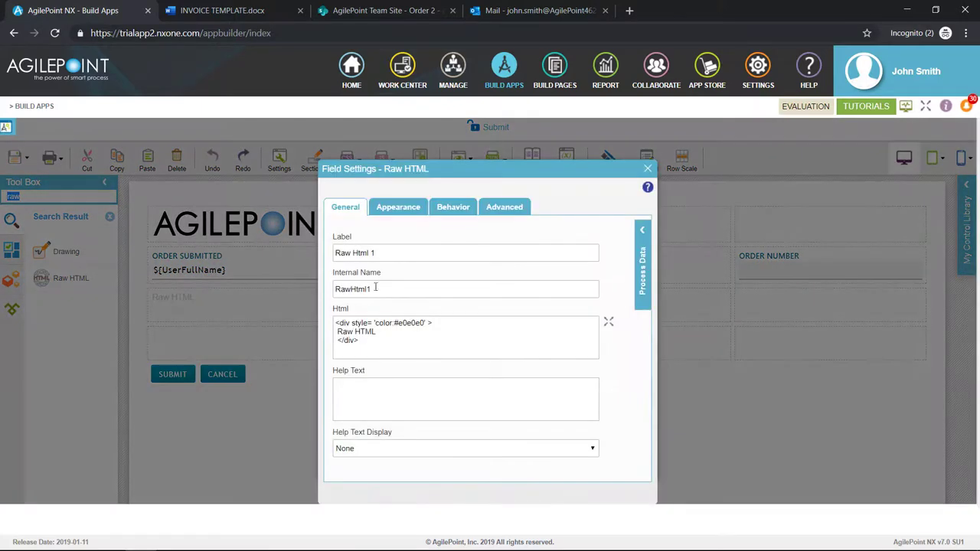
click(416, 327)
key(ctrl+a)
text(<h2 class="RawDesign"><i>TEXT</i></h2>)
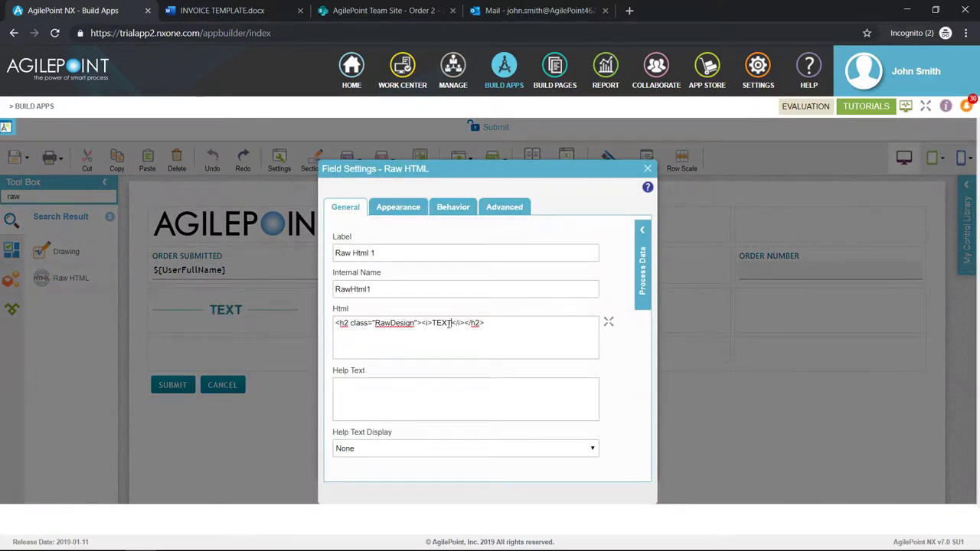
Step: Change the Raw HTML heading text to Customer Information and stretch the control across all four columns
drag(449, 324, 439, 324)
text(Customer Inf)
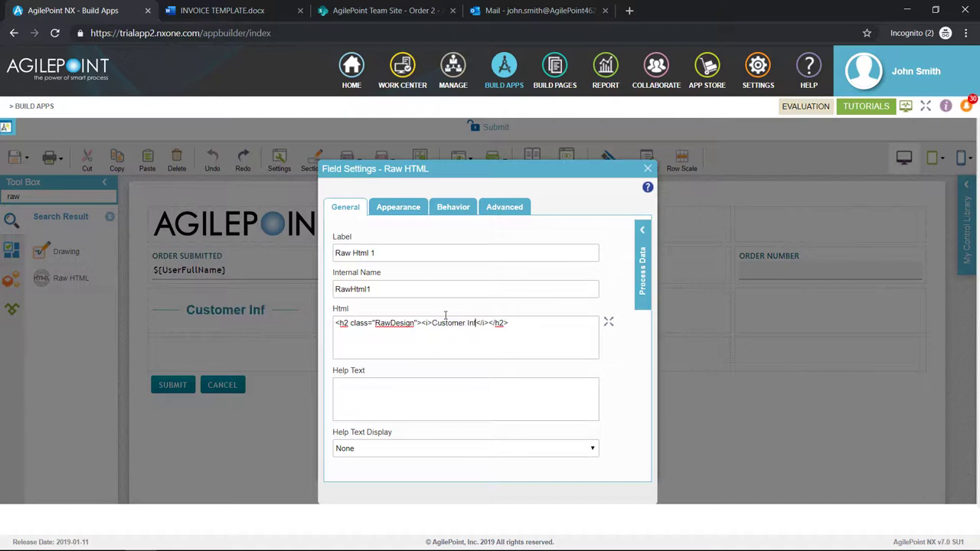
text(ormation)
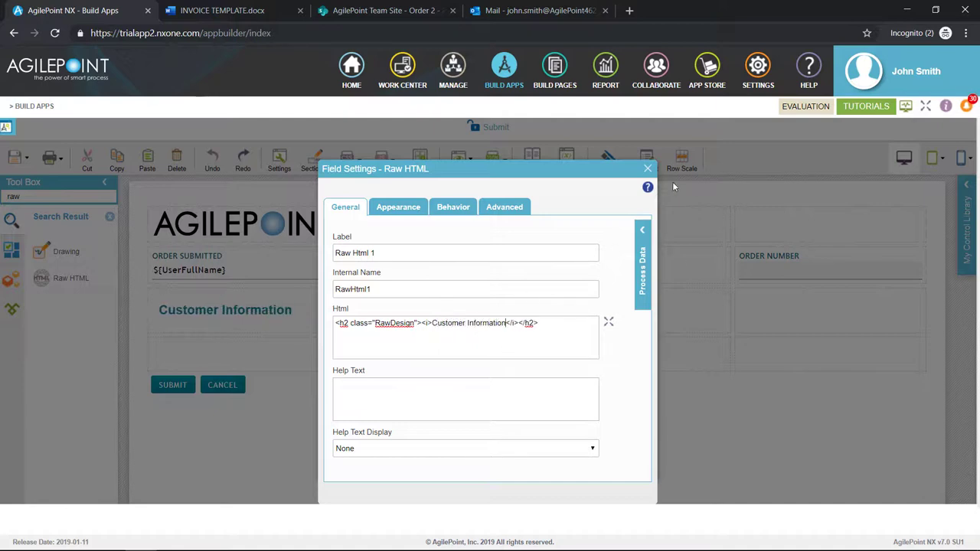
click(647, 168)
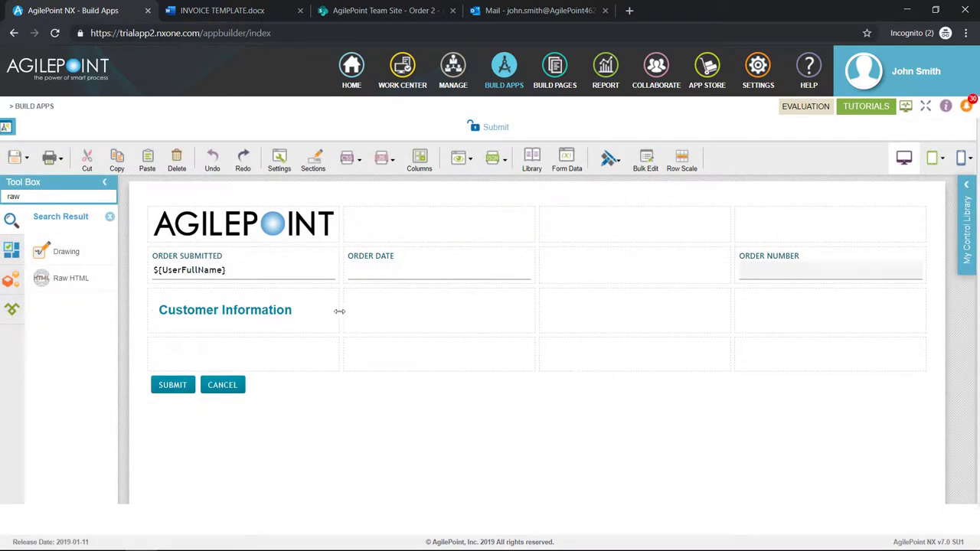
drag(339, 311, 891, 306)
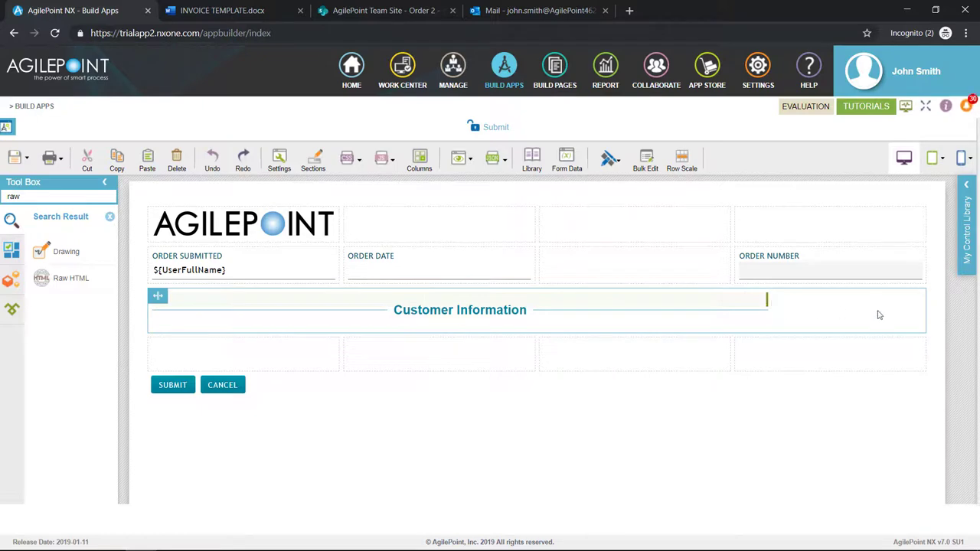
drag(768, 299, 937, 304)
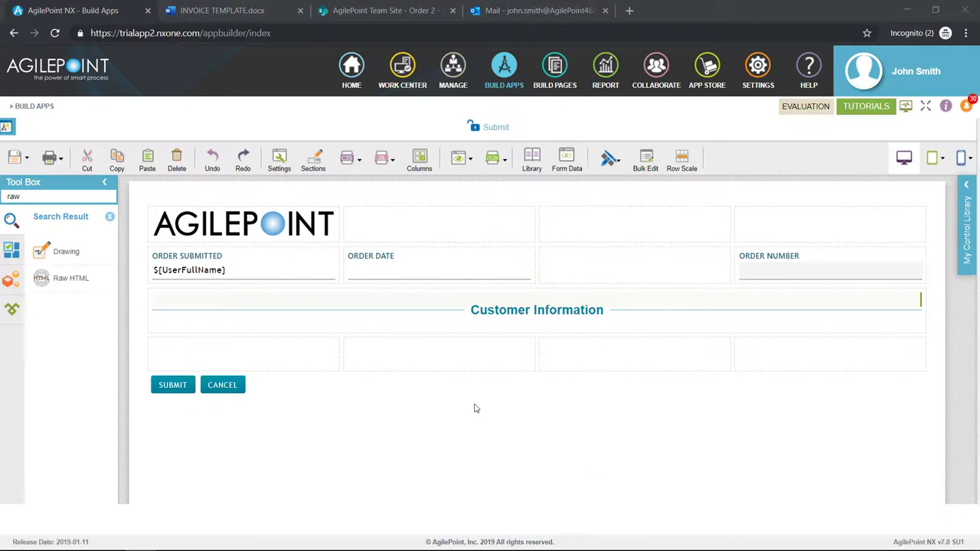
Step: Add a Drop-Down List control in the first column below the Customer Information heading and label it Customer Name
double_click(67, 198)
text(drop)
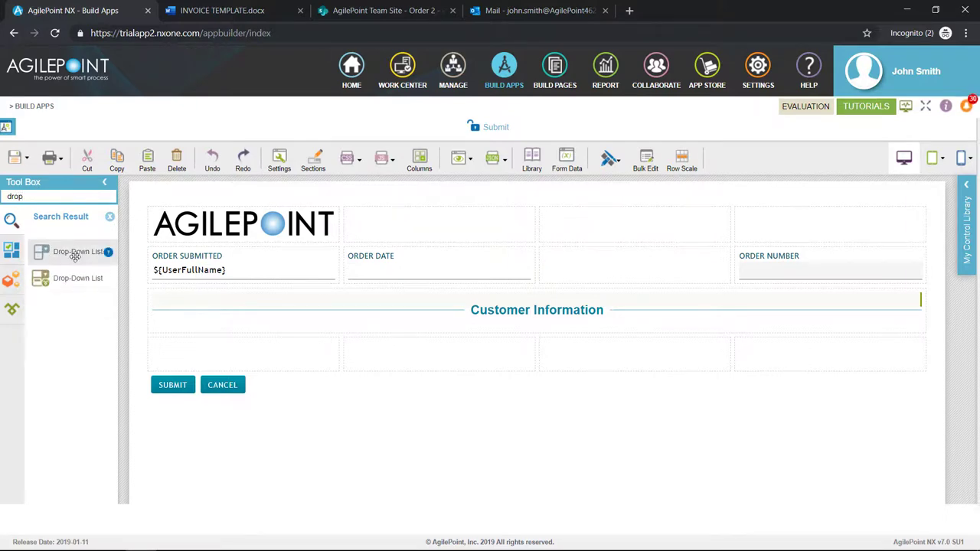
drag(77, 251, 169, 353)
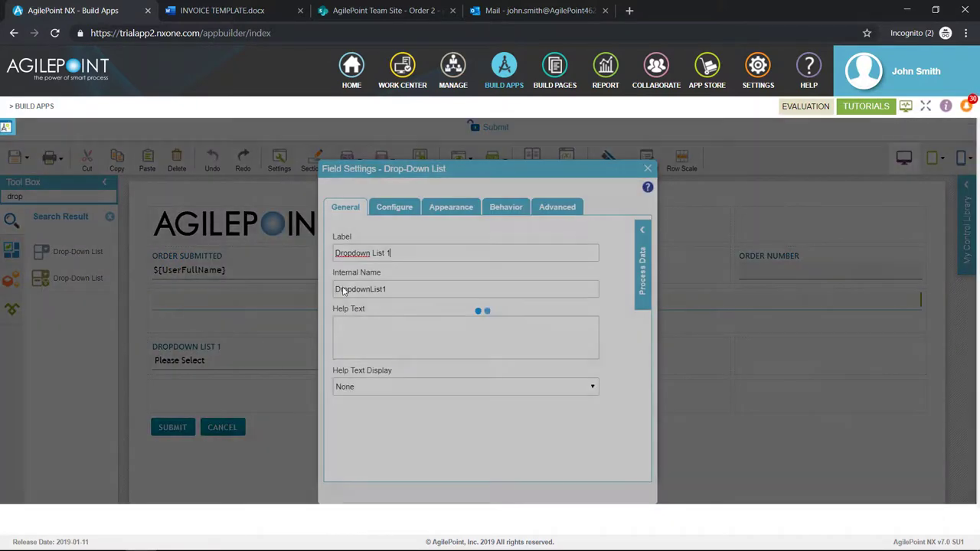
text(C)
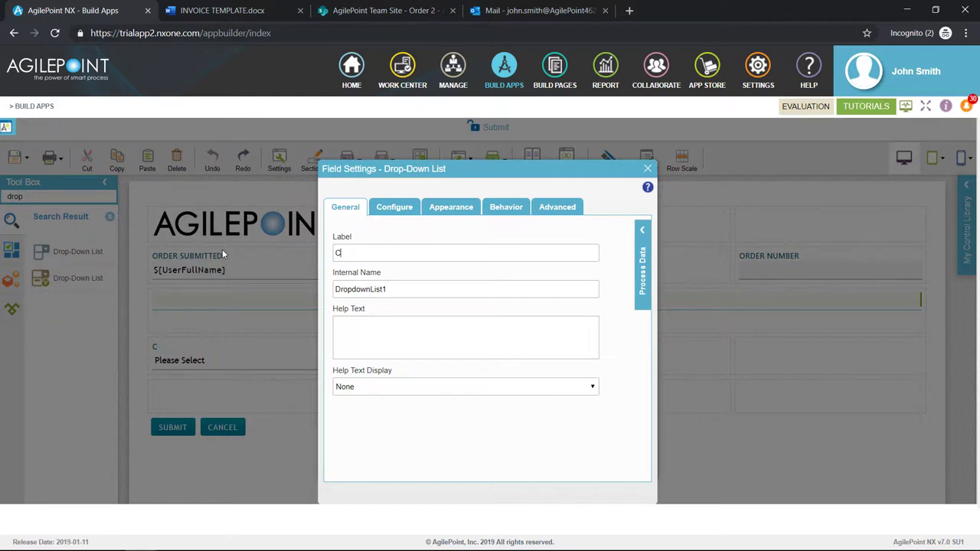
text(ustomer Name)
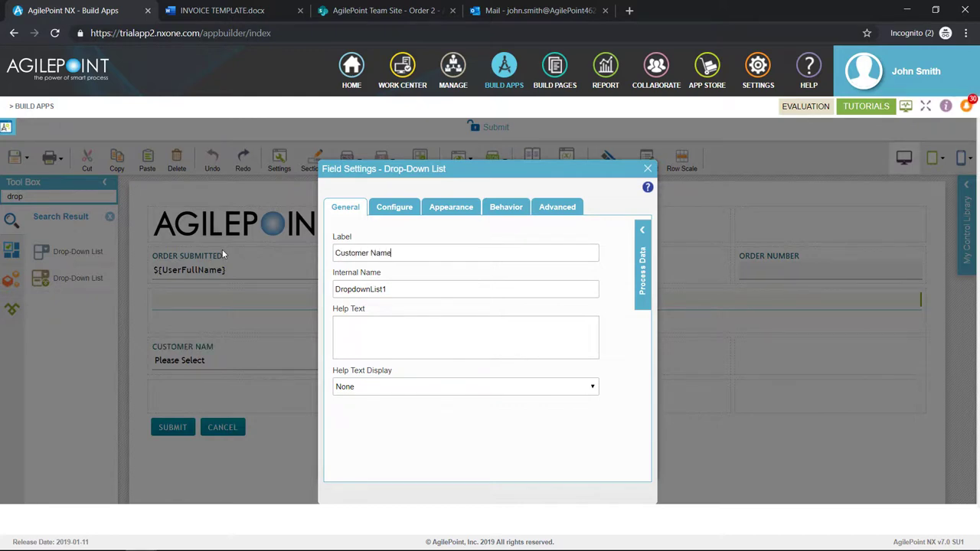
key(Tab)
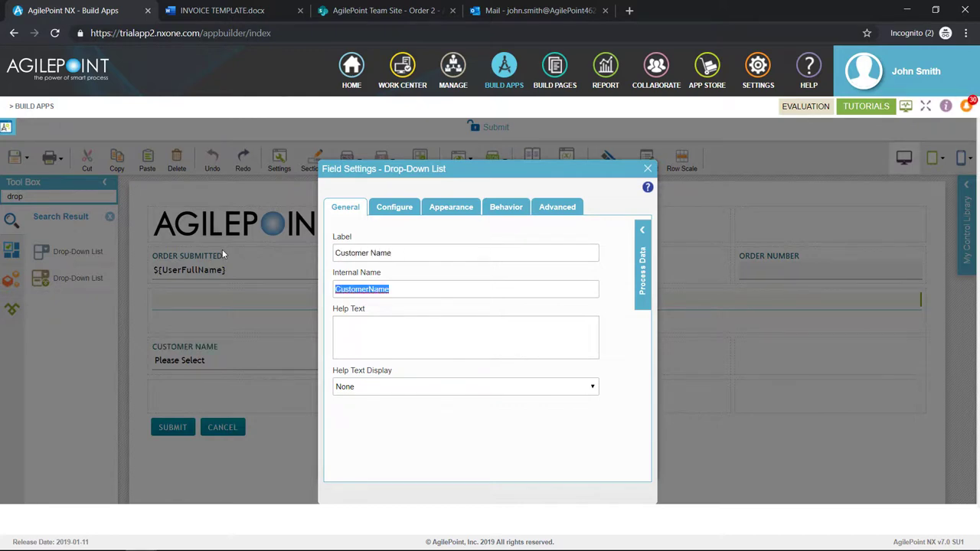
Step: Set the Customer Name list type to Lookup List and start a new lookup with Salesforce as the data source
click(396, 214)
click(397, 301)
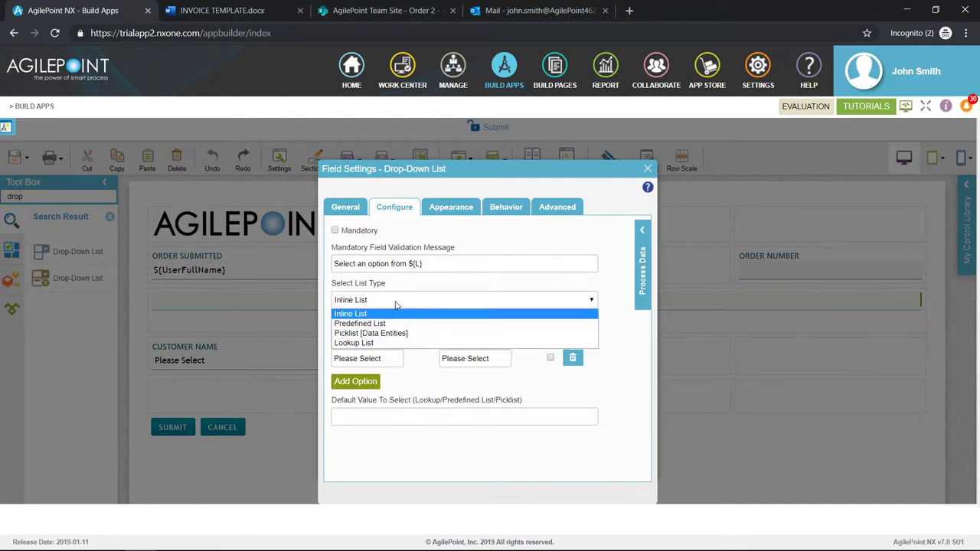
click(390, 343)
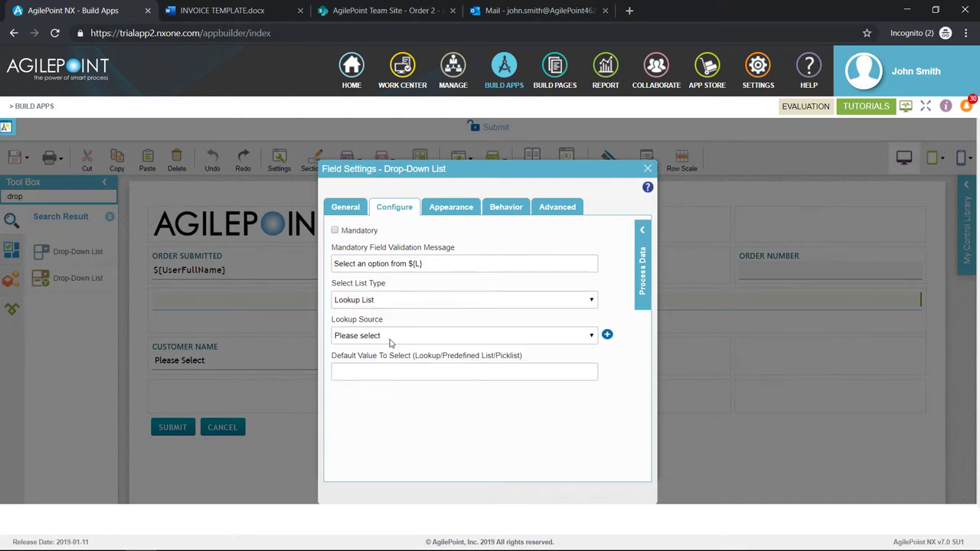
click(607, 335)
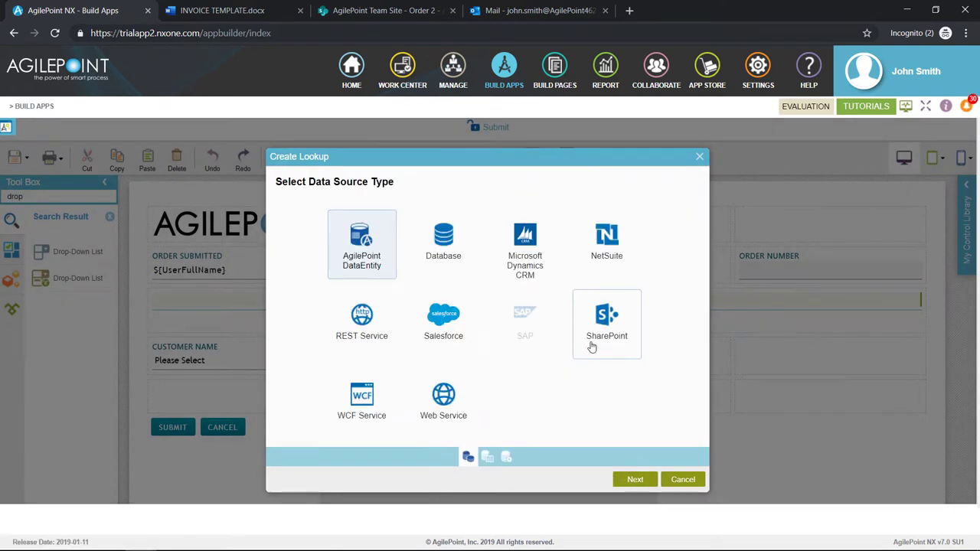
click(446, 318)
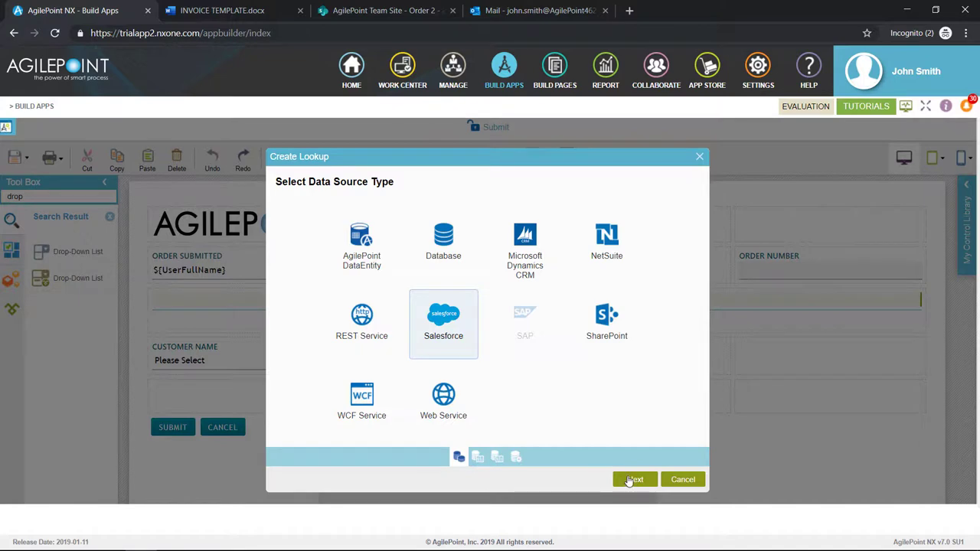
click(631, 479)
click(635, 480)
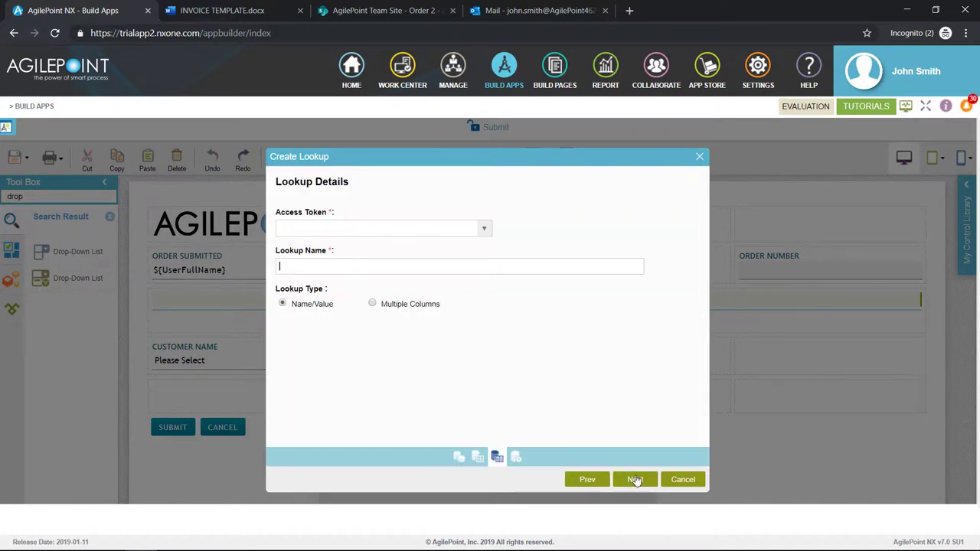
Step: Choose the LucasSFDC (Global) access token for the Salesforce lookup and name the lookup CustomerName, keeping the Name/Value type
click(482, 230)
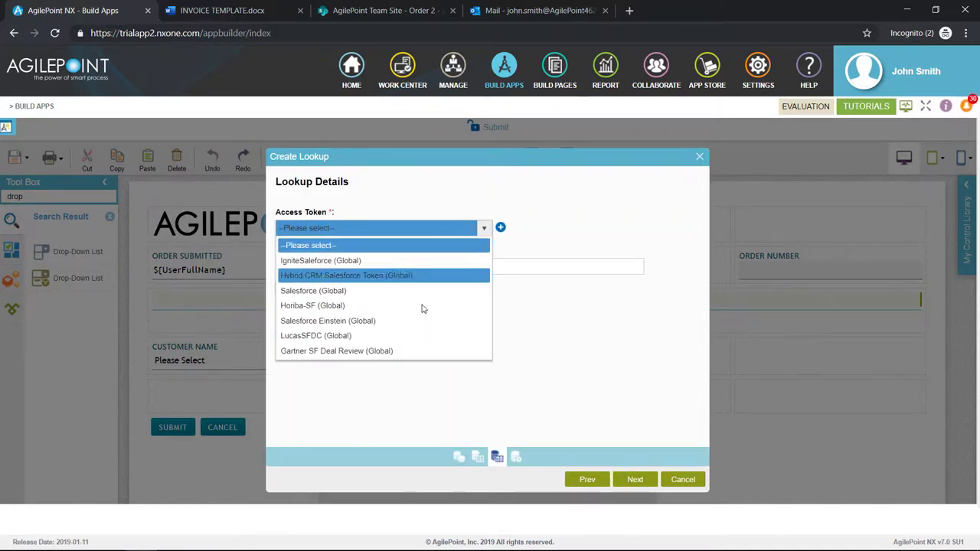
click(395, 336)
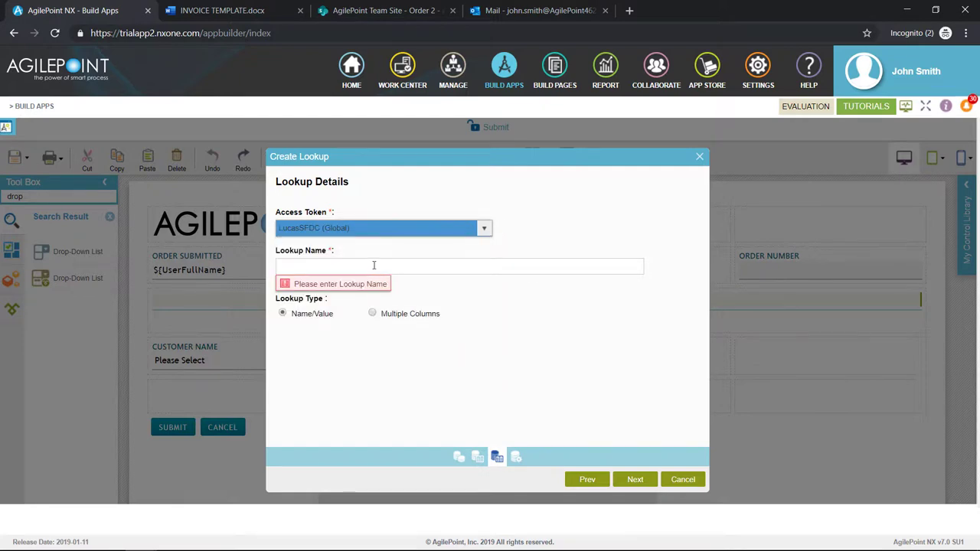
click(378, 268)
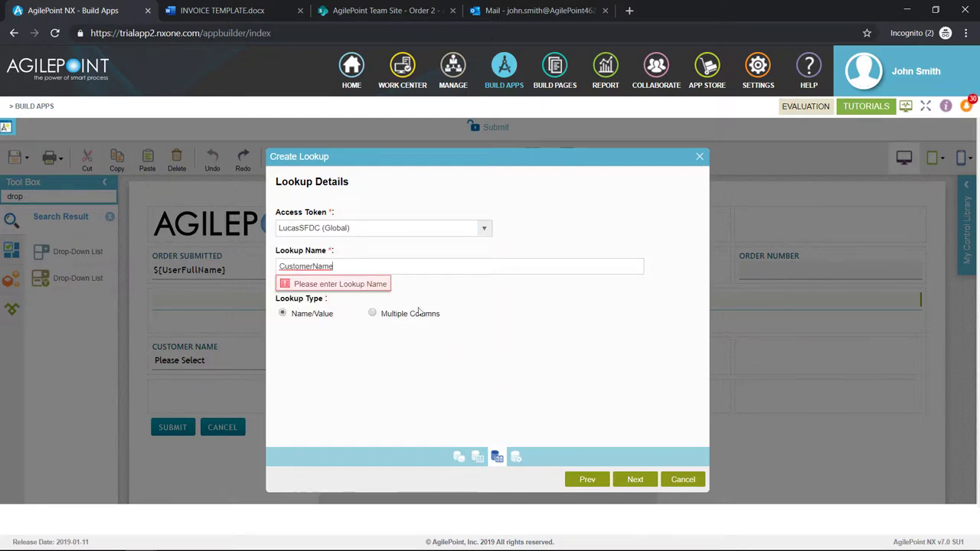
click(364, 381)
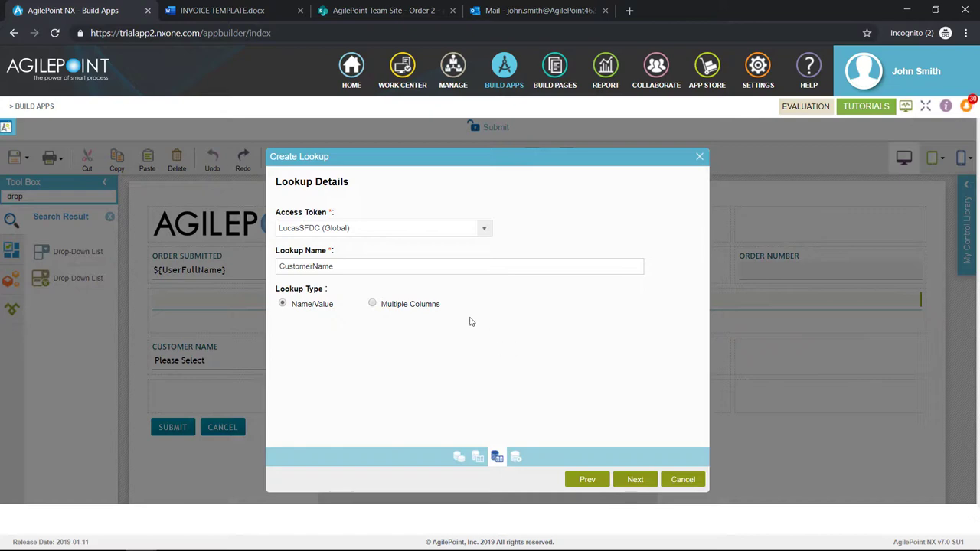
click(630, 480)
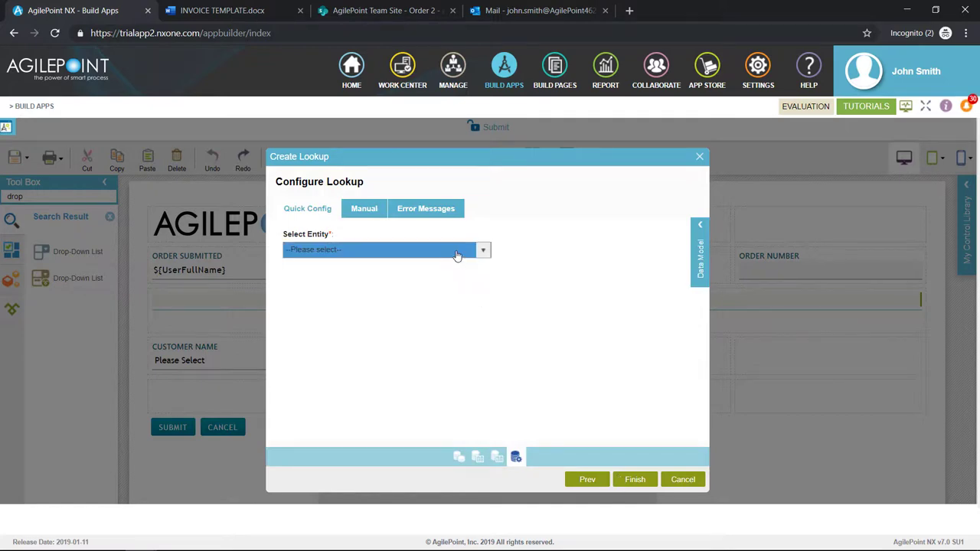
Step: Base the lookup on the Lead entity with Name as its name field, and finish the Customer Name settings
click(455, 253)
key(l)
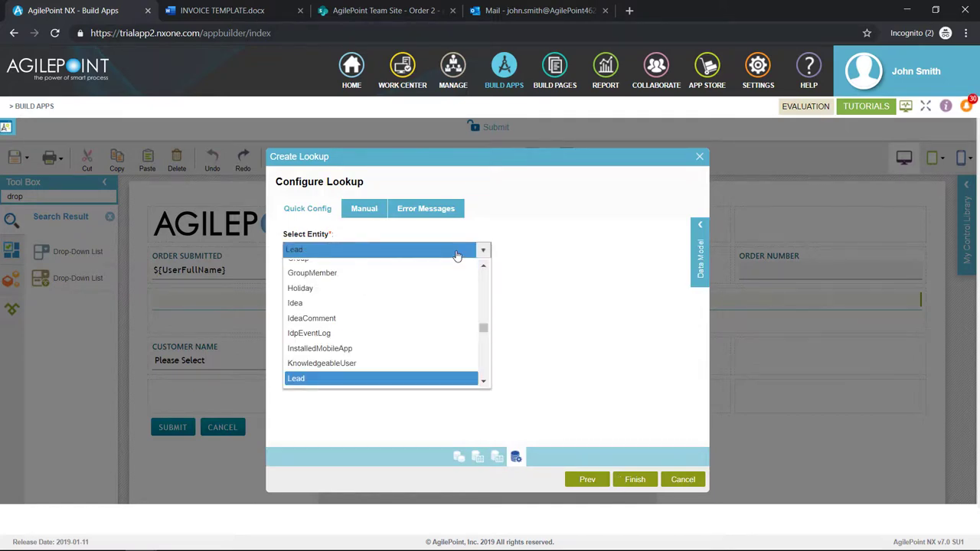
click(388, 380)
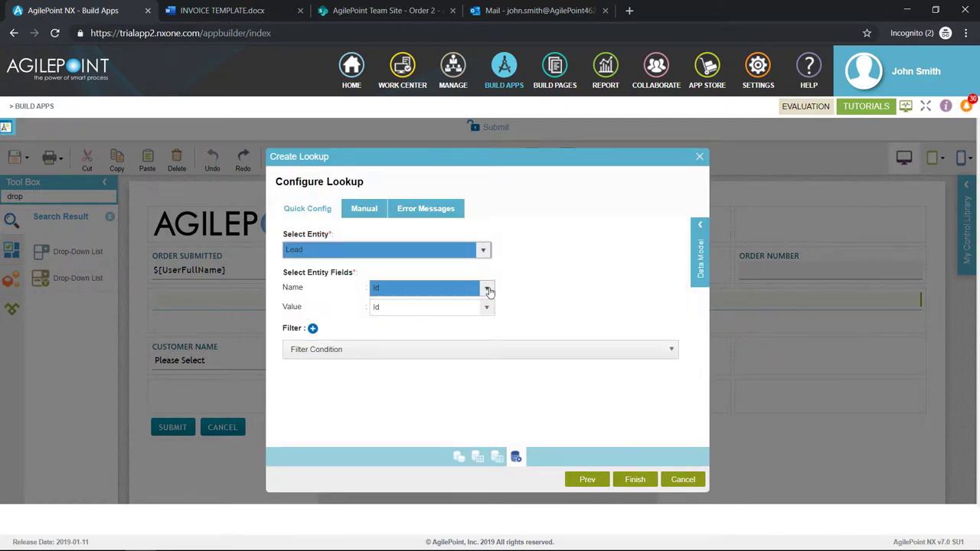
click(488, 292)
click(438, 396)
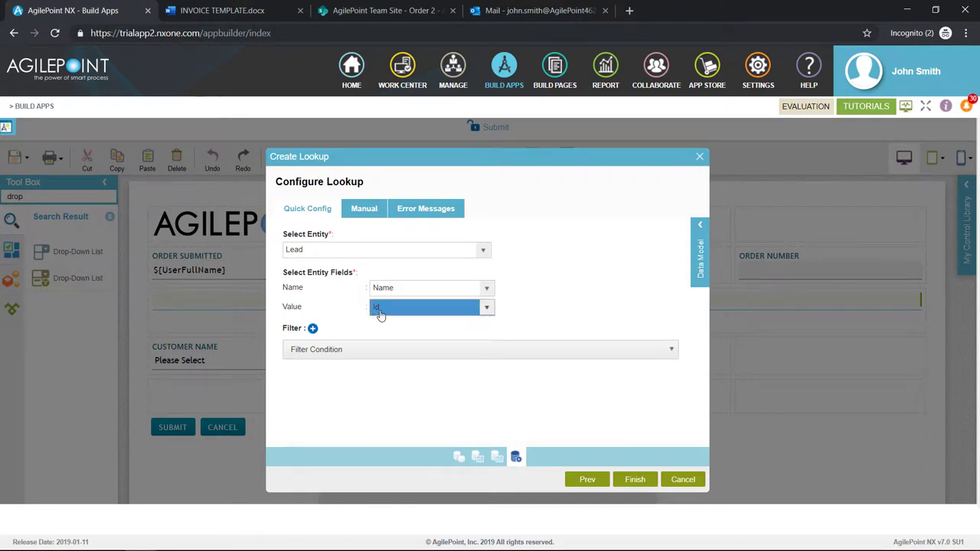
click(634, 480)
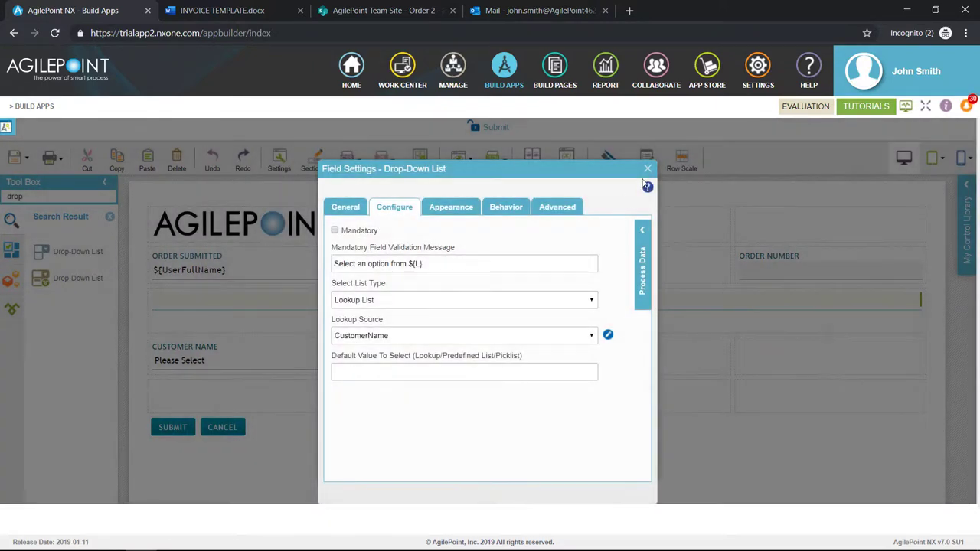
click(647, 170)
mouse_move(234, 355)
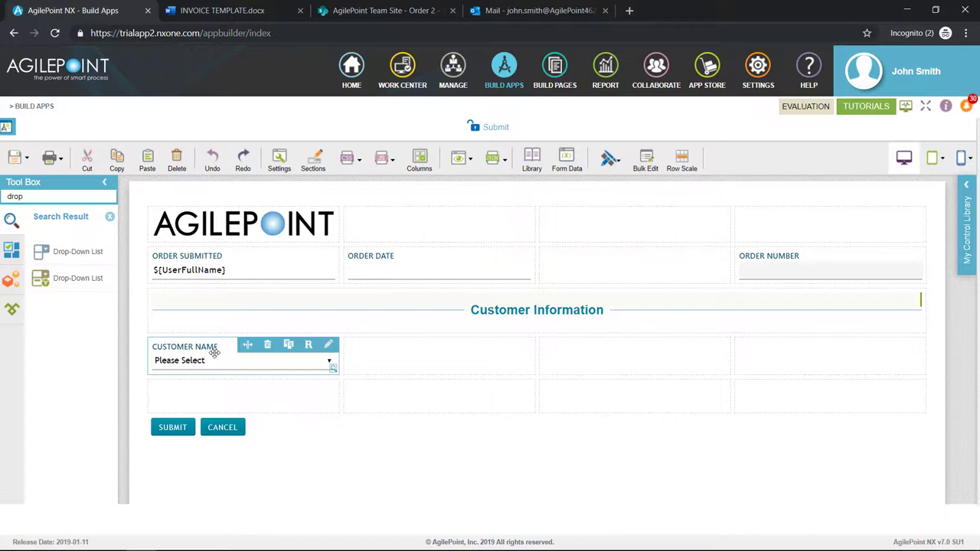
Step: Add an E-mail control directly below Customer Name and label it Email
double_click(56, 199)
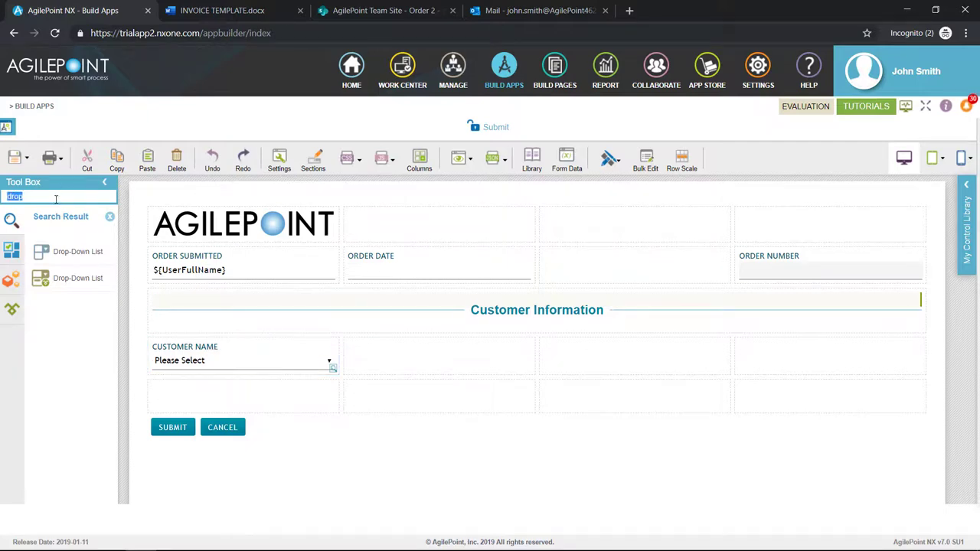
text(e-ma)
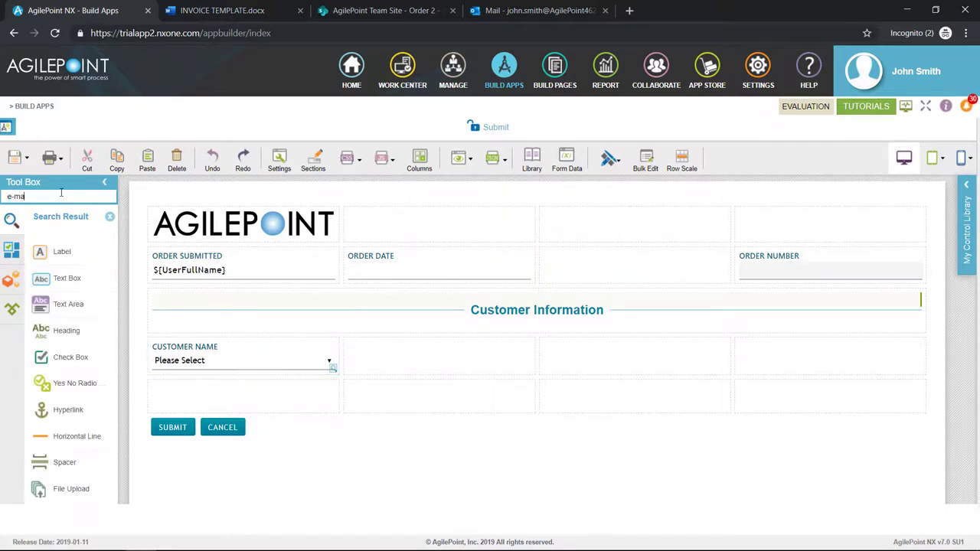
drag(56, 252, 175, 384)
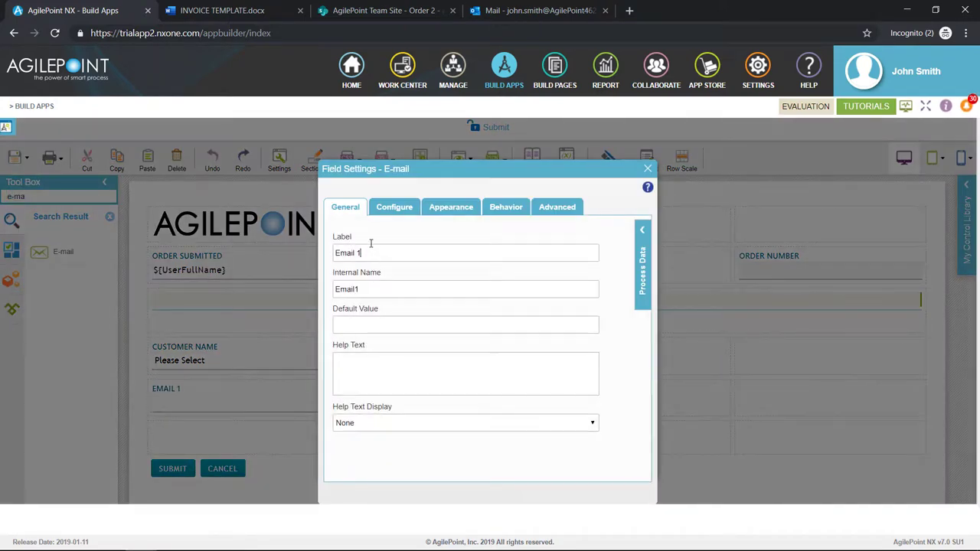
key(BackSpace)
key(BackSpace)
key(Tab)
click(647, 167)
Step: Add a Phone control in the second column of the Email row and label it Phone
drag(37, 196, 3, 195)
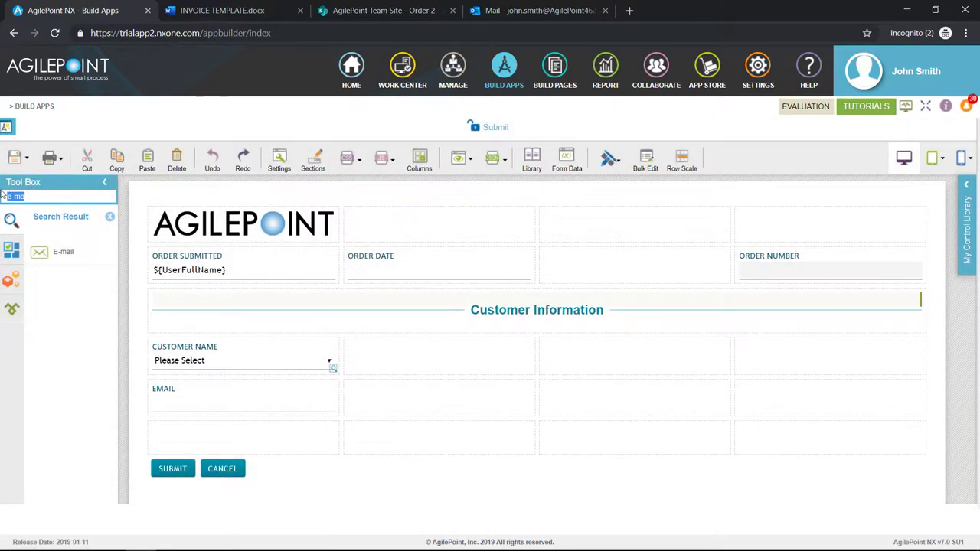
text(pjh)
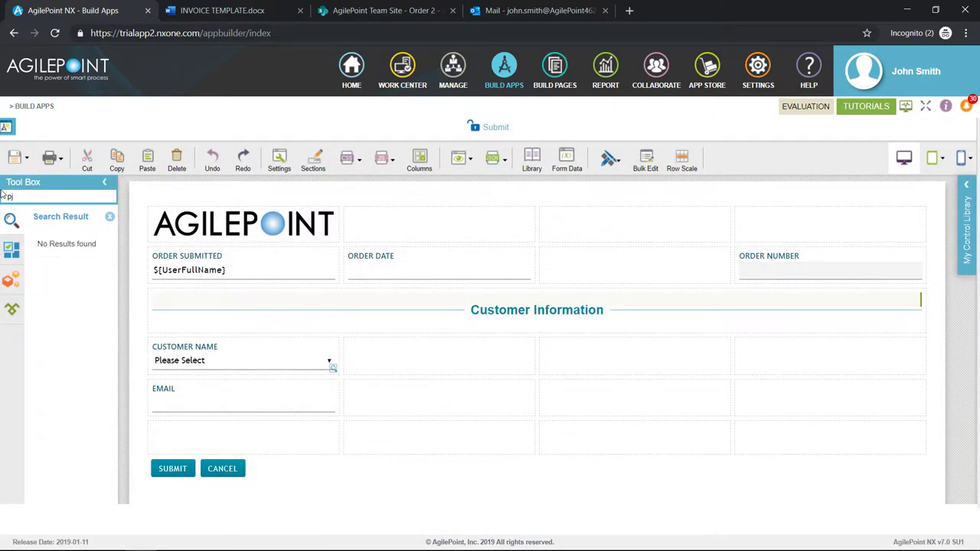
text(hone)
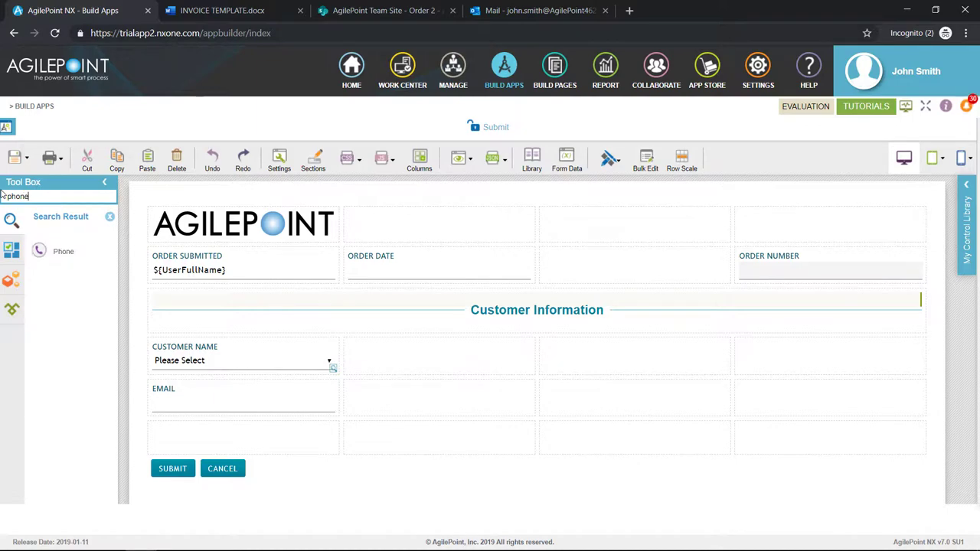
drag(40, 248, 358, 401)
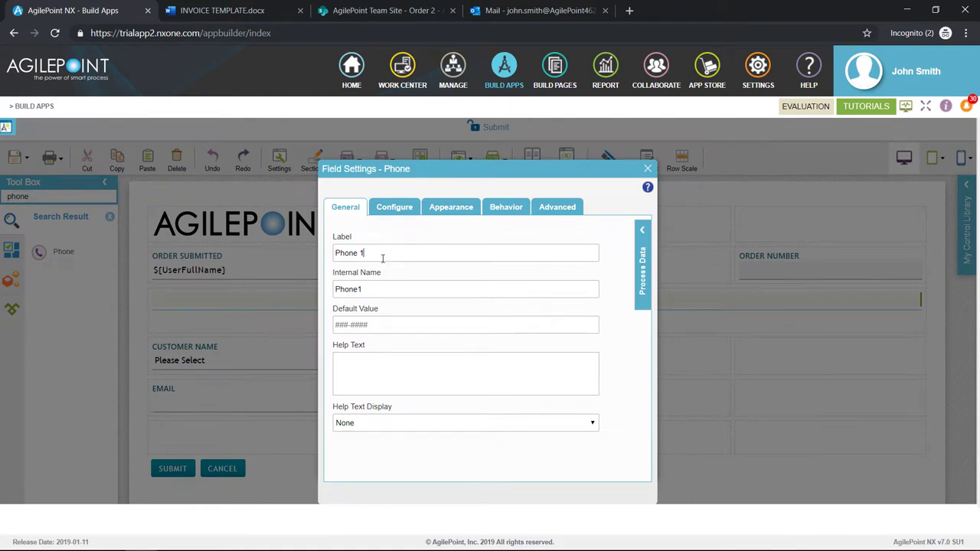
key(Tab)
click(647, 169)
Step: Add a Text Box beside Customer Name, label it DisplayCustomerName and turn off its Visible option
drag(60, 197, 7, 179)
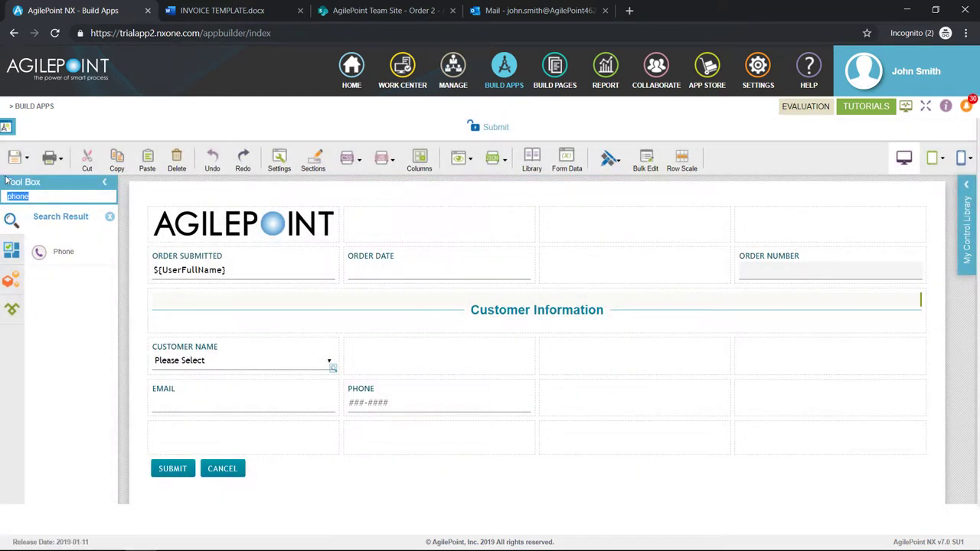
key(BackSpace)
text(text)
drag(79, 257, 375, 363)
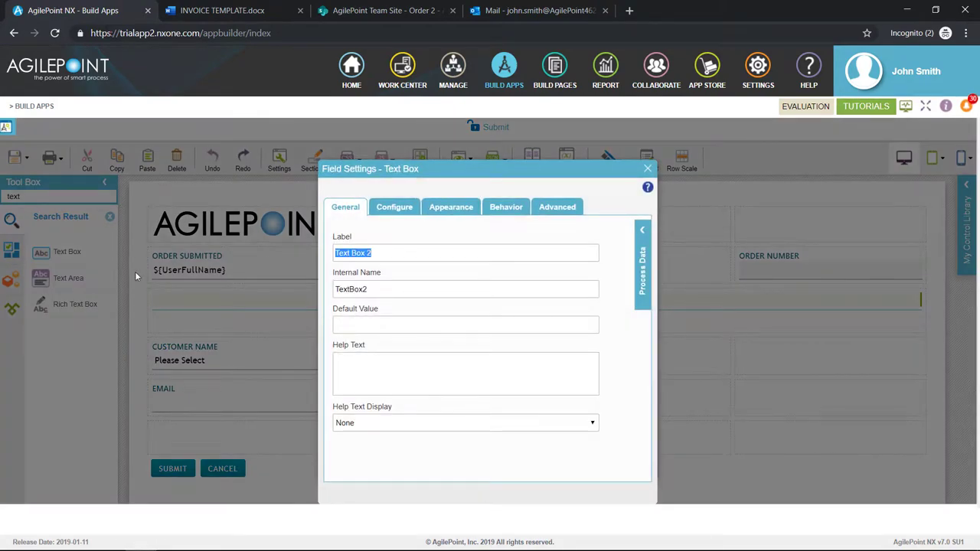
text(DisplayCustomerName)
key(Tab)
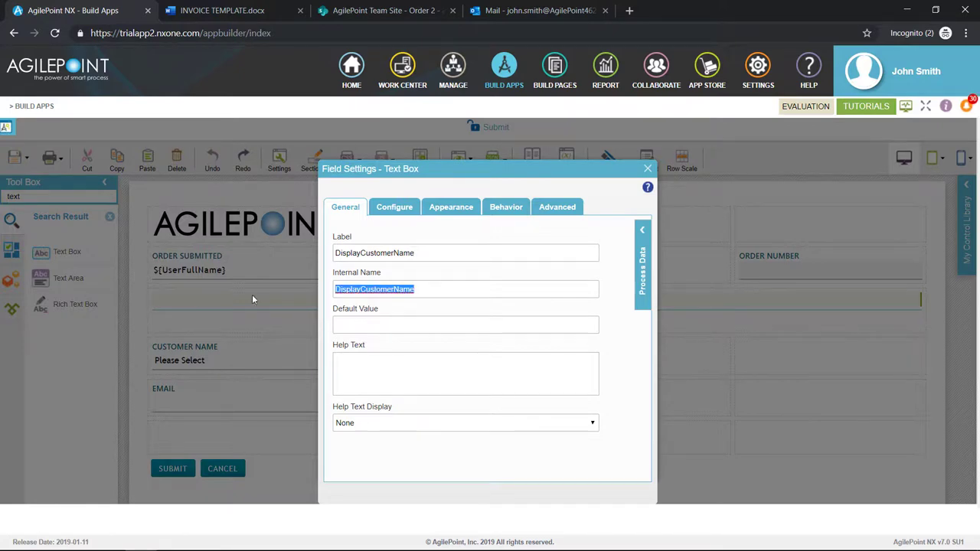
click(499, 206)
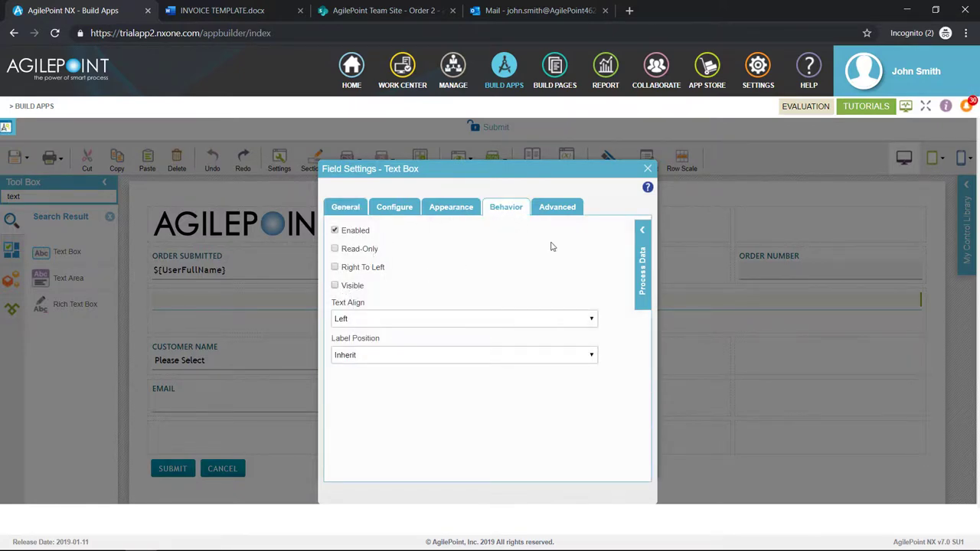
click(648, 169)
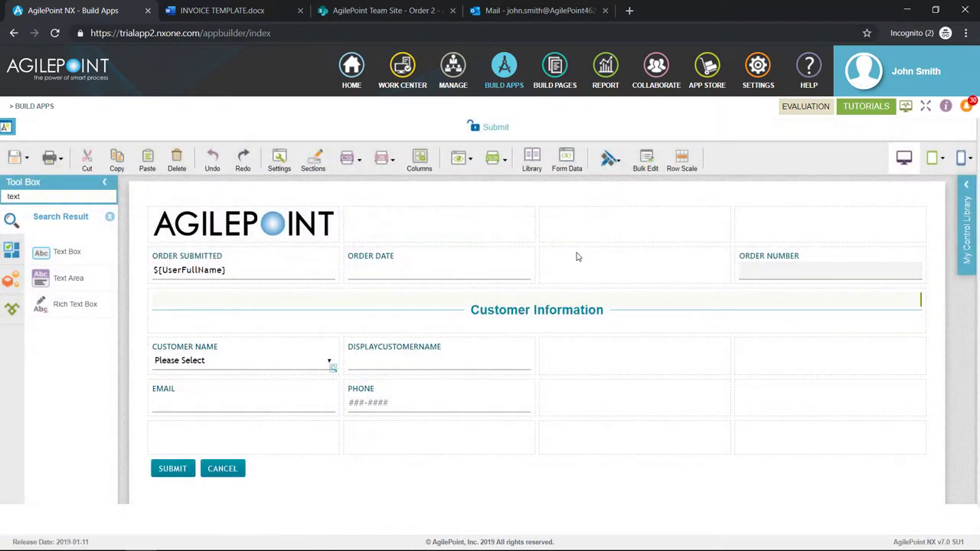
Step: Add an Auto-Lookup control in the third column of the Customer Name row
double_click(51, 199)
text(auto)
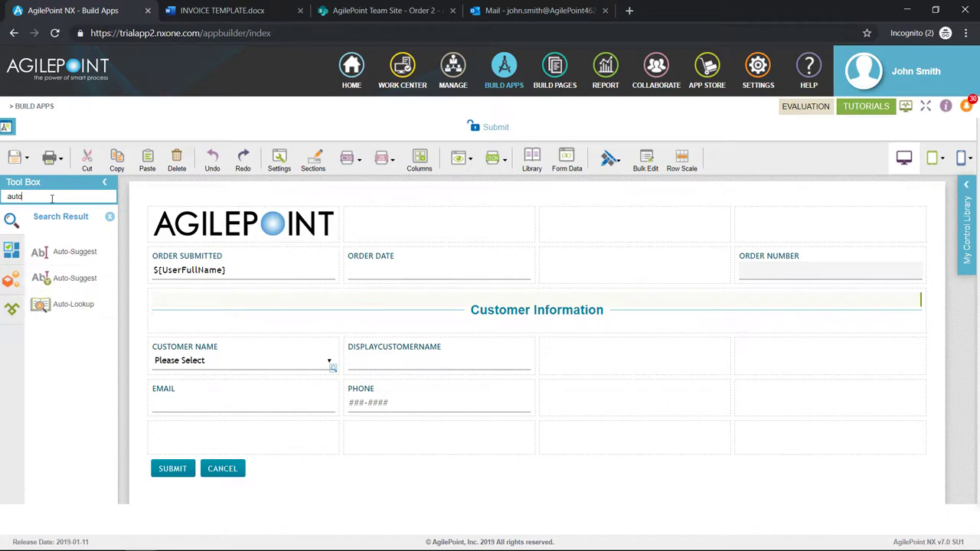
drag(77, 304, 562, 352)
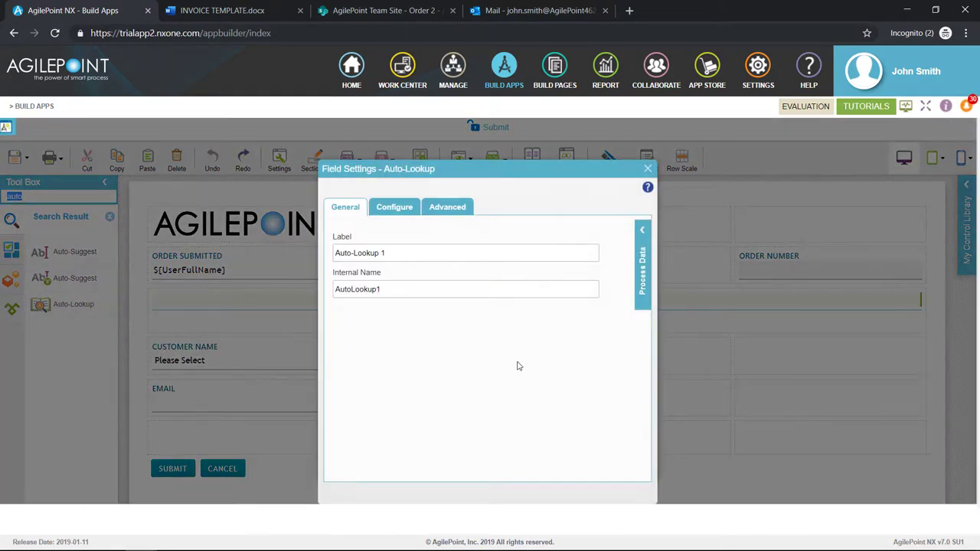
Step: Start a new lookup for the Auto-Lookup control with Salesforce as its data source type
click(398, 212)
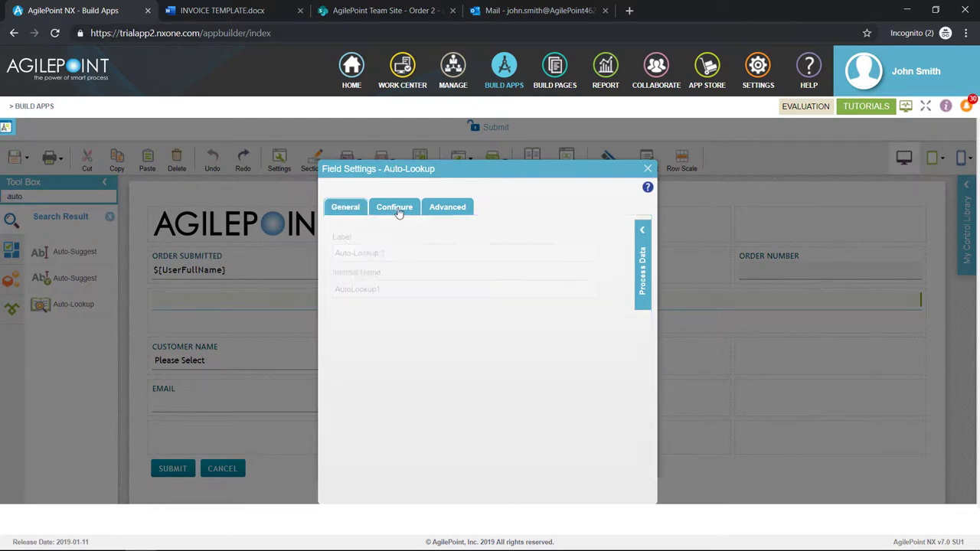
click(606, 244)
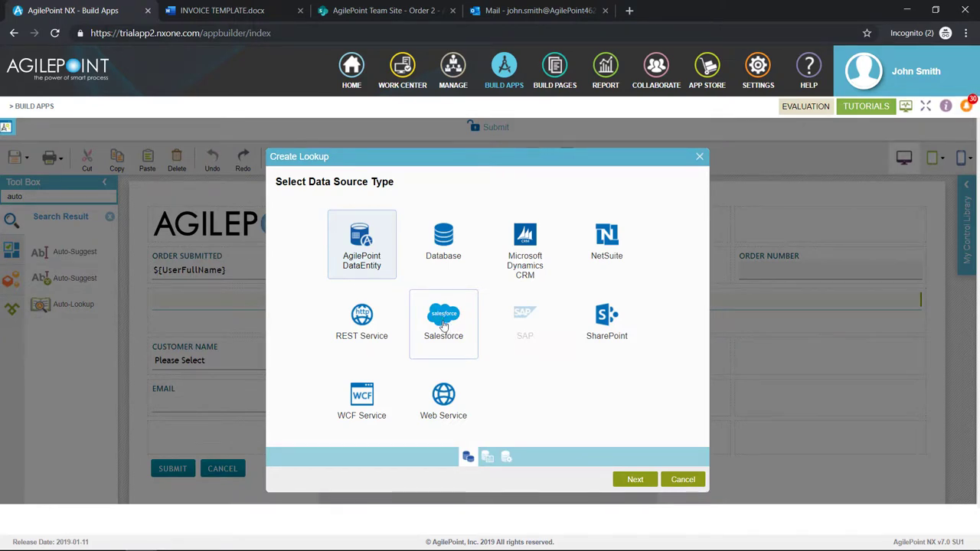
click(444, 325)
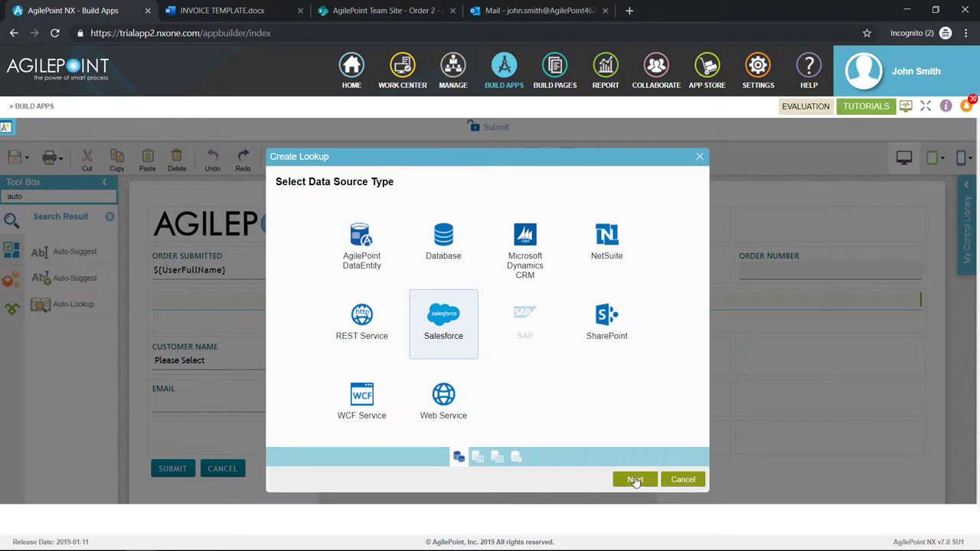
click(635, 481)
click(636, 480)
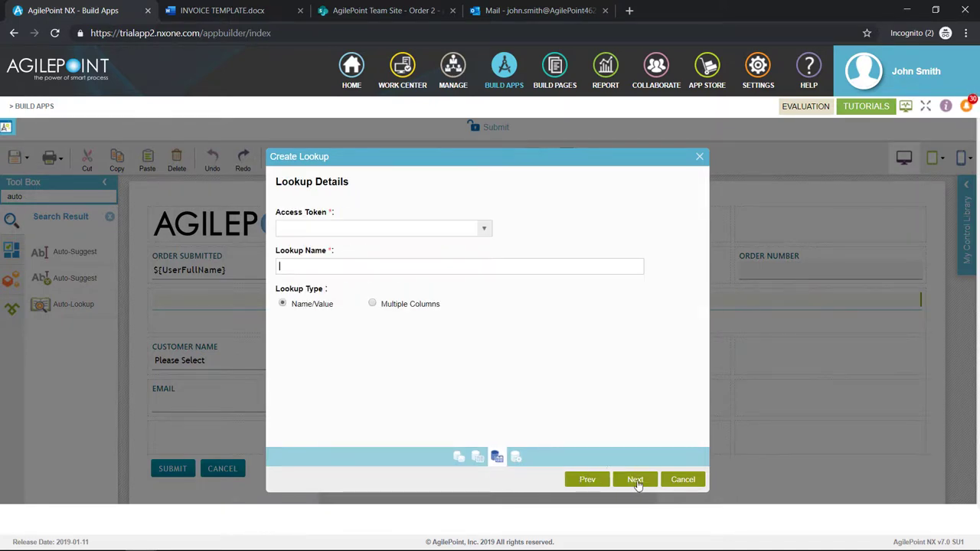
Step: Choose the LucasSFDC (Global) access token, name the lookup GetCustomerDEtails and set its type to Multiple Columns
click(484, 230)
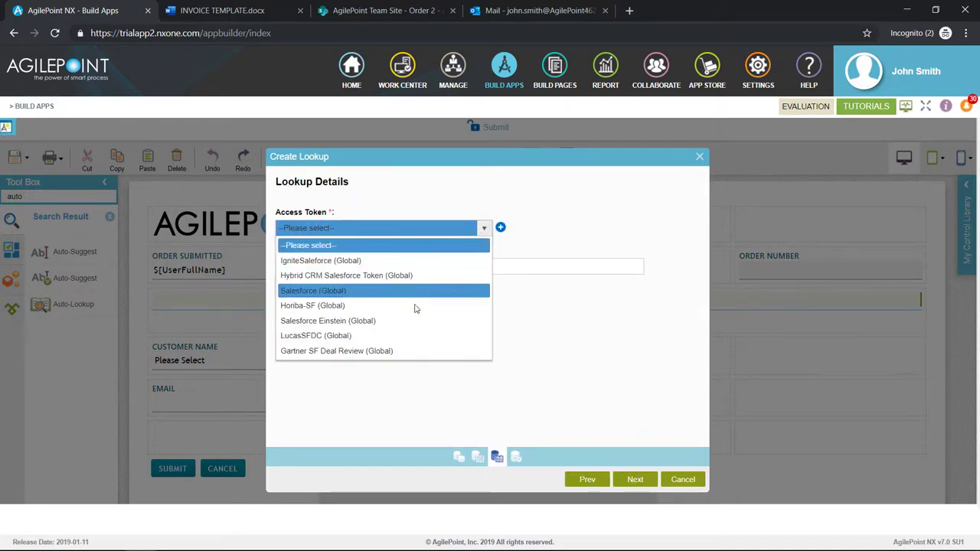
click(383, 333)
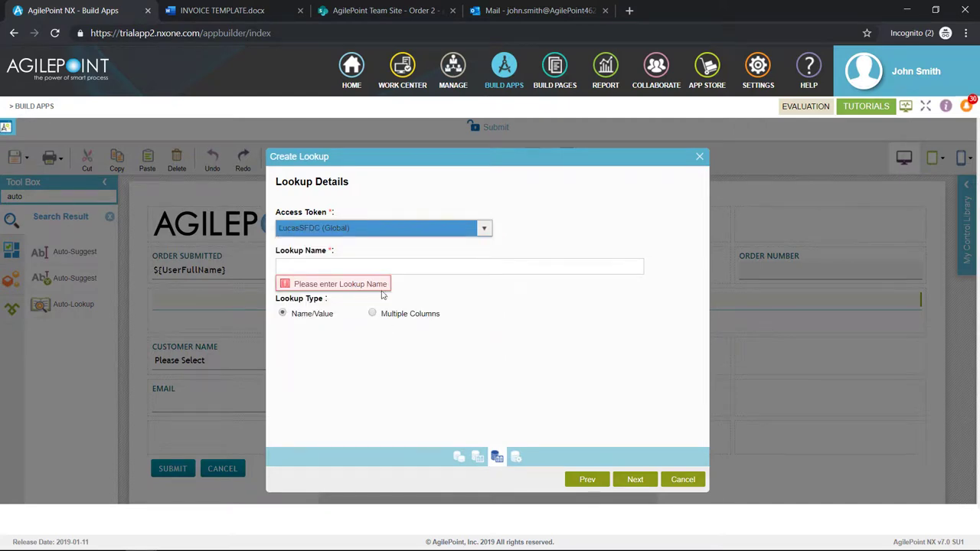
click(364, 268)
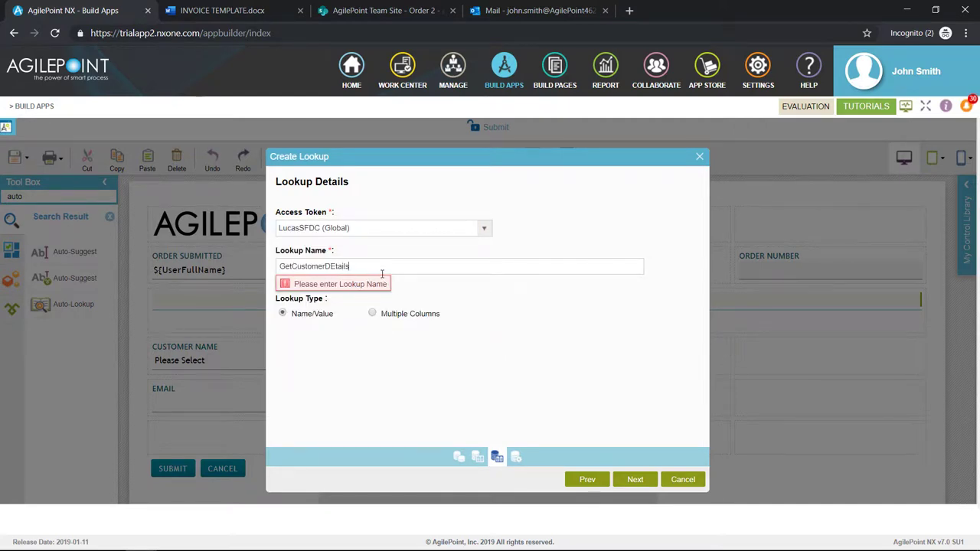
click(372, 318)
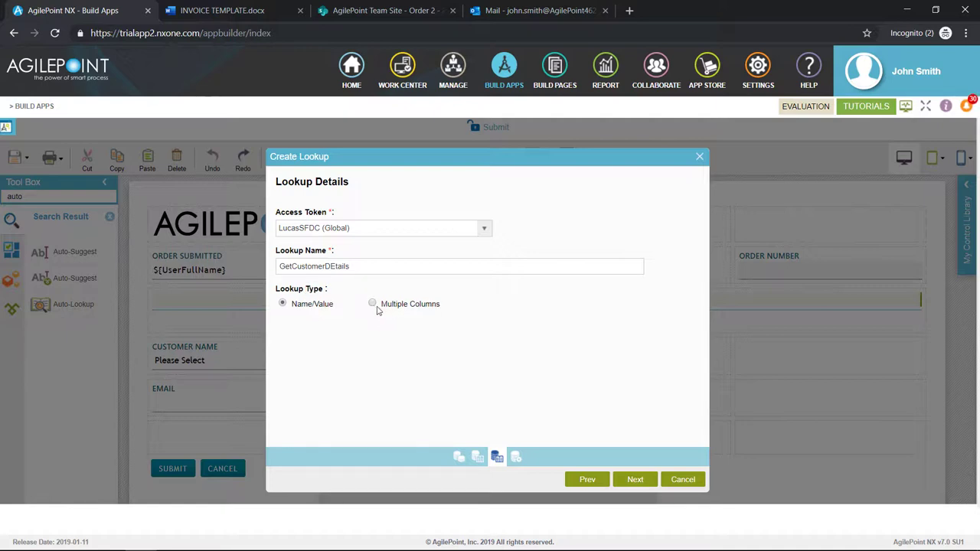
click(636, 481)
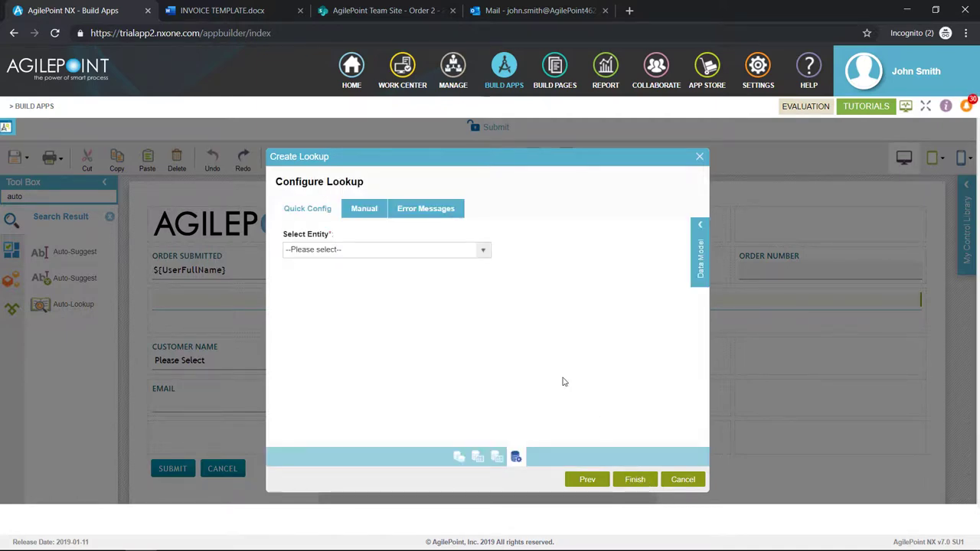
Step: Base the lookup on the Lead entity and deselect all of its entity fields
click(482, 250)
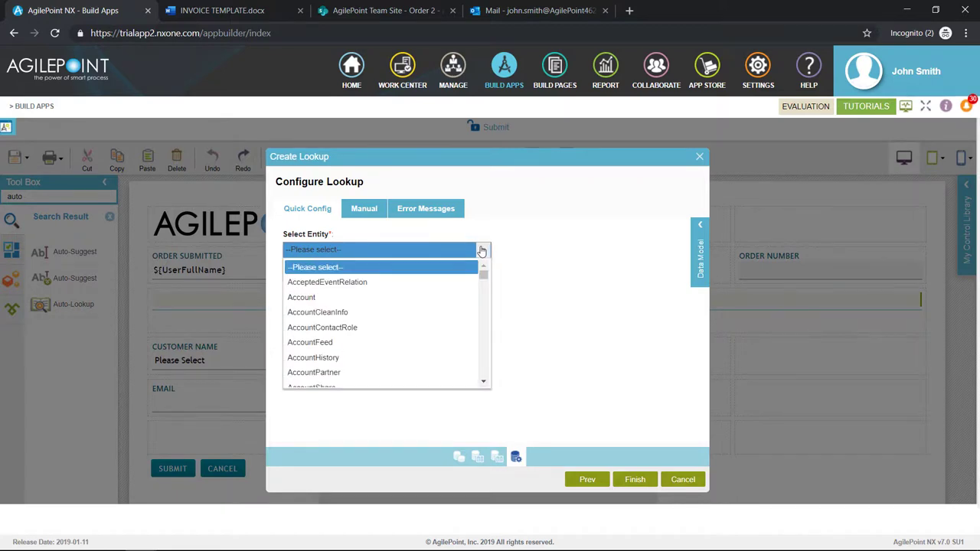
key(l)
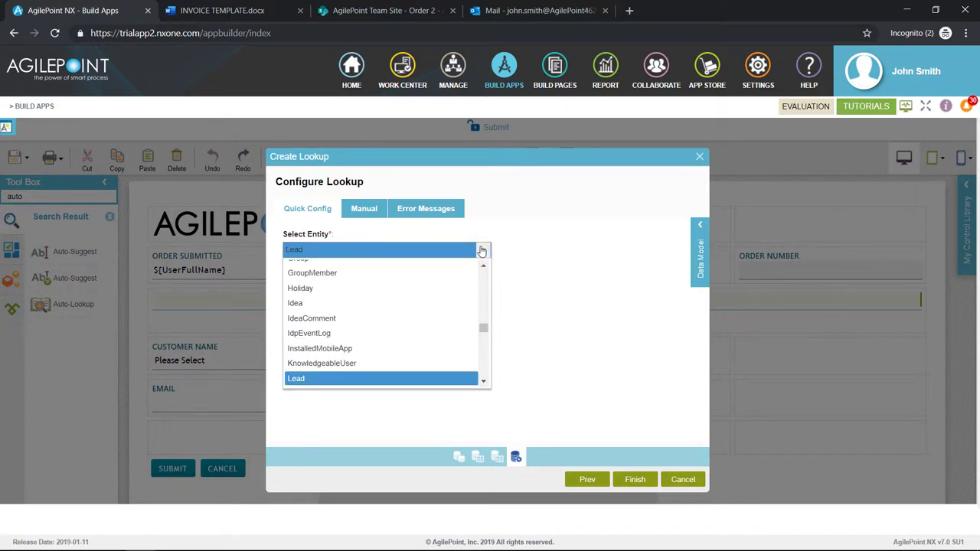
click(403, 380)
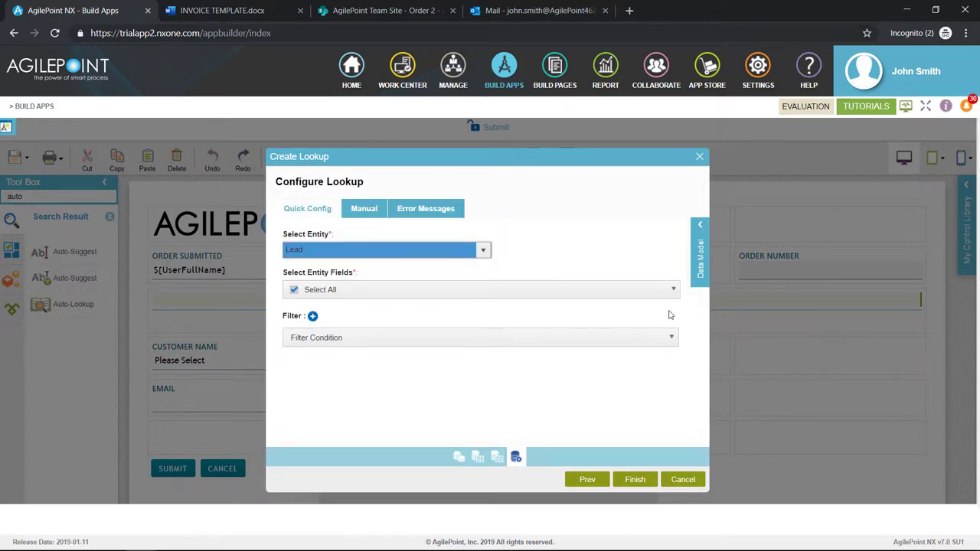
click(660, 291)
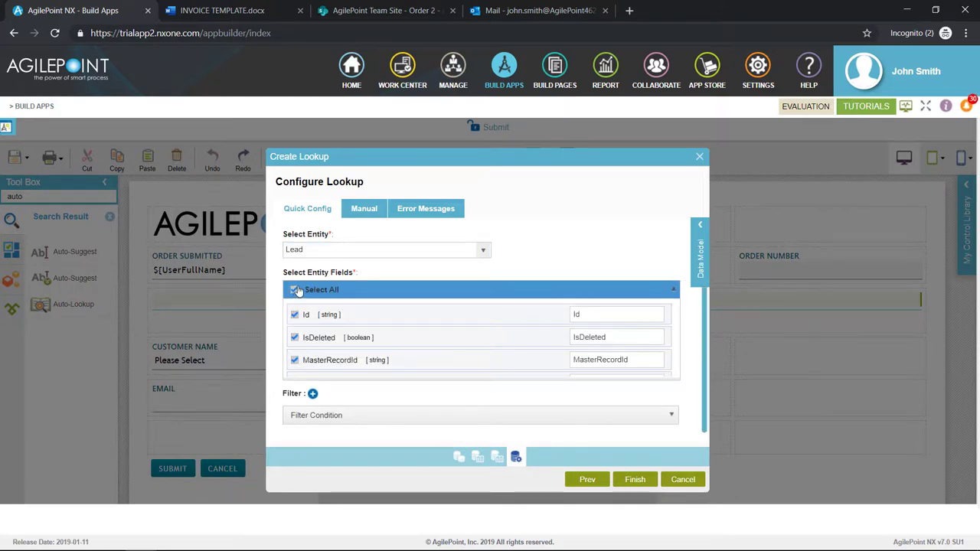
click(293, 291)
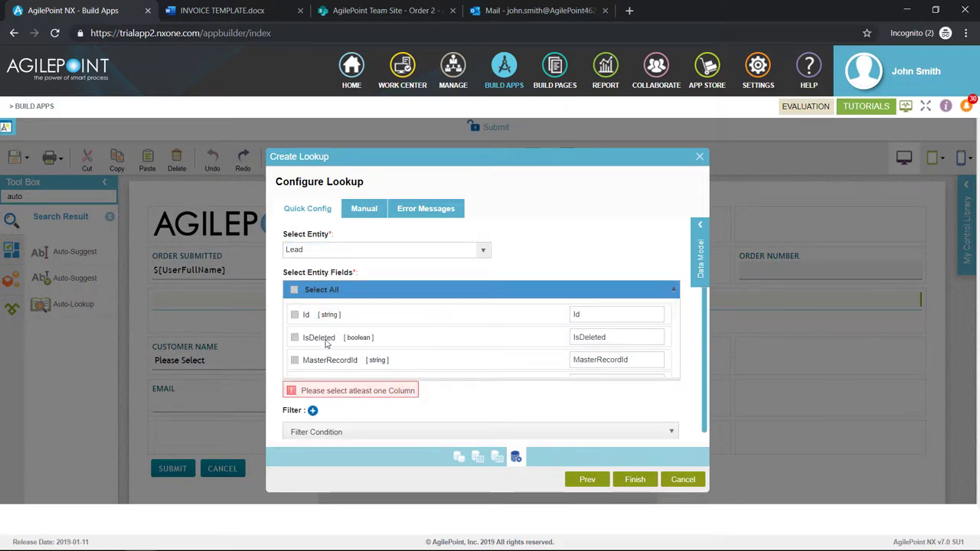
Step: Include the Lead's Name field in the lookup and map it to the DisplayCustomerName form field
scroll(325, 341, down, 2)
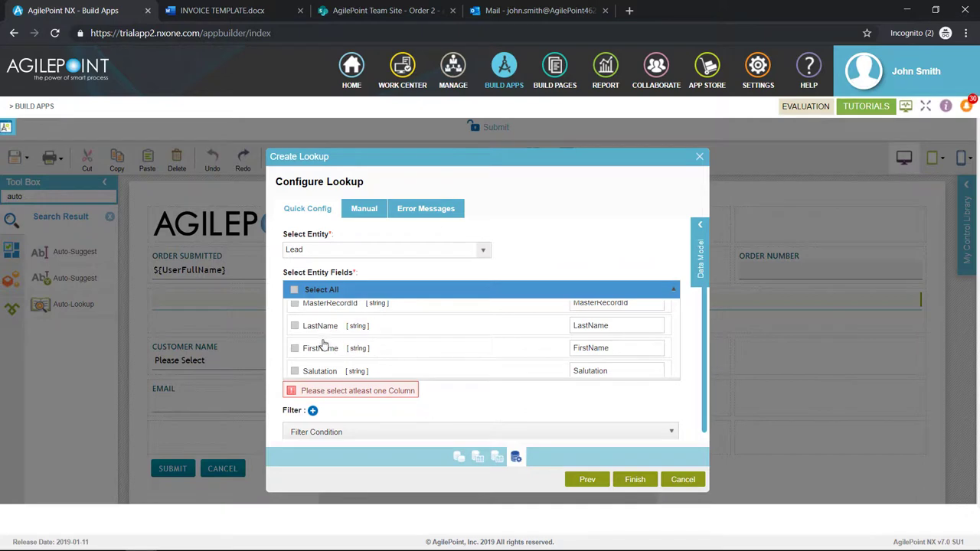
scroll(330, 339, down, 2)
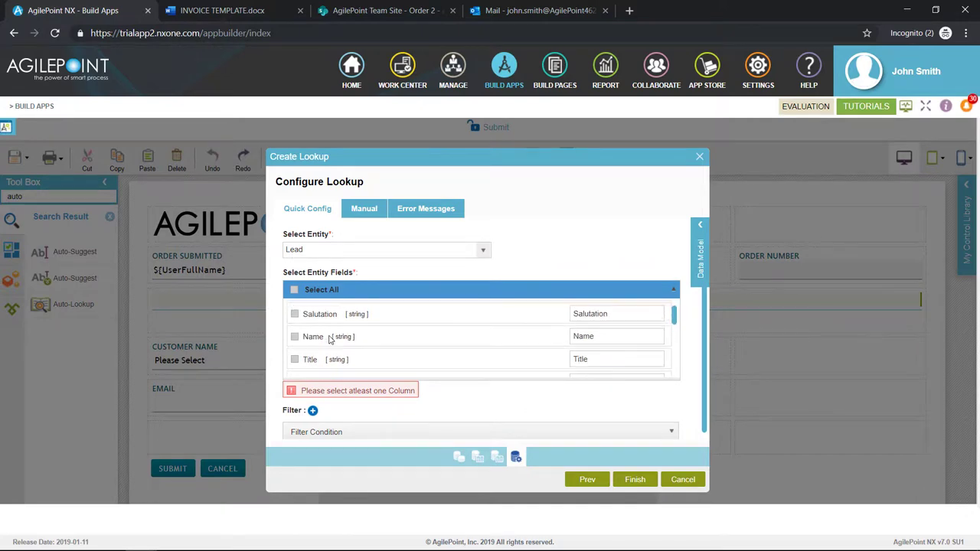
click(295, 337)
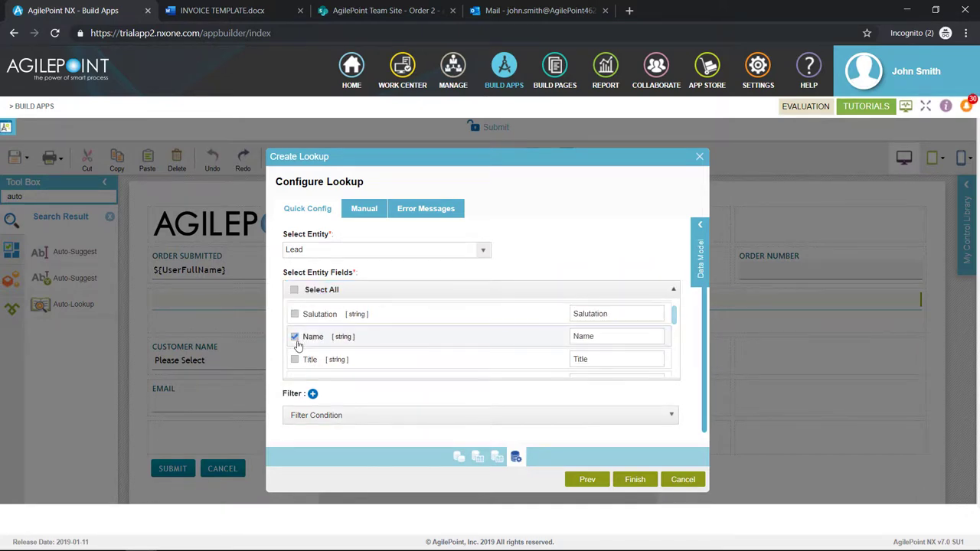
click(700, 224)
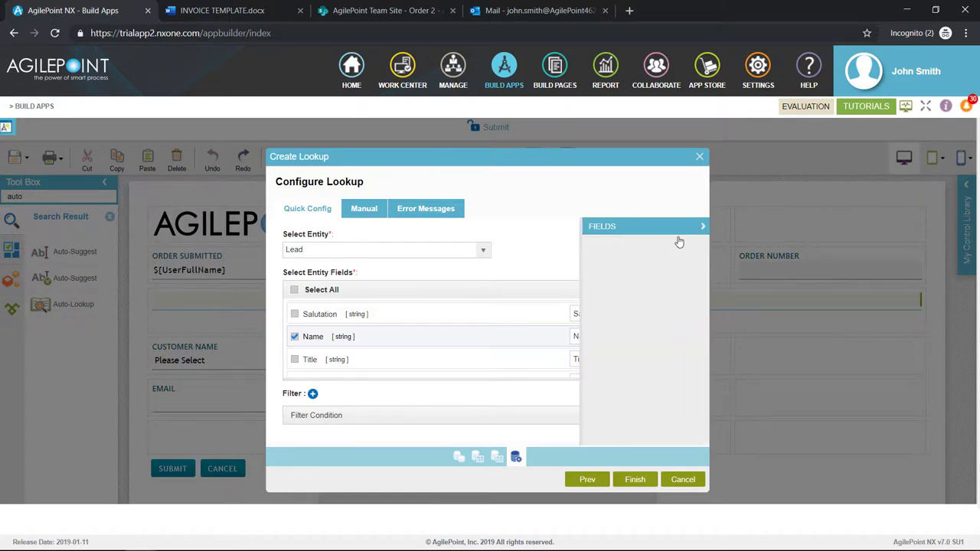
click(679, 245)
click(629, 298)
scroll(654, 310, down, 2)
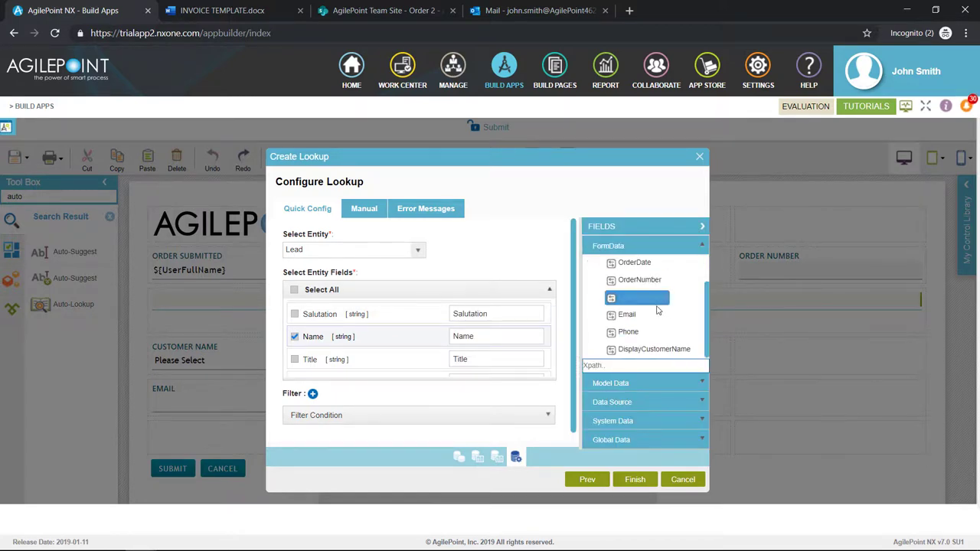
drag(660, 349, 480, 336)
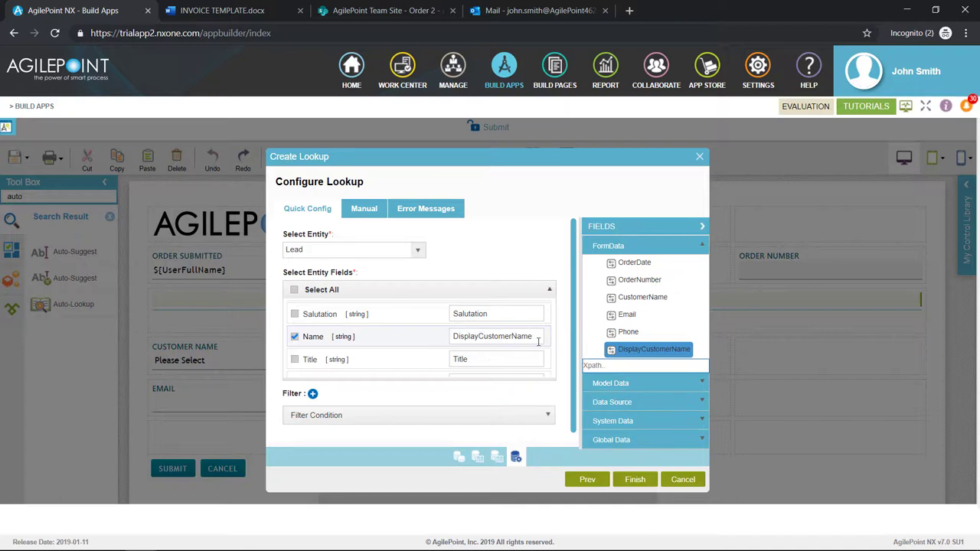
Step: Include the Lead's Phone and Email fields and map them to the Phone and Email form fields
drag(555, 320, 552, 332)
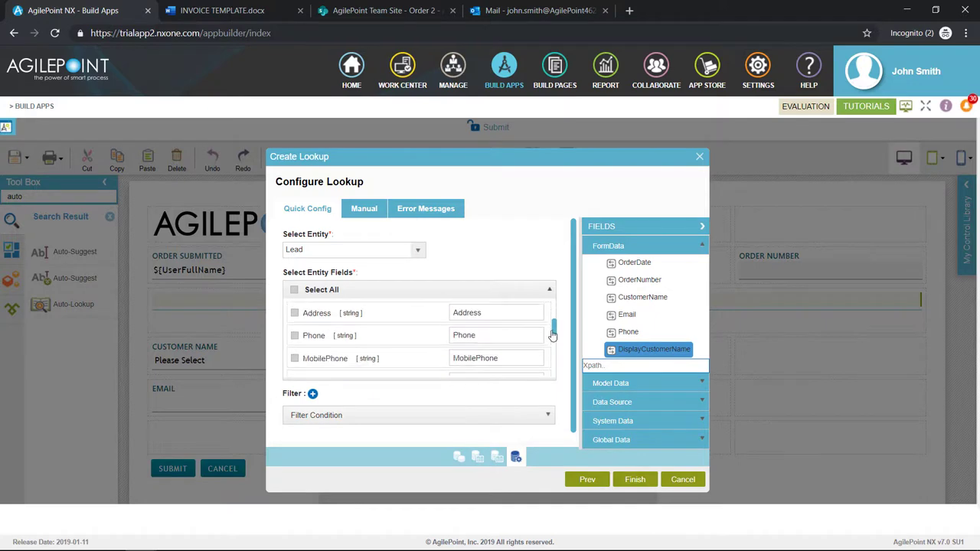
click(295, 338)
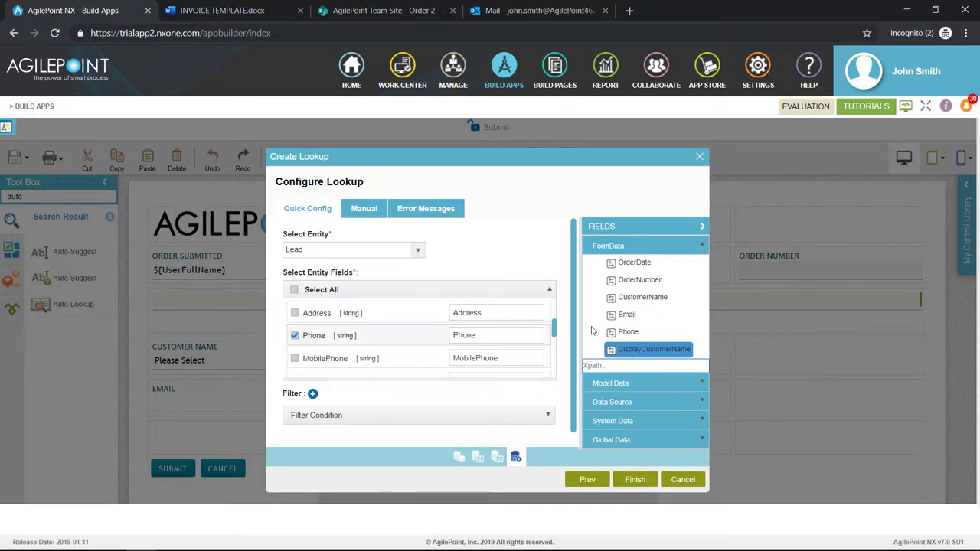
drag(628, 332, 491, 332)
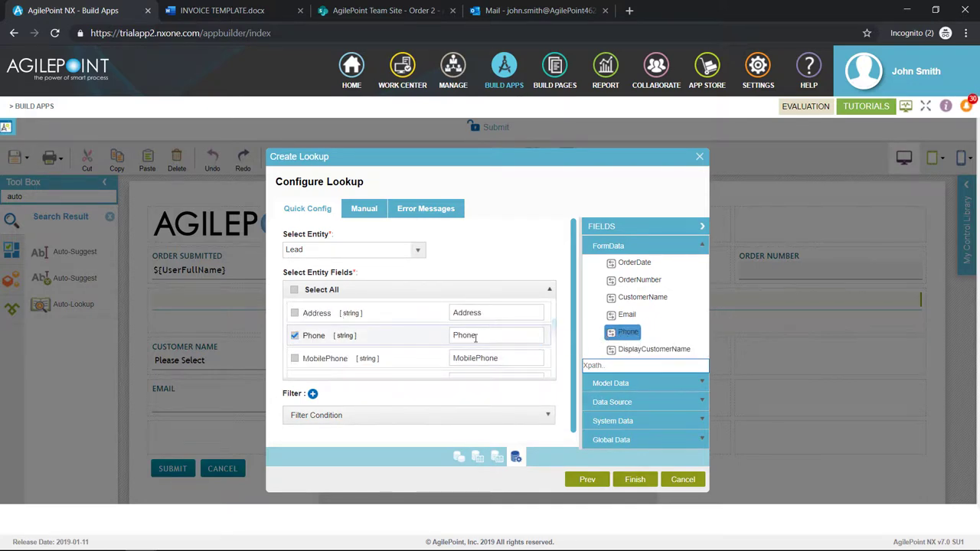
drag(554, 331, 559, 337)
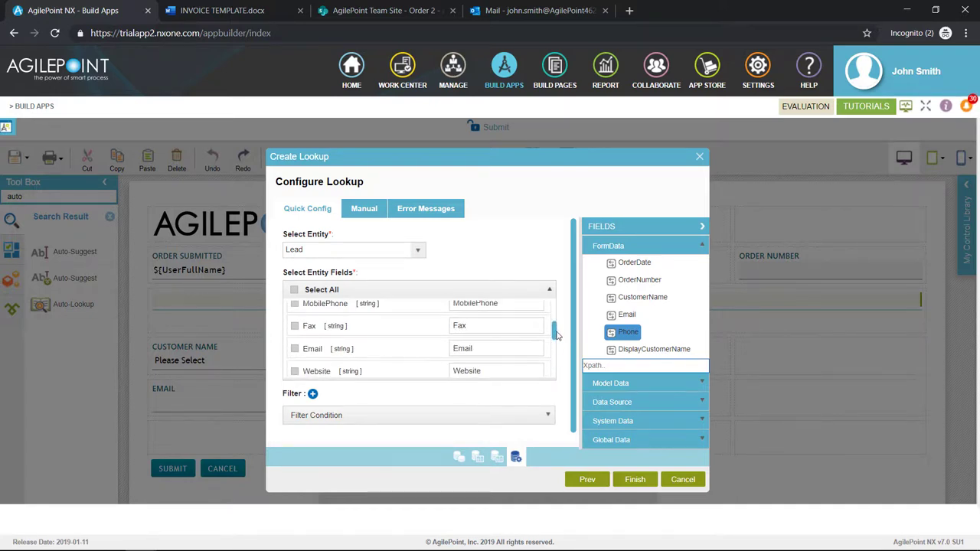
click(295, 348)
drag(626, 315, 476, 343)
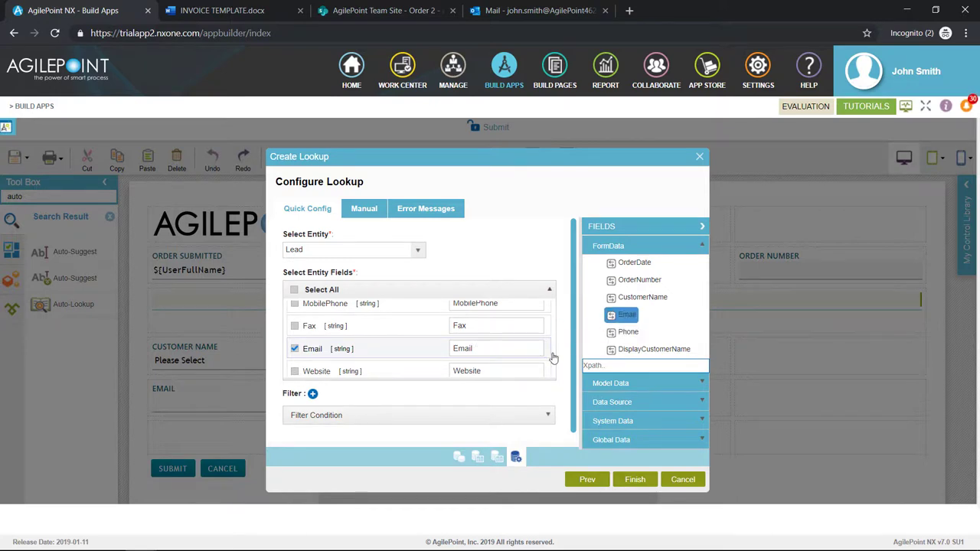
Step: Add a filter condition where Id equals the CustomerName form field, and finish the lookup
scroll(574, 376, down, 1)
click(548, 411)
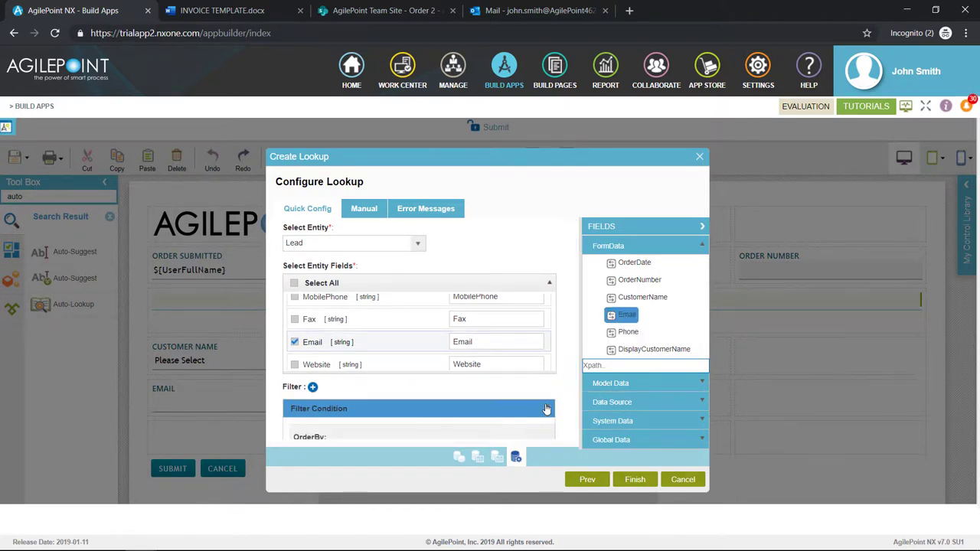
scroll(531, 400, down, 2)
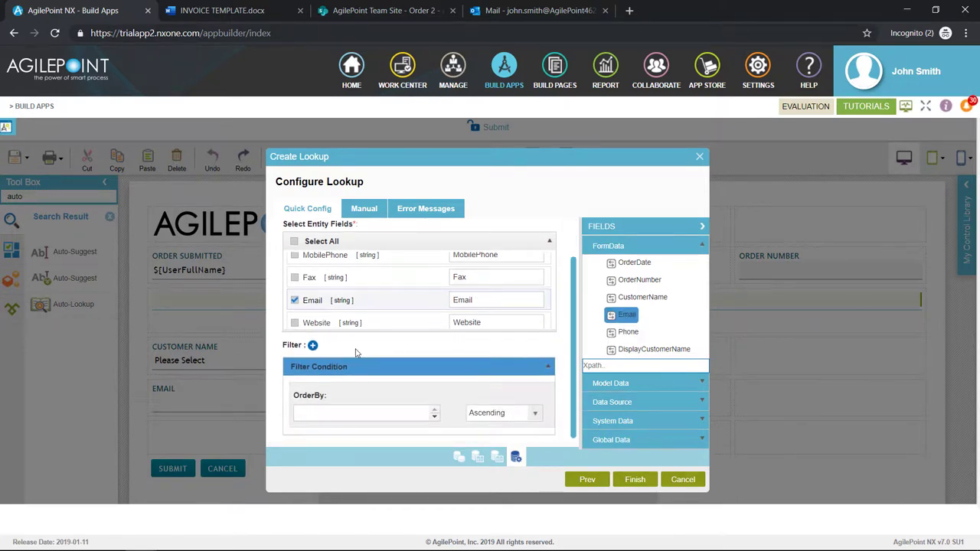
click(313, 345)
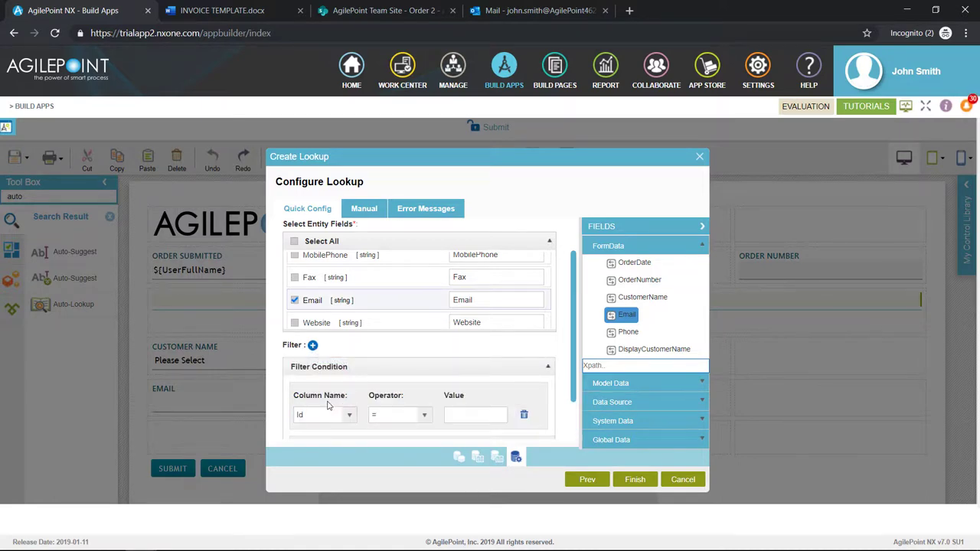
click(333, 416)
drag(643, 299, 460, 414)
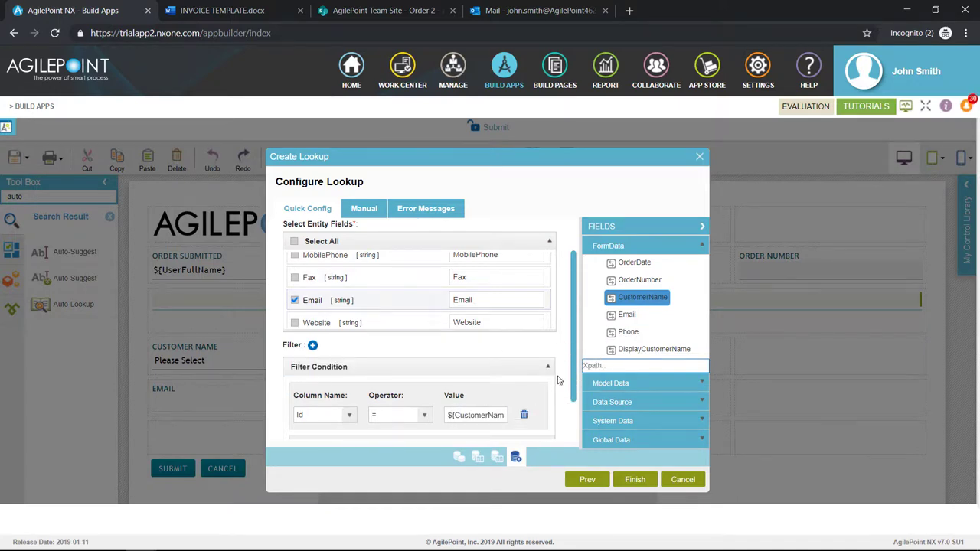
drag(576, 382, 571, 435)
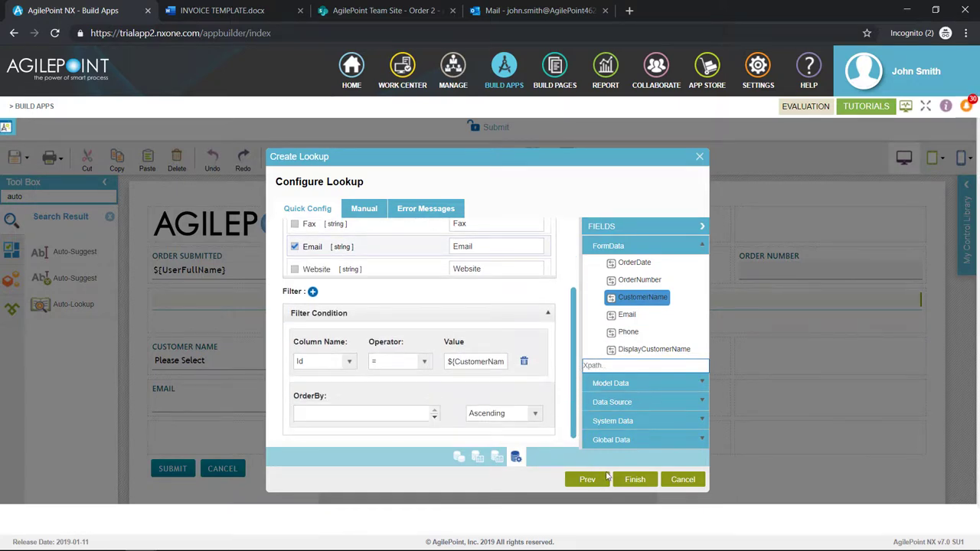
click(635, 480)
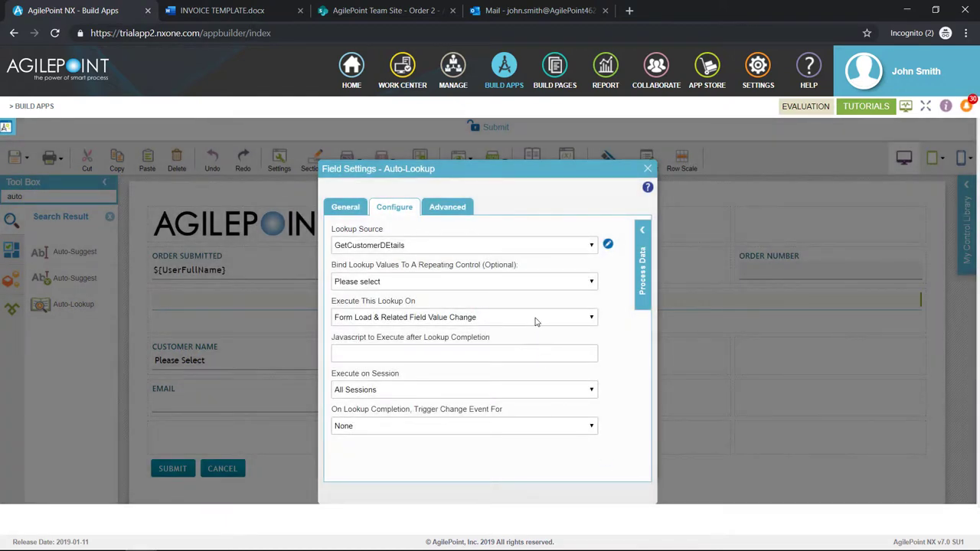
Step: Set the Auto-Lookup to execute on Related Field Value Change
click(536, 319)
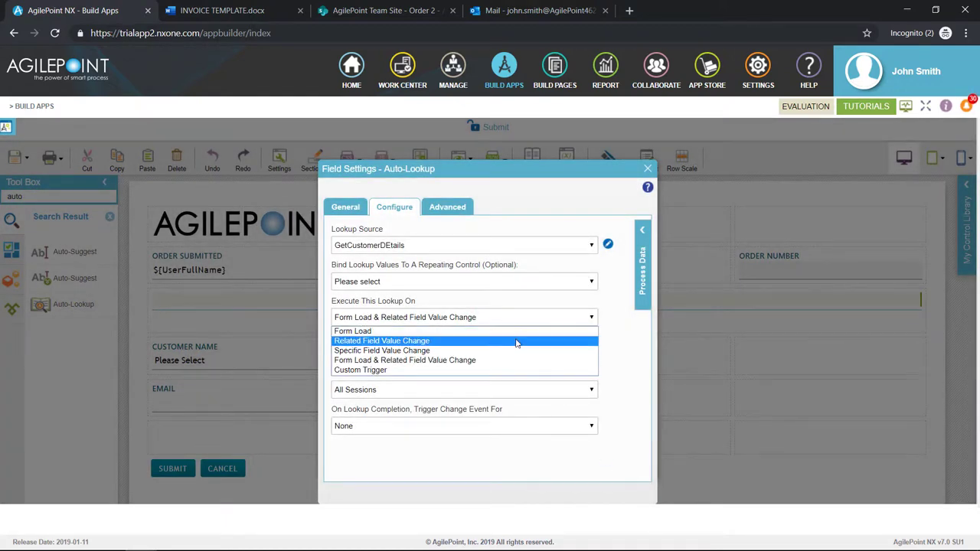
click(517, 341)
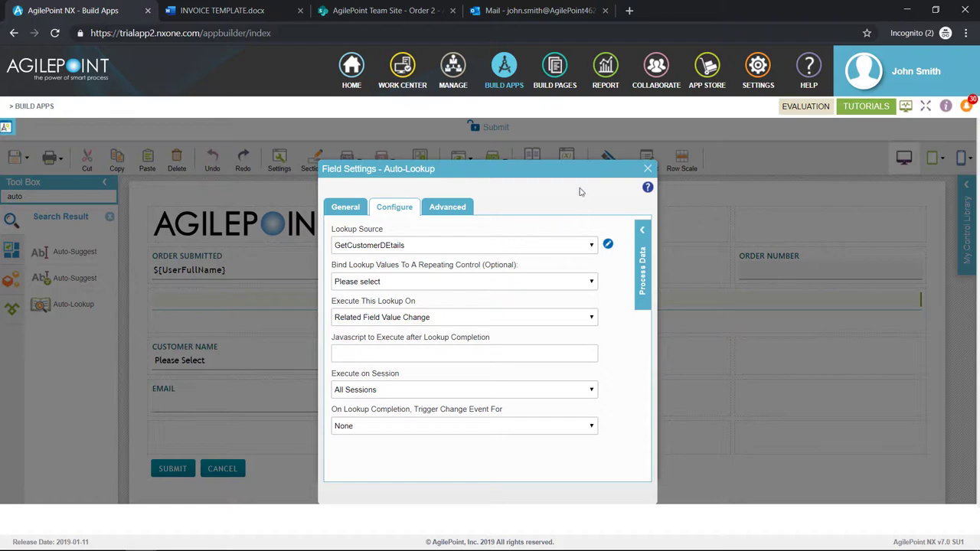
Step: Close the Auto-Lookup settings and preview the form for PC Browser, choosing a customer to test the auto-filled email and phone
click(649, 169)
click(461, 157)
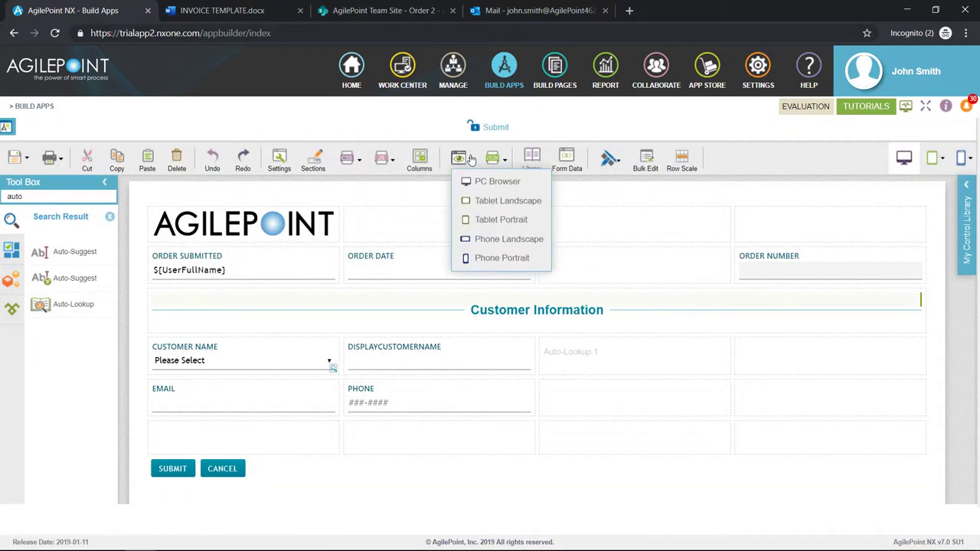
click(482, 183)
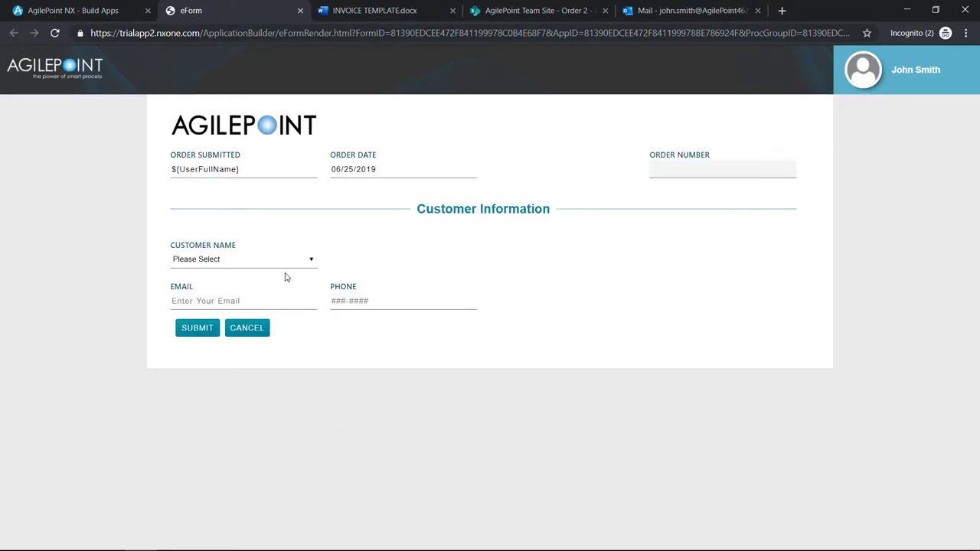
click(281, 264)
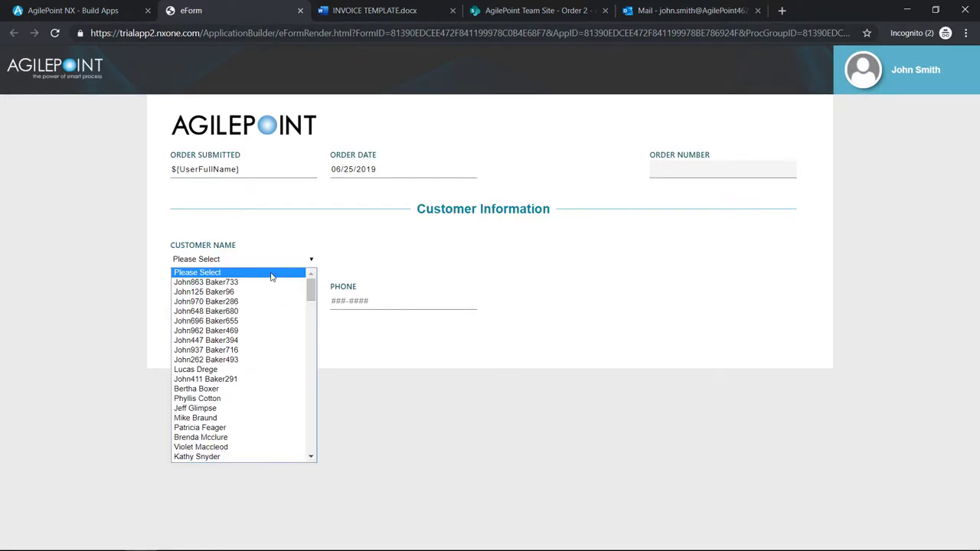
click(229, 371)
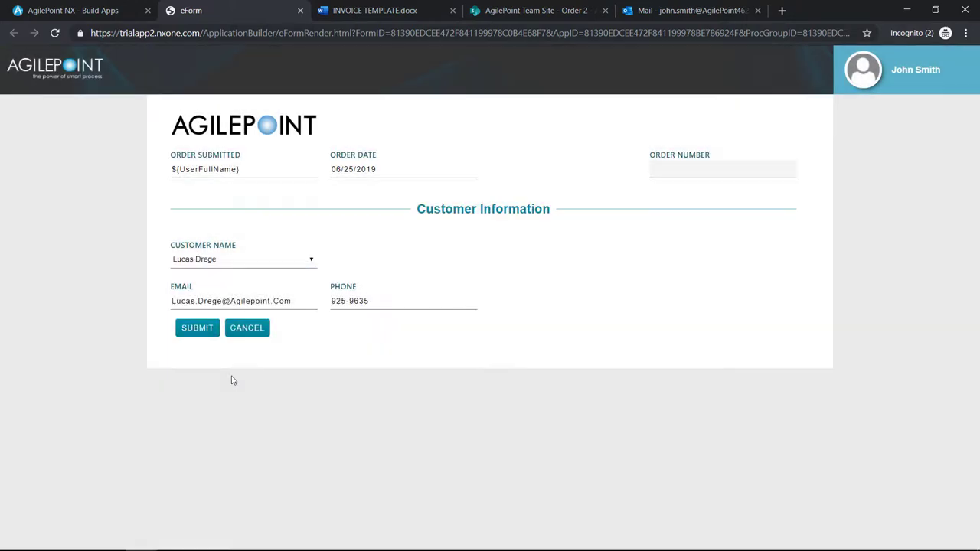
click(300, 10)
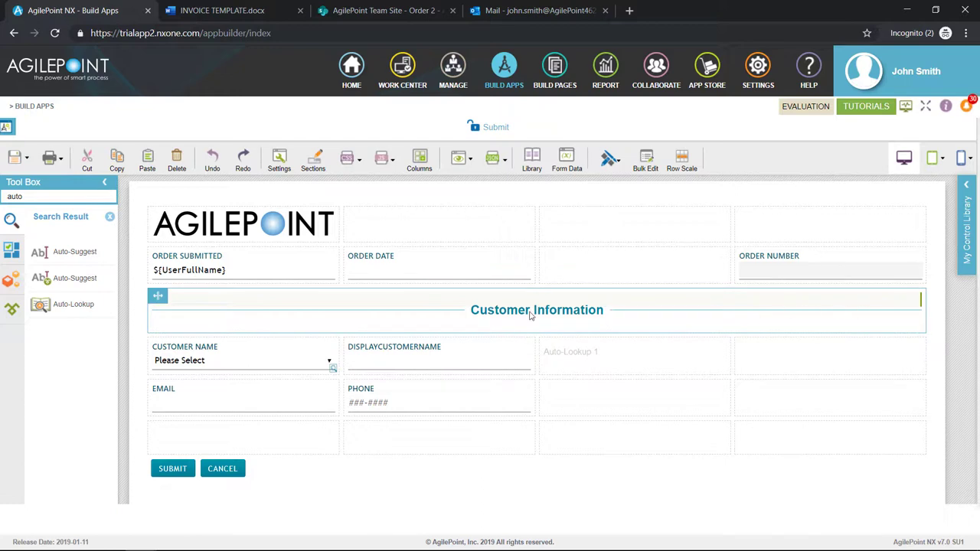
Step: Duplicate the Customer Information heading into the row below Email and Phone and stretch it across all four columns
click(875, 298)
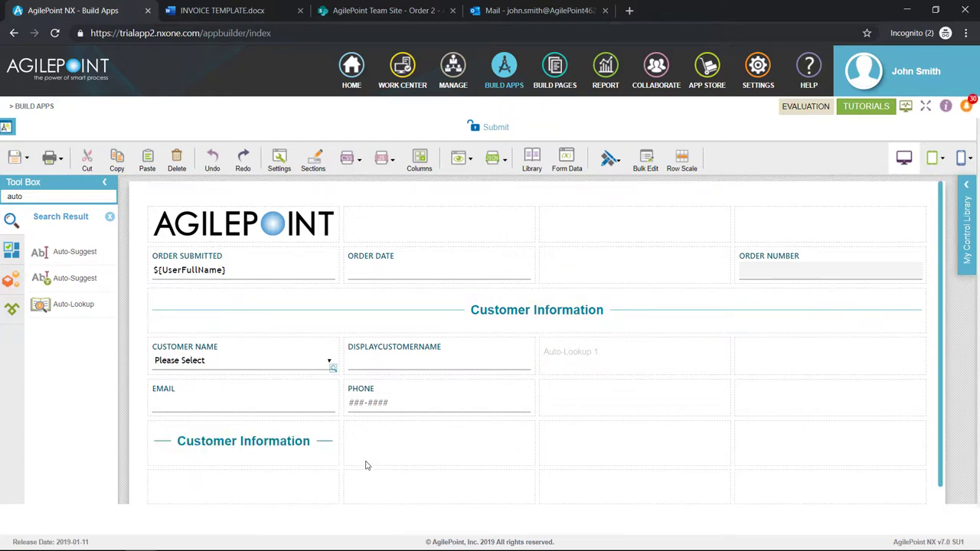
mouse_move(336, 442)
drag(336, 443, 899, 444)
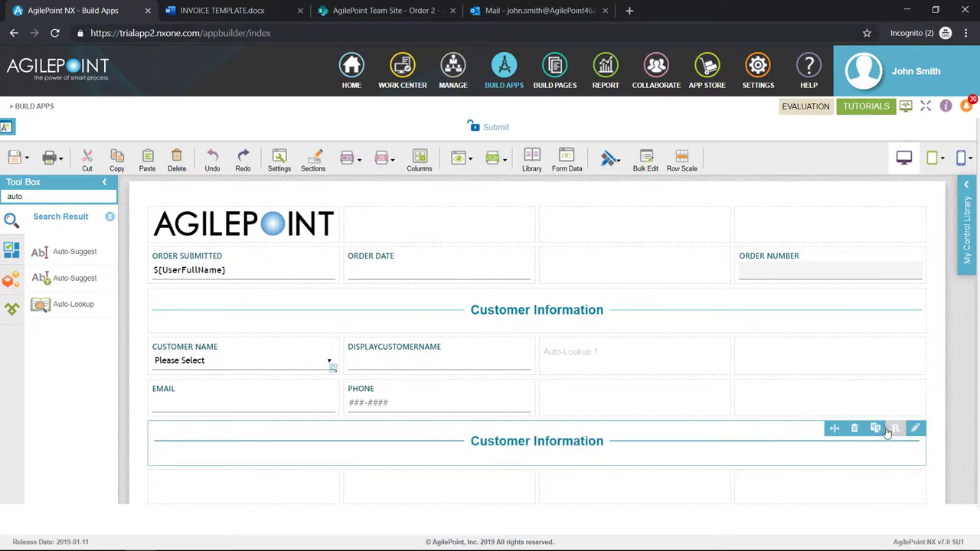
Step: Change the duplicated heading's HTML text to "Order Information"
click(915, 430)
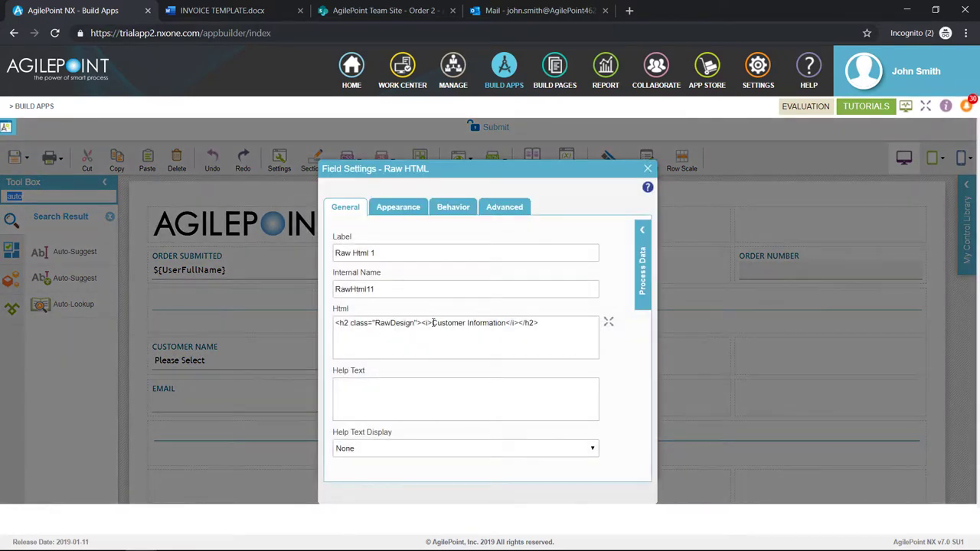
drag(463, 322, 433, 327)
text(Orde)
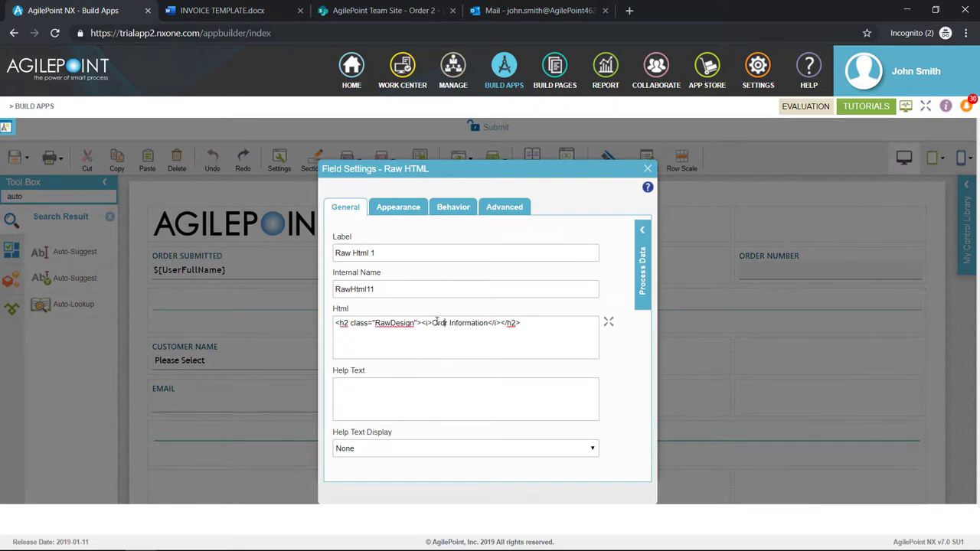
click(648, 165)
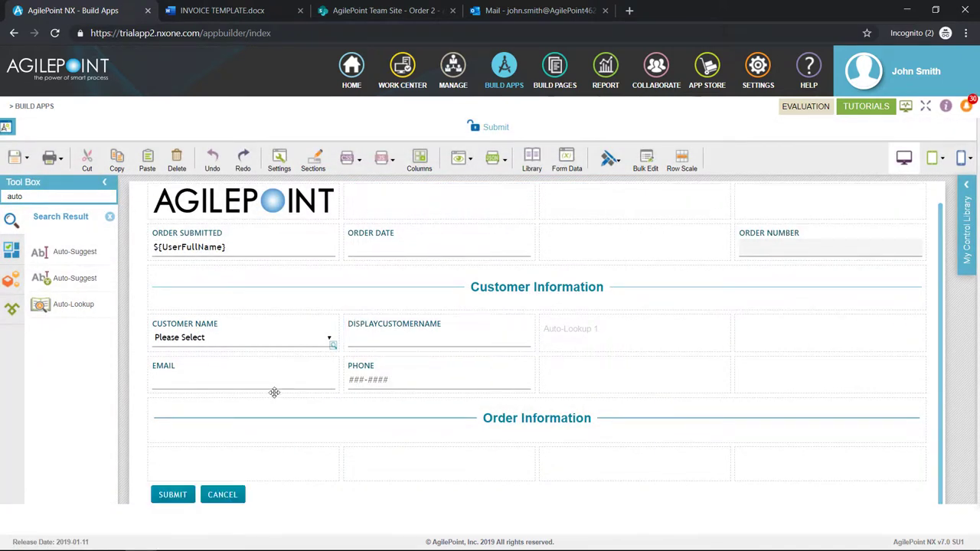
Step: Add a Drop-Down List in the first cell below the Order Information heading and label it "Products"
double_click(35, 197)
text(drop)
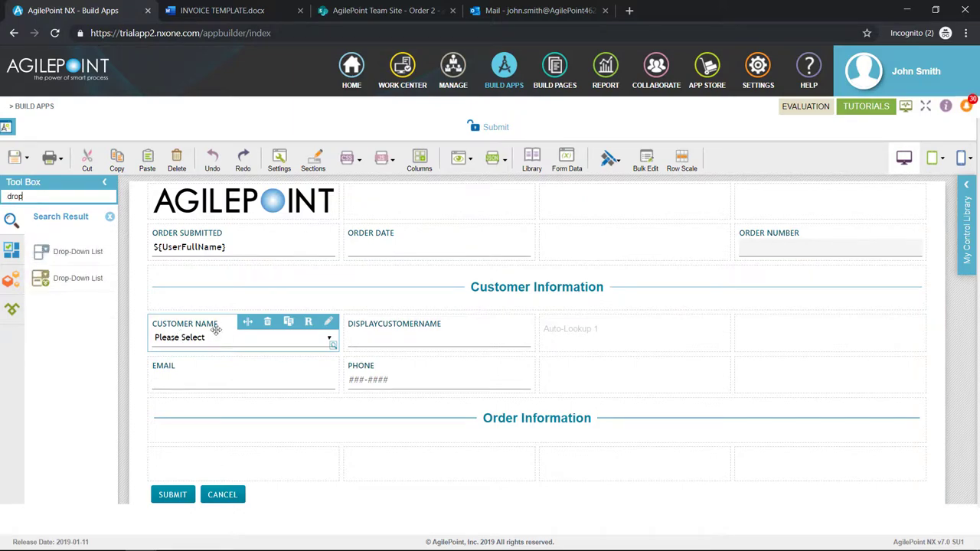
drag(66, 252, 174, 472)
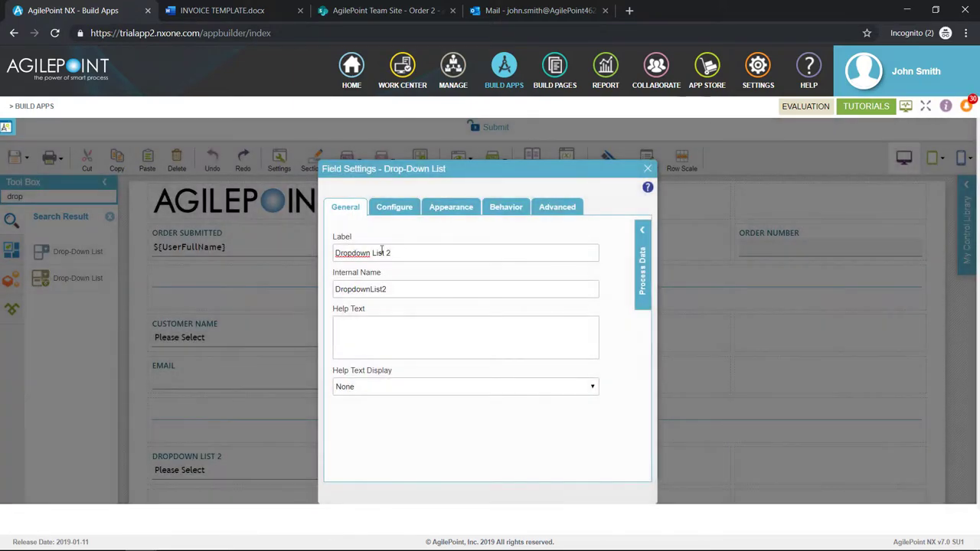
triple_click(355, 253)
text(Products)
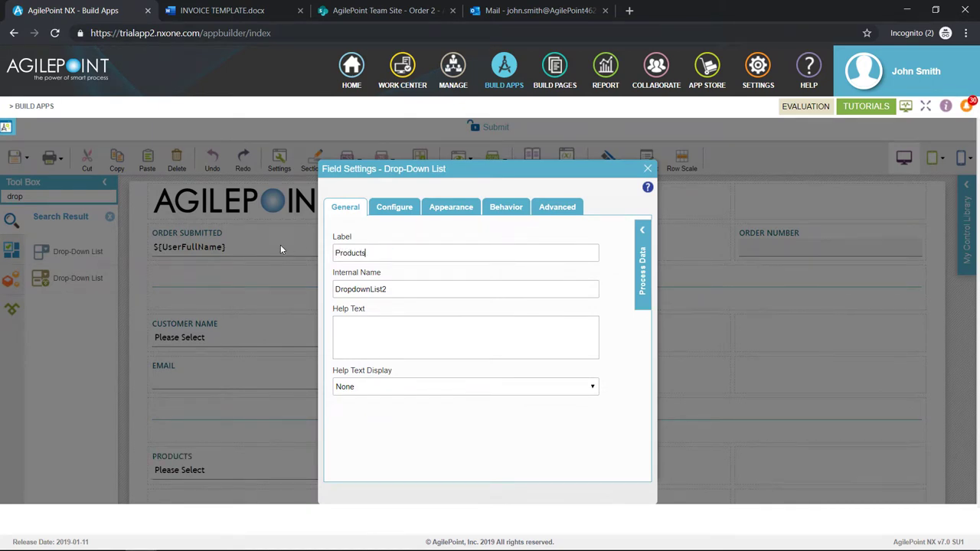
key(Tab)
Step: Set the Products field's list type to Lookup List and start a new lookup with SharePoint as the data source
click(399, 208)
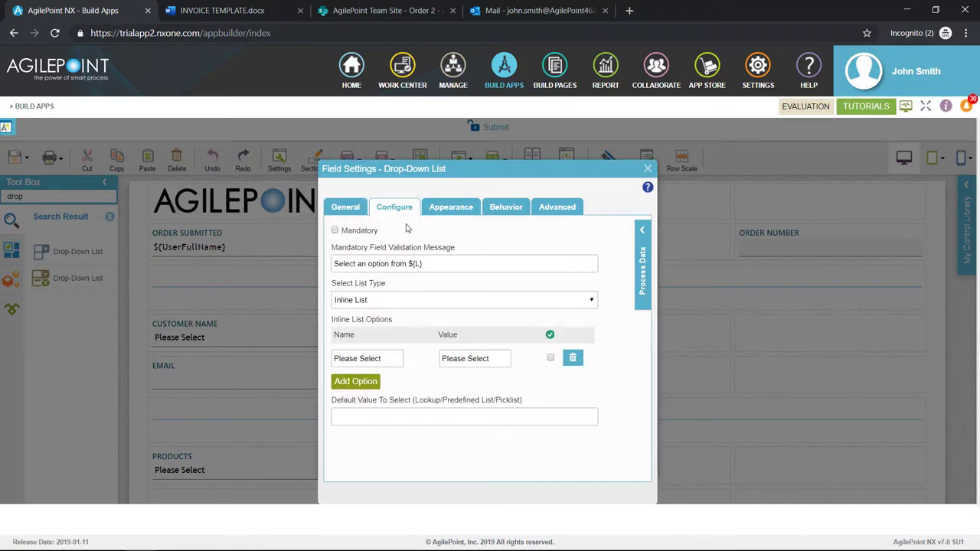
click(446, 300)
click(429, 343)
click(607, 335)
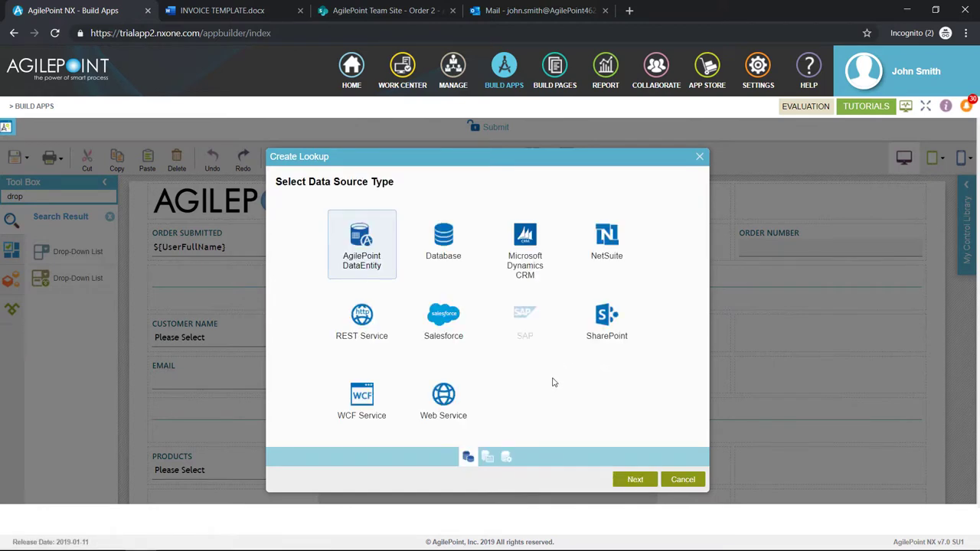
click(610, 326)
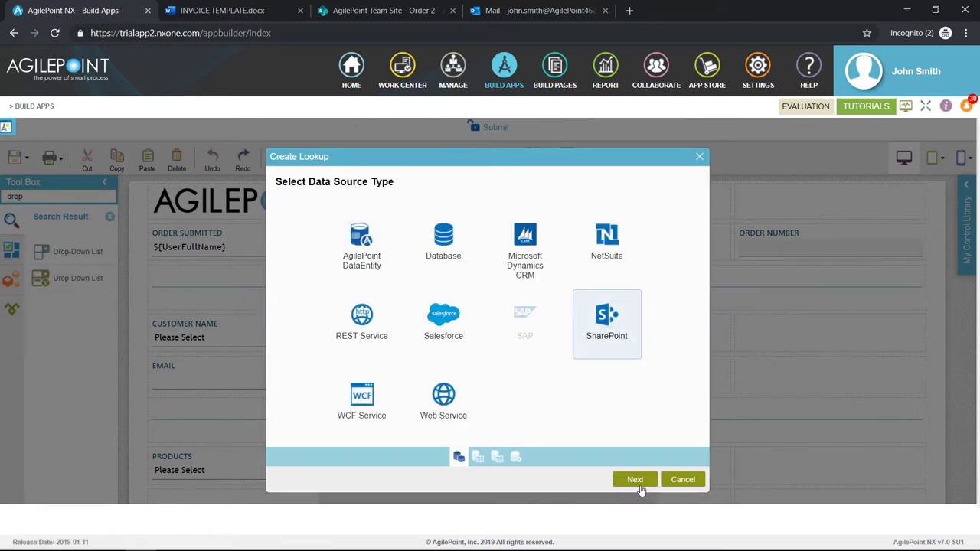
click(636, 480)
click(635, 480)
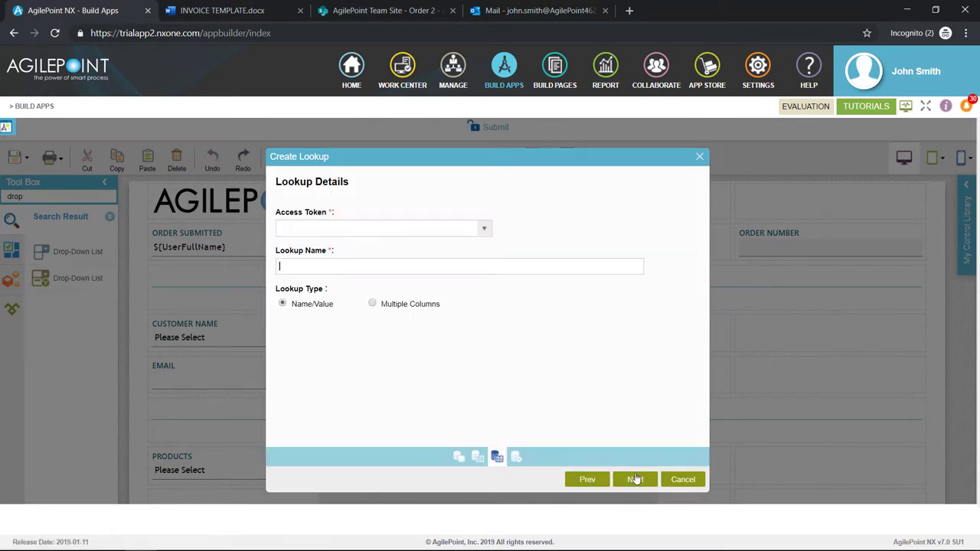
Step: Choose the Office 365 (Global) access token and name the lookup "GEtProducts", keeping the Name/Value type
click(487, 231)
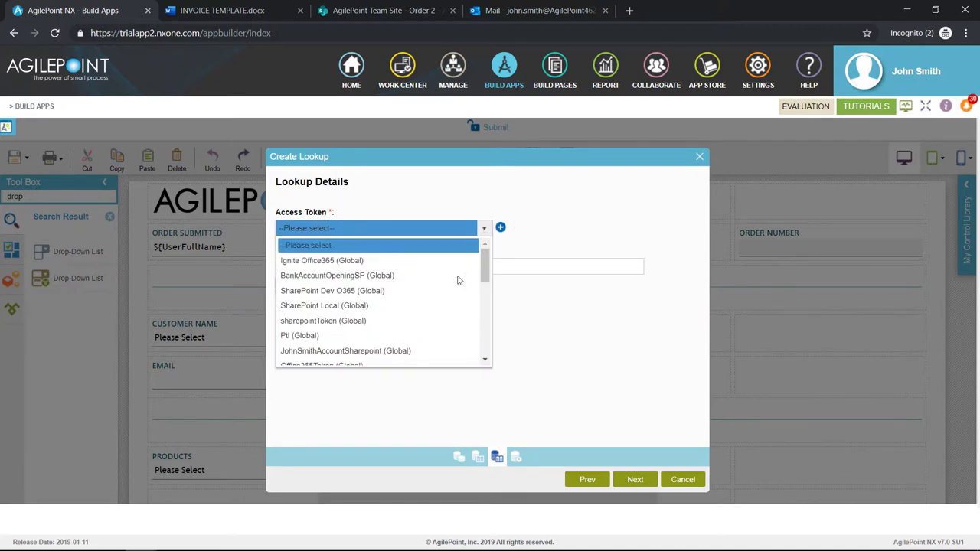
scroll(414, 320, down, 2)
scroll(414, 320, down, 3)
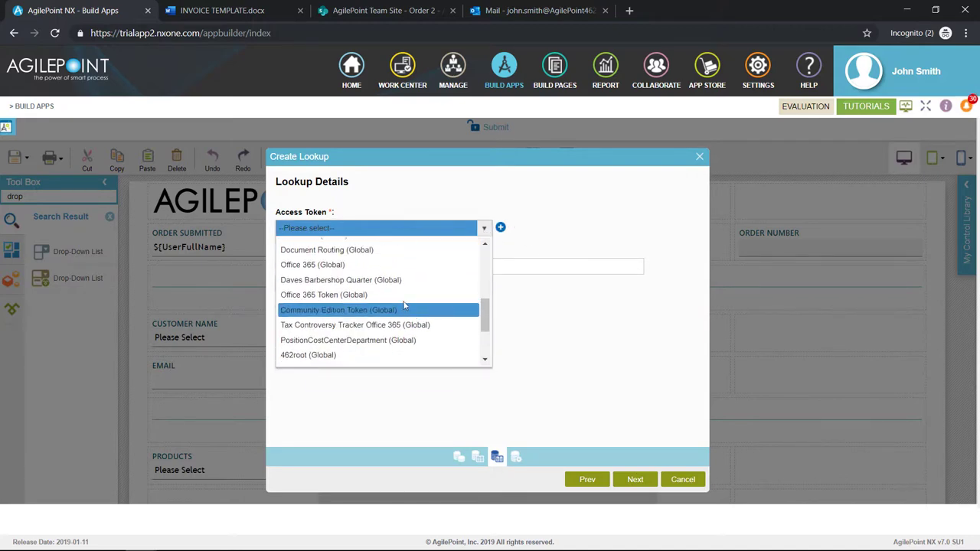
click(374, 265)
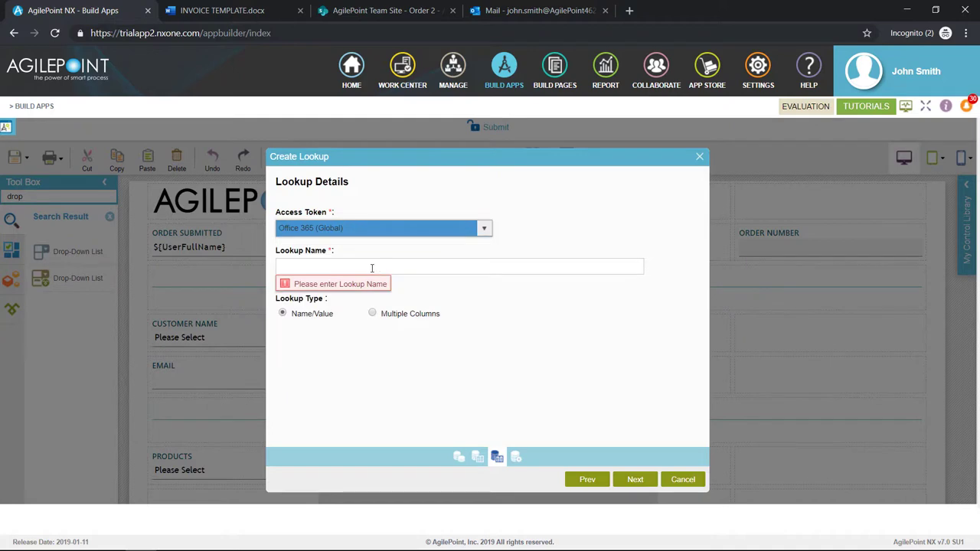
click(372, 267)
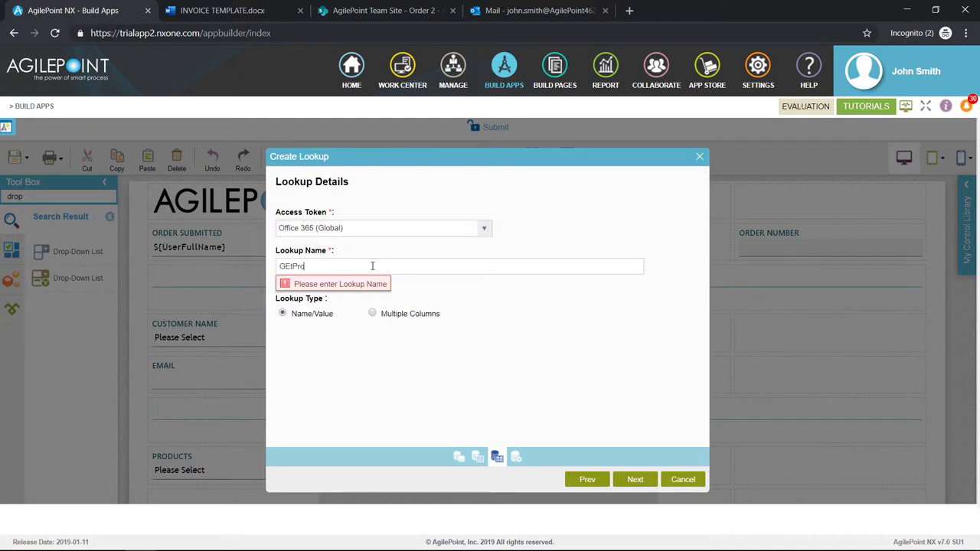
text(GEtProducts)
click(628, 486)
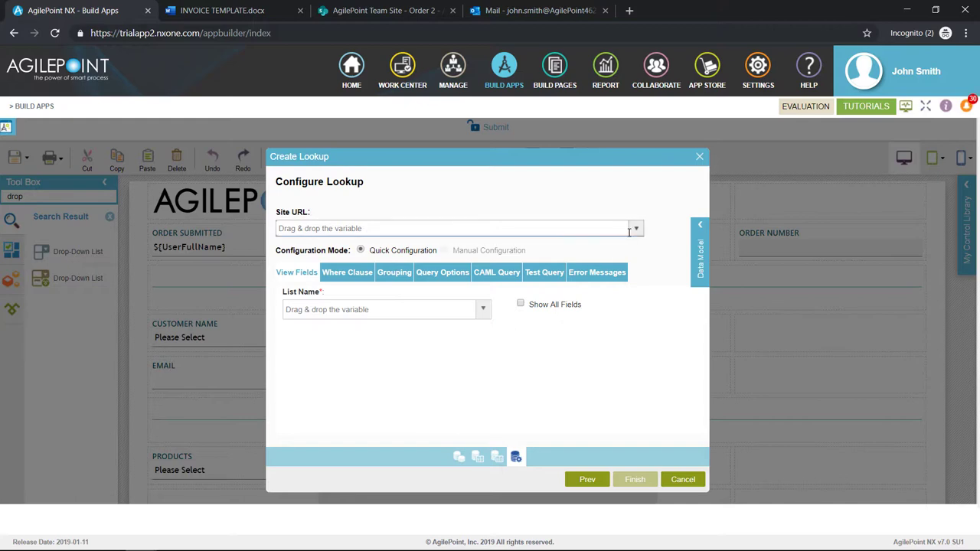
Step: Set the lookup's site URL to "/" and select the Products list as its source
click(636, 229)
click(567, 253)
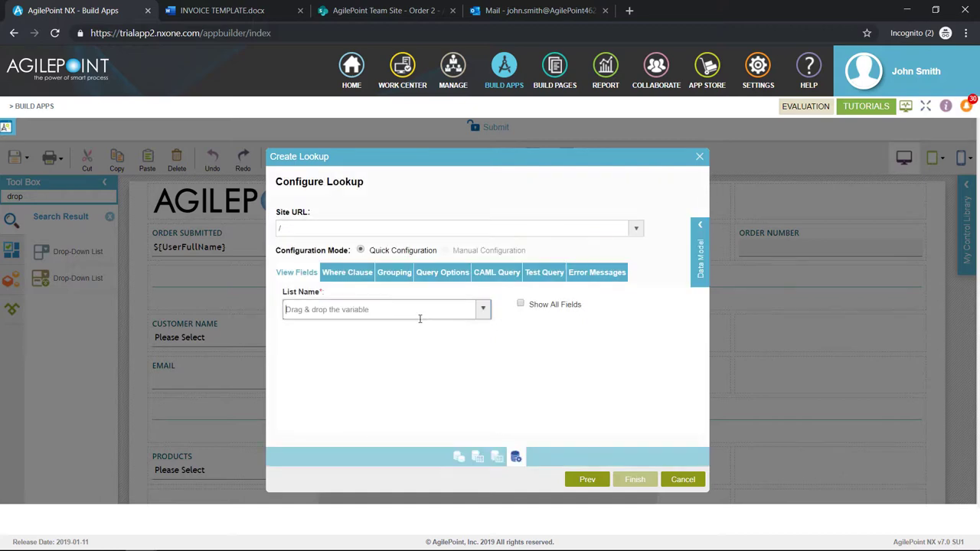
text(p)
text(r)
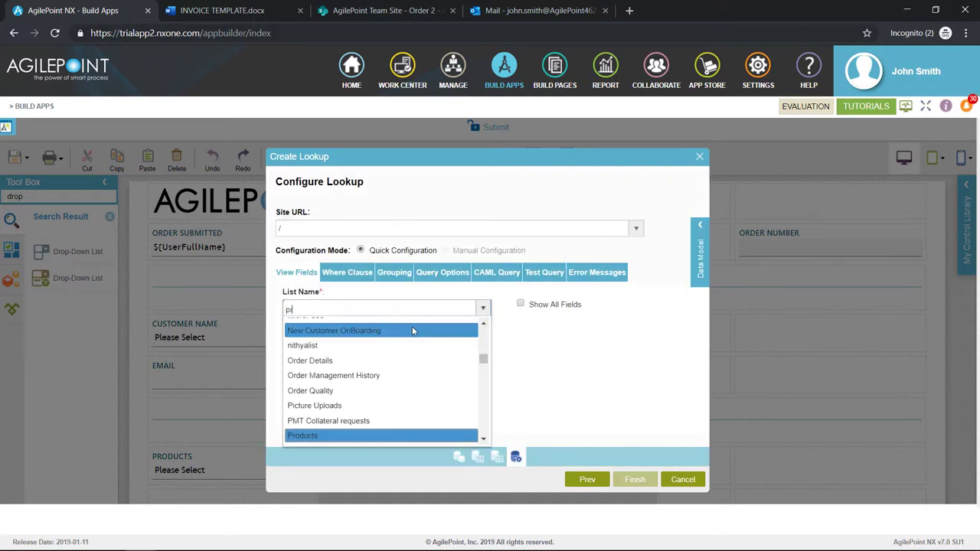
click(344, 437)
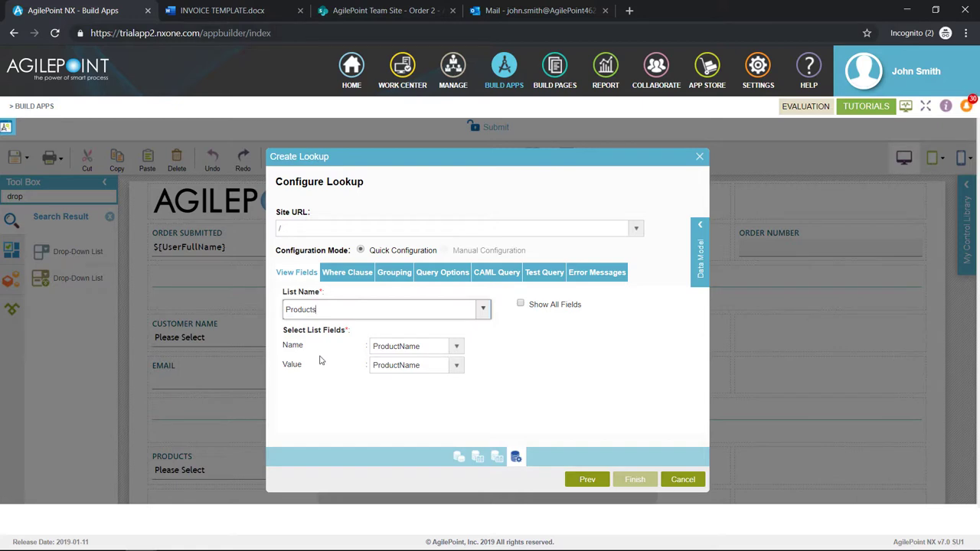
Step: Validate the lookup query, review the returned products, then finish the lookup and close the Products field settings
click(543, 275)
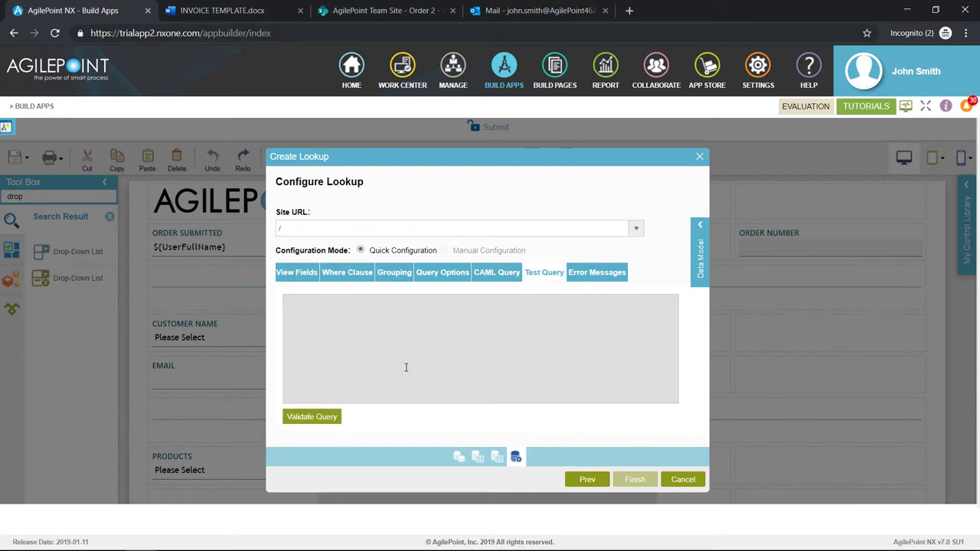
click(323, 418)
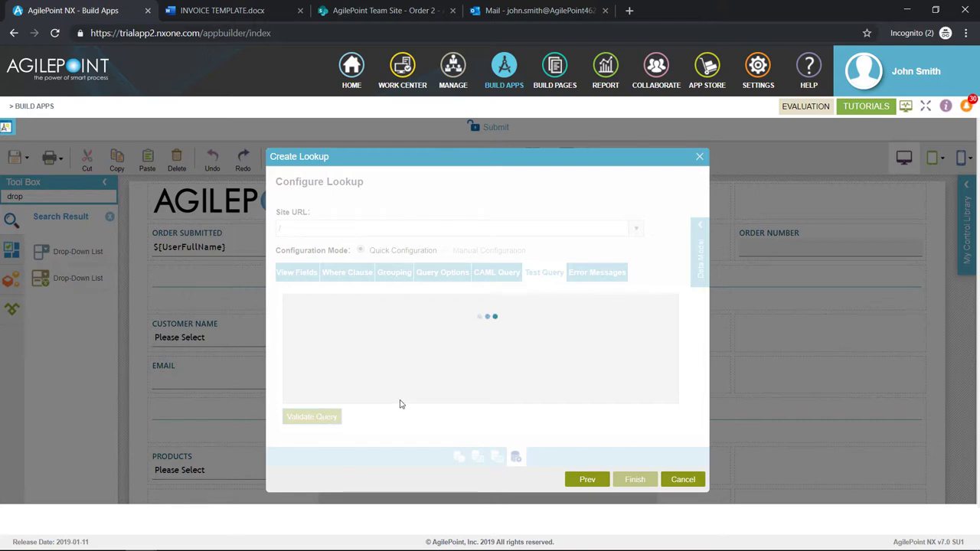
click(462, 346)
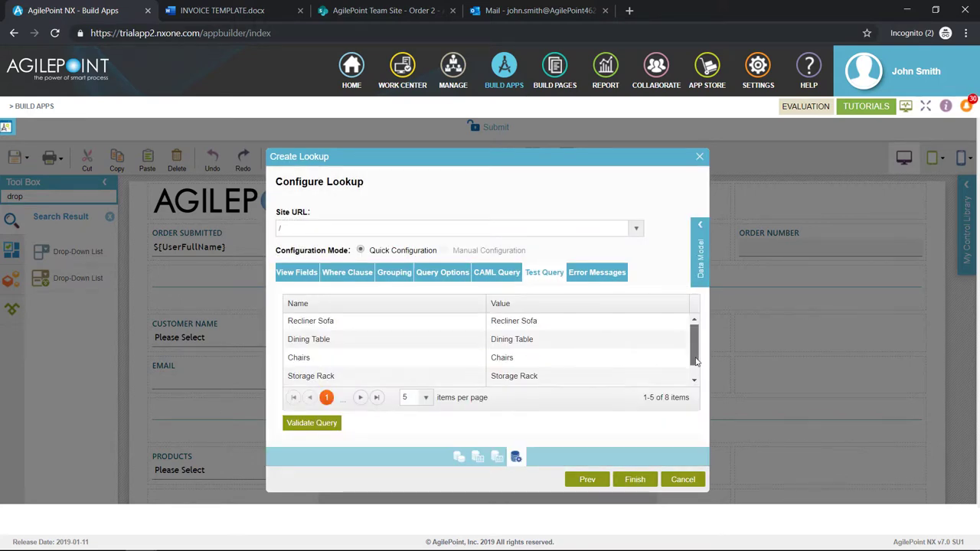
drag(698, 348, 697, 372)
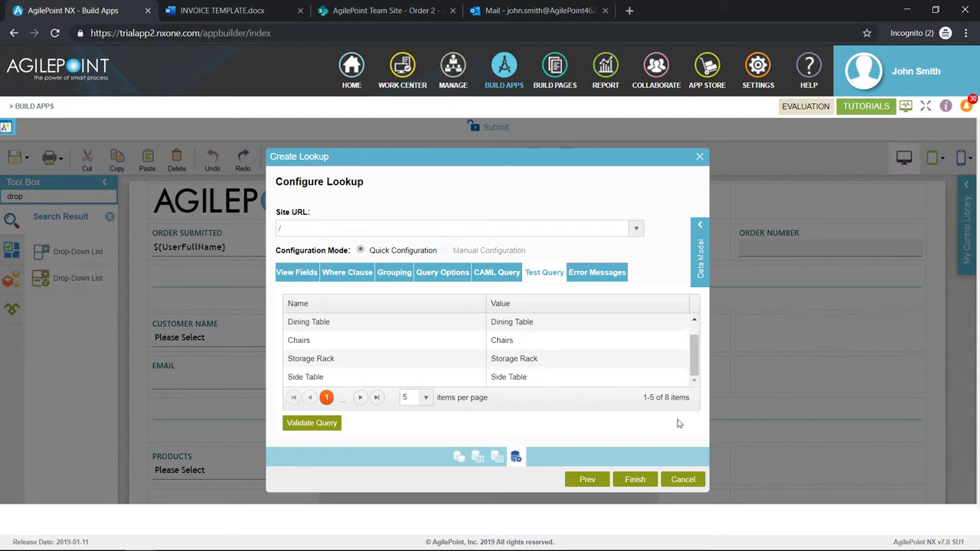
click(634, 479)
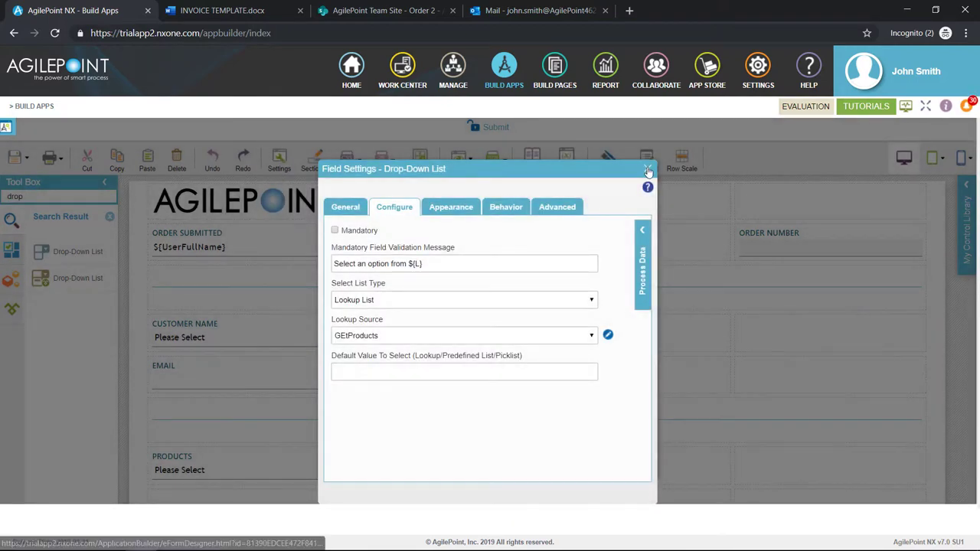
click(648, 170)
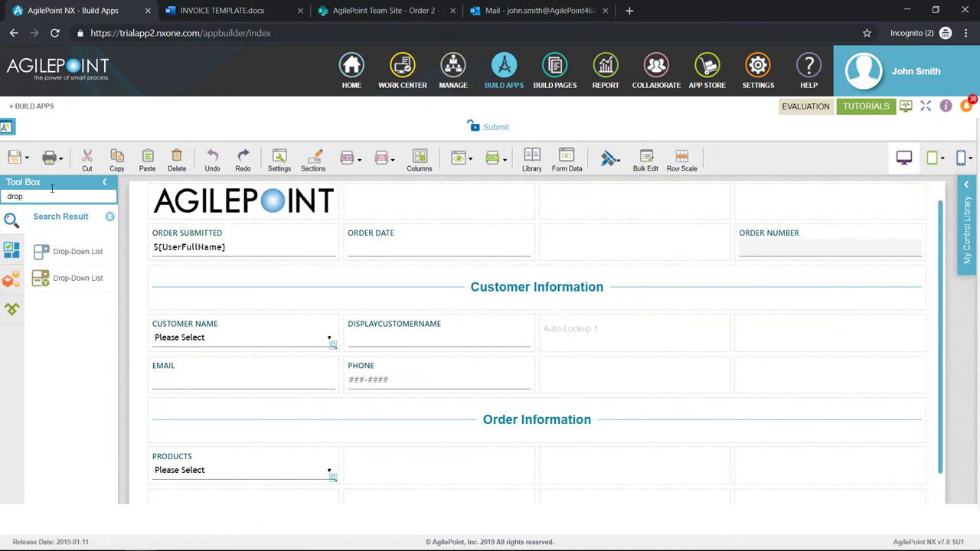
Step: Add a Number Box in the cell beside Products and label it "Quantity"
drag(34, 196, 3, 193)
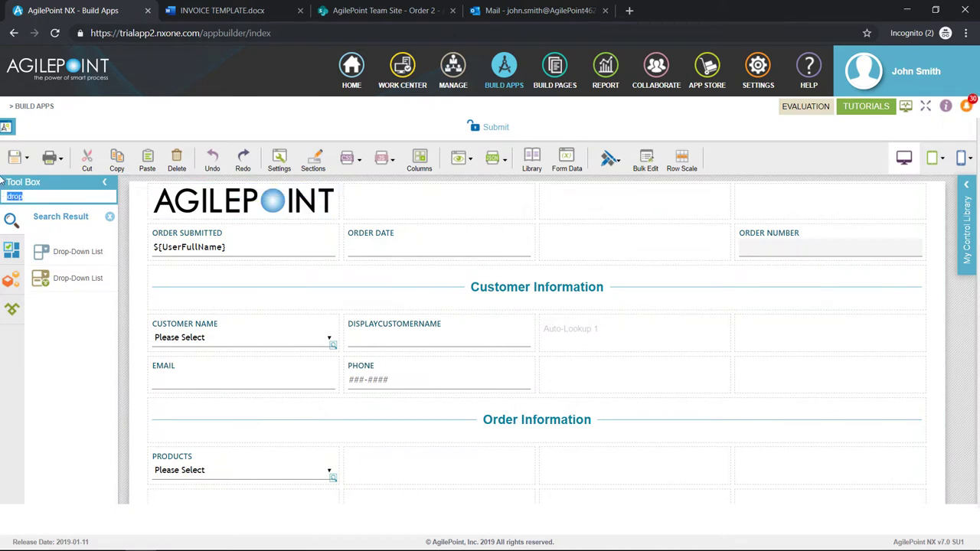
text(number)
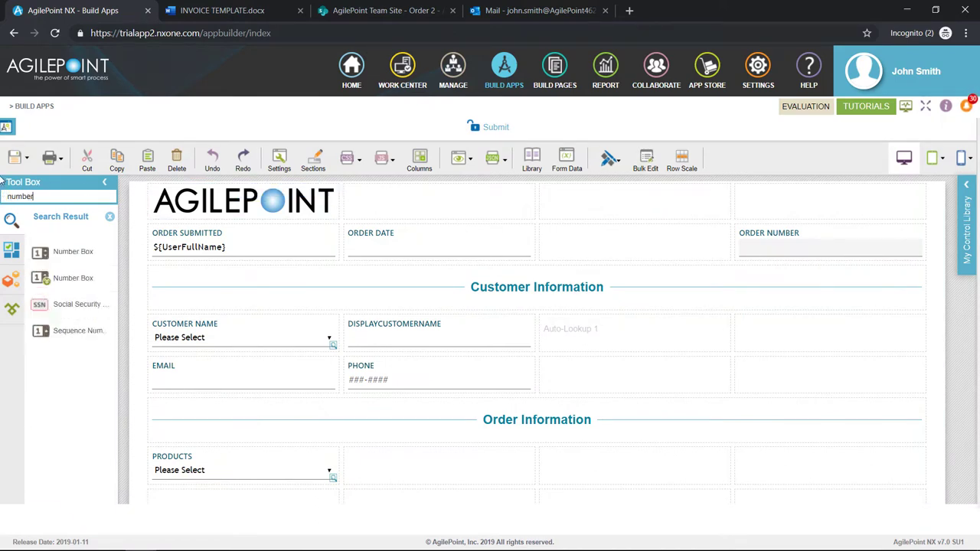
drag(72, 251, 364, 470)
drag(411, 363, 245, 240)
text(Quantity)
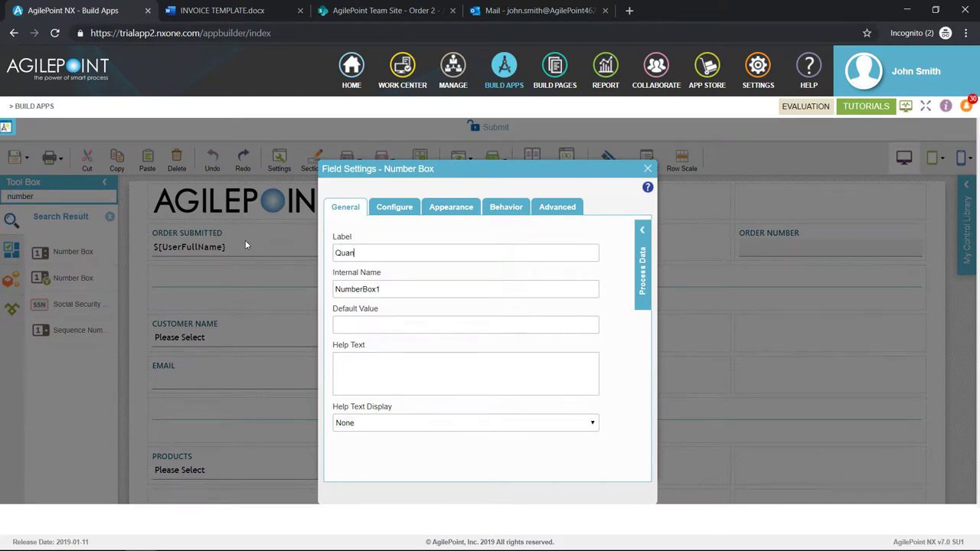
key(Tab)
click(648, 165)
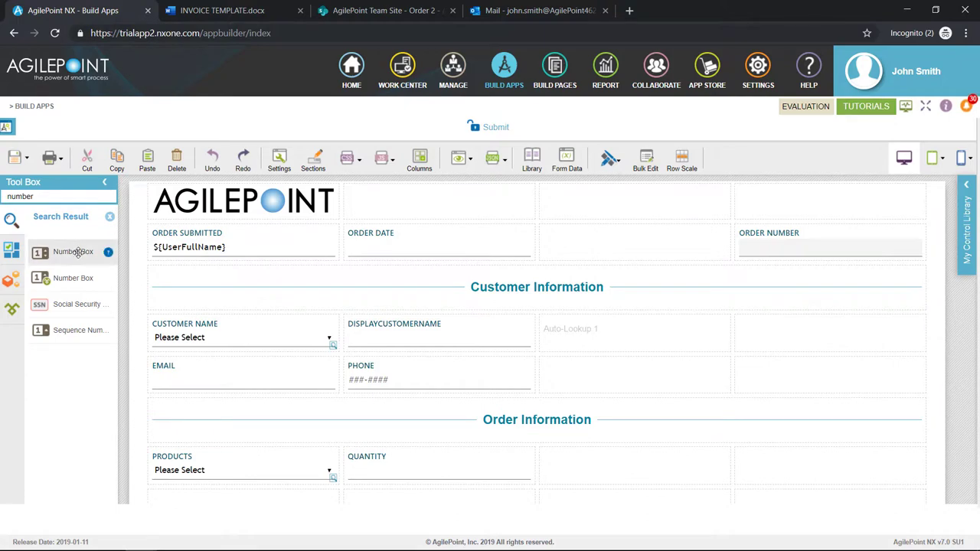
Step: Add a Number Box in the cell beside Quantity and label it "Unit Price"
drag(75, 253, 556, 464)
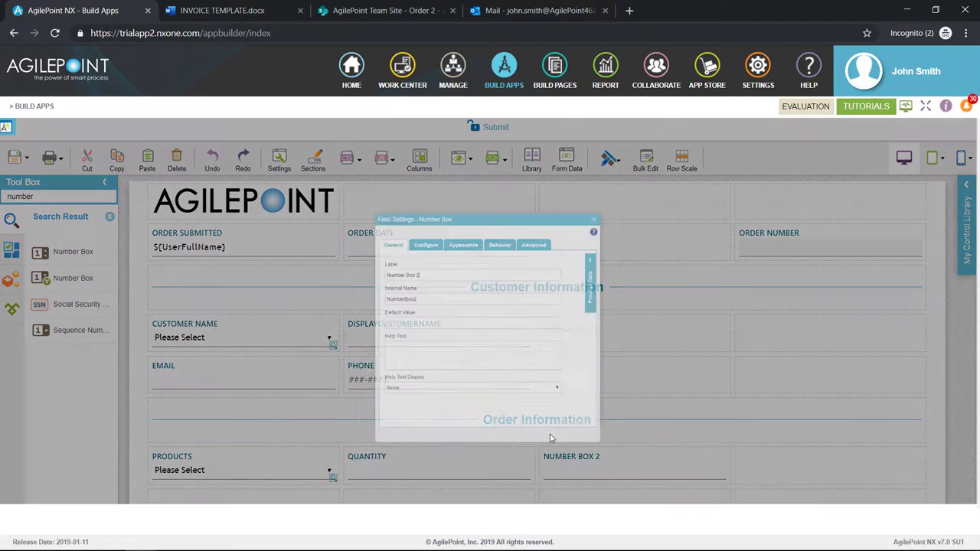
drag(401, 253, 195, 266)
text(Un)
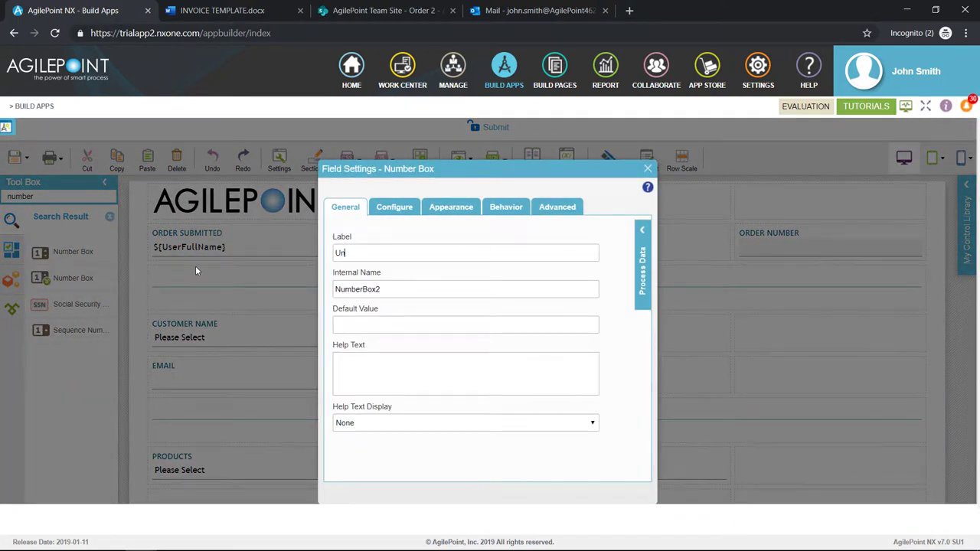
text(it Price)
key(Tab)
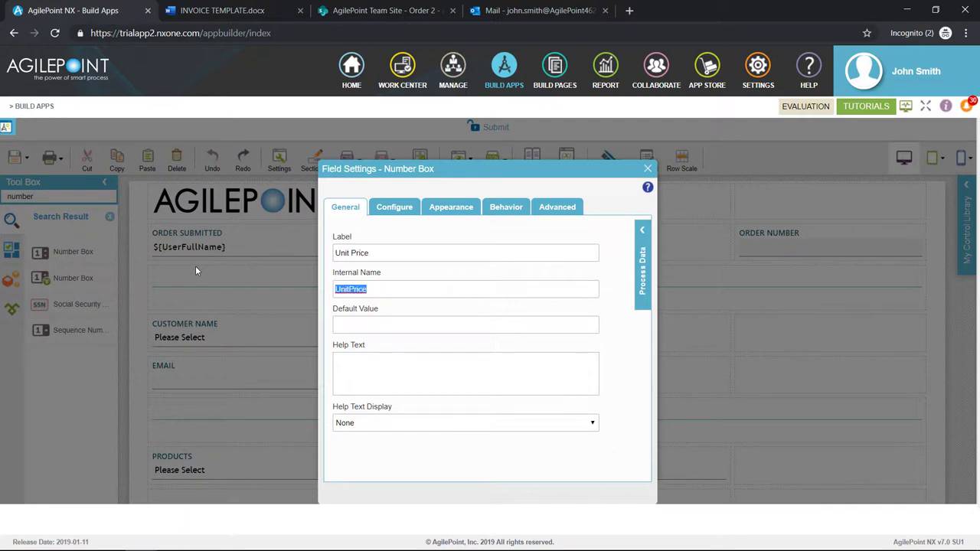
click(649, 167)
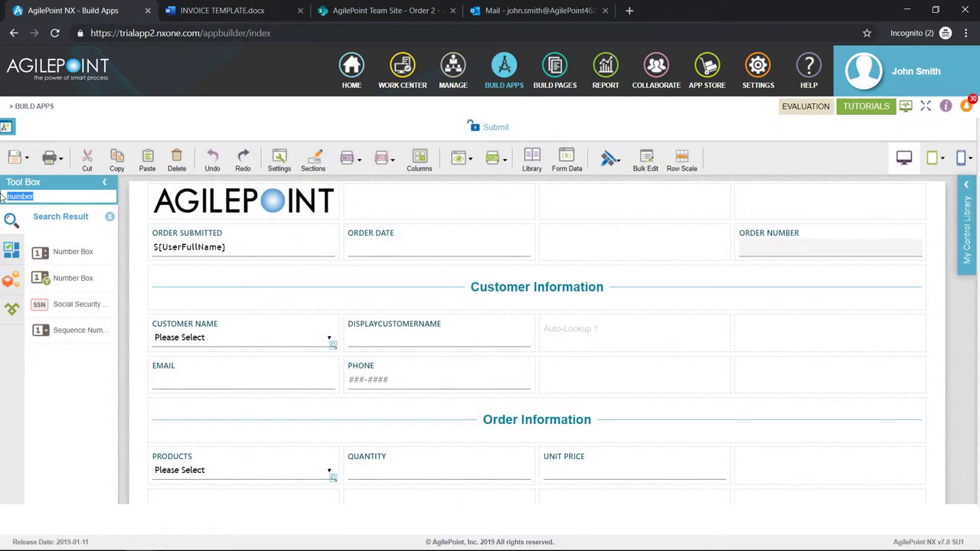
Step: Find the Formula control, place it in the cell beside Unit Price and label it "Total"
text(formul)
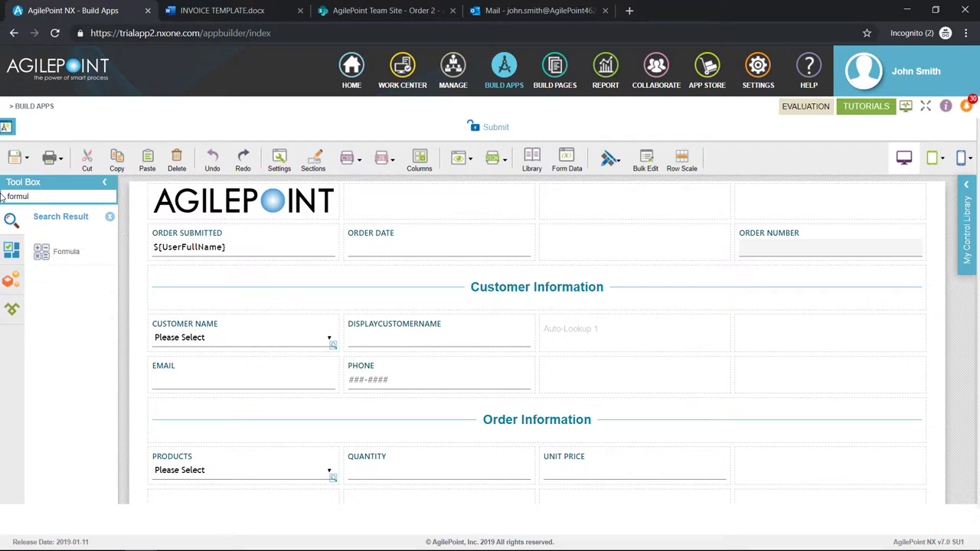
drag(83, 243, 753, 476)
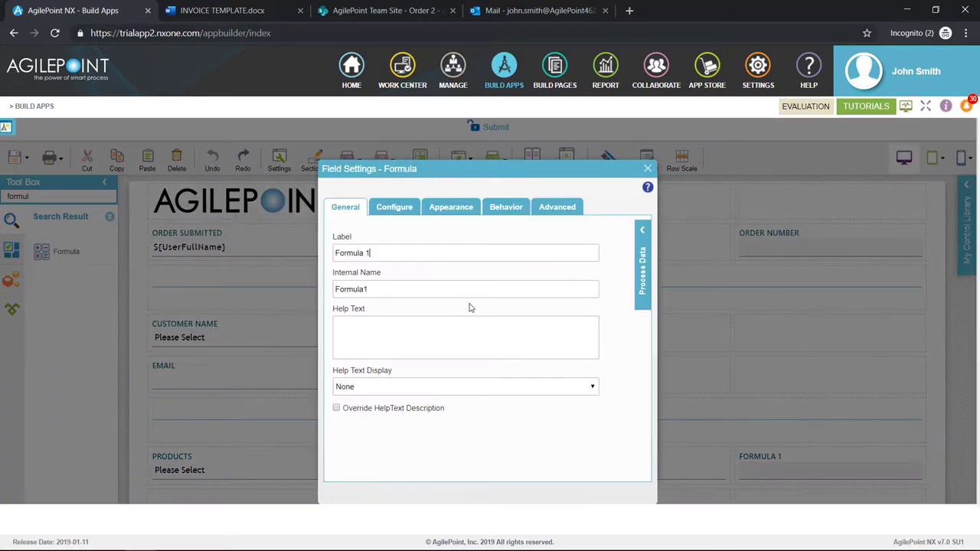
text(Total)
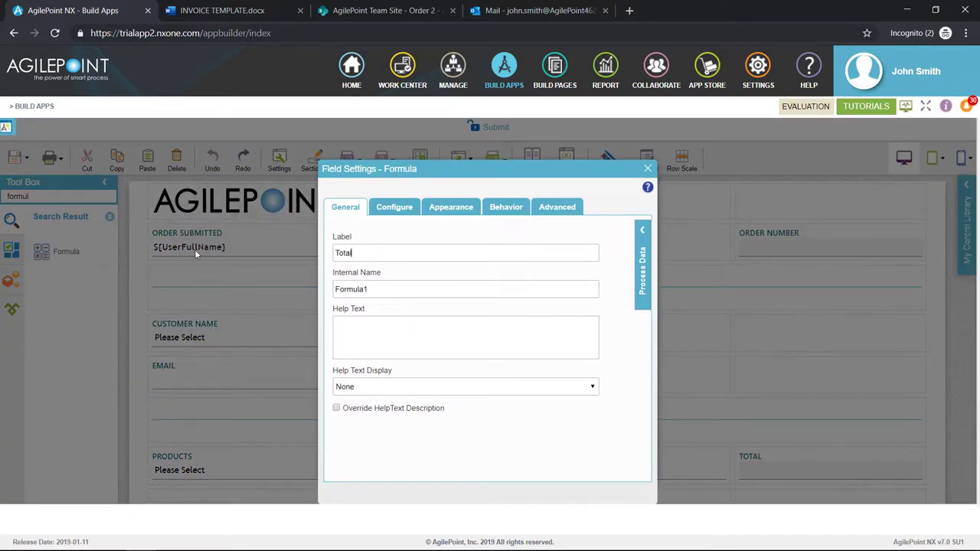
key(Tab)
click(647, 169)
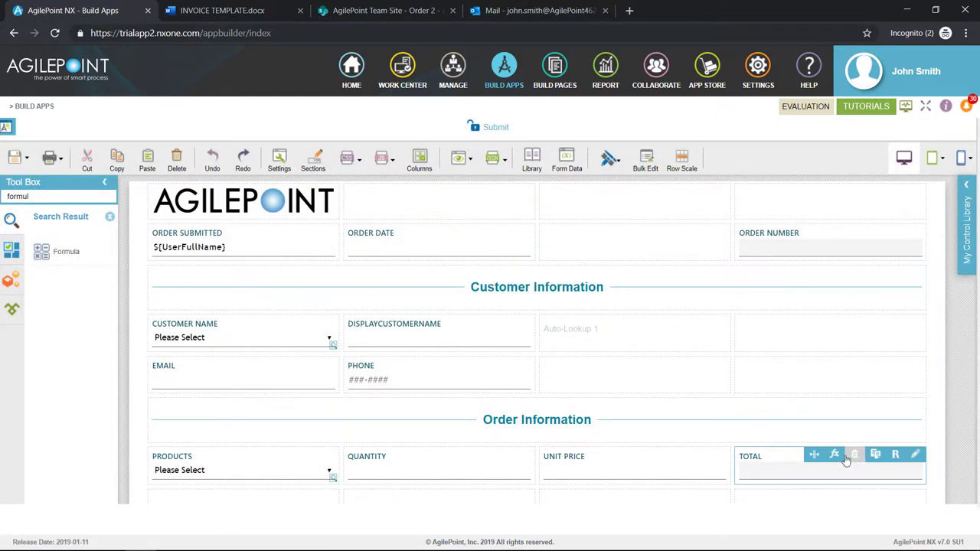
Step: Build the Total field's formula as ${Quantity} * ${UnitPrice}, then validate and accept it
click(835, 455)
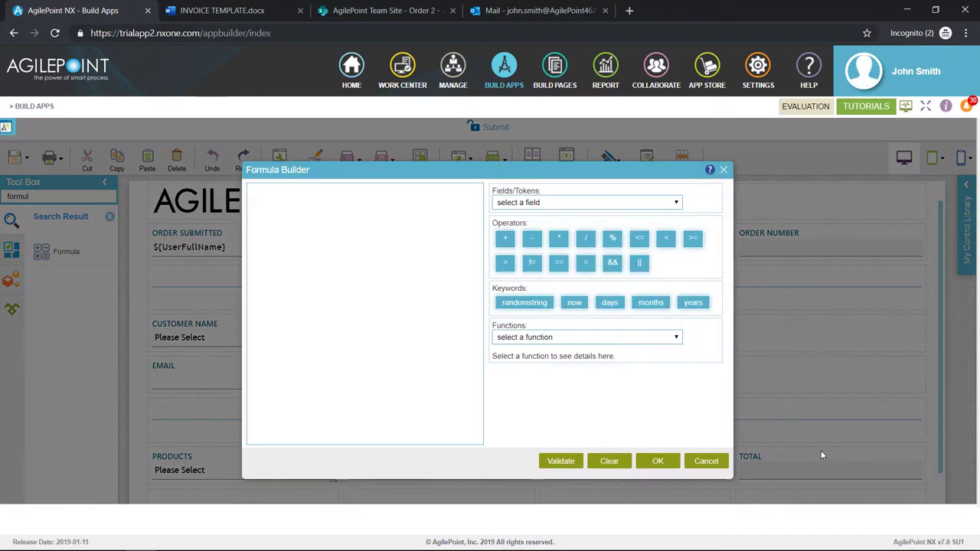
click(590, 204)
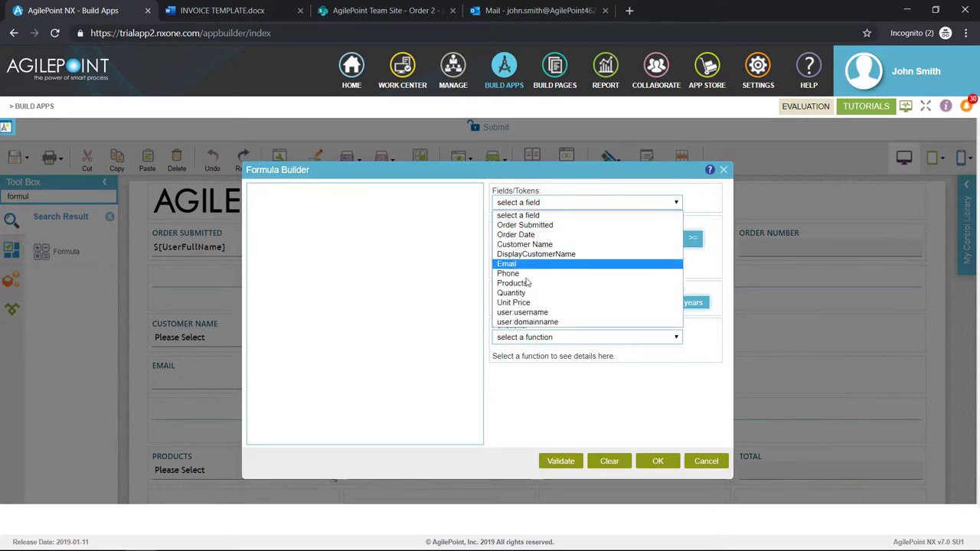
click(561, 292)
click(560, 243)
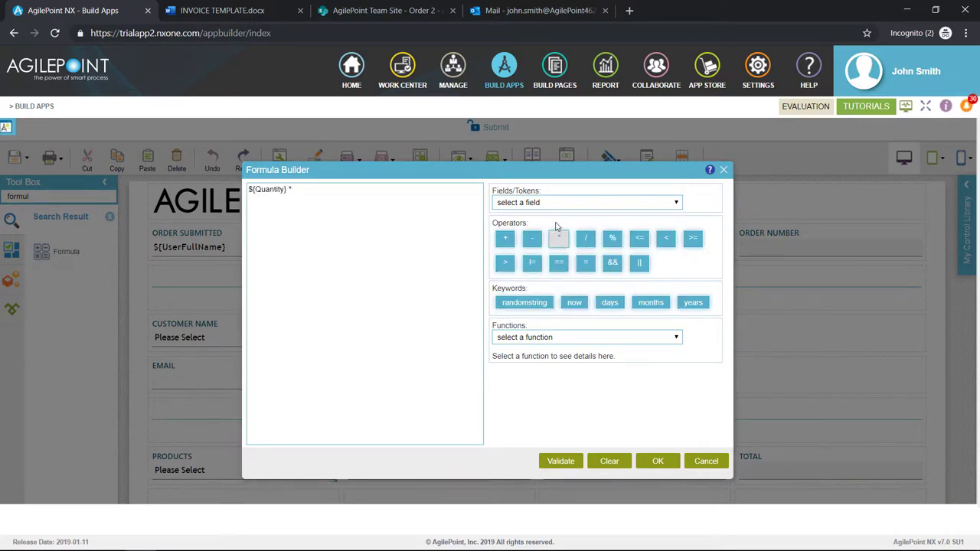
click(554, 204)
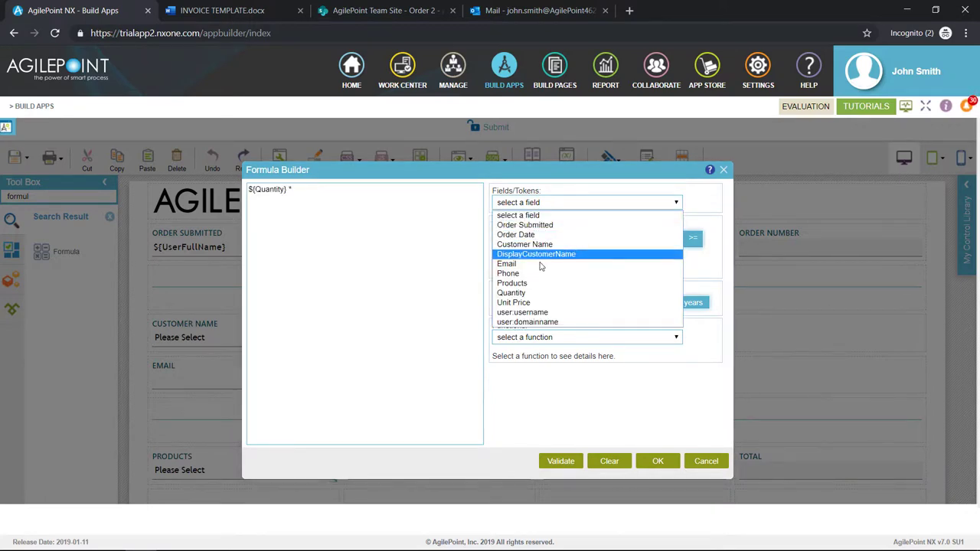
click(528, 303)
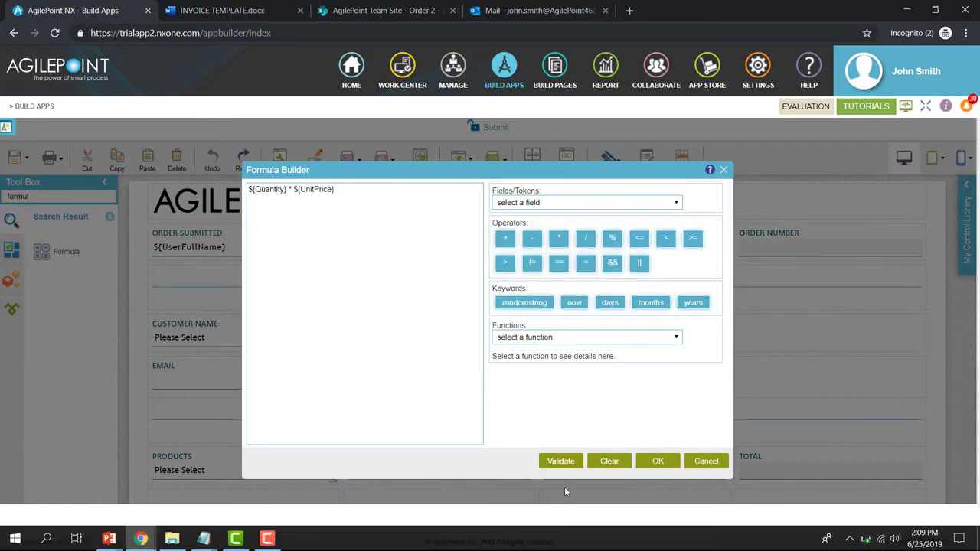
click(564, 462)
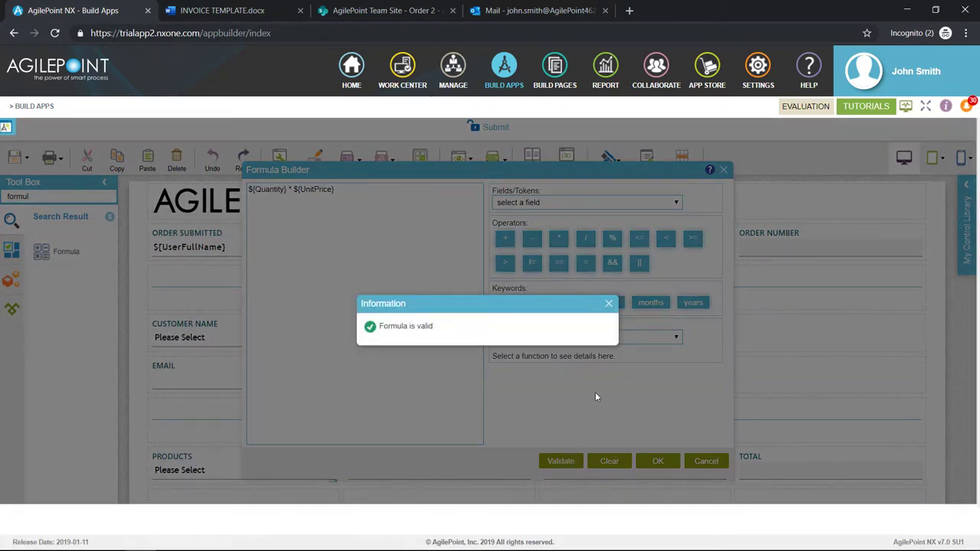
click(609, 305)
click(658, 461)
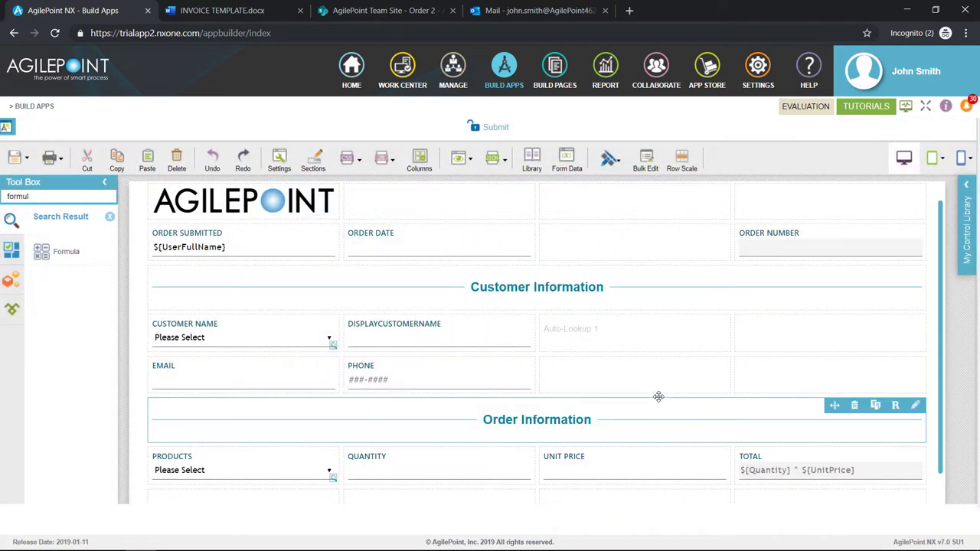
Step: Save the Submit form and close it to return to the Start Task configuration
scroll(655, 397, down, 1)
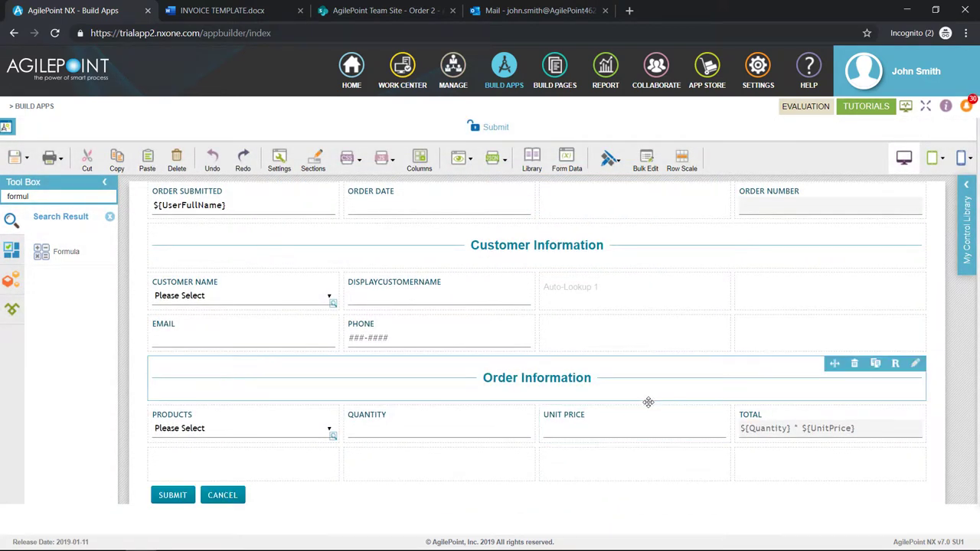
click(18, 157)
click(24, 198)
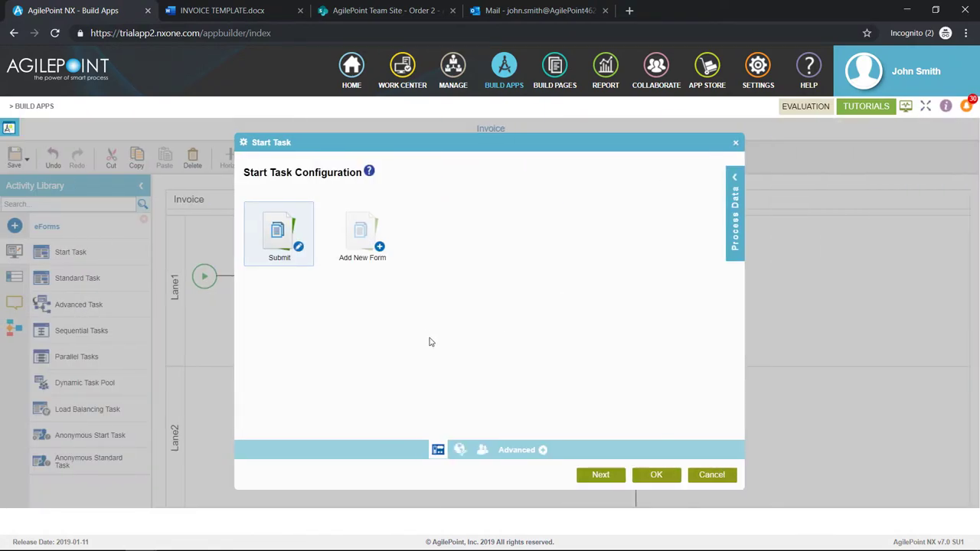
Step: Give the start task the display name "Submit" with 1 Day to complete, and finish with ProcessInitiator as participant
click(597, 476)
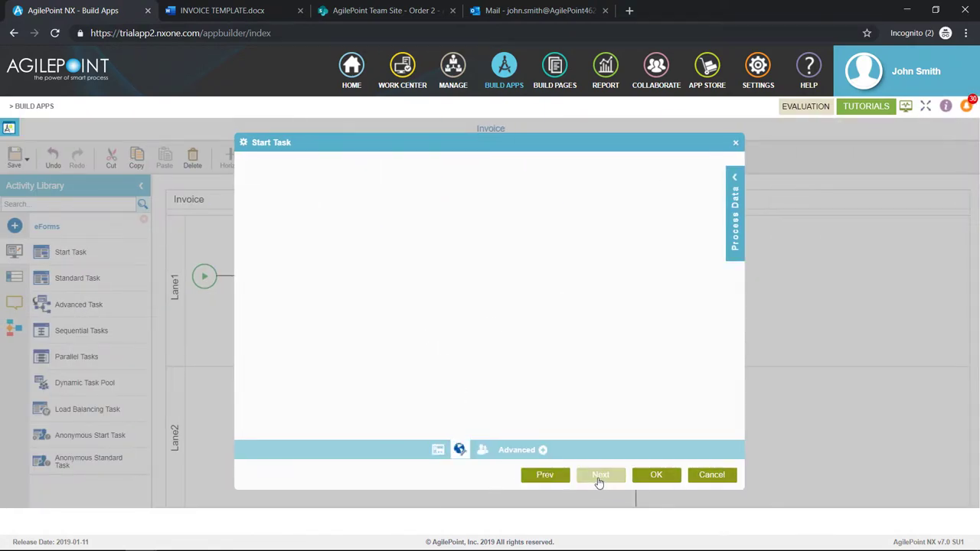
text(Submit)
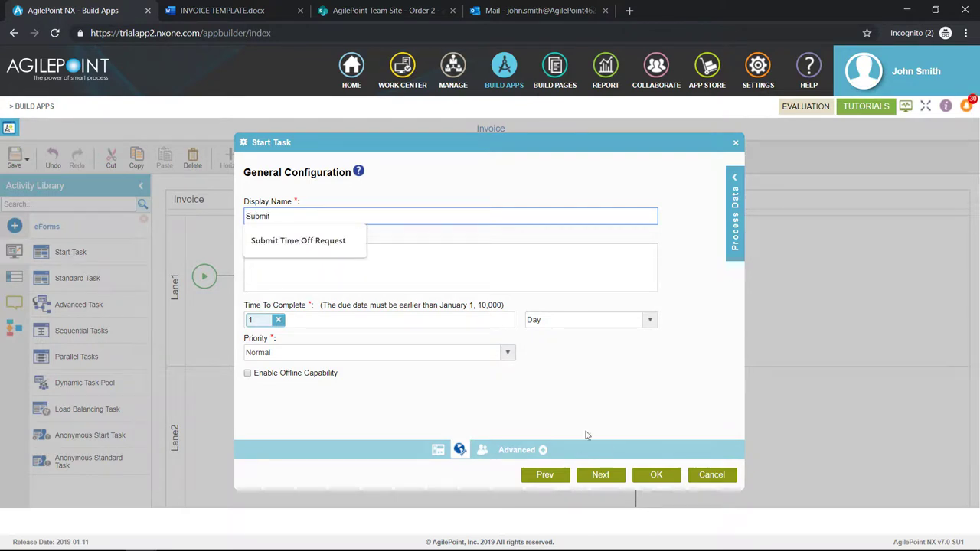
click(544, 375)
click(602, 323)
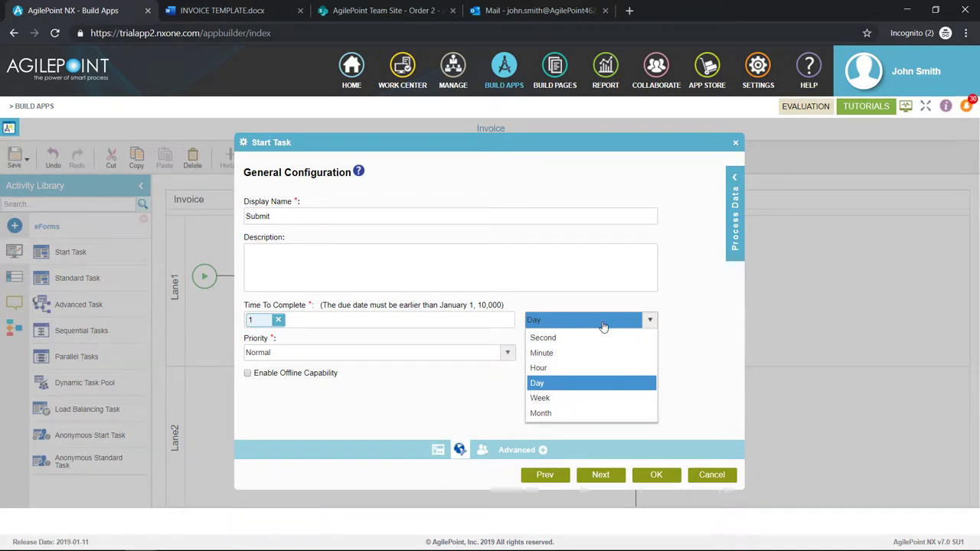
click(586, 384)
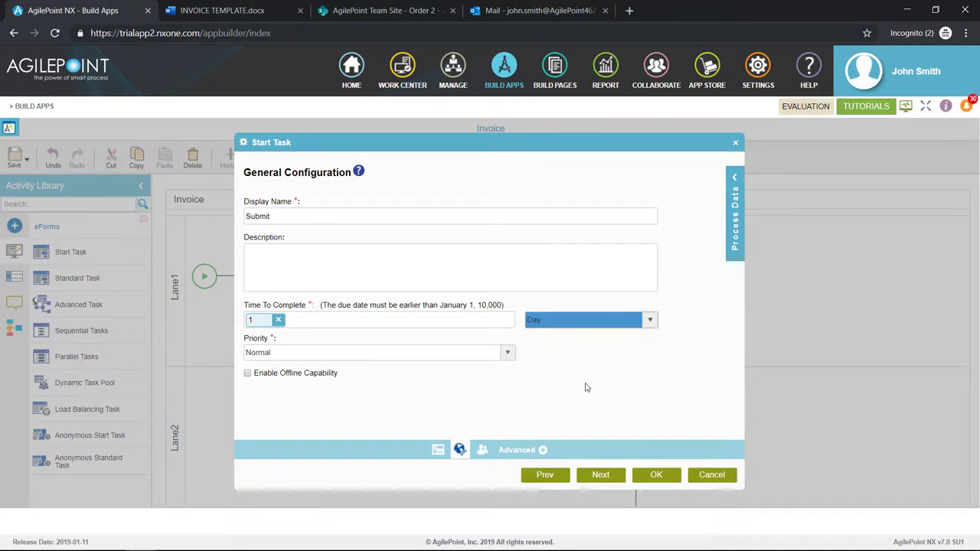
click(601, 475)
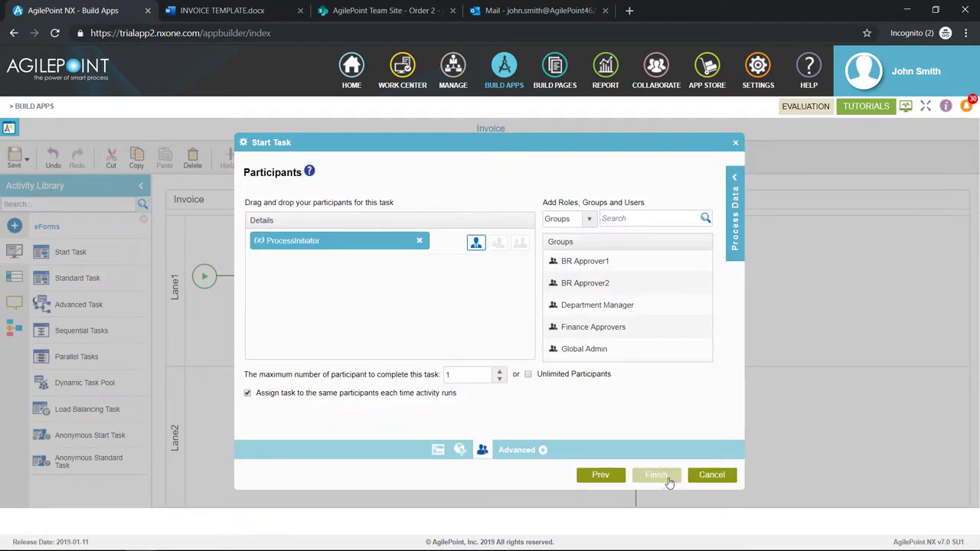
click(657, 475)
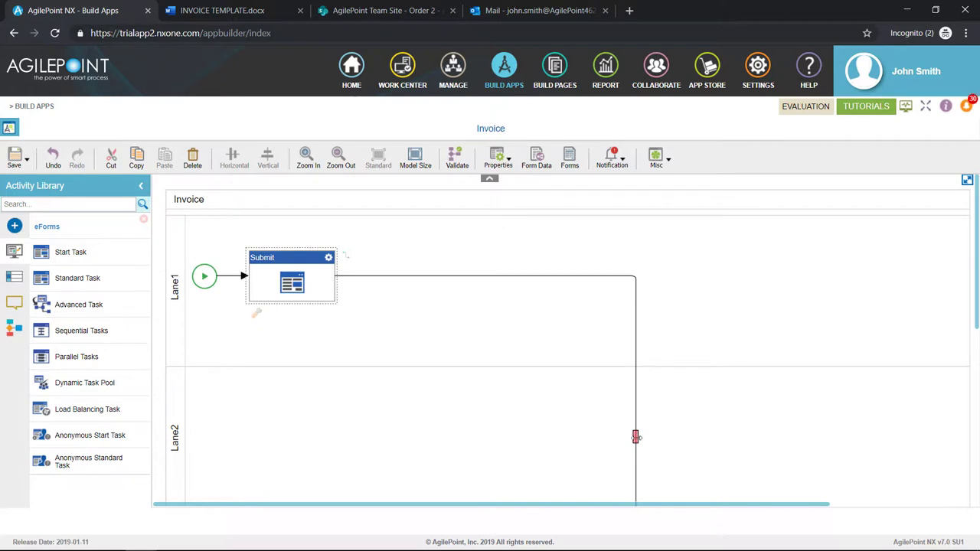
Step: Move the connector closer to Submit, insert a Standard Task on it in Lane2, and create its "Review" form from the existing Submit form
drag(635, 437, 353, 444)
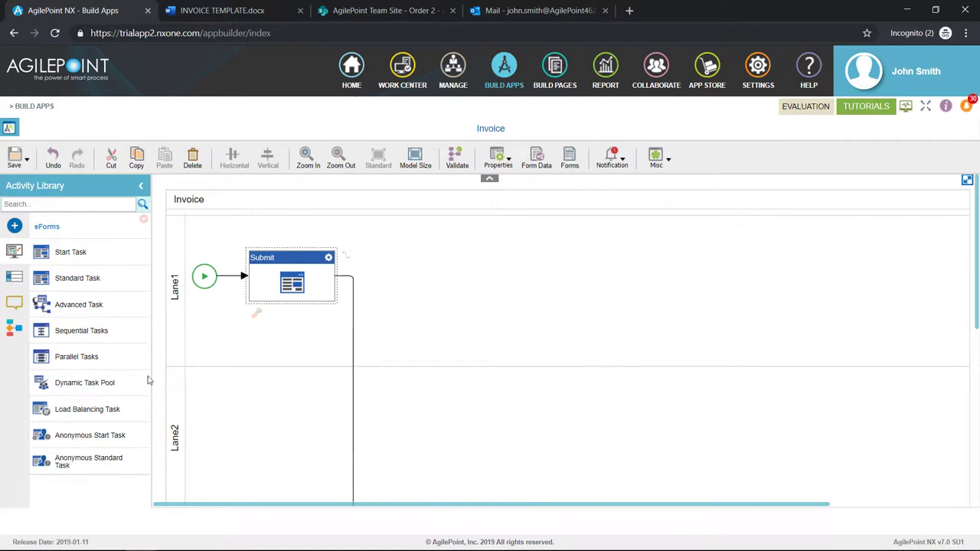
drag(77, 278, 362, 453)
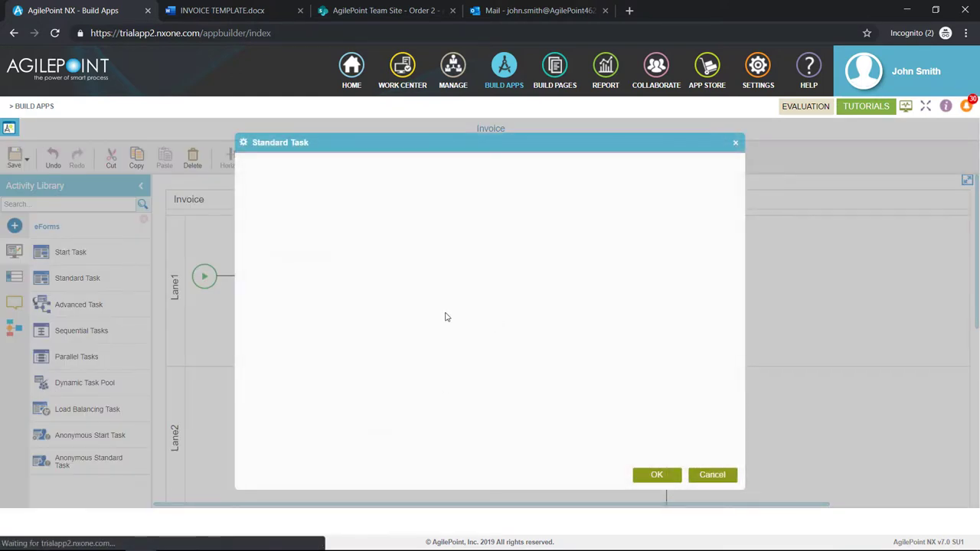
click(364, 242)
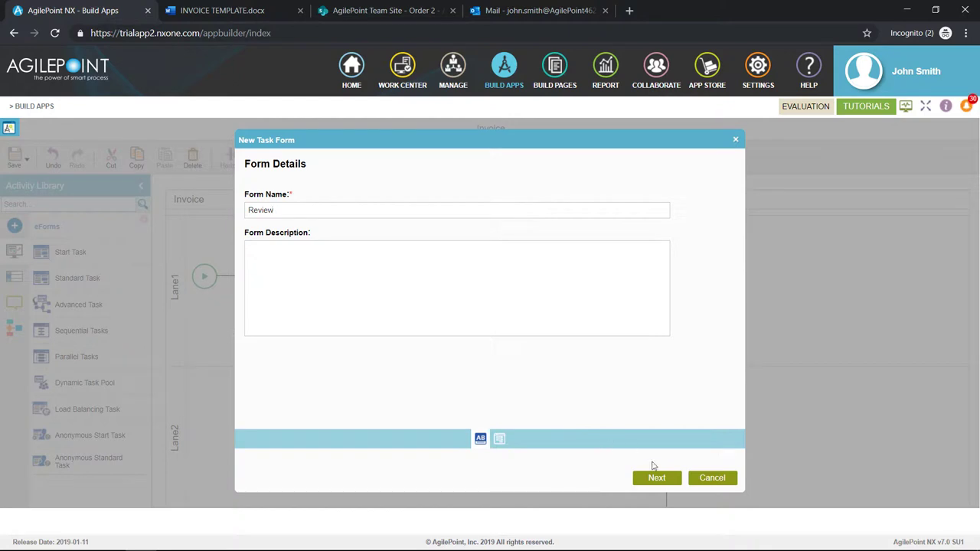
click(663, 480)
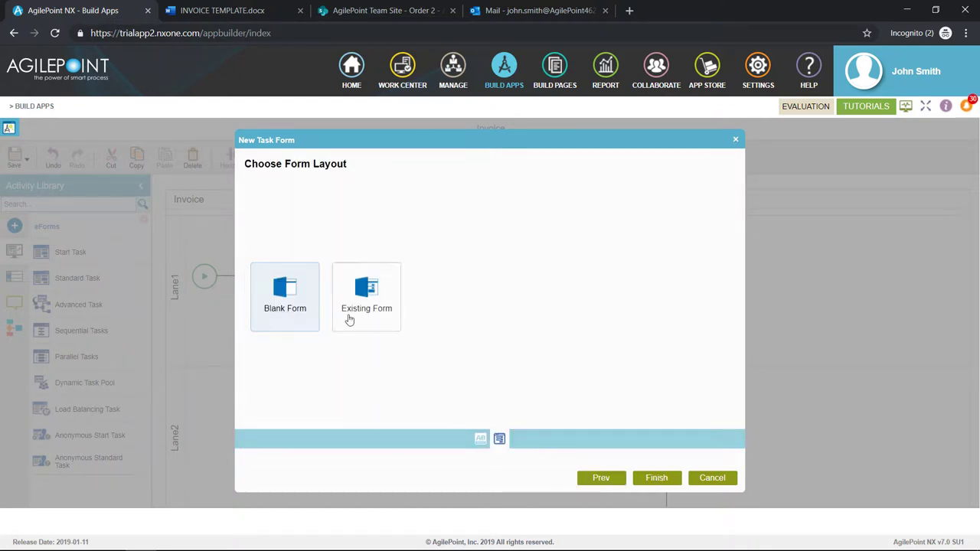
click(353, 314)
click(655, 480)
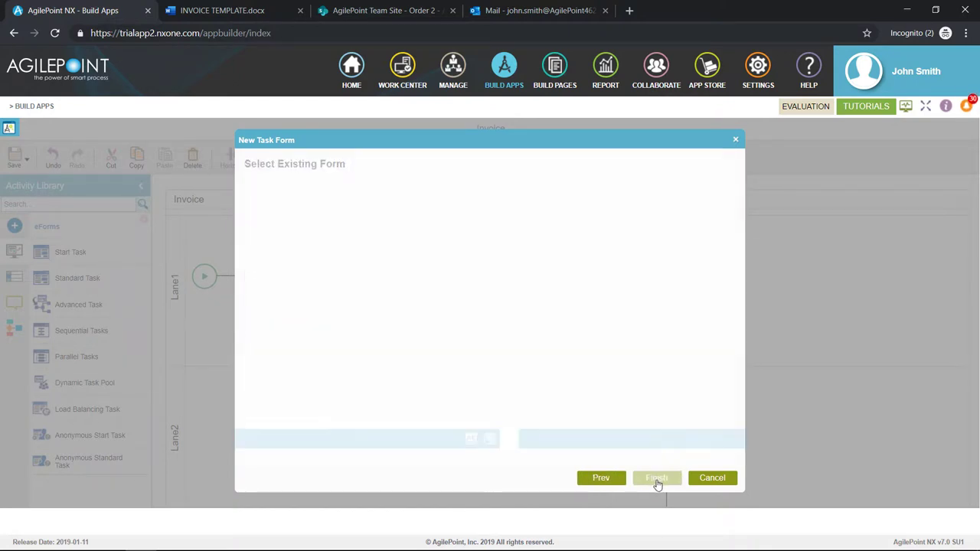
click(301, 243)
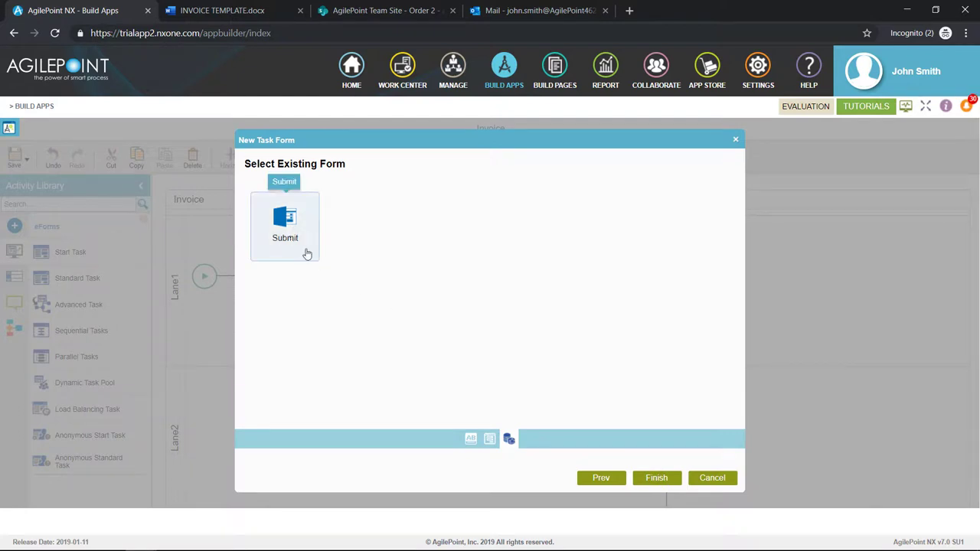
click(651, 481)
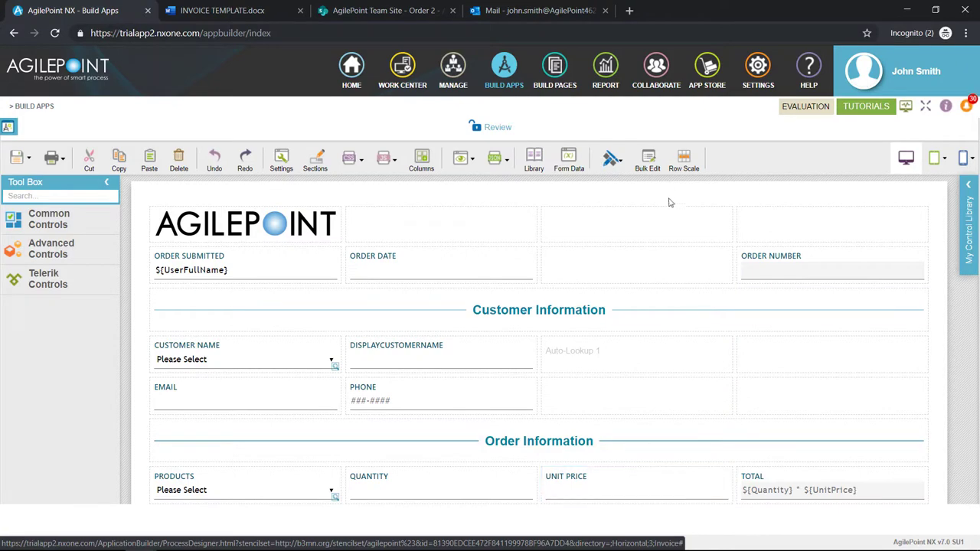
Step: Bulk edit the Review form's fields to make Order Submitted read-only, then check the form layout
click(648, 165)
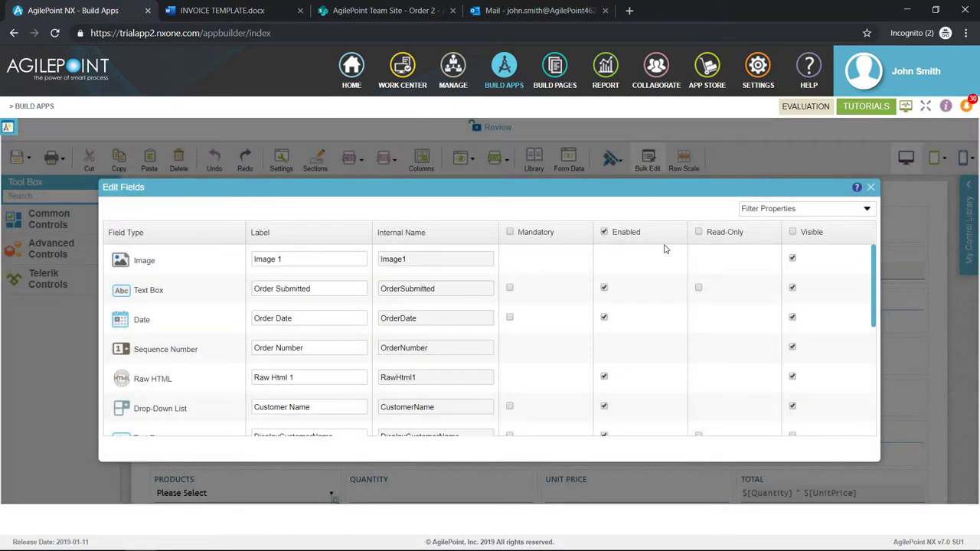
click(699, 289)
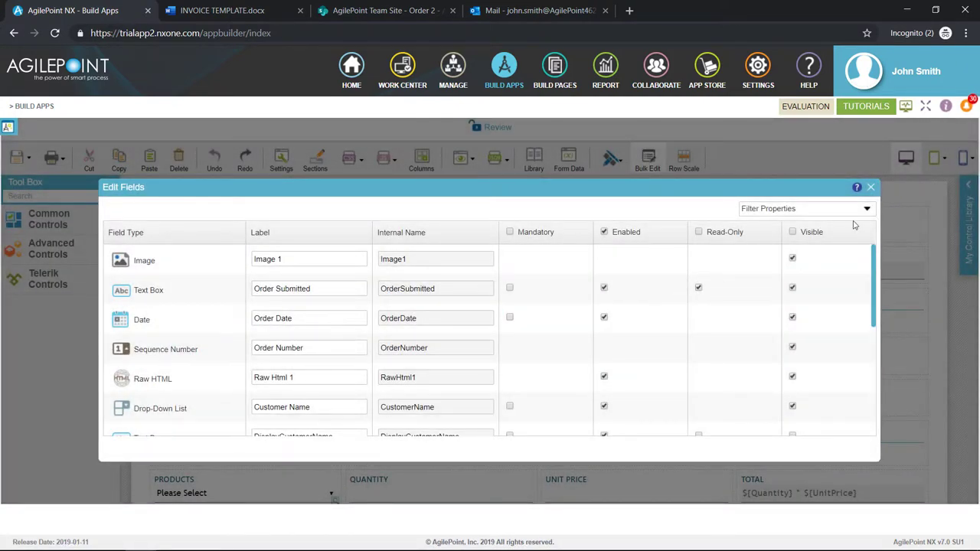
click(871, 186)
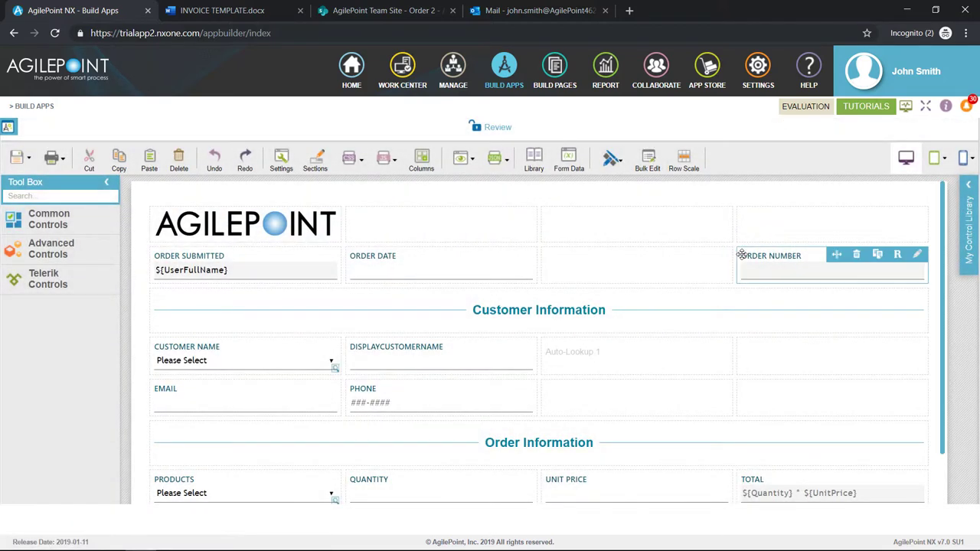
scroll(740, 257, down, 1)
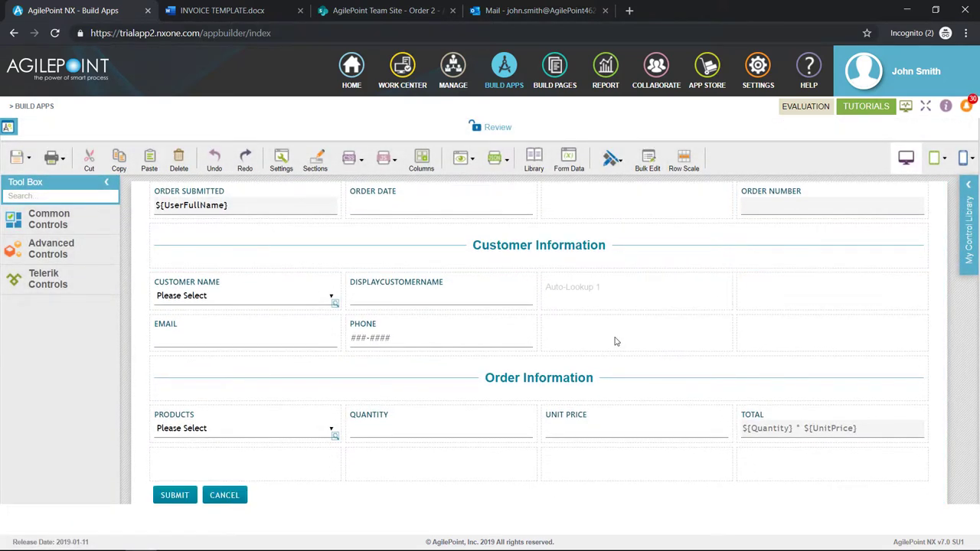
mouse_move(590, 367)
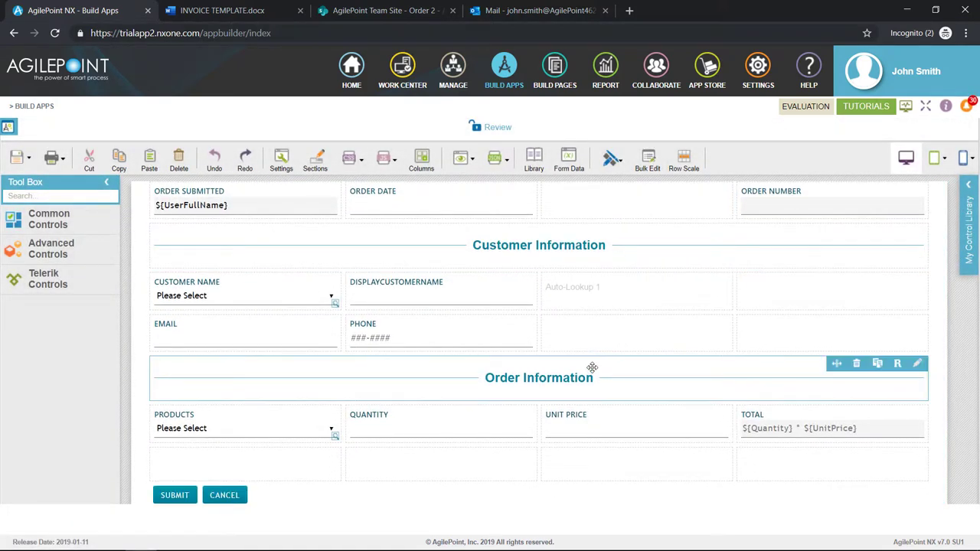
Step: Duplicate the Order Information heading into a full-width row below the Products row and change the copy's HTML text to "Review"
click(880, 365)
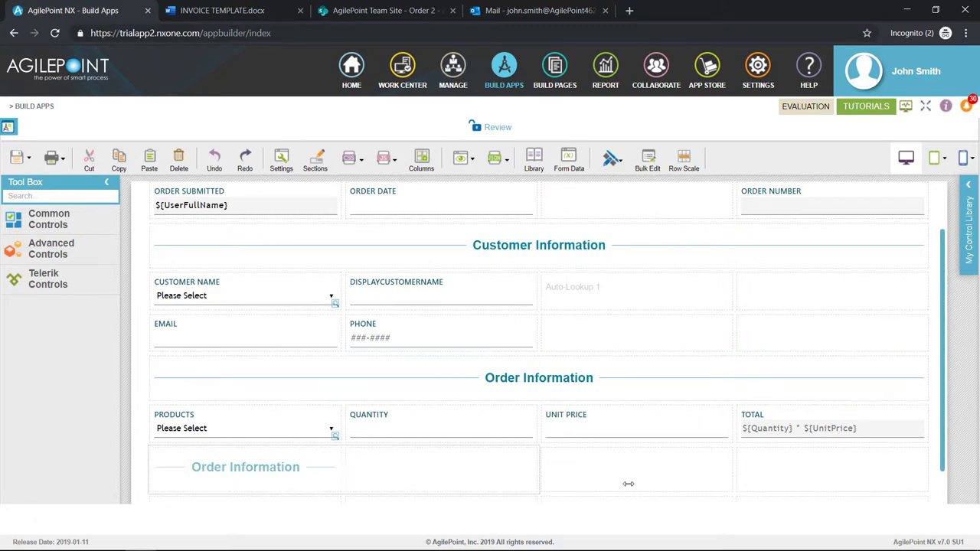
drag(628, 484, 893, 477)
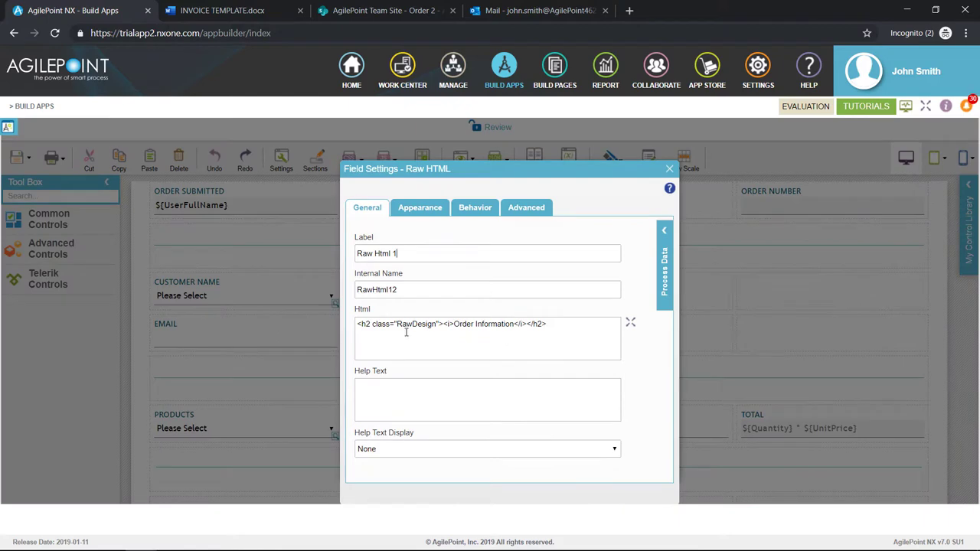
drag(513, 324, 470, 327)
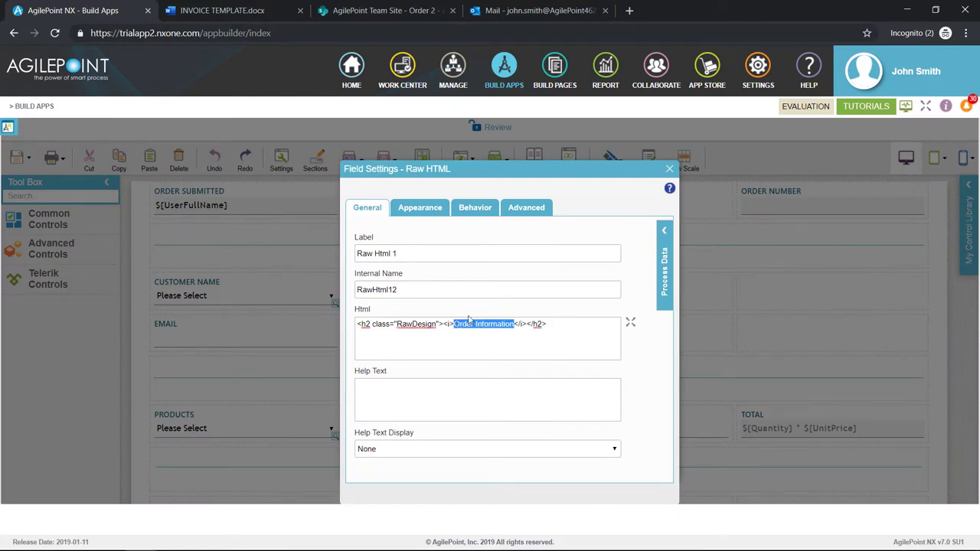
text(Review)
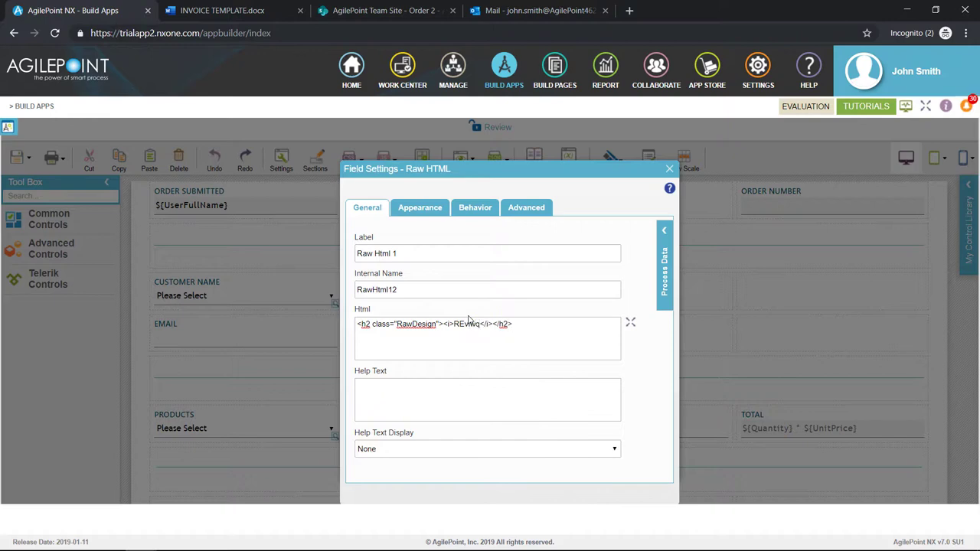
key(BackSpace)
key(BackSpace)
key(BackSpace)
key(BackSpace)
text(view)
click(671, 170)
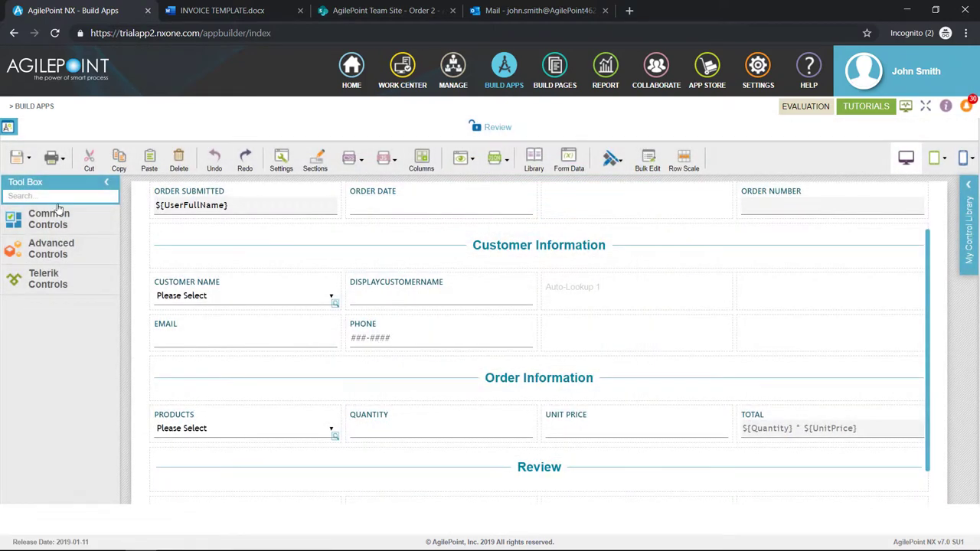
Step: Add a Radio Button control in the row below the Review heading and label it "Approval"
click(62, 194)
text(radio)
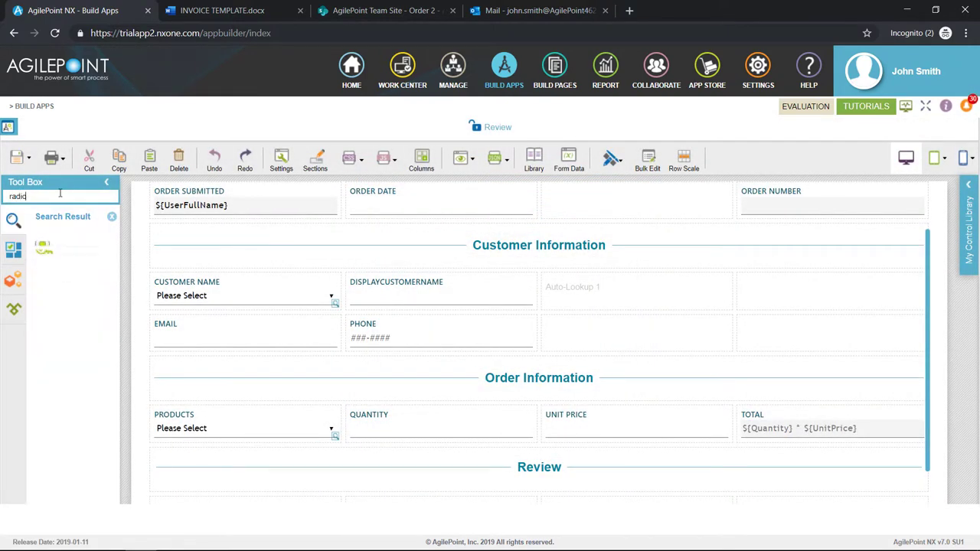
drag(70, 252, 197, 506)
drag(407, 253, 250, 258)
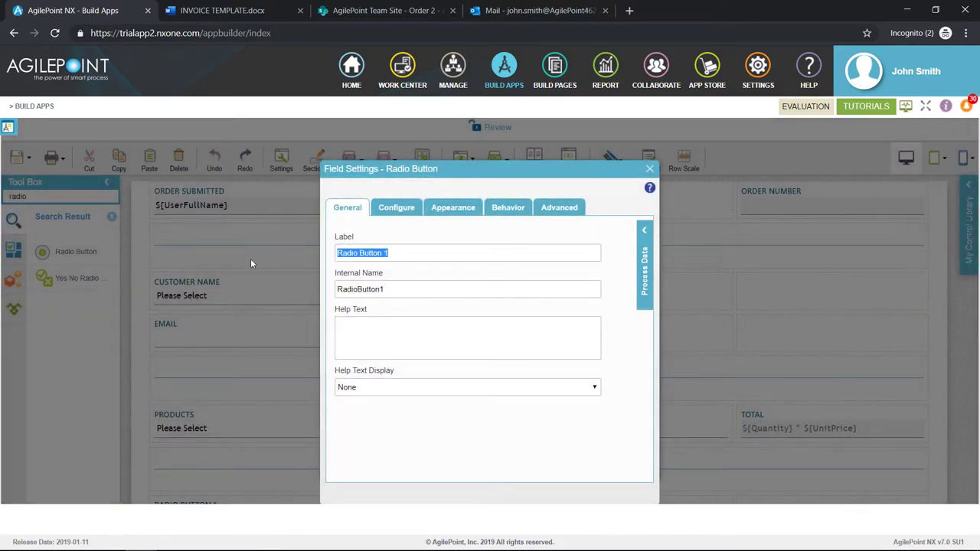
text(Approval)
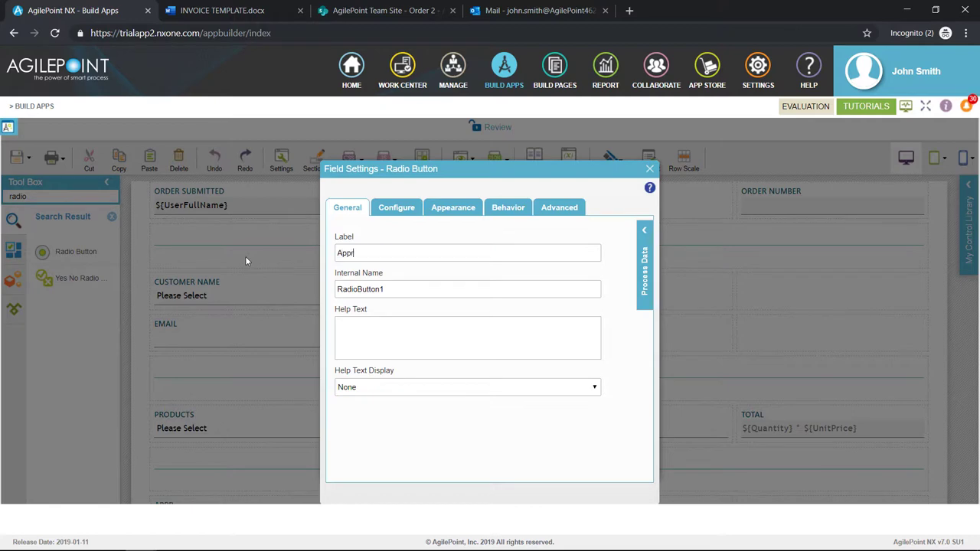
key(Tab)
Step: Set both the name and value of the Approval field's first inline list option to "Approve"
click(390, 208)
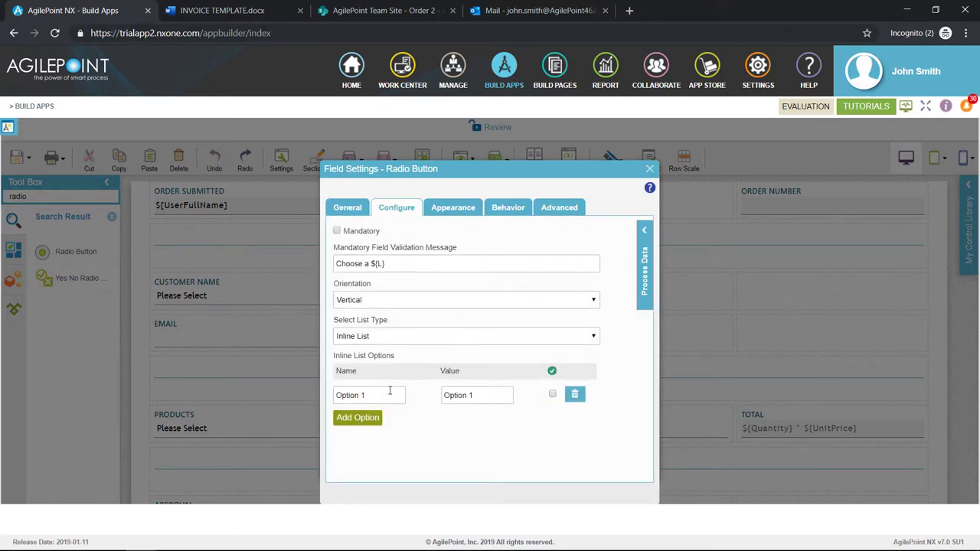
triple_click(390, 391)
text(Approve)
key(ctrl+a)
key(ctrl+c)
key(Tab)
key(ctrl+v)
Step: Add a second Approval option with "Reject" as both name and value, and close the field settings
click(374, 418)
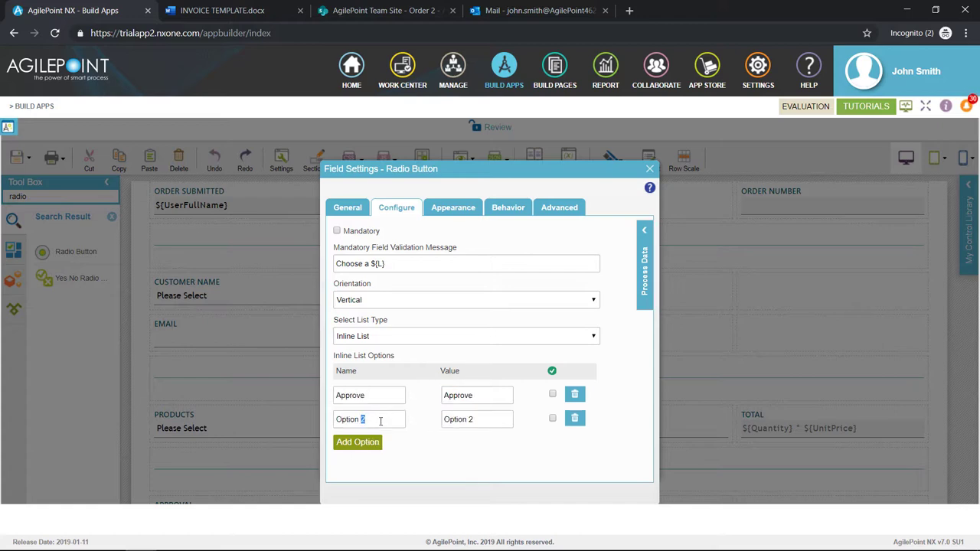
key(ctrl+a)
text(Re)
key(ctrl+a)
key(ctrl+c)
key(Tab)
key(ctrl+v)
click(650, 169)
Step: Add a Comments control in the row below Approval and label it "Comments"
drag(76, 197, 2, 212)
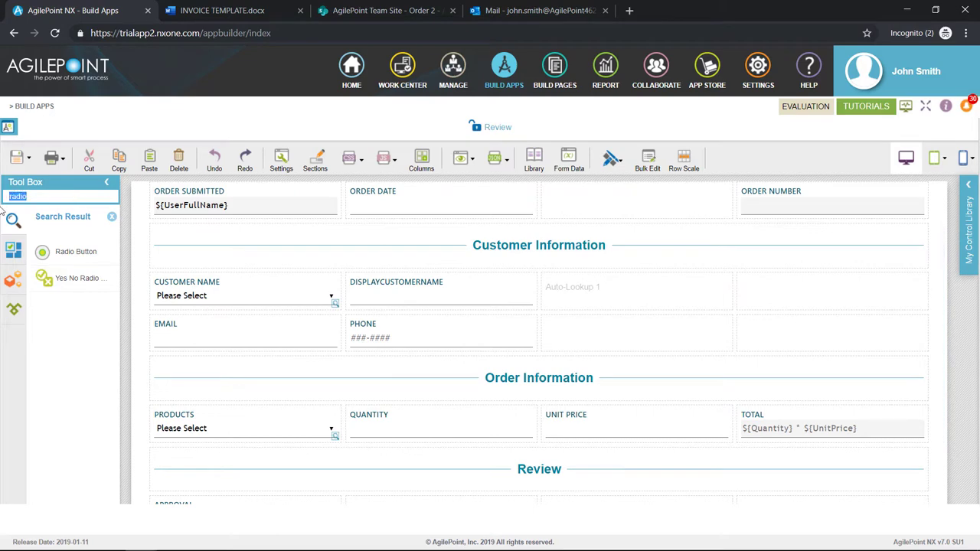
text(comm)
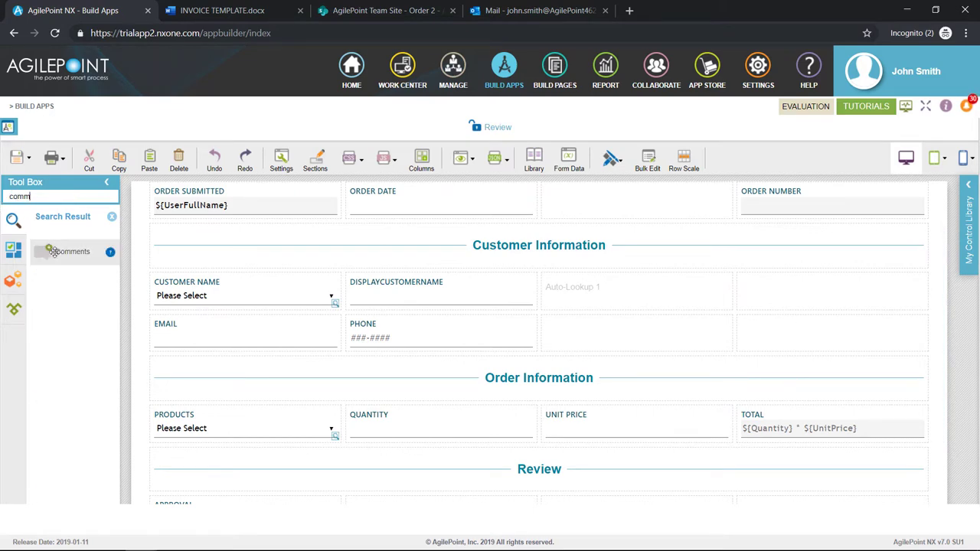
drag(48, 252, 194, 495)
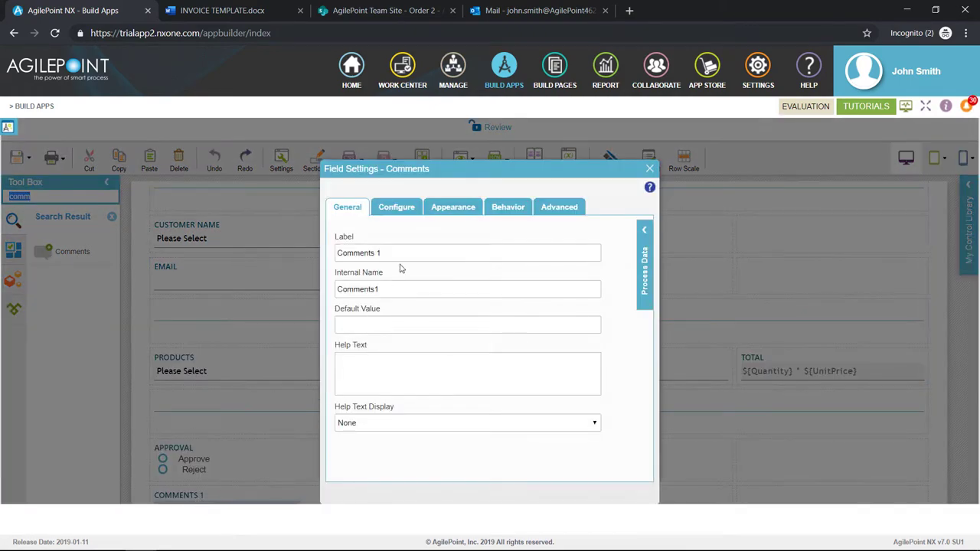
click(405, 250)
key(BackSpace)
key(BackSpace)
key(Tab)
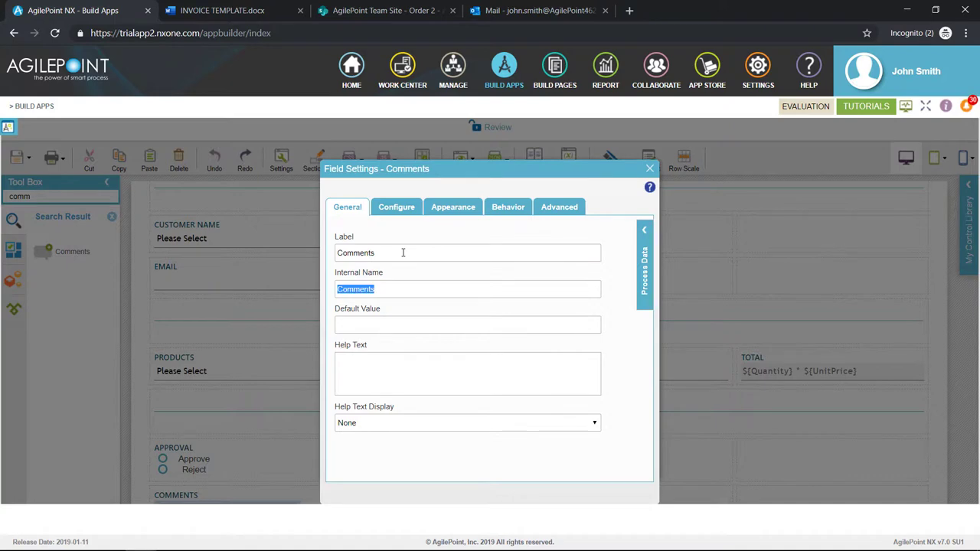
click(651, 170)
Step: Stretch the Comments field and its input box across the full width of the form row
scroll(464, 387, down, 3)
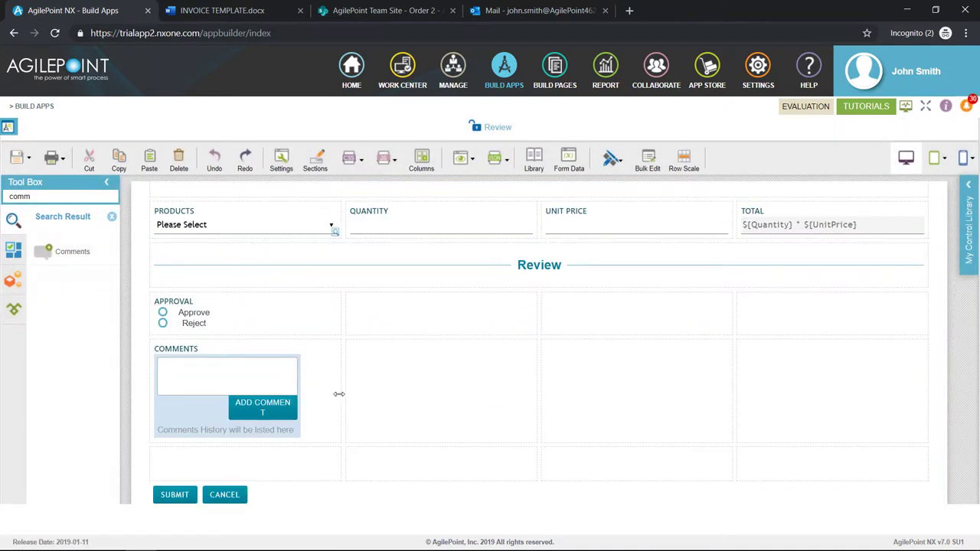
drag(340, 394, 919, 376)
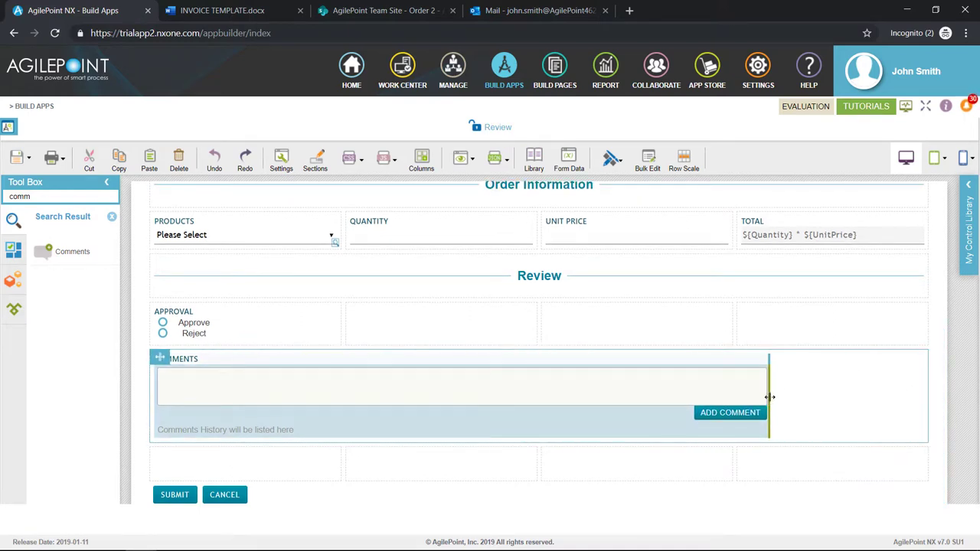
drag(770, 397, 919, 405)
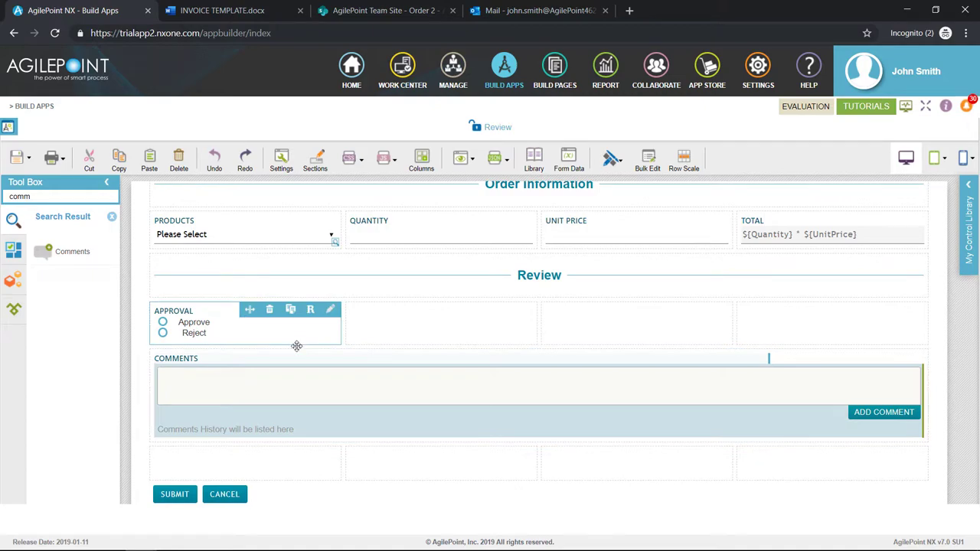
Step: Start a rule on the Approval field with the condition that Approval is equal to Reject
click(313, 310)
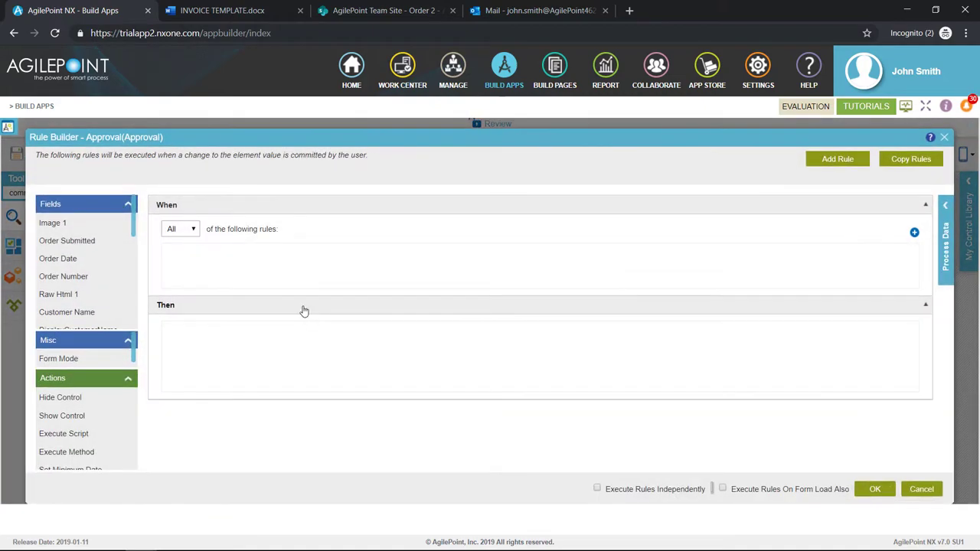
drag(134, 247, 136, 328)
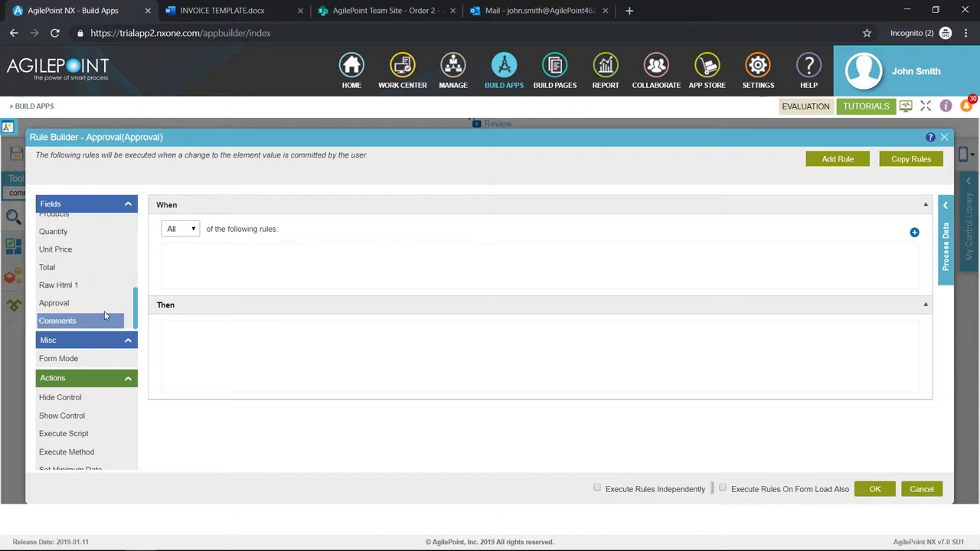
drag(81, 303, 207, 271)
click(354, 259)
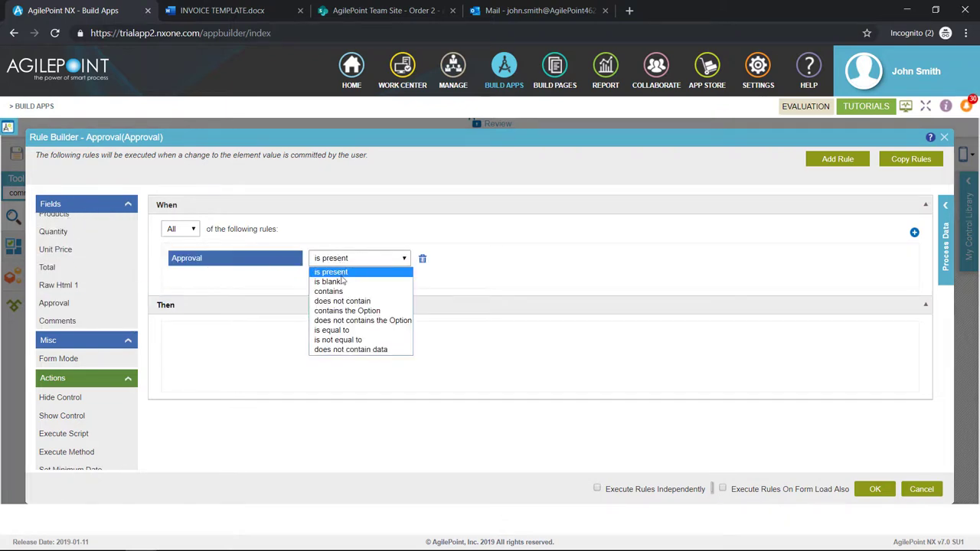
click(356, 335)
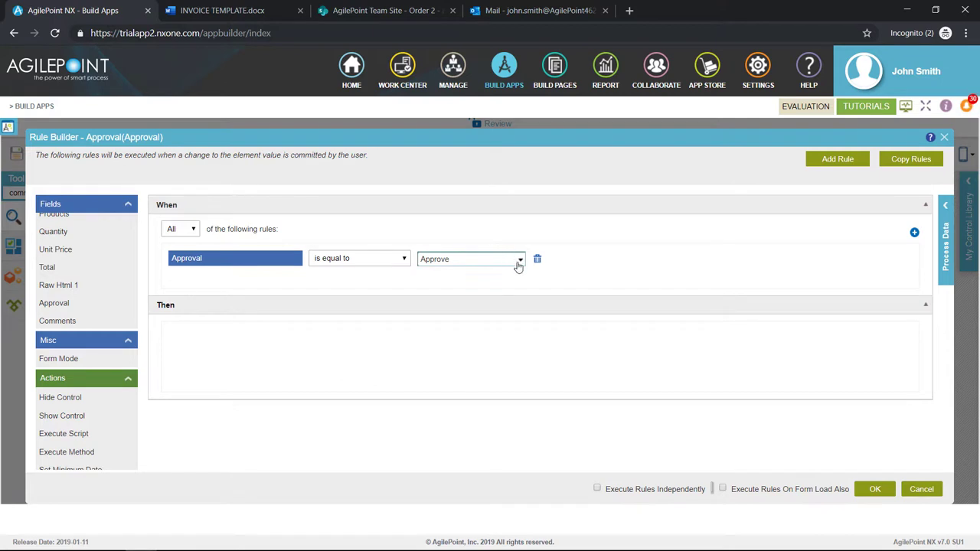
click(519, 263)
click(494, 292)
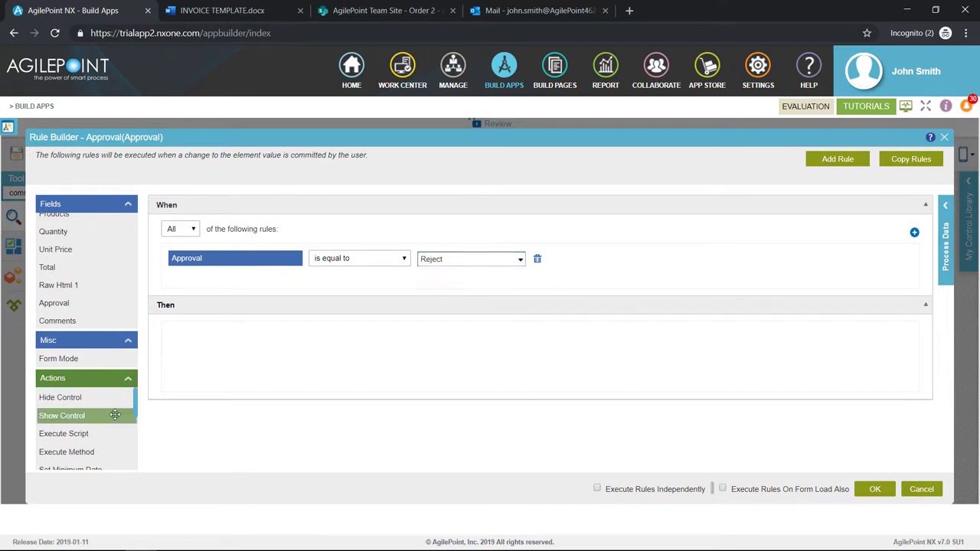
Step: Add a Set As Mandatory action for the Comments field to the rule and confirm it
scroll(96, 436, down, 2)
scroll(95, 436, down, 2)
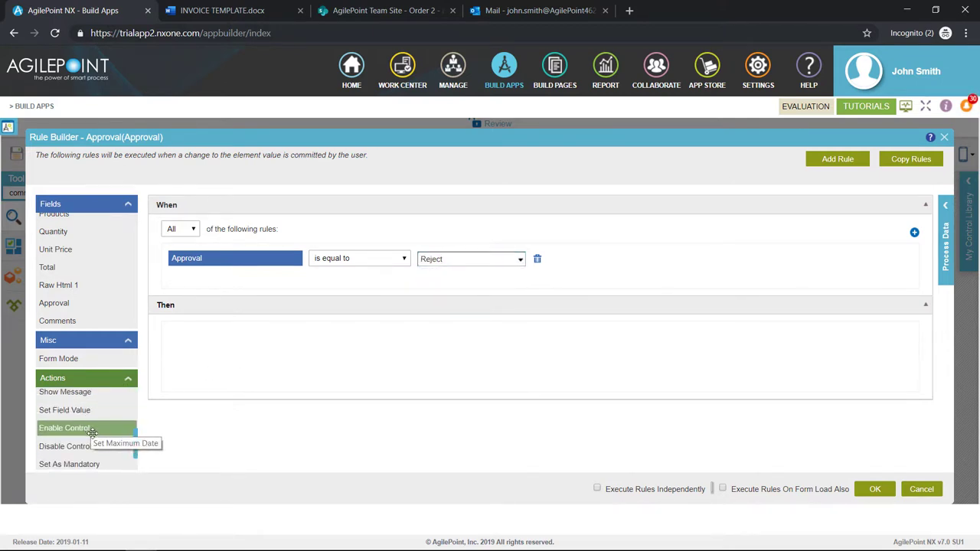
drag(107, 456, 211, 374)
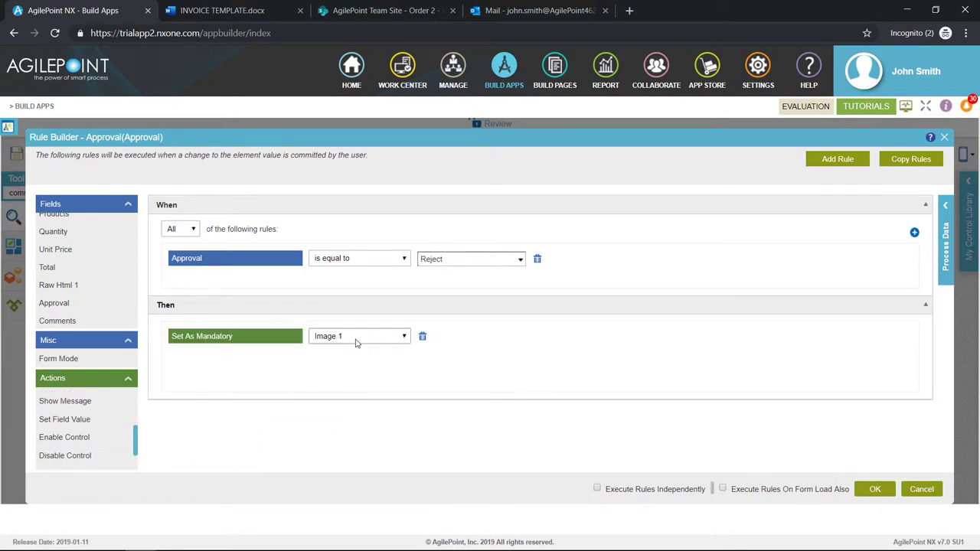
click(360, 336)
click(357, 515)
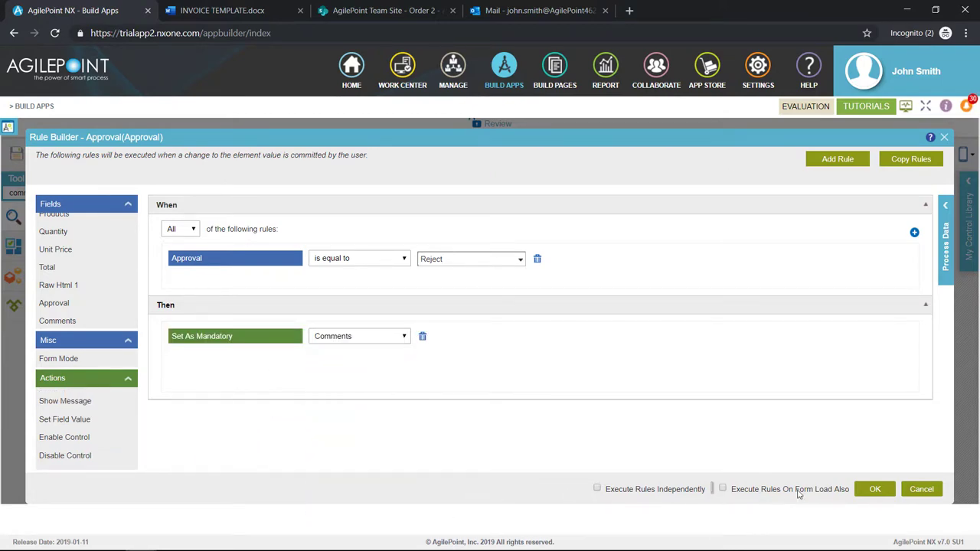
click(875, 490)
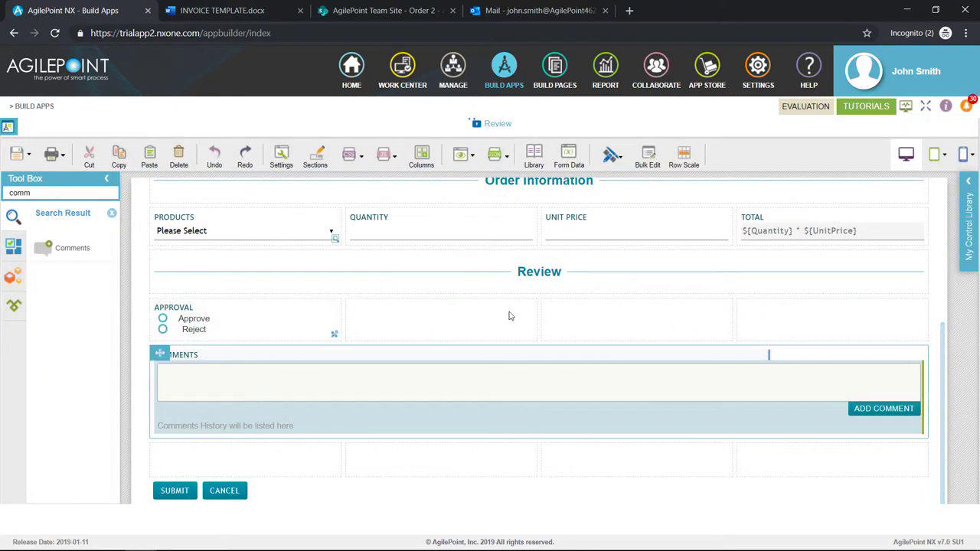
Step: Preview the Review form, test the Approve and Reject options against the Comments field, and close the preview
click(463, 160)
click(470, 181)
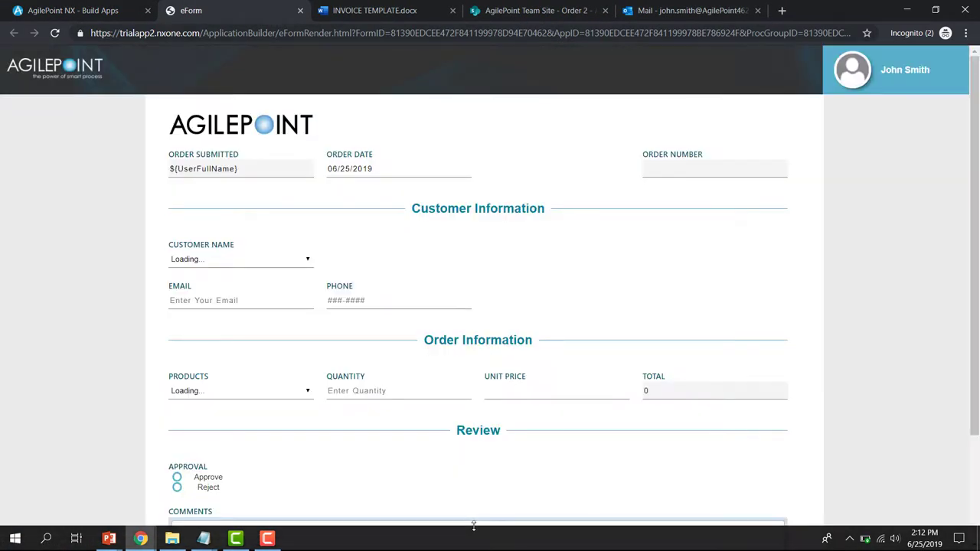
scroll(329, 413, down, 2)
click(209, 356)
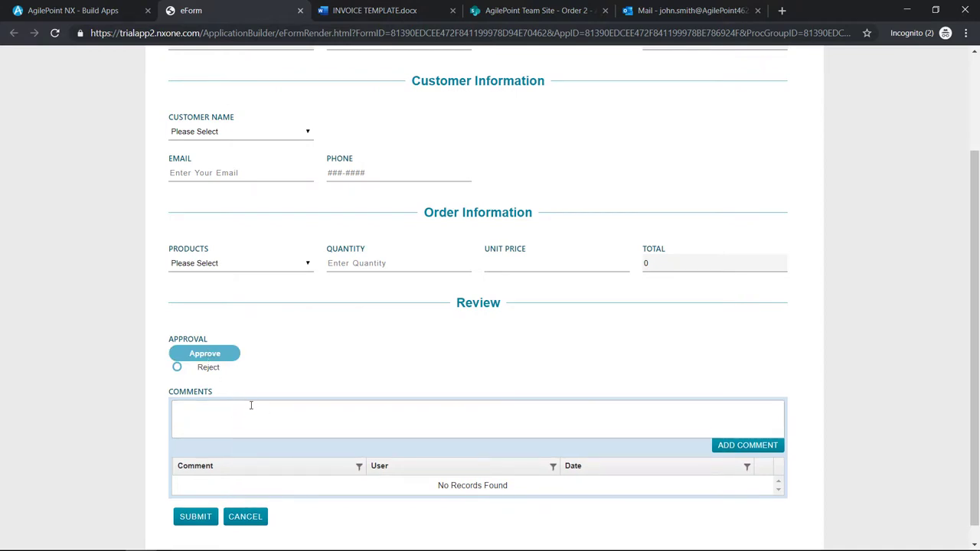
click(210, 368)
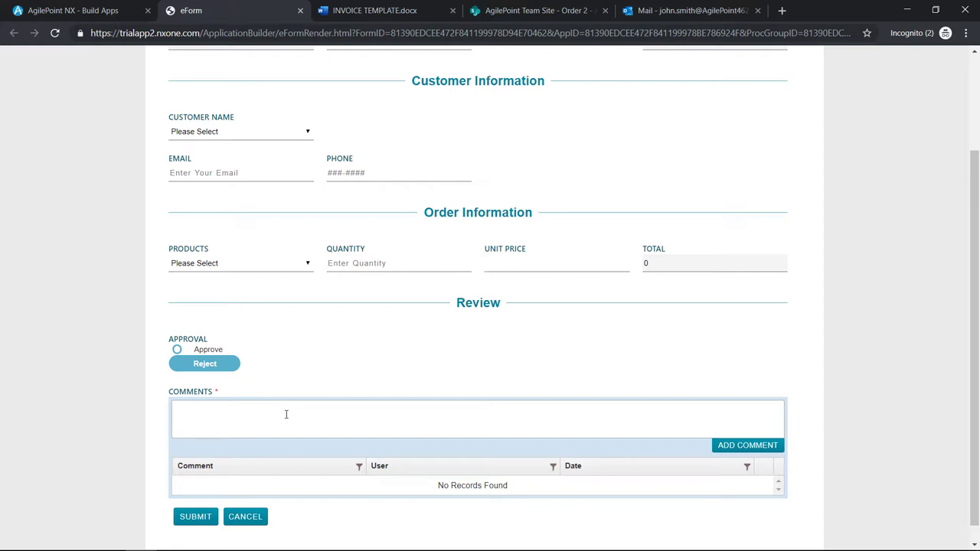
click(300, 11)
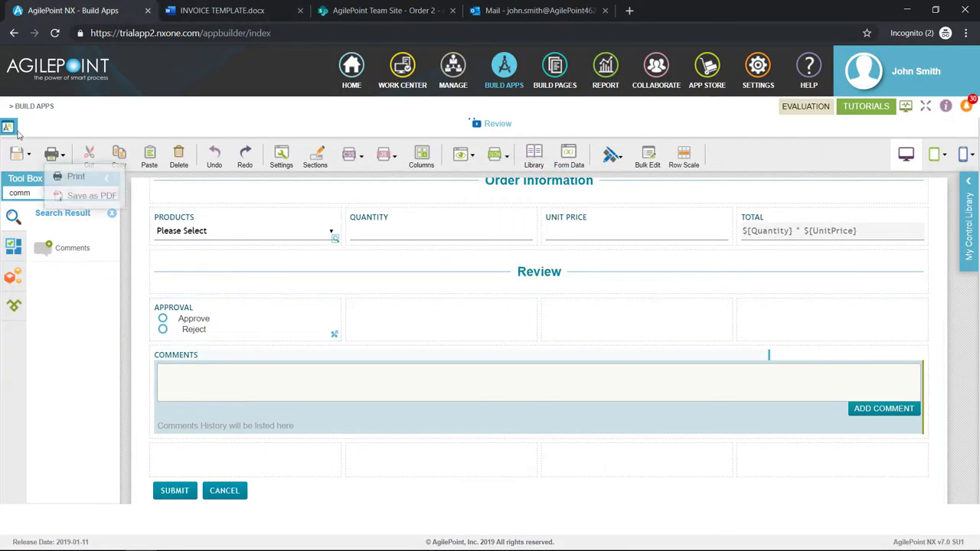
Step: Save and close the Review form, and continue to the Standard Task's general configuration
click(18, 154)
click(42, 193)
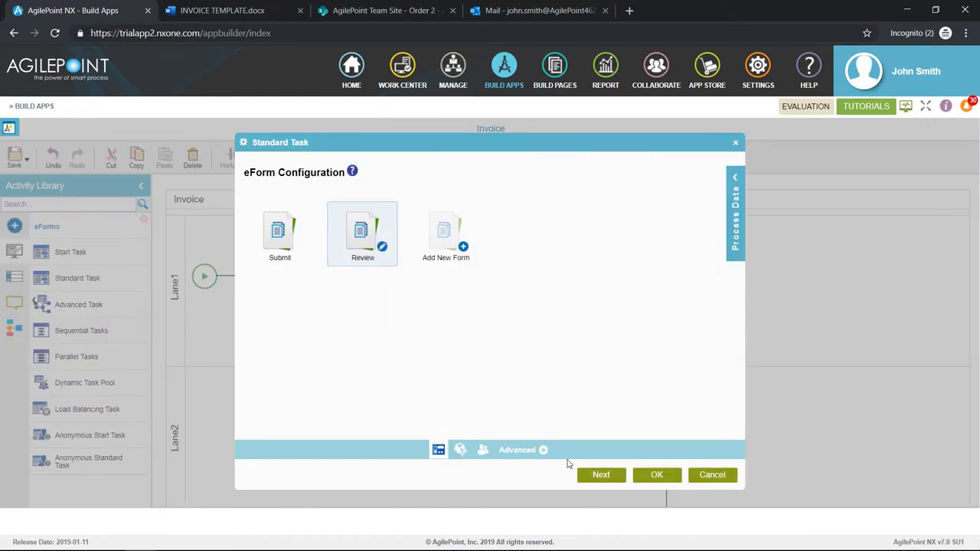
click(598, 475)
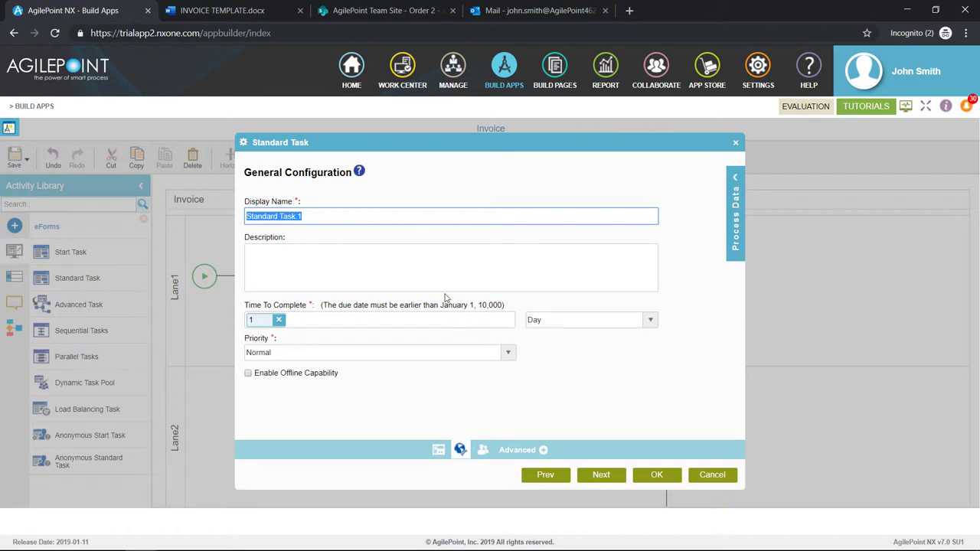
Step: Name the standard task Review, keep its time to complete at 1 Day, and continue to the participants
text(RE)
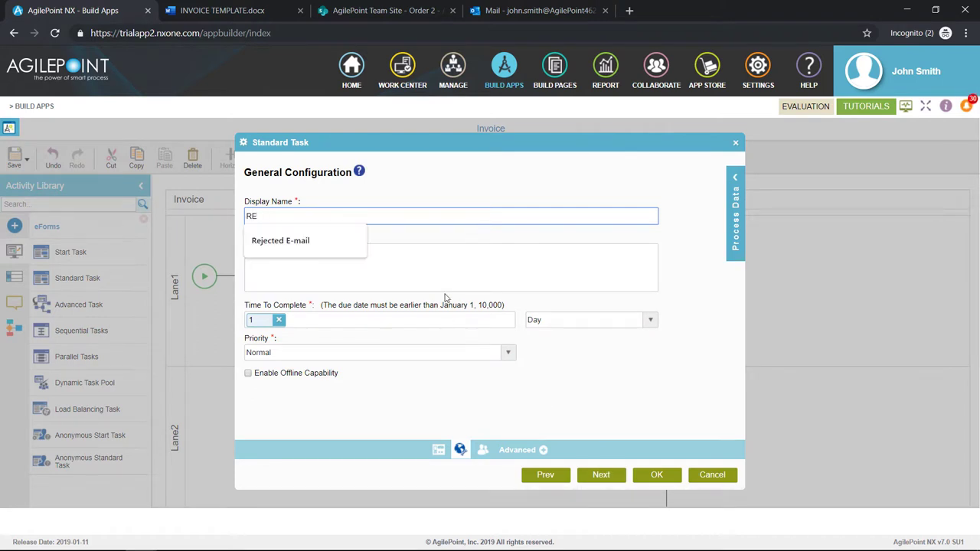
text(view)
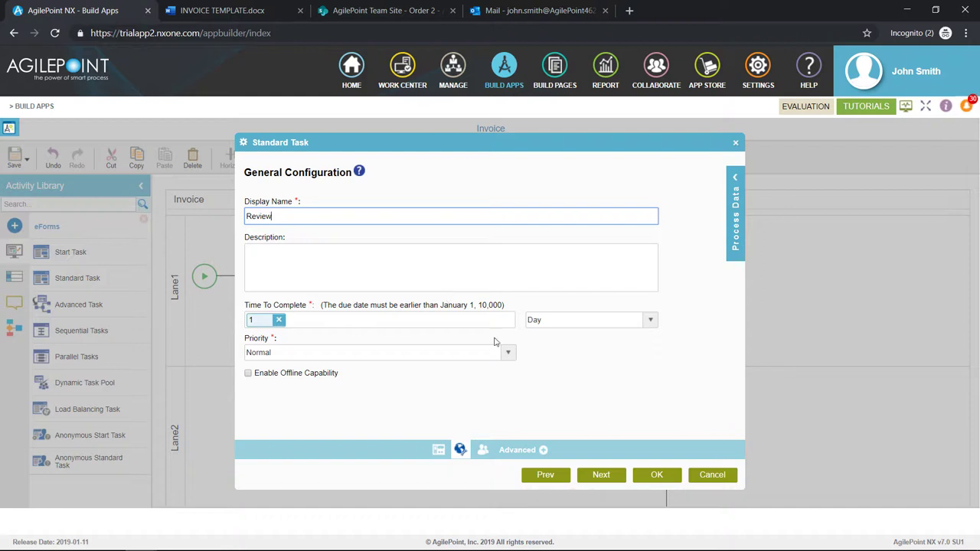
click(572, 324)
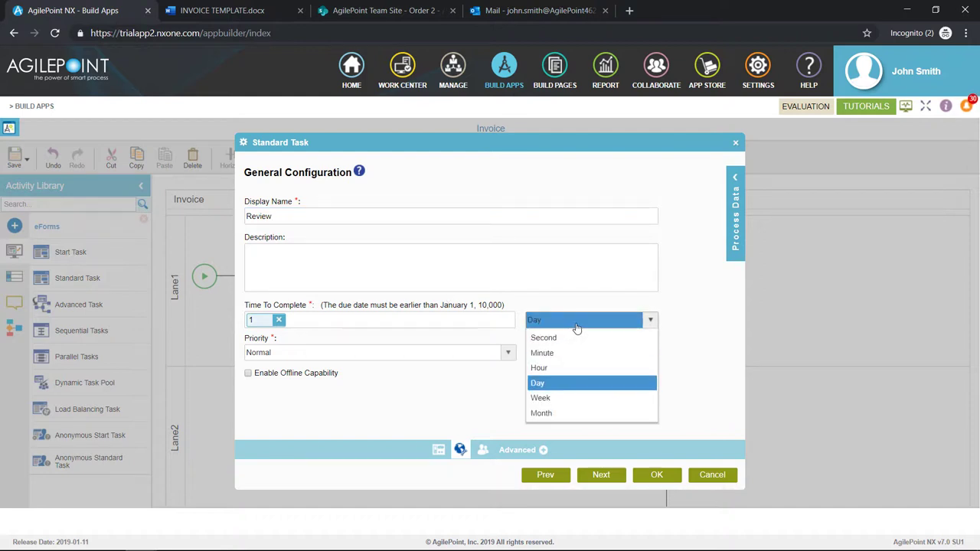
click(587, 383)
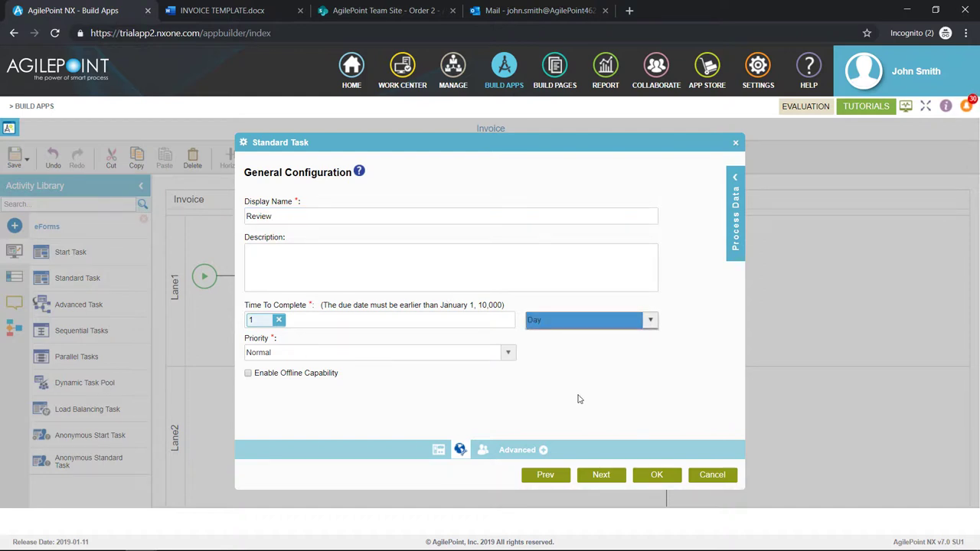
click(603, 476)
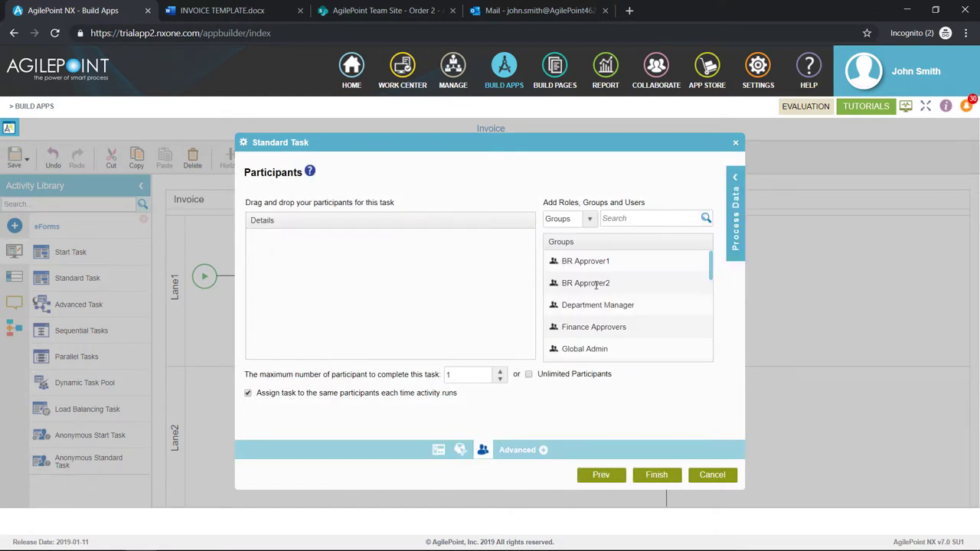
Step: Assign the ProcessInitiator system variable as the Review task's participant and finish the task configuration
click(593, 221)
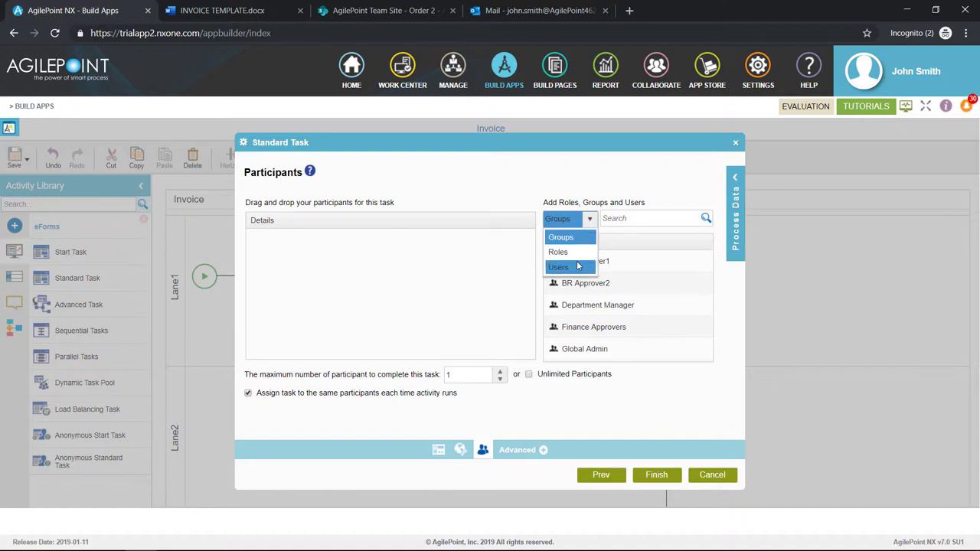
click(735, 177)
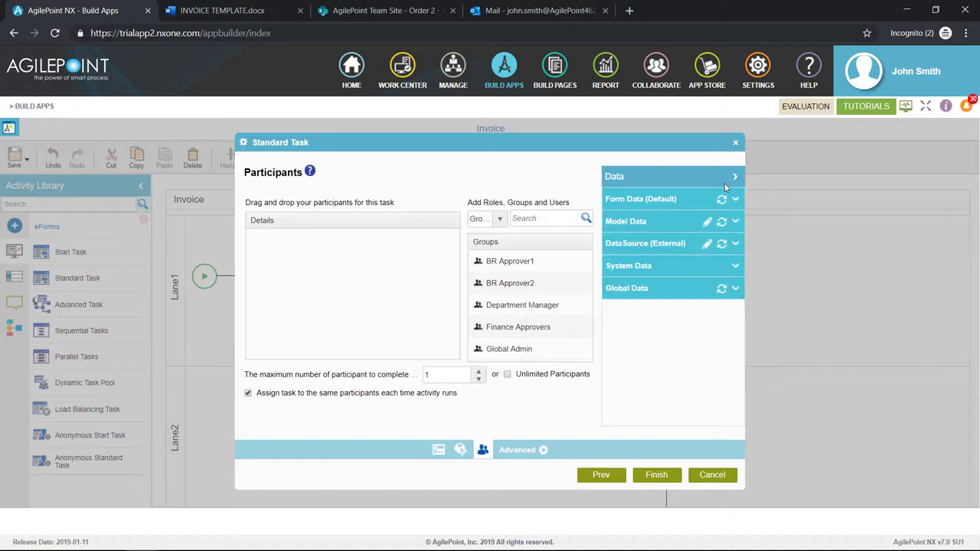
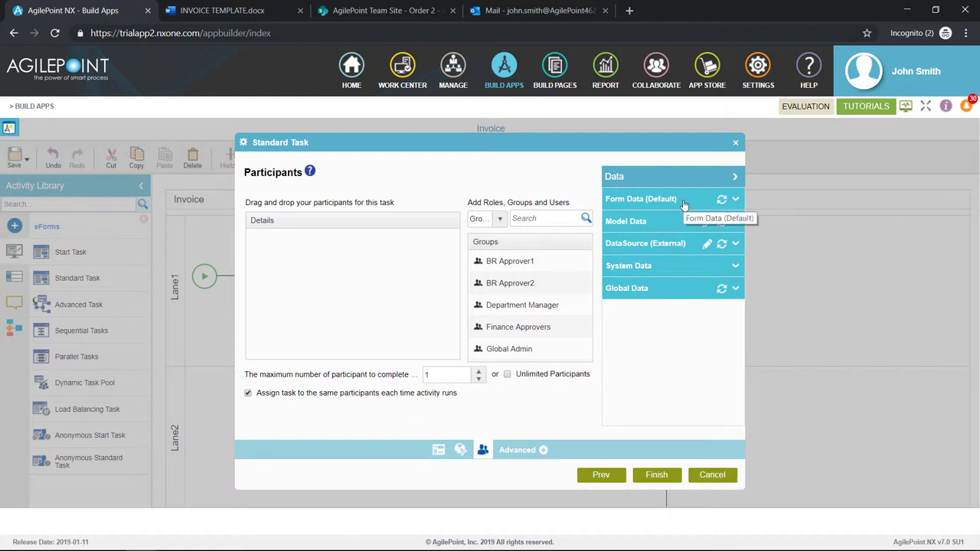
click(670, 272)
scroll(674, 314, down, 5)
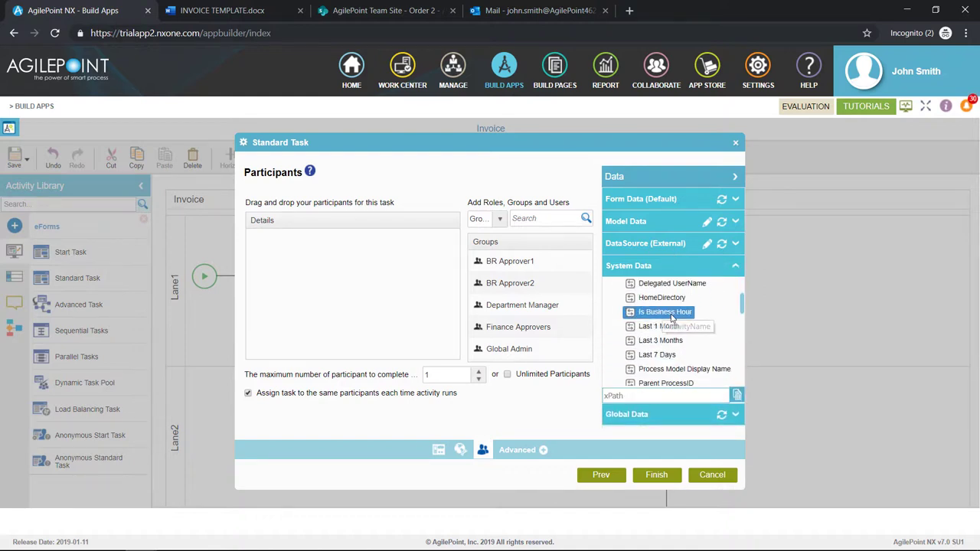
drag(663, 354, 303, 274)
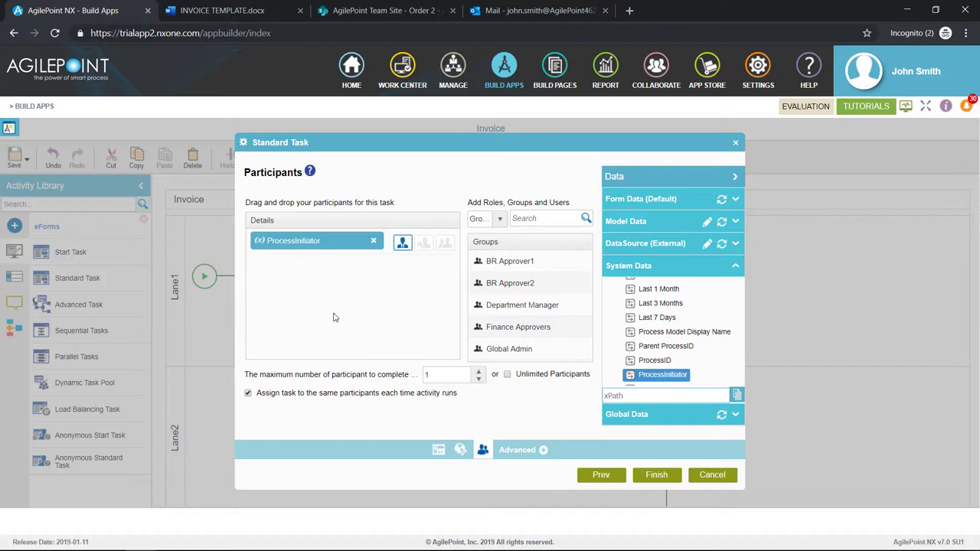
click(657, 478)
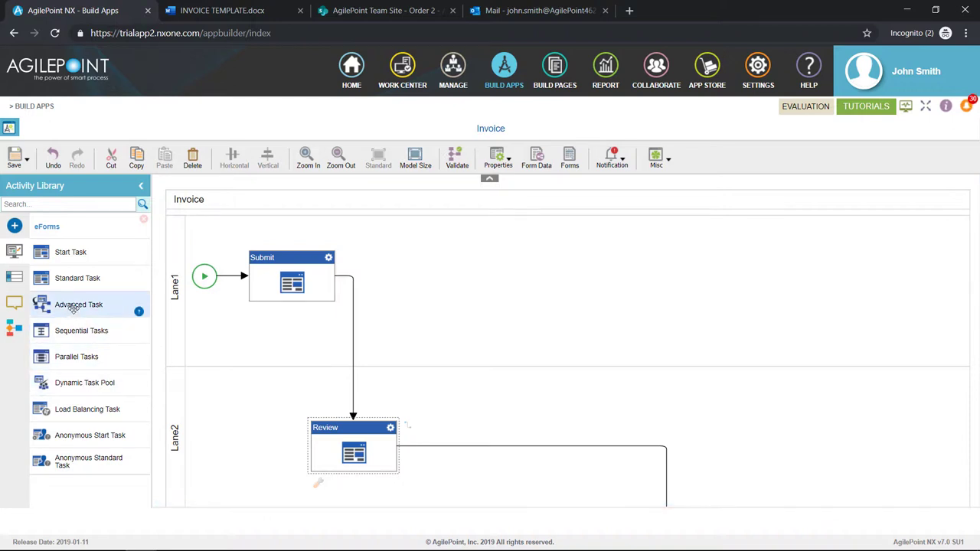
Step: Add a Condition activity after the Review task, name it Check, and name its two outcomes Approved and Reject
click(15, 329)
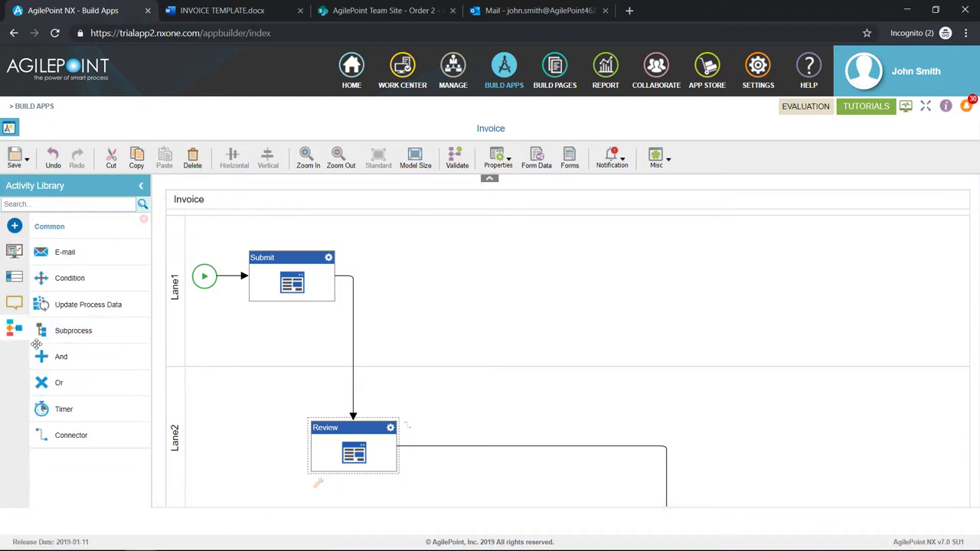
drag(64, 282, 444, 452)
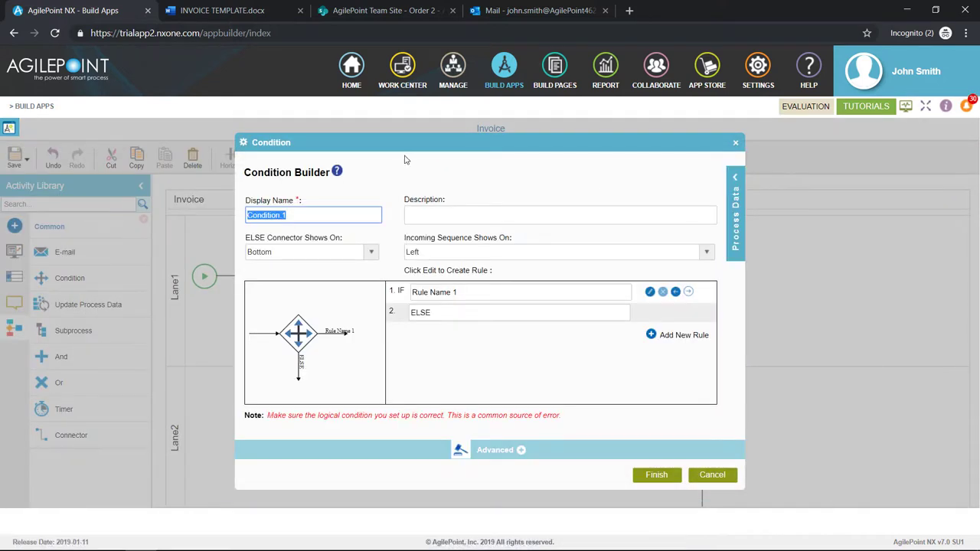
text(Check)
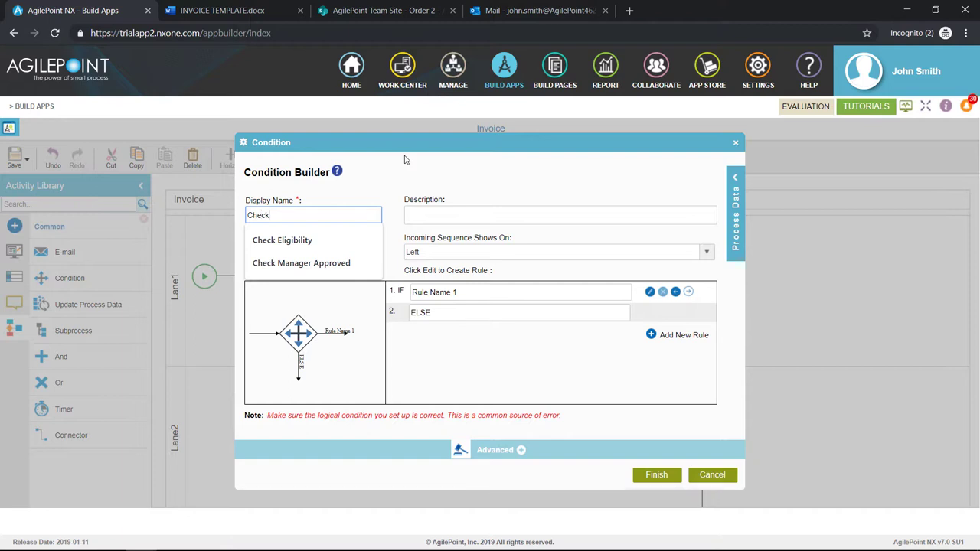
click(563, 292)
text(A)
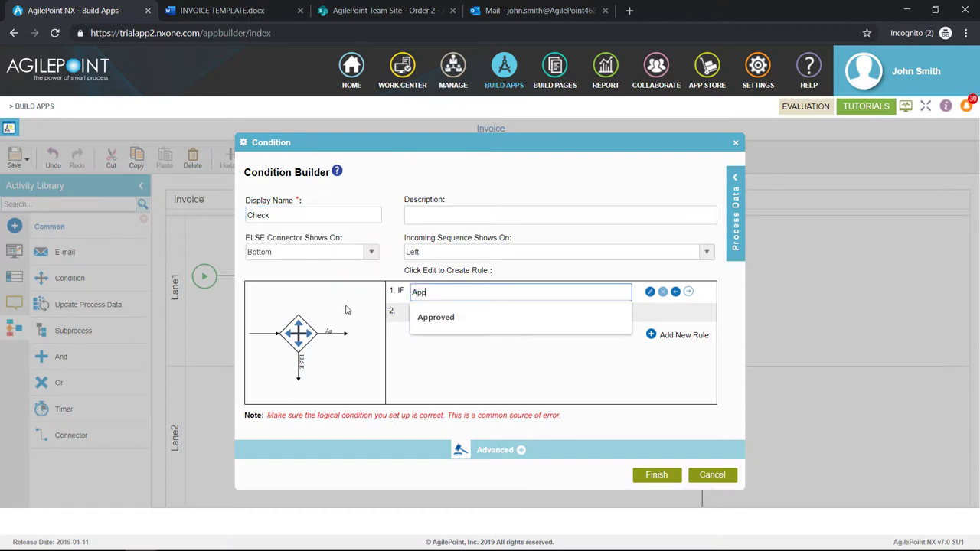
text(pp)
key(Tab)
text(R)
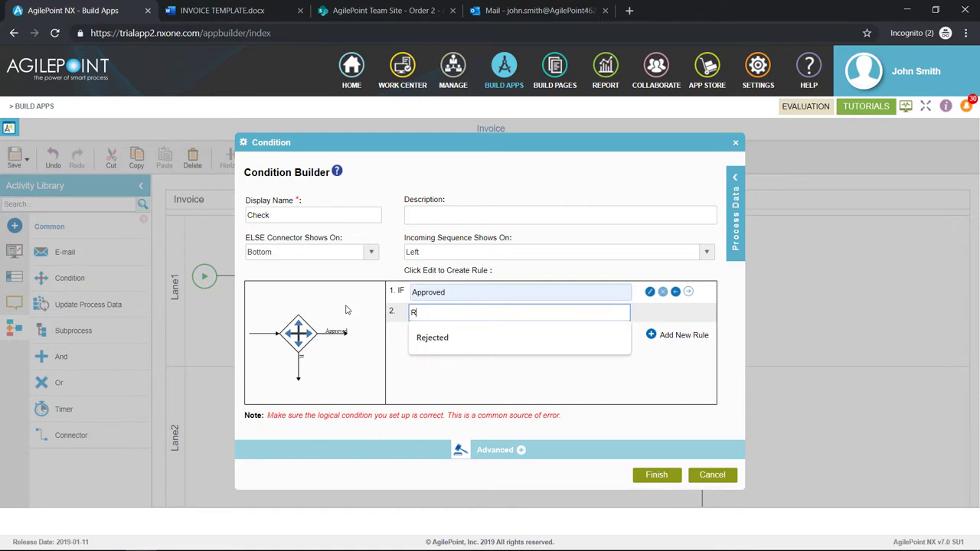
text(eject)
click(662, 399)
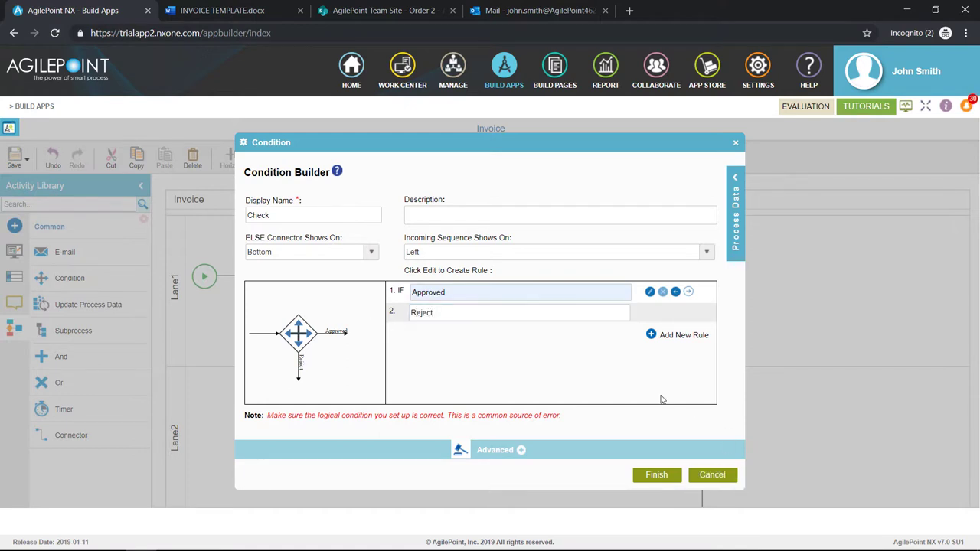
Step: Edit the Approved rule and use the Approval form field as its first variable
click(649, 293)
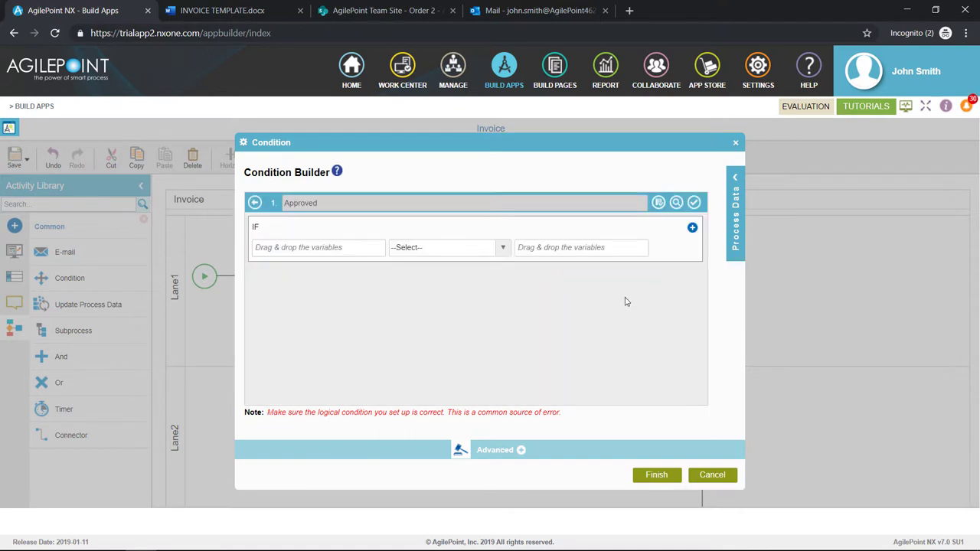
click(355, 248)
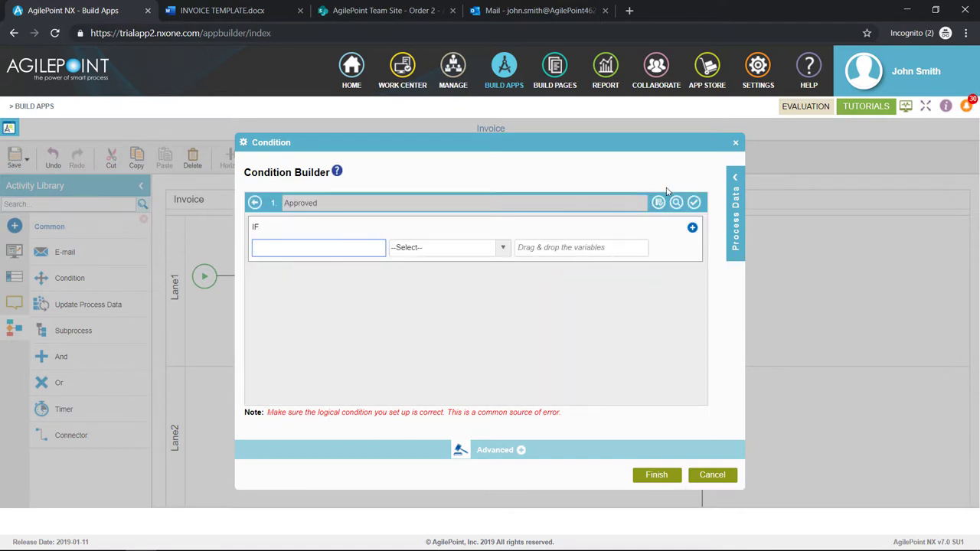
click(734, 184)
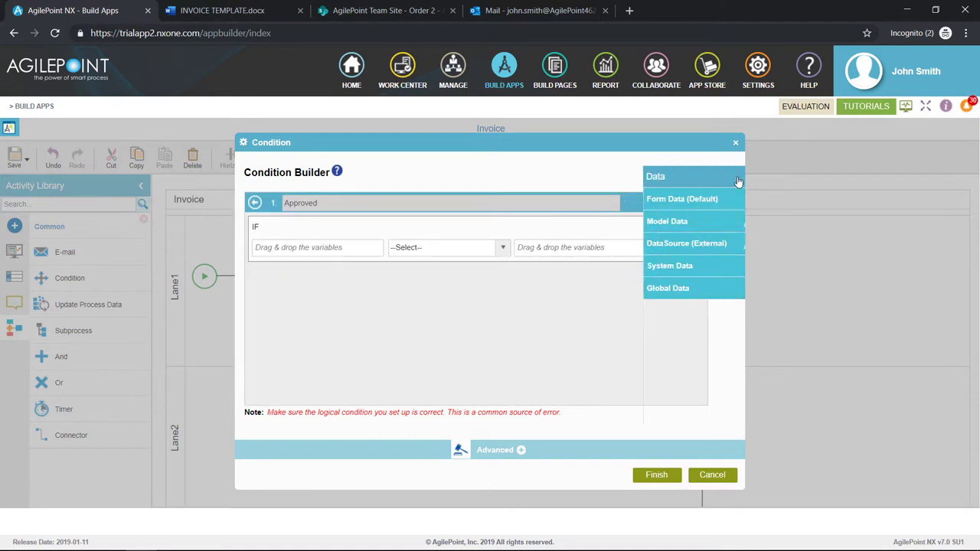
click(681, 200)
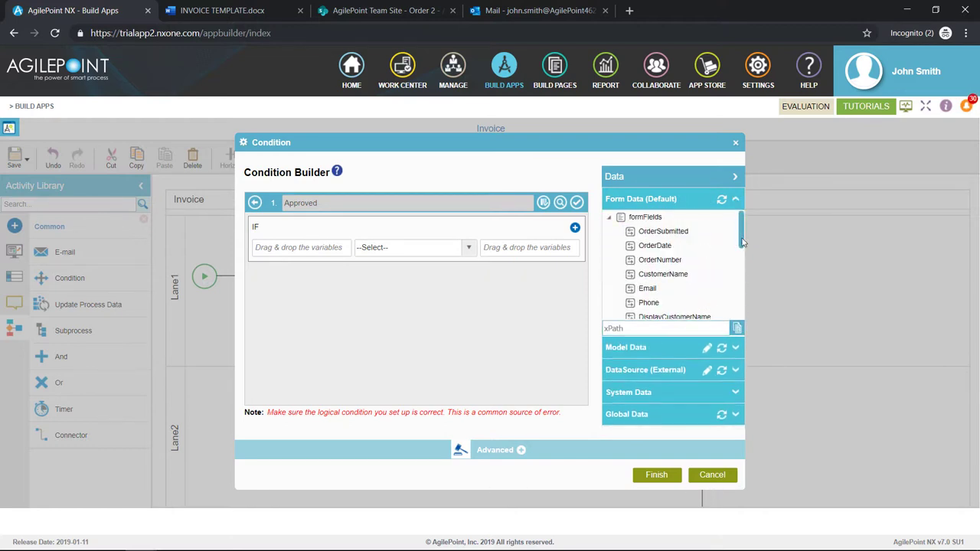
drag(742, 242, 742, 290)
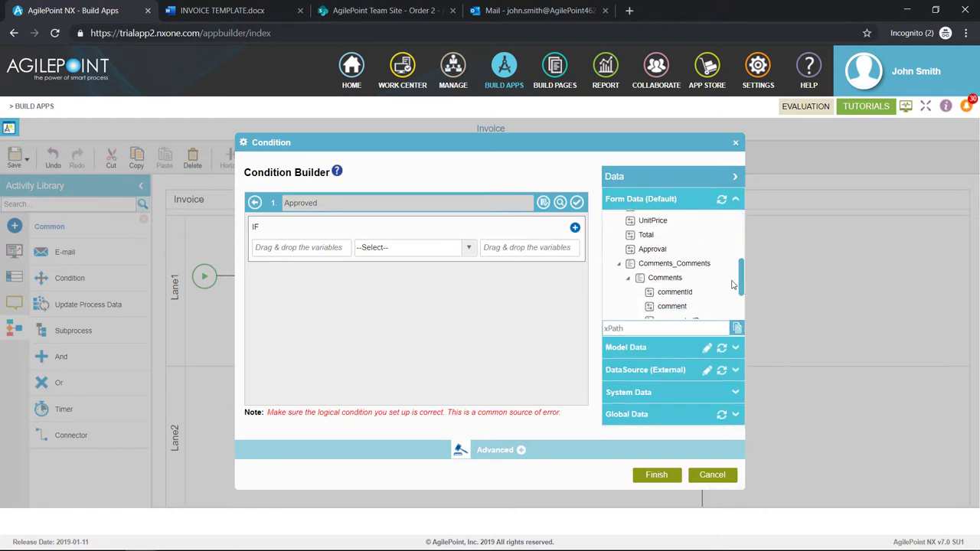
click(649, 263)
drag(653, 249, 303, 250)
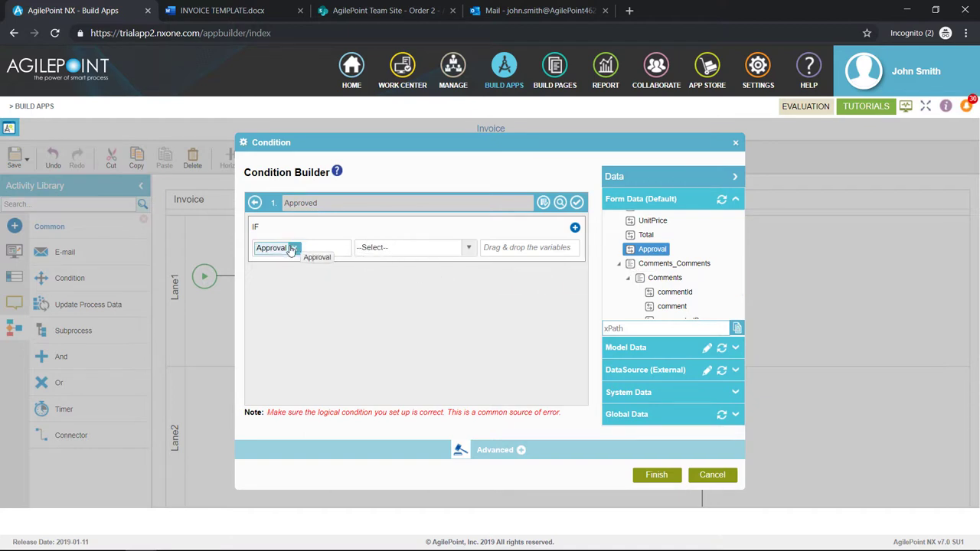
Step: Complete the Approved rule with the string comparison == and the value Approve, and finish the condition
click(375, 251)
click(360, 263)
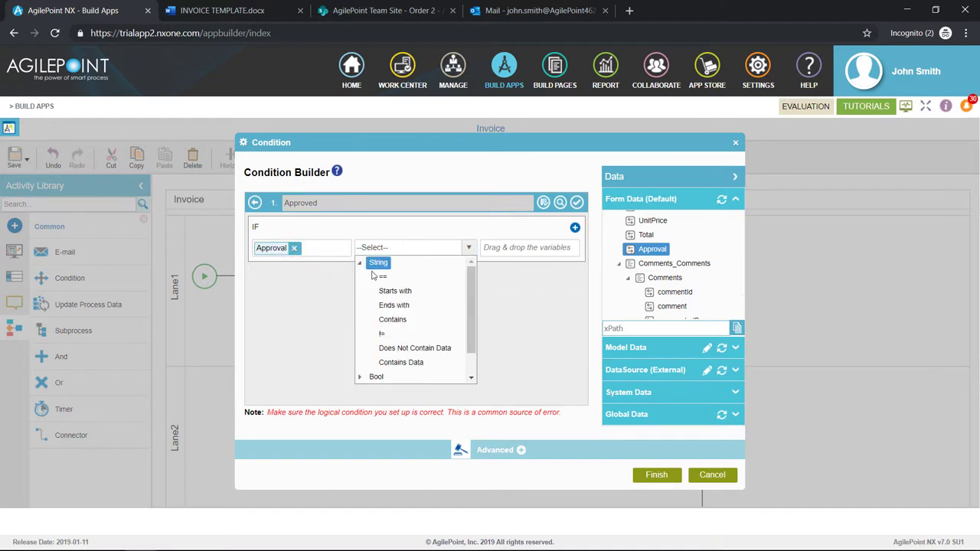
click(385, 277)
click(490, 250)
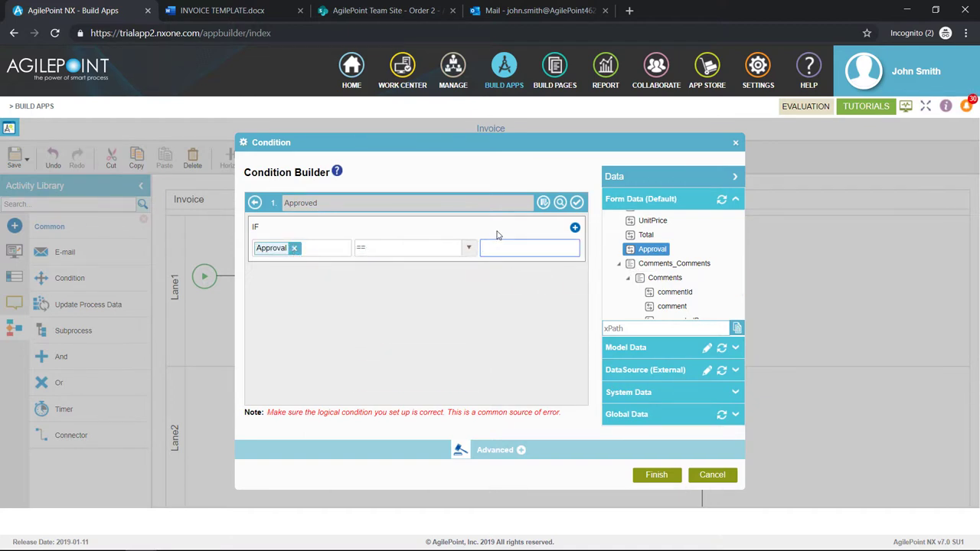
text(Approve)
click(254, 204)
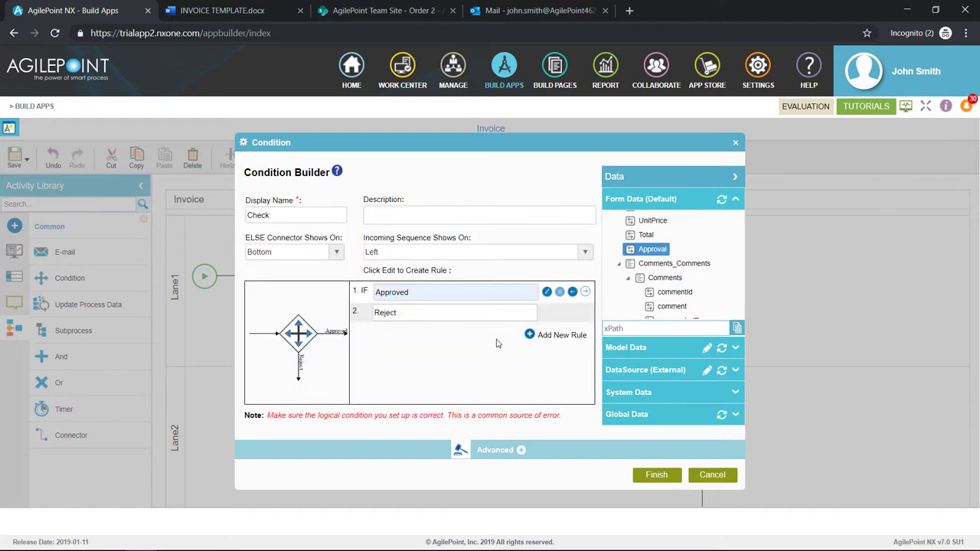
click(663, 476)
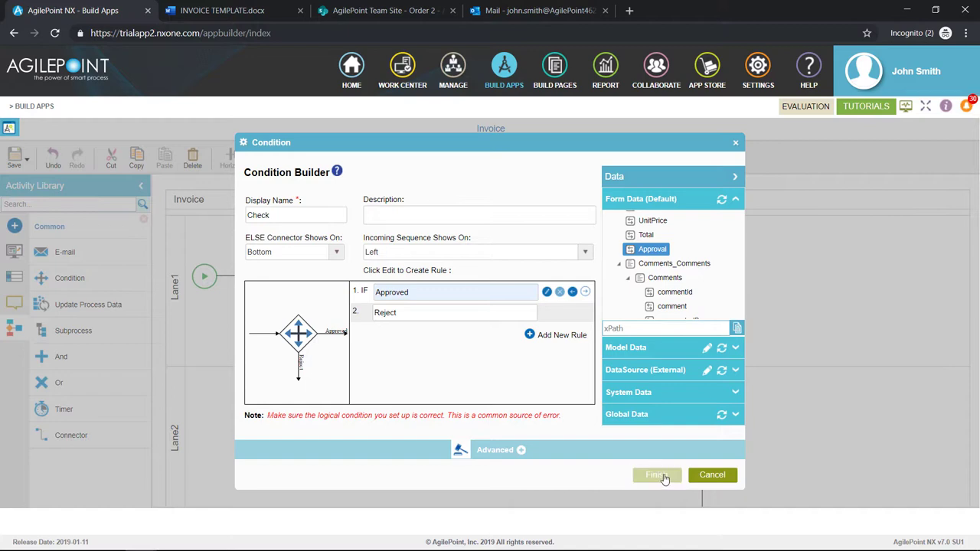
Step: Connect the condition's Reject path back to the Submit task and move the Approved connector's vertical segment close to the condition
scroll(547, 415, down, 1)
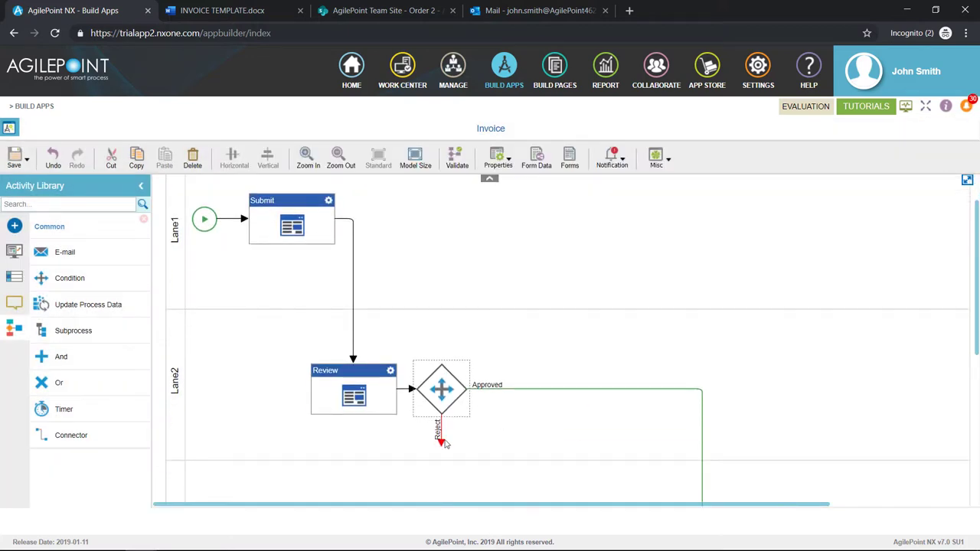
drag(441, 446, 295, 241)
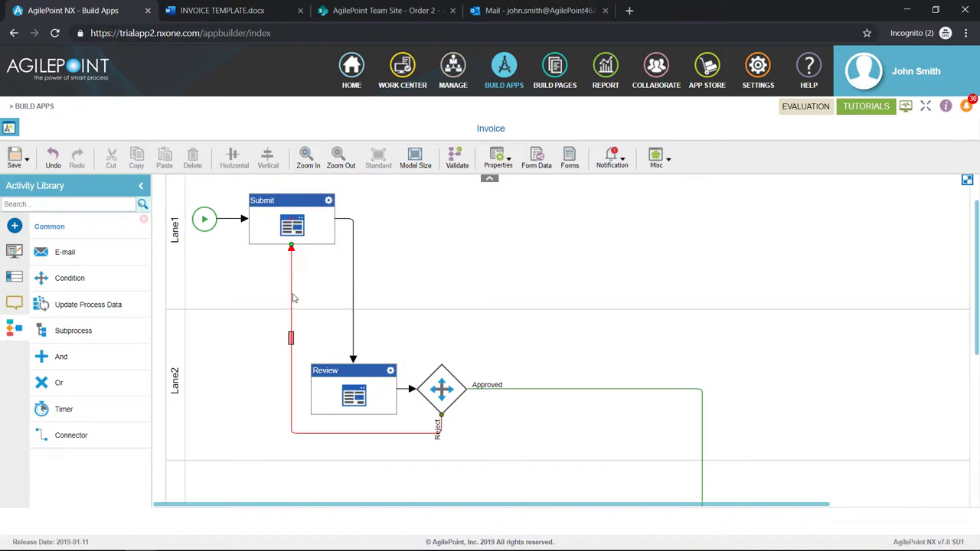
click(301, 272)
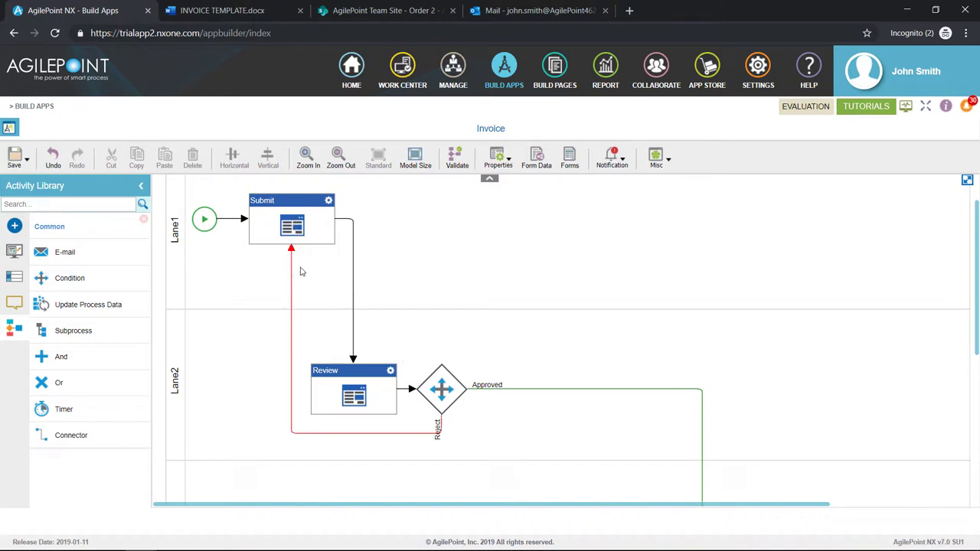
click(363, 283)
click(351, 322)
click(553, 364)
scroll(729, 399, down, 1)
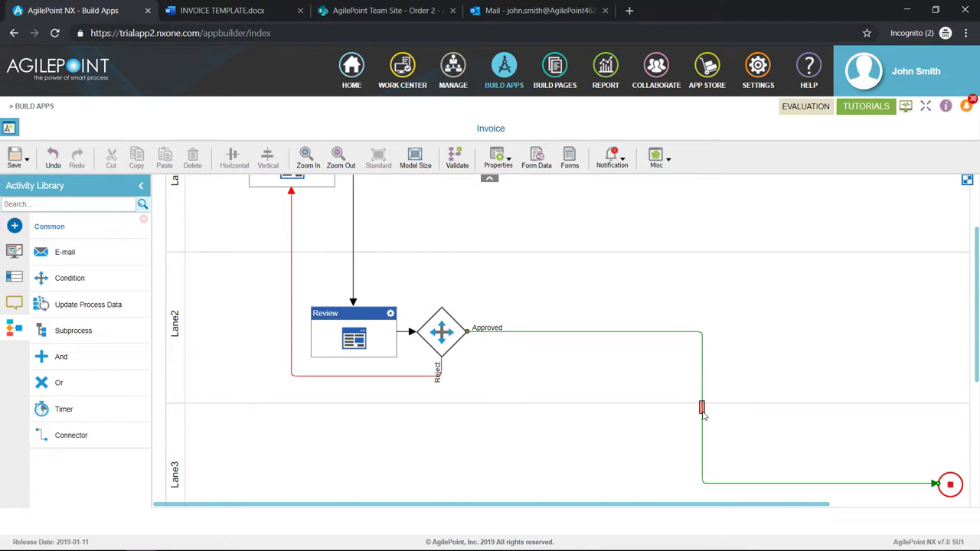
drag(702, 407, 479, 406)
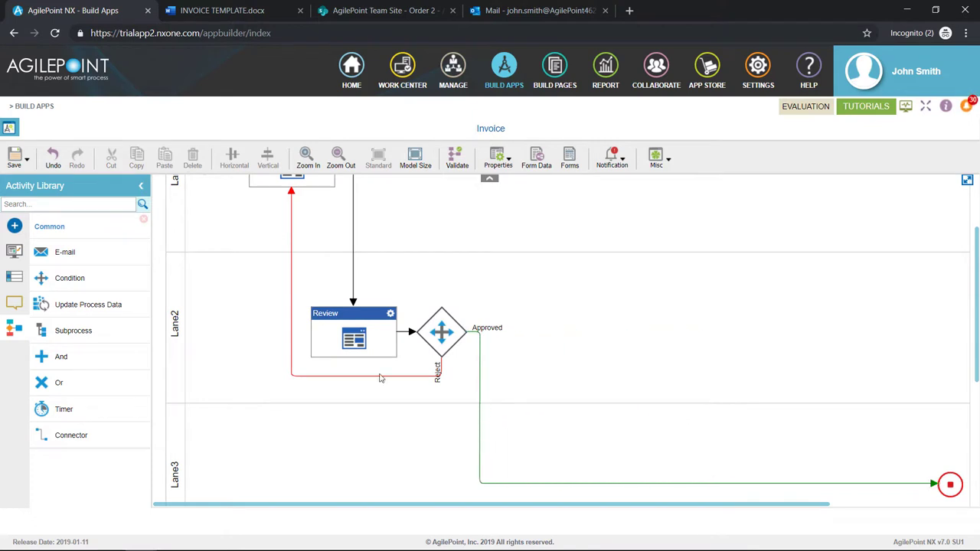
Step: Add the Document category to the activity library and dismiss the low-battery notice
click(14, 229)
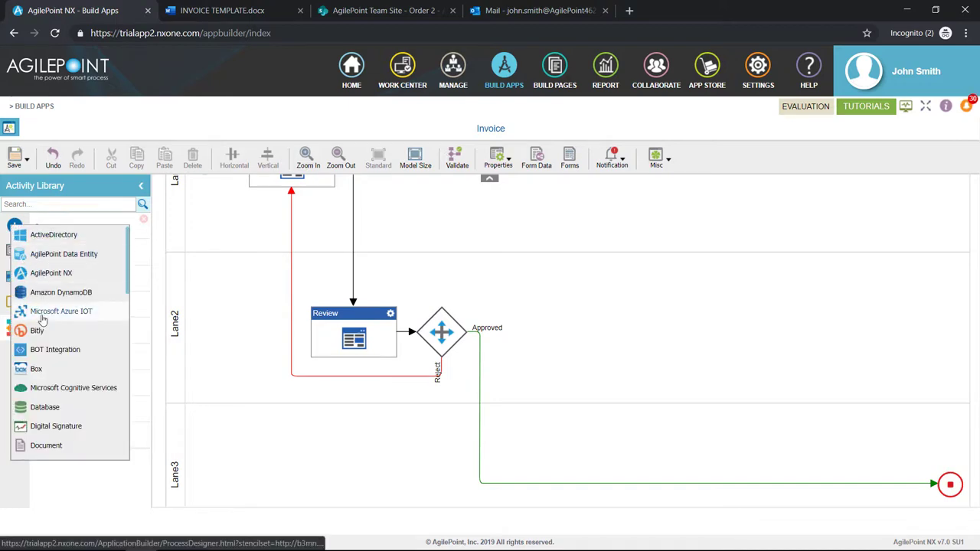
click(54, 447)
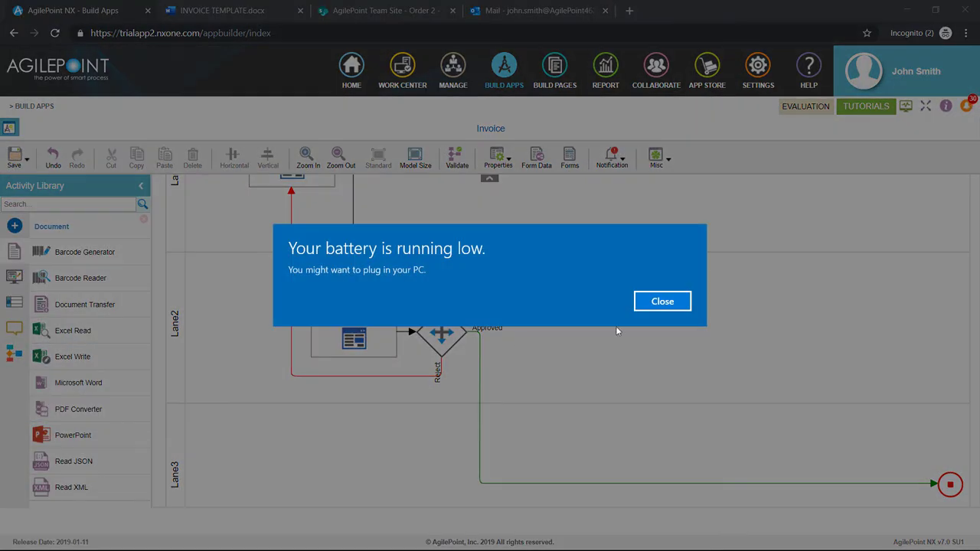
click(637, 303)
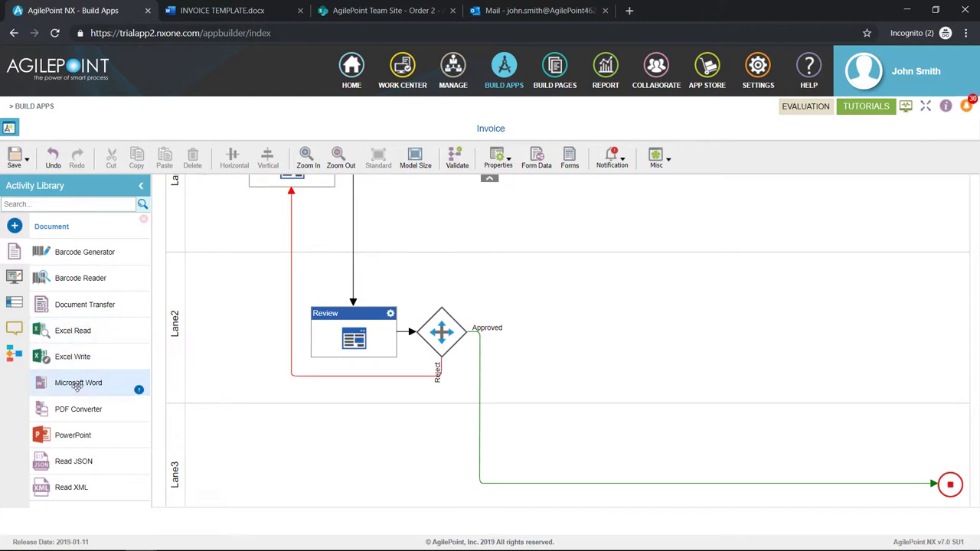
Step: Add a Microsoft Word activity on the Approved path in Lane3 and set its display name to "Creat Invoice"
drag(77, 387, 538, 466)
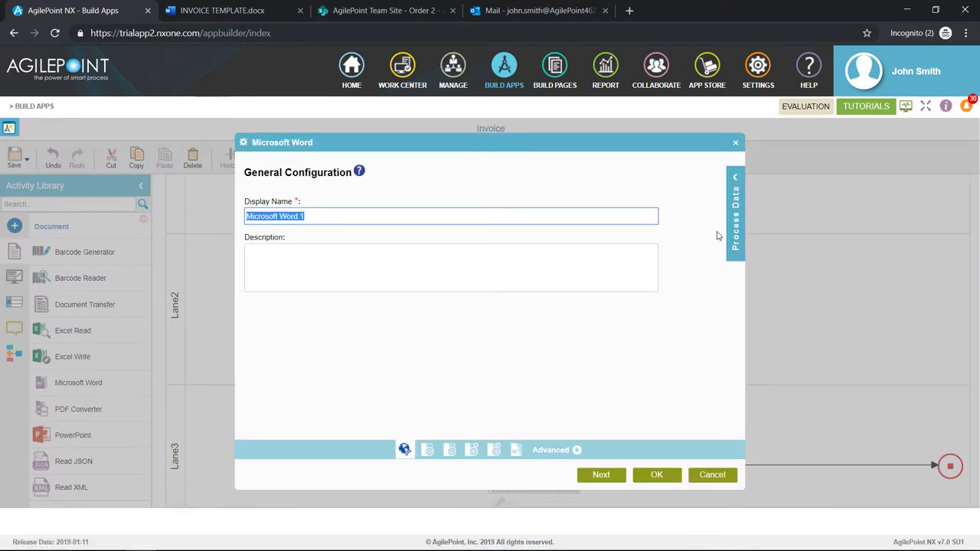
text(Creat Invoice)
click(602, 476)
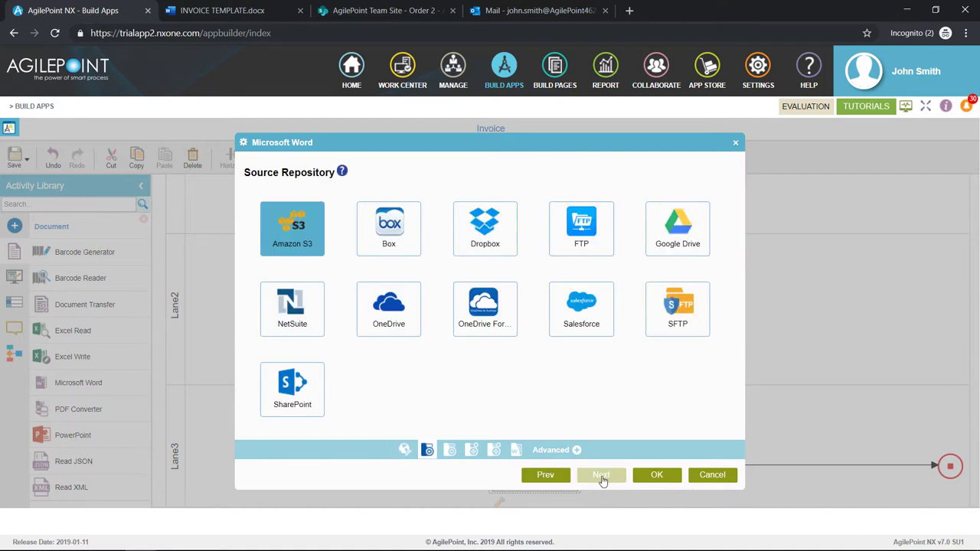
Step: Choose SharePoint as the source repository and use the Office 365 (Global) connection for it
click(294, 389)
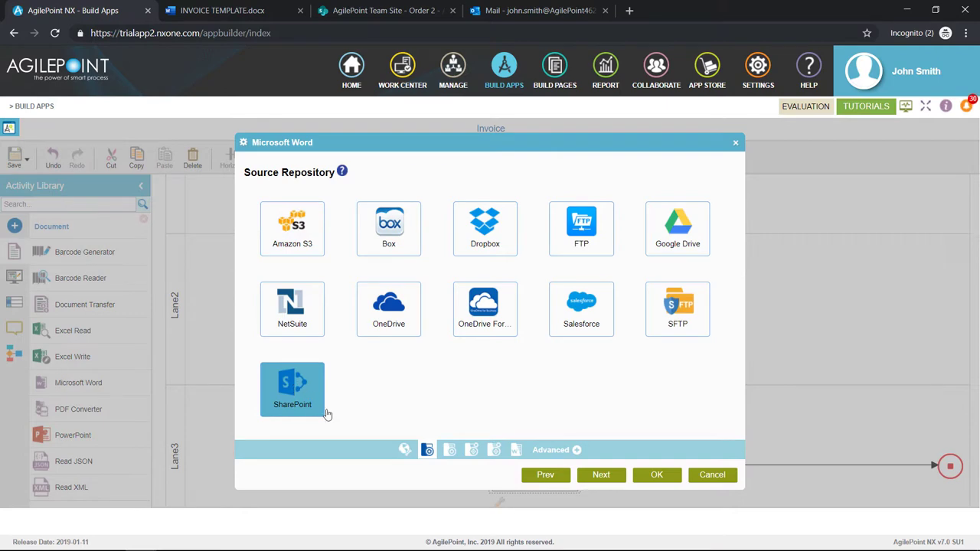
click(601, 476)
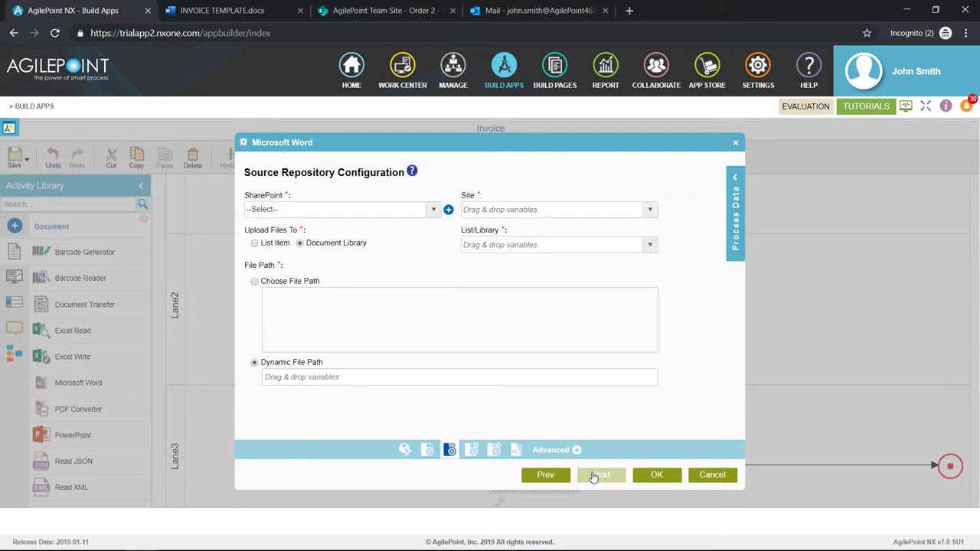
click(431, 210)
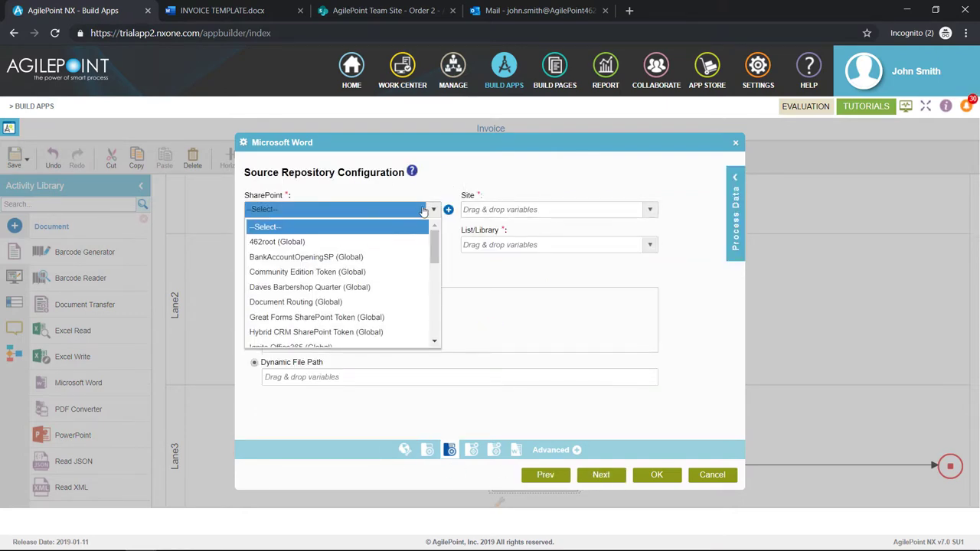
scroll(375, 264, down, 2)
scroll(367, 279, down, 3)
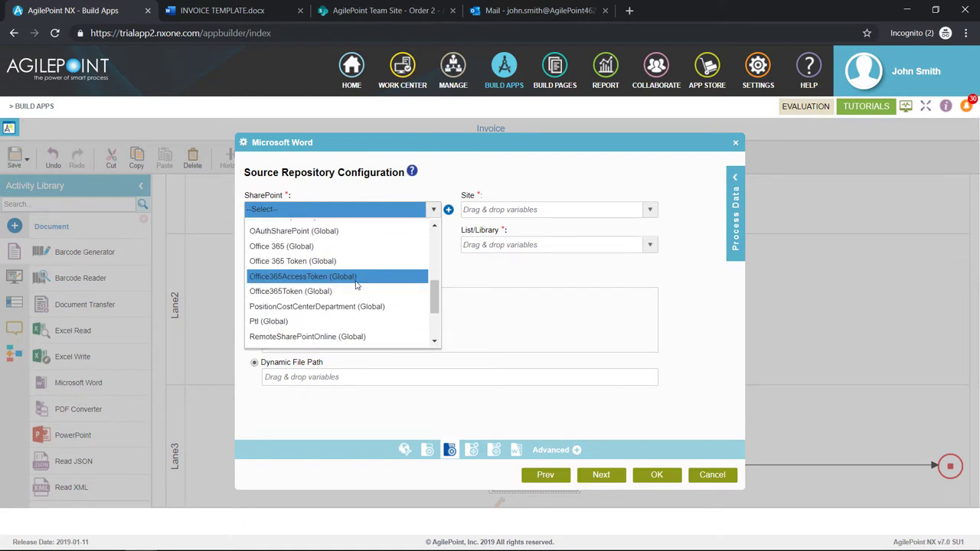
click(336, 246)
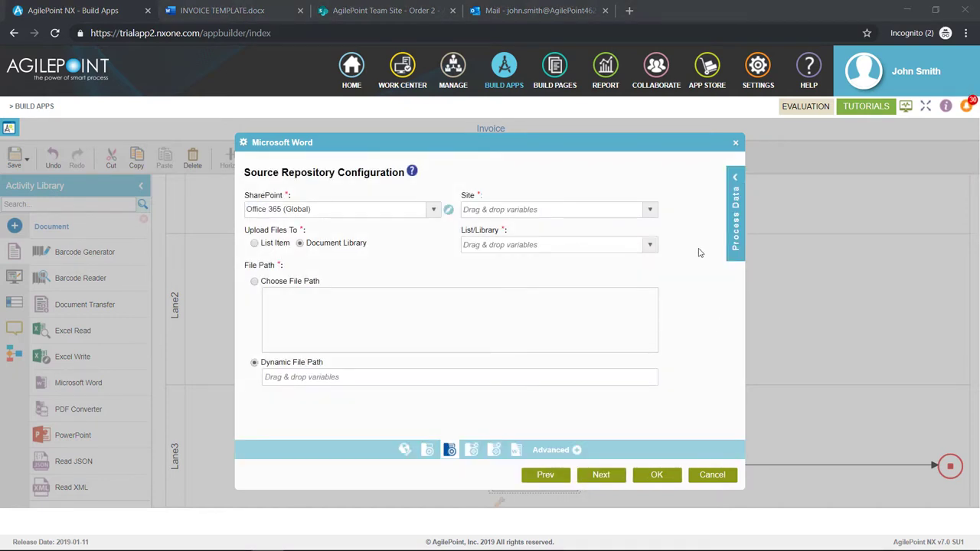
Step: Set the source site to / and the source document library to Templates
click(649, 210)
click(625, 232)
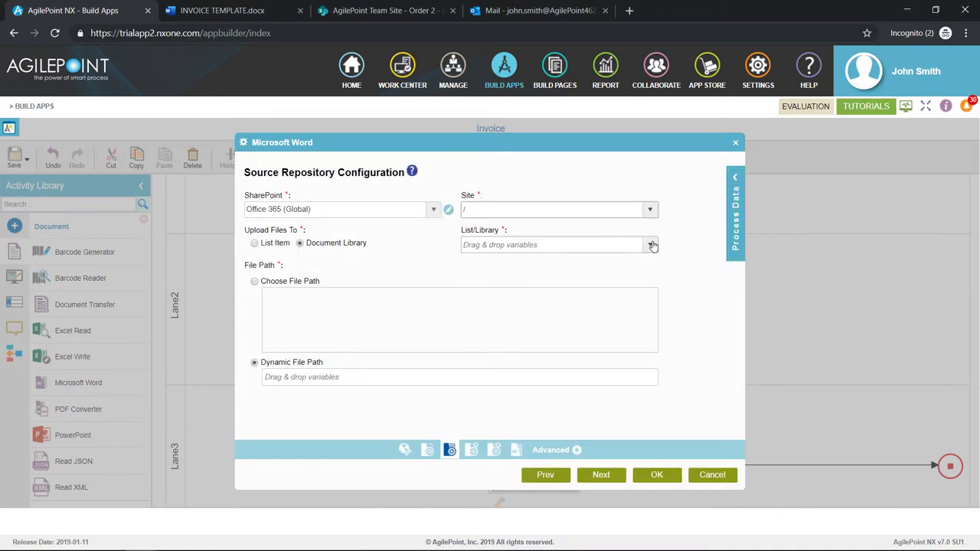
click(649, 245)
scroll(614, 317, down, 5)
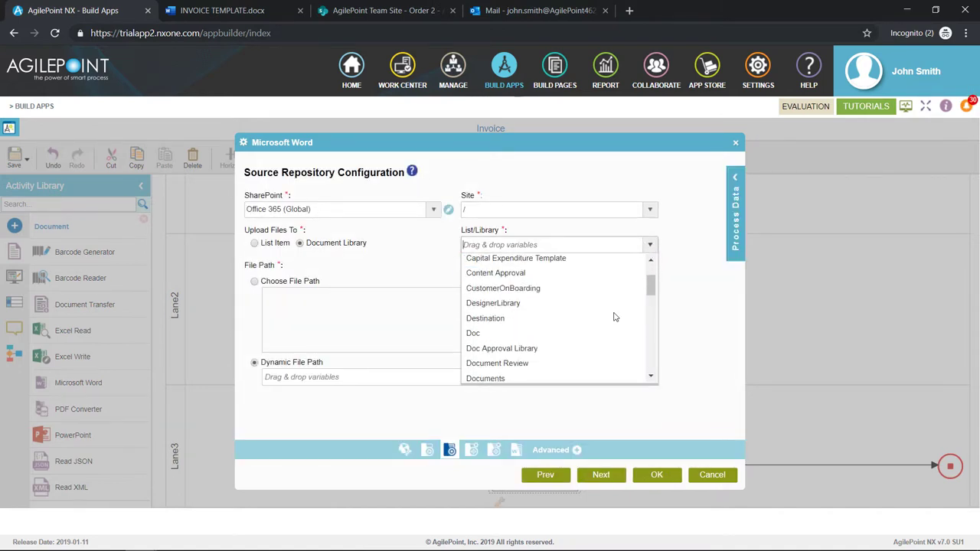
text(t)
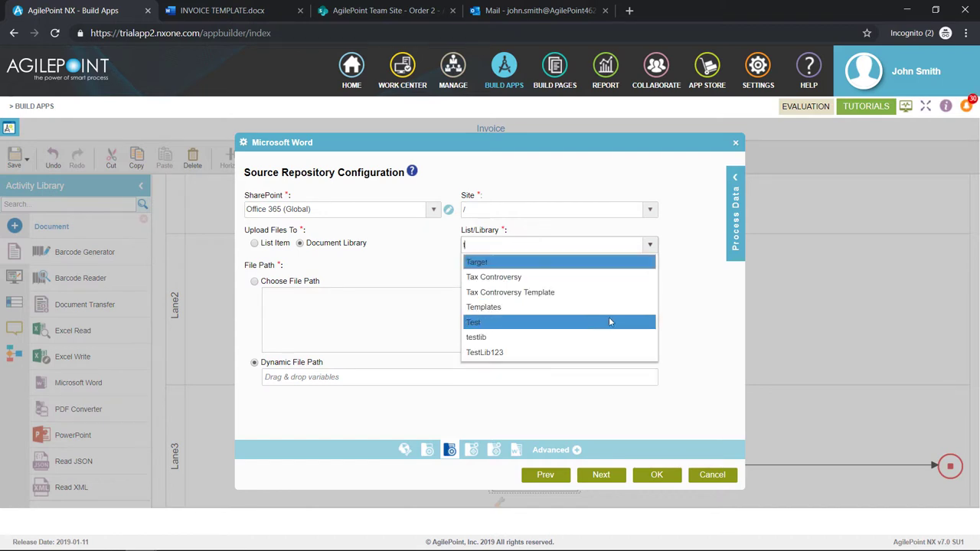
click(568, 307)
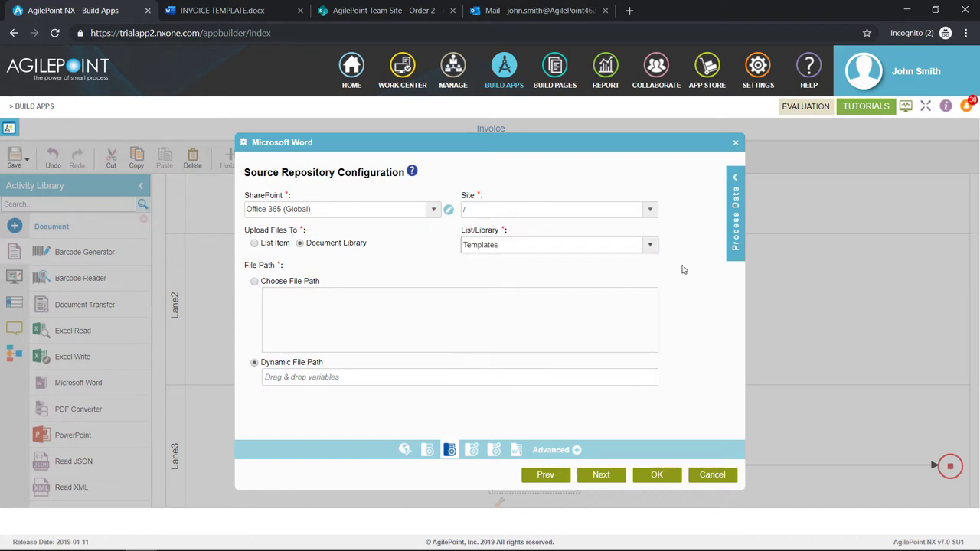
Step: Choose INVOICE TEMPLATE.docx in the Templates folder as the source file path and continue to the target repository
click(255, 282)
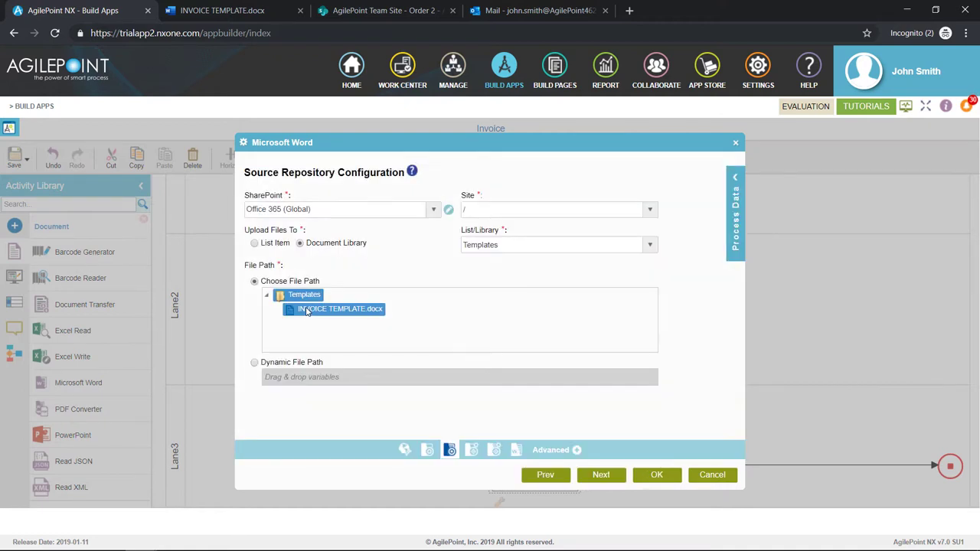
click(266, 15)
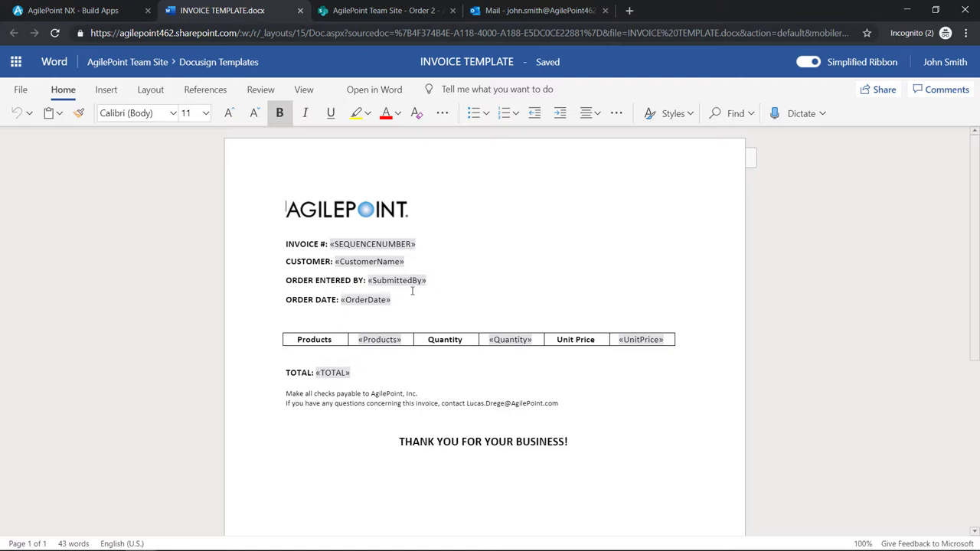
click(109, 10)
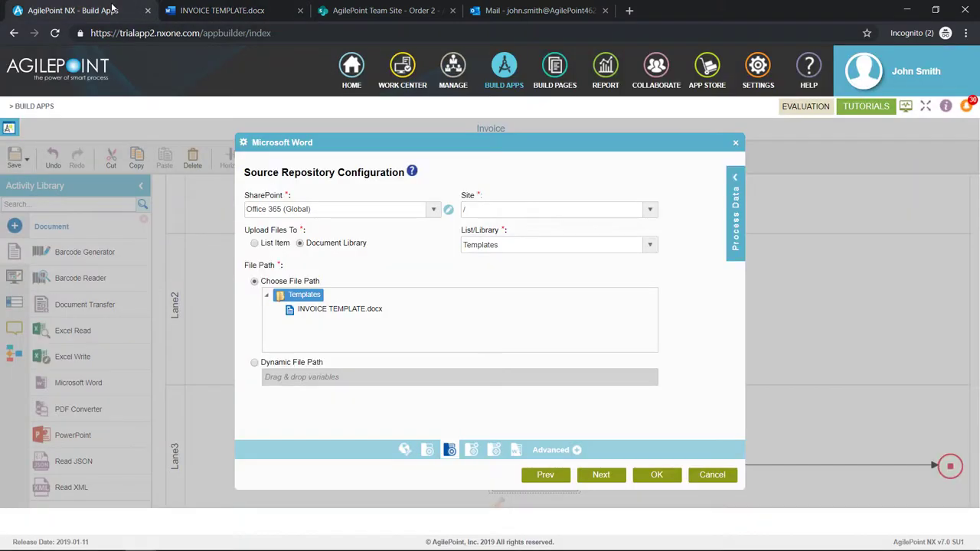
click(617, 476)
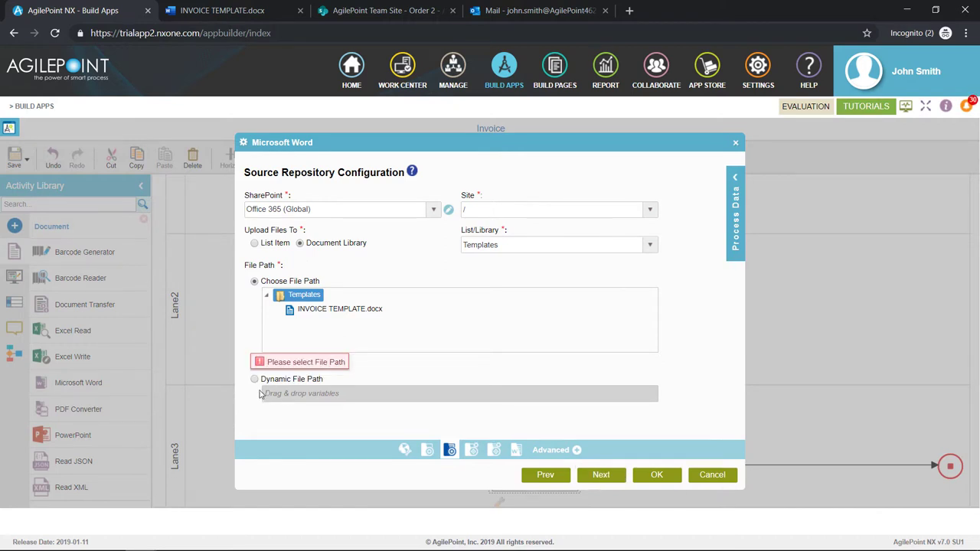
click(339, 309)
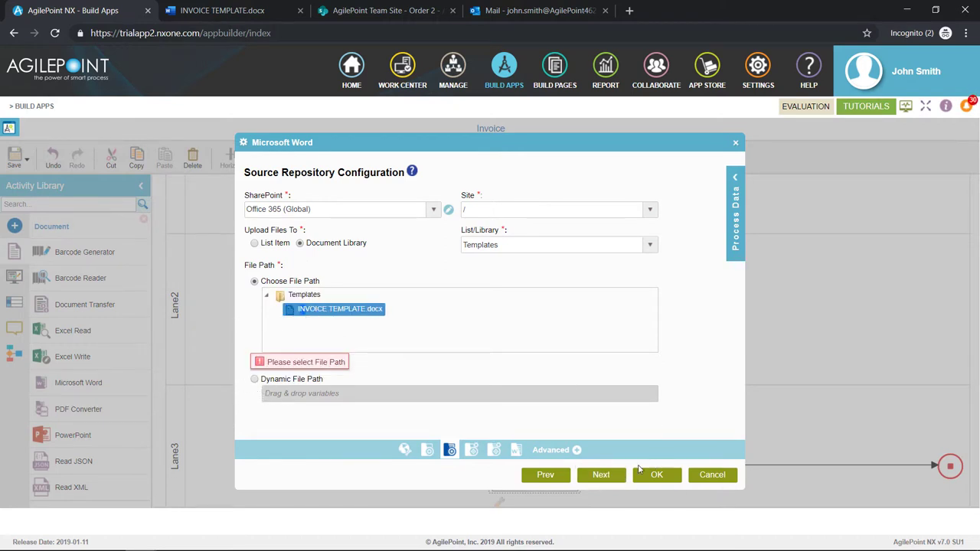
click(603, 474)
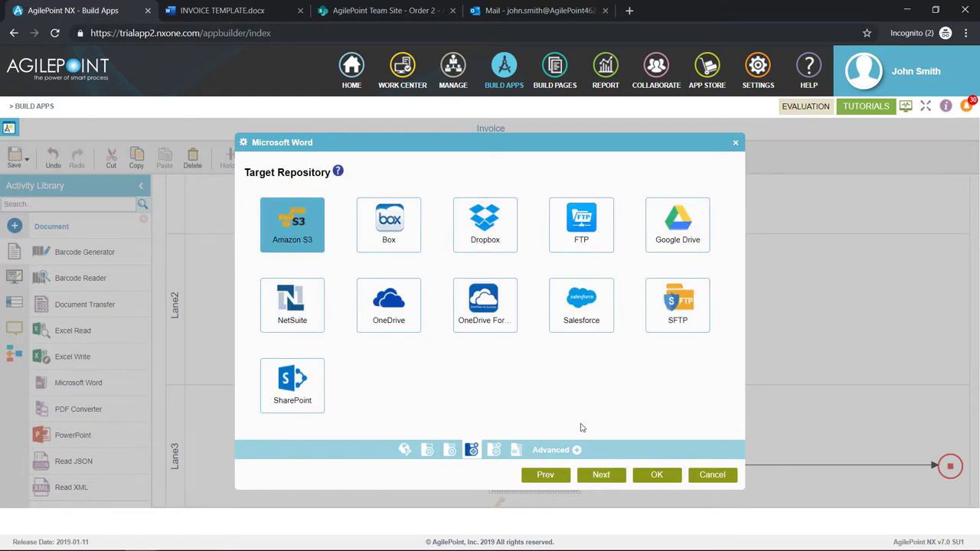
Step: Choose SharePoint as the target repository and use the Office 365 (Global) connection for it
click(309, 392)
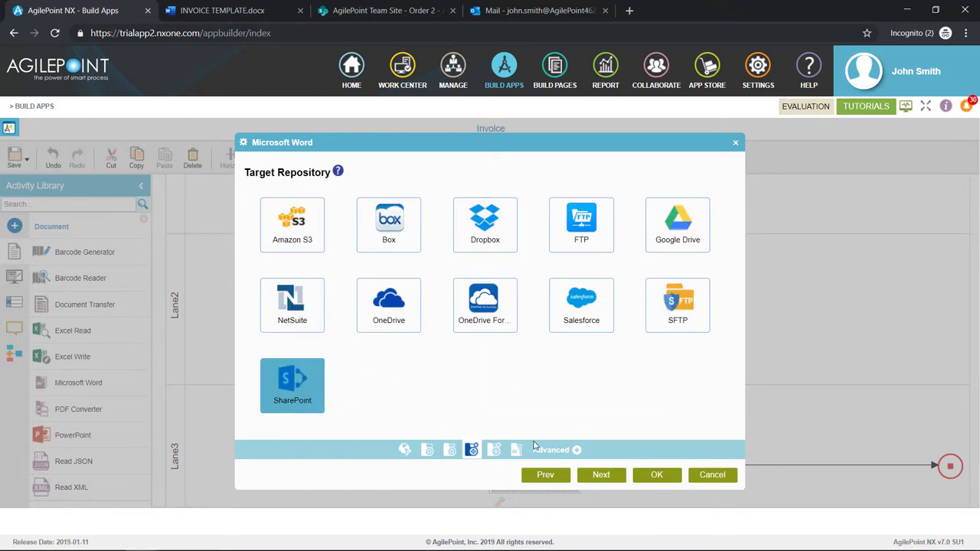
click(597, 475)
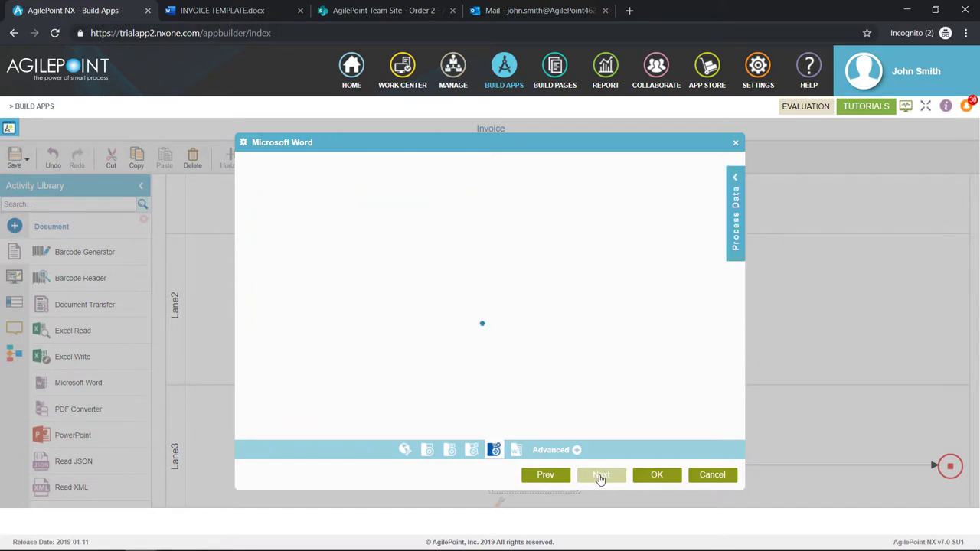
click(430, 203)
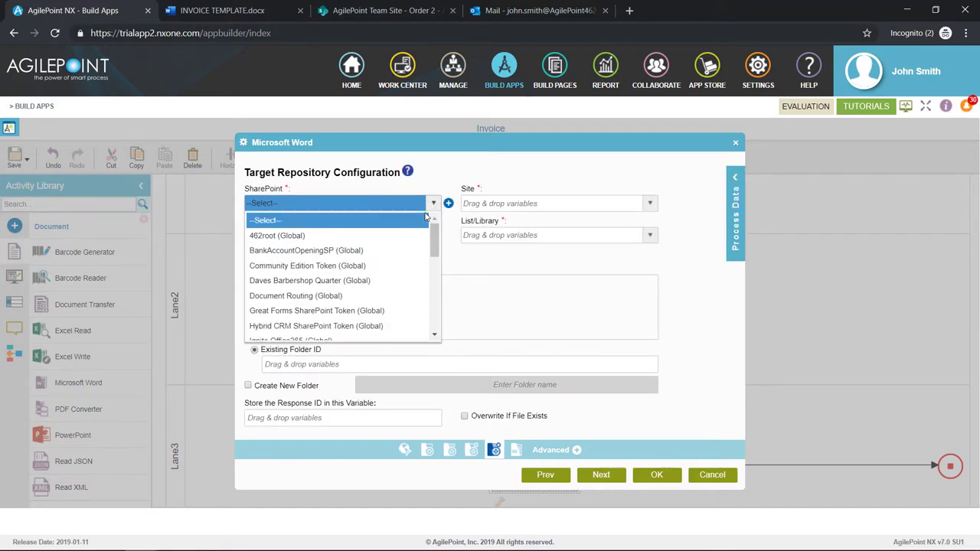
scroll(406, 275, down, 2)
click(383, 303)
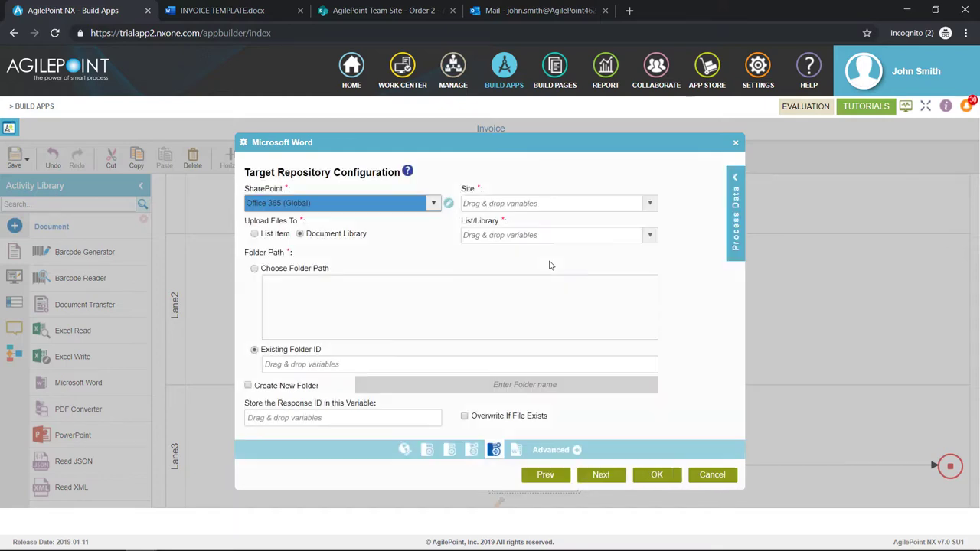
Step: Set the target site to / and the target document library to Order Management Invoices
click(649, 204)
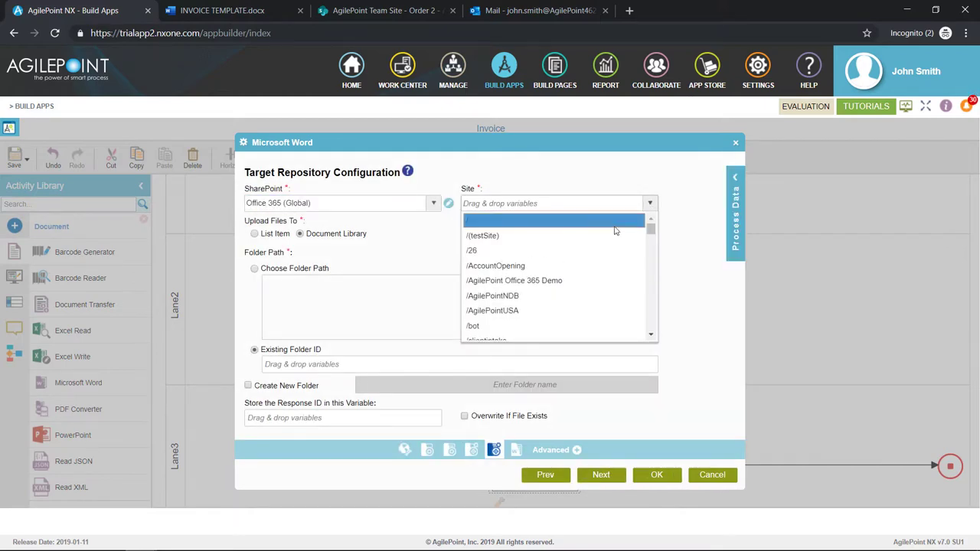
click(612, 222)
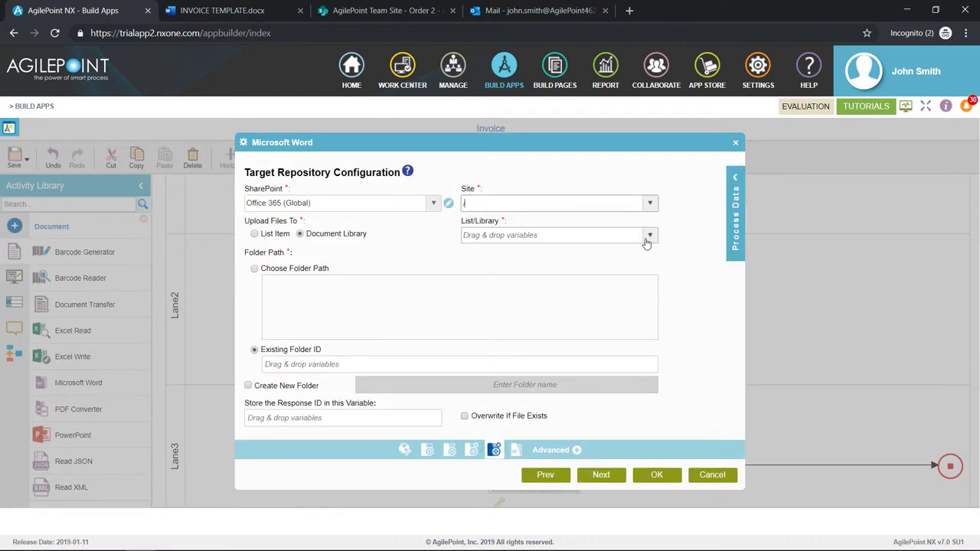
click(648, 237)
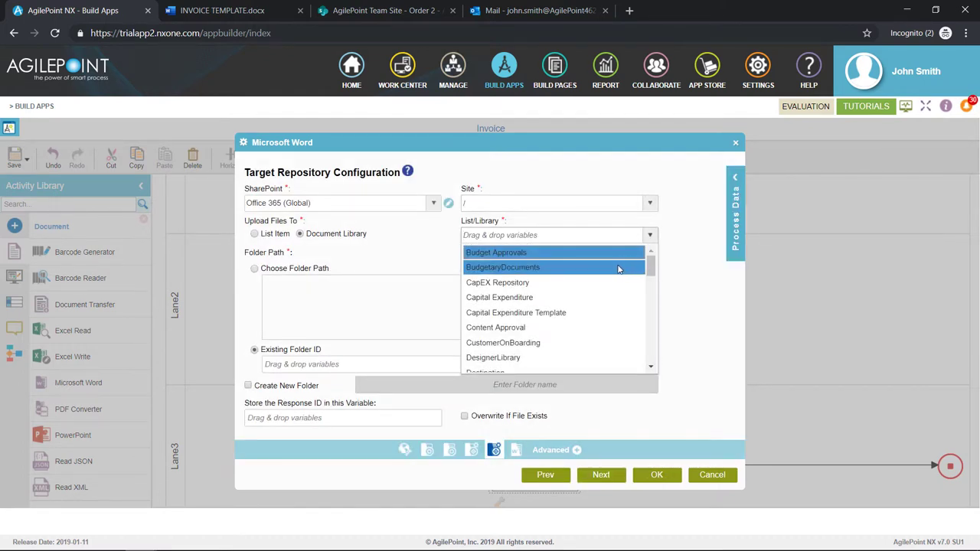
text(o)
click(603, 254)
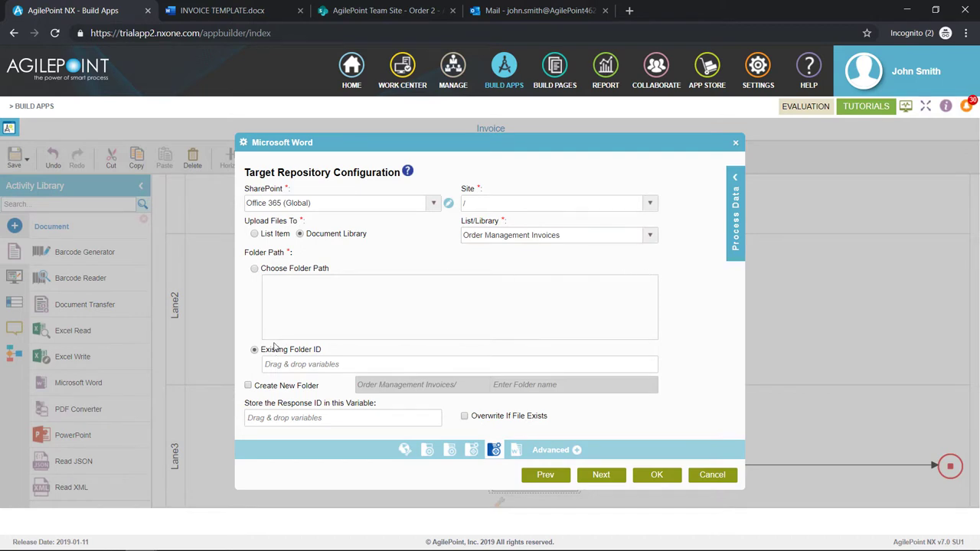
Step: Choose the Order Management Invoices folder as the target path and create a new folder in it named with the OrderNumber form field
click(254, 269)
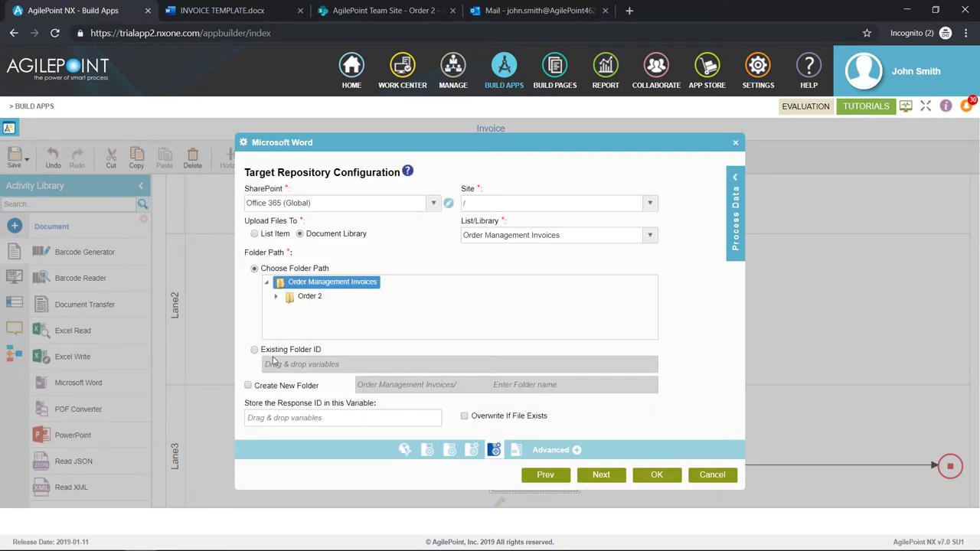
click(248, 385)
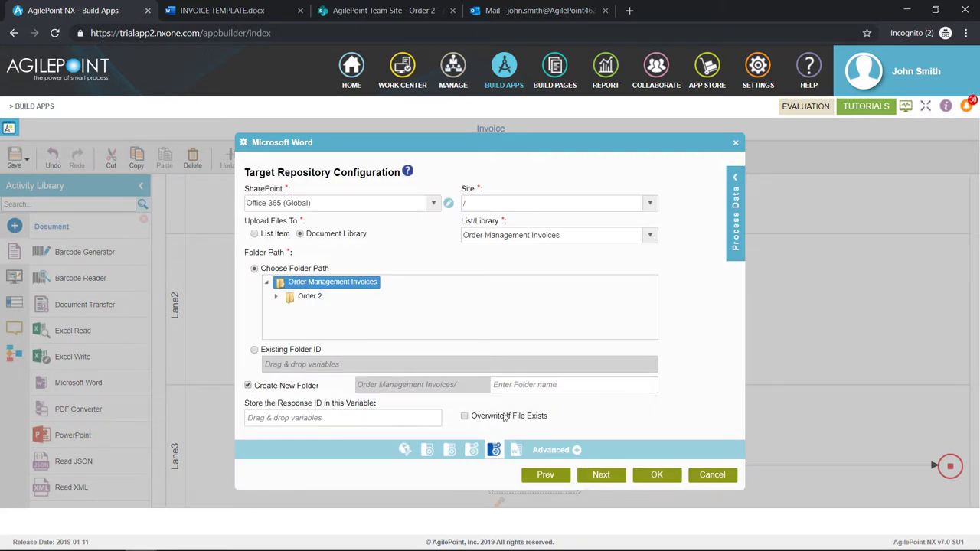
click(546, 388)
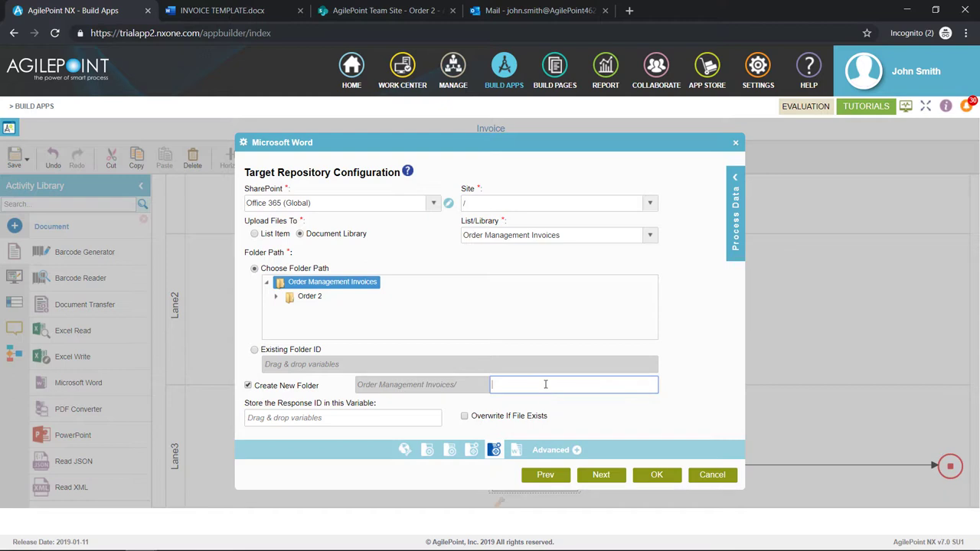
click(736, 181)
click(689, 202)
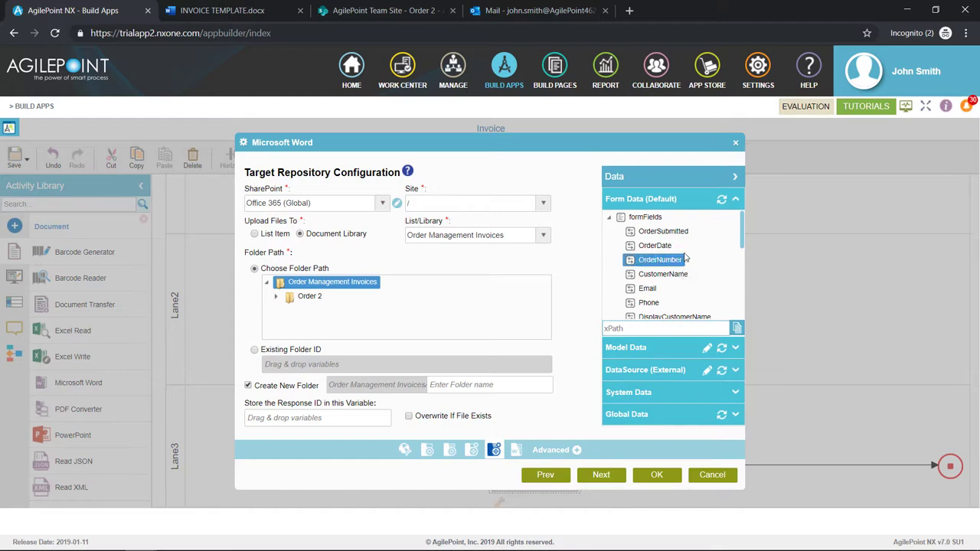
click(678, 261)
drag(679, 261, 494, 385)
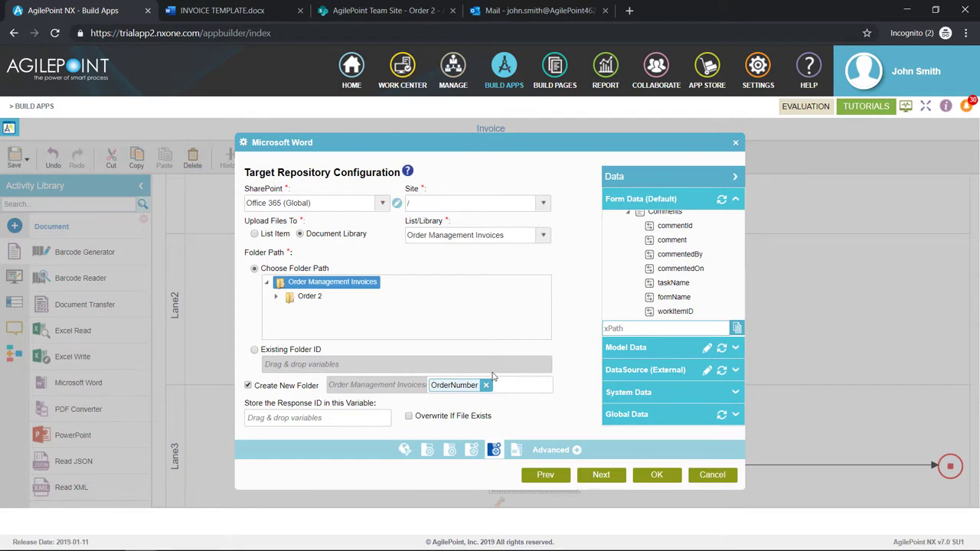
click(586, 476)
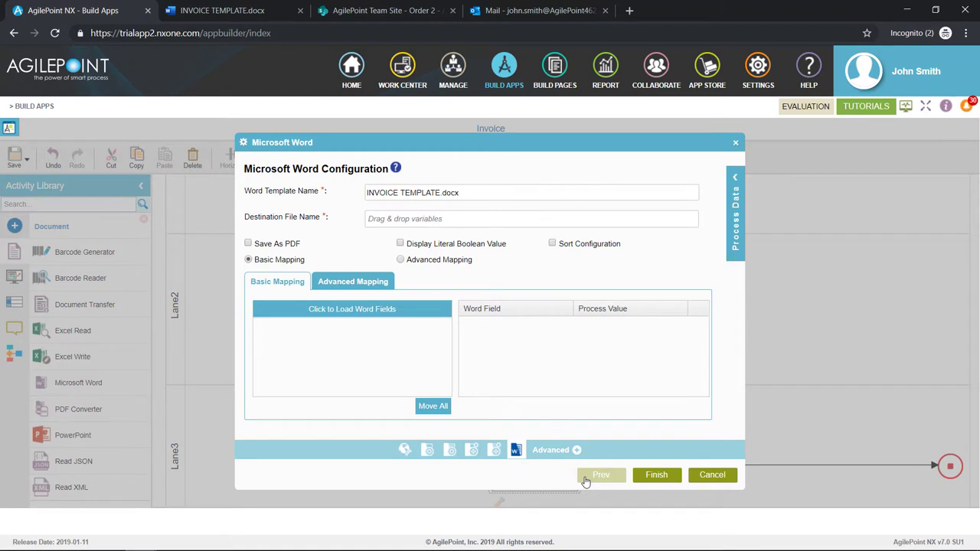
Step: Use the OrderNumber form field as the destination file name and enable saving the document as PDF
click(452, 224)
click(733, 179)
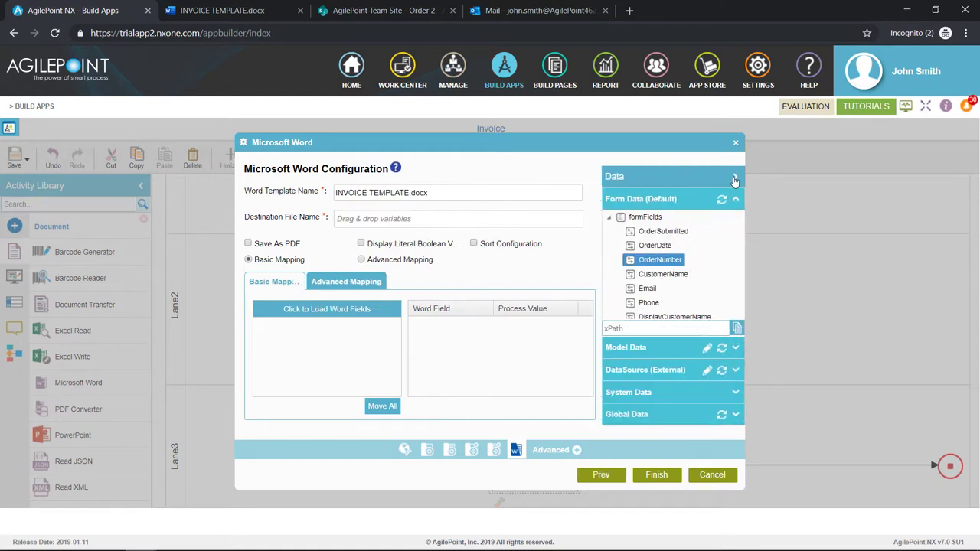
drag(670, 261, 449, 222)
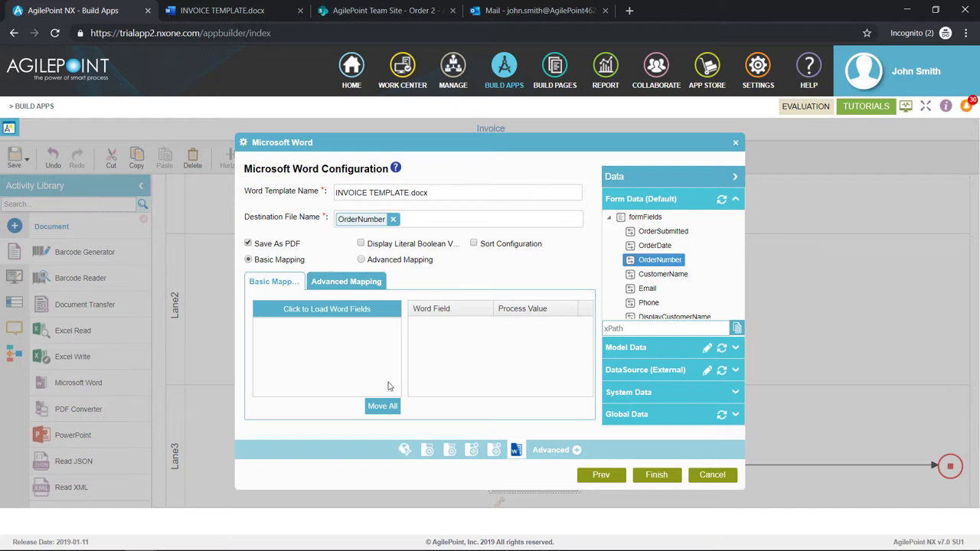
Step: Load the Word template's fields and add all of them to the basic mapping table
click(366, 313)
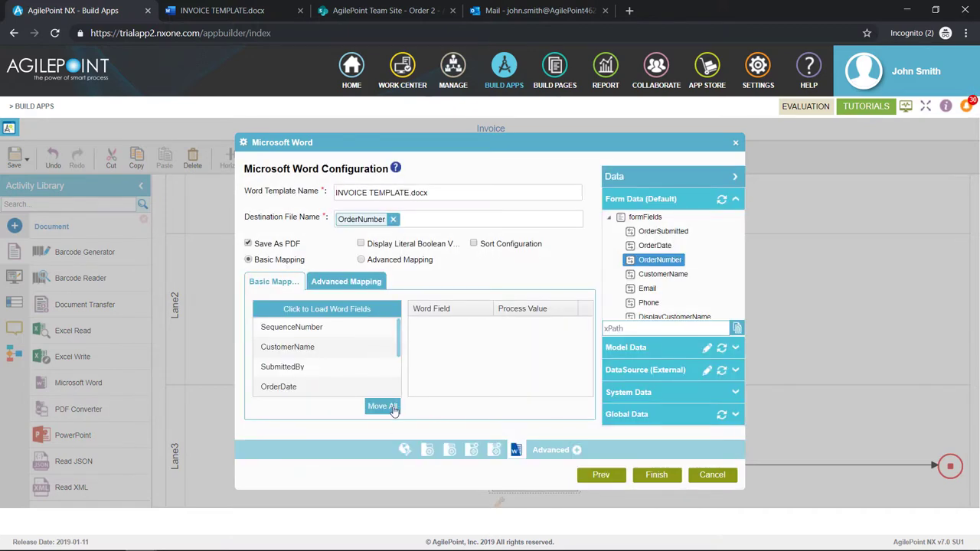
click(383, 407)
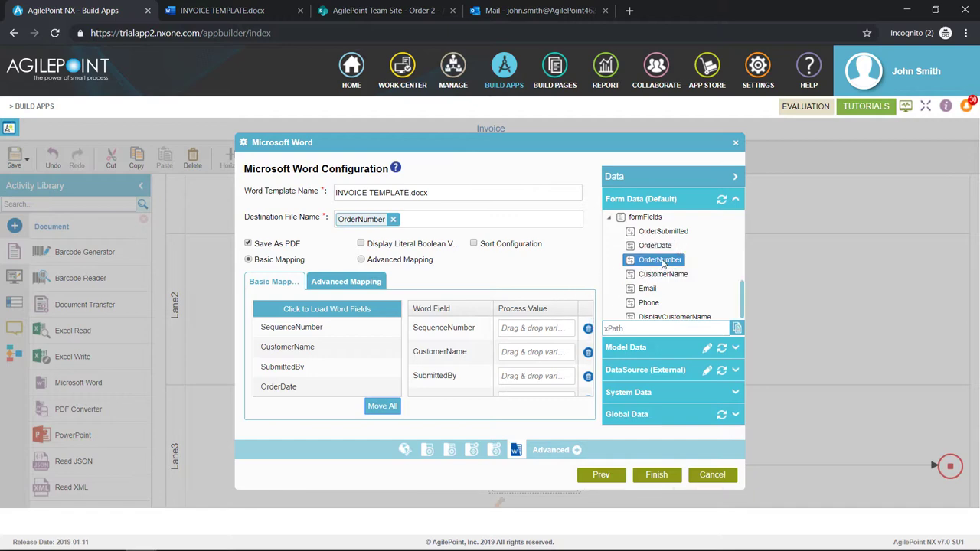
Step: Map the Word fields SequenceNumber to OrderNumber, CustomerName to DisplayCustomerName, and SubmittedBy to OrderSubmitted from the form data
drag(662, 262, 536, 329)
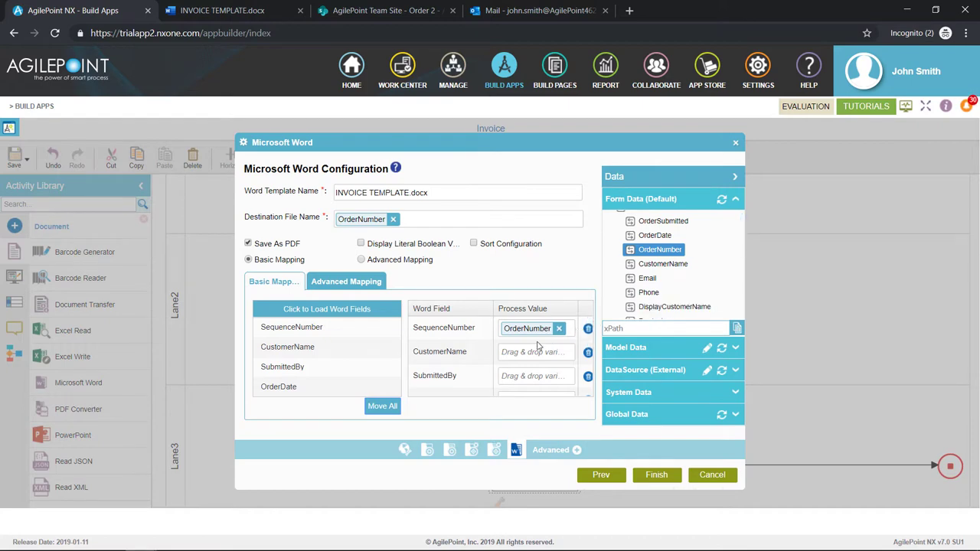
scroll(688, 283, down, 2)
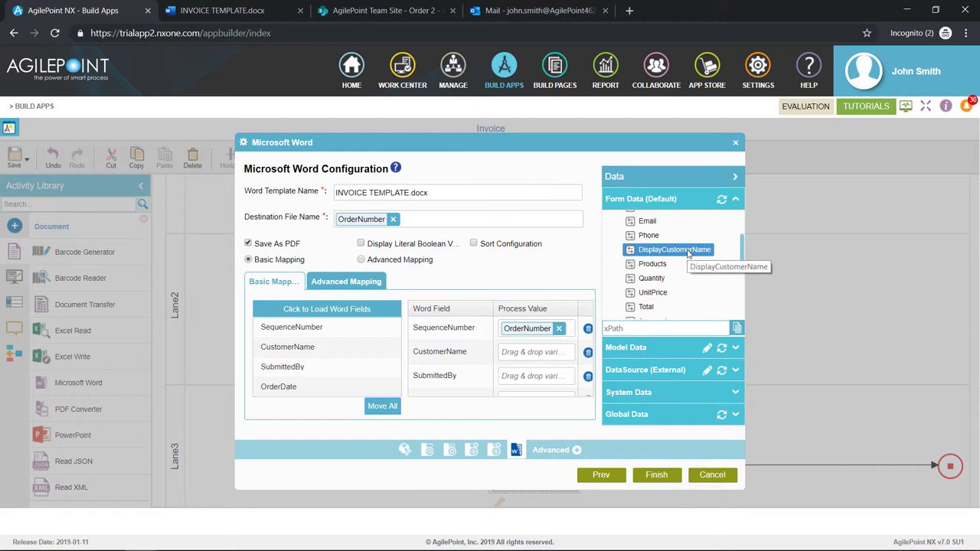
drag(688, 252, 534, 353)
scroll(677, 246, up, 5)
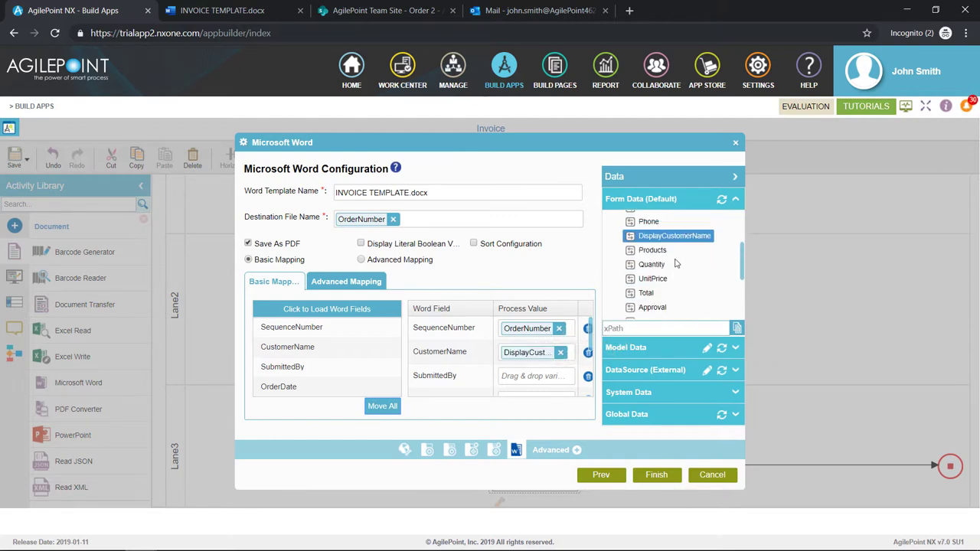
click(674, 260)
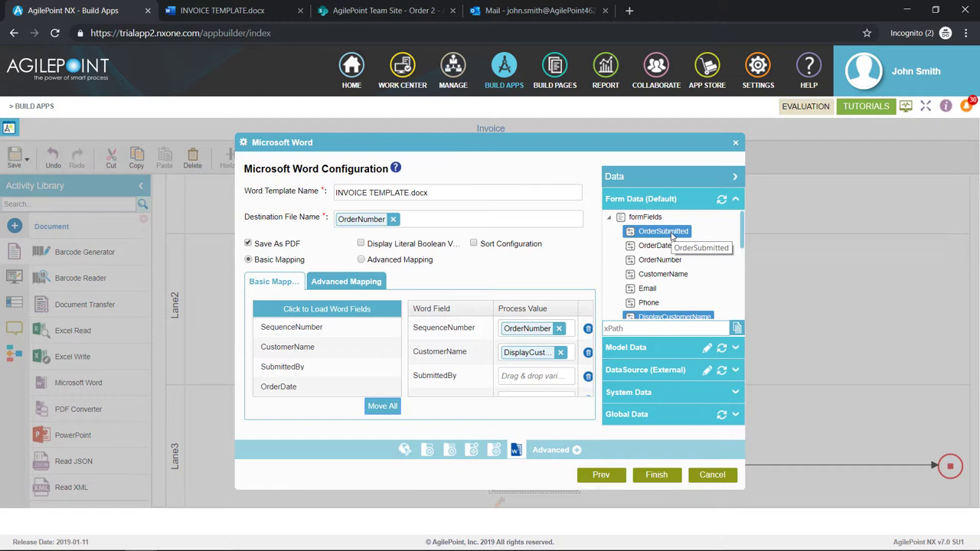
drag(672, 238, 540, 377)
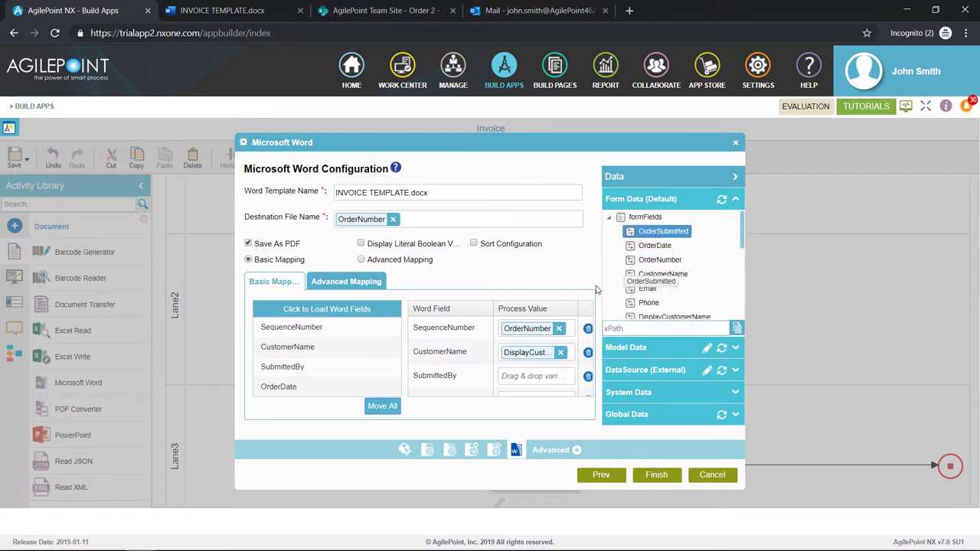
drag(598, 289, 540, 376)
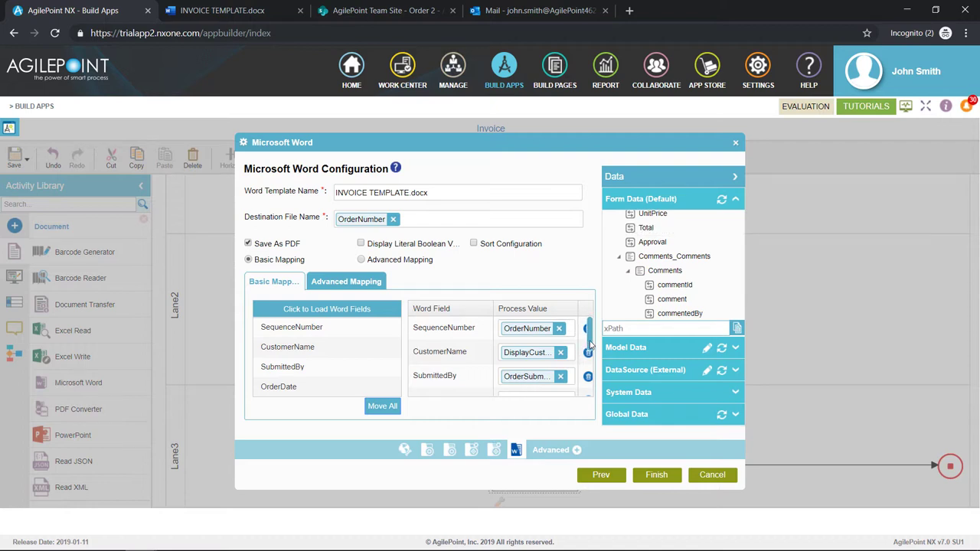
Step: Map the Word fields OrderDate and Products to the form fields of the same names
scroll(589, 345, down, 2)
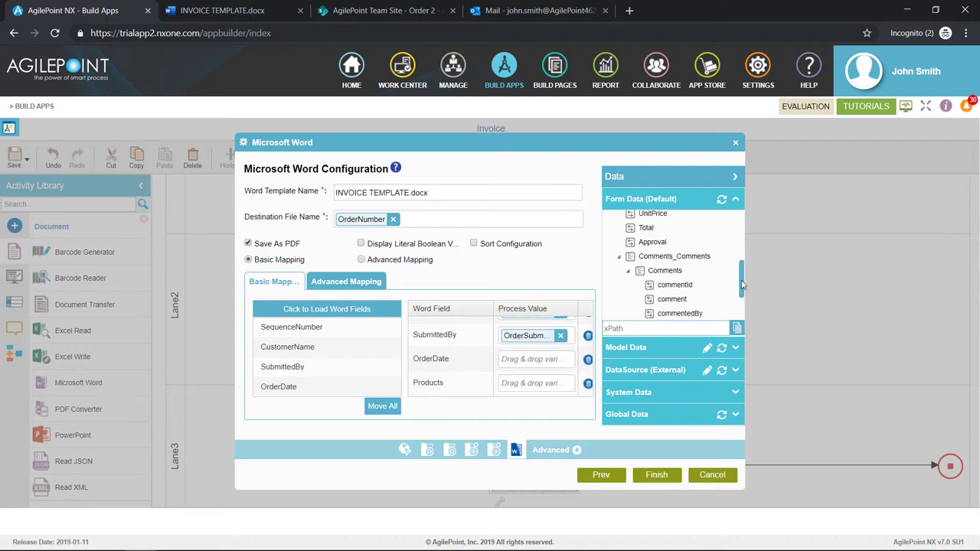
drag(742, 285, 743, 230)
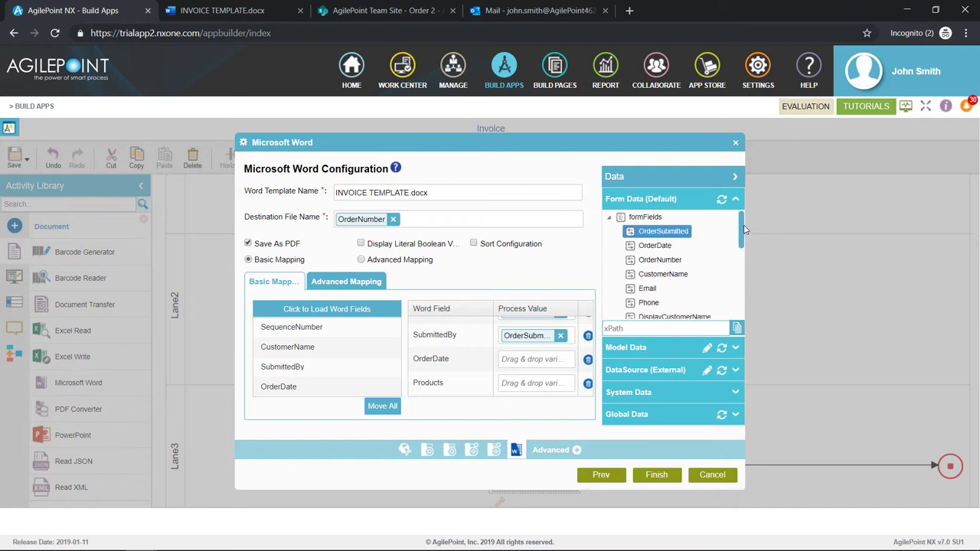
drag(655, 245, 527, 358)
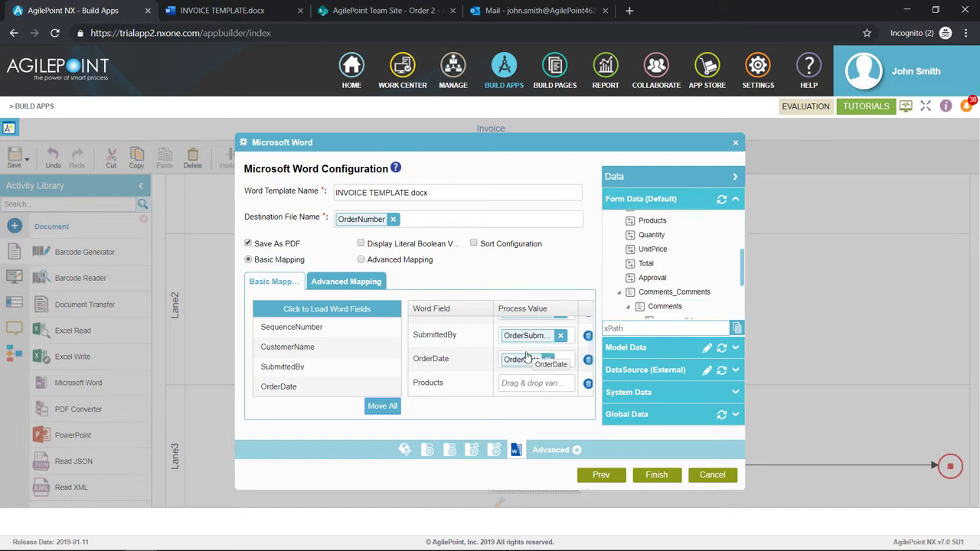
drag(744, 281, 743, 269)
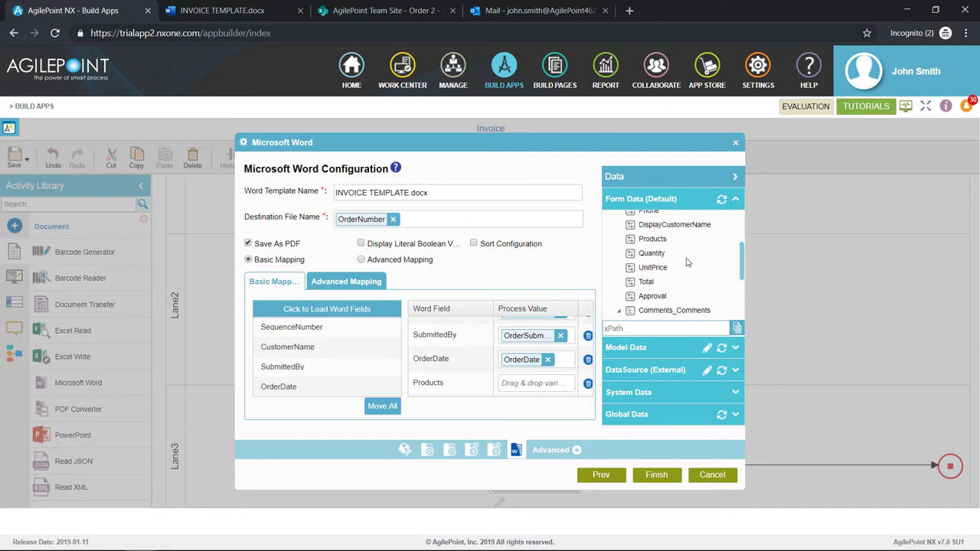
drag(652, 240, 536, 383)
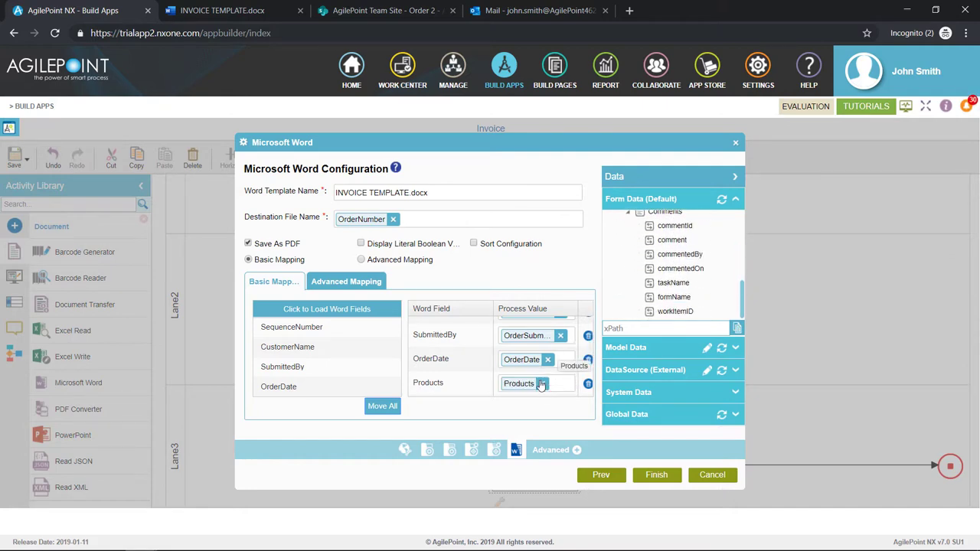
Step: Map the Word fields Quantity, UnitPrice and TOTAL to the Quantity, UnitPrice and Total form fields, and finish the Microsoft Word configuration
scroll(592, 351, down, 2)
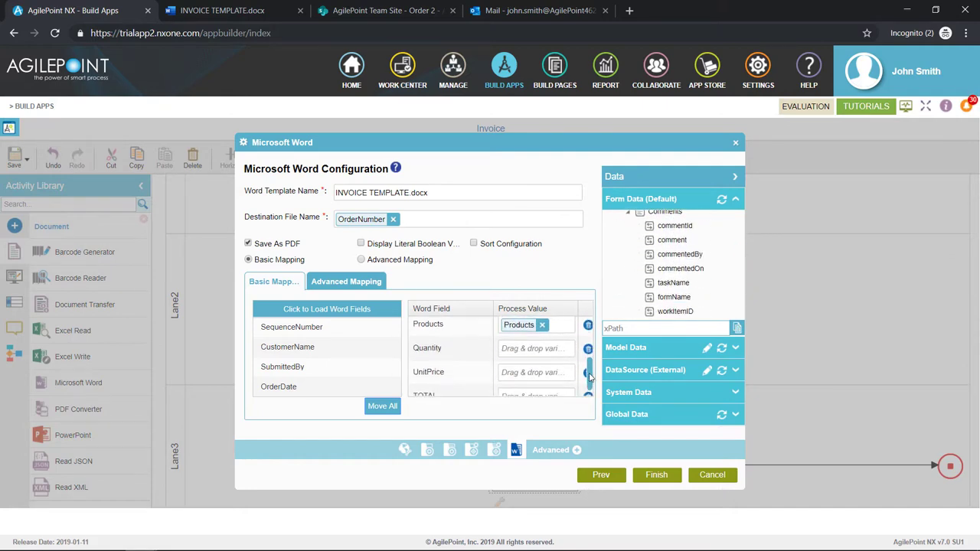
scroll(667, 284, up, 3)
drag(652, 250, 545, 356)
scroll(656, 264, up, 3)
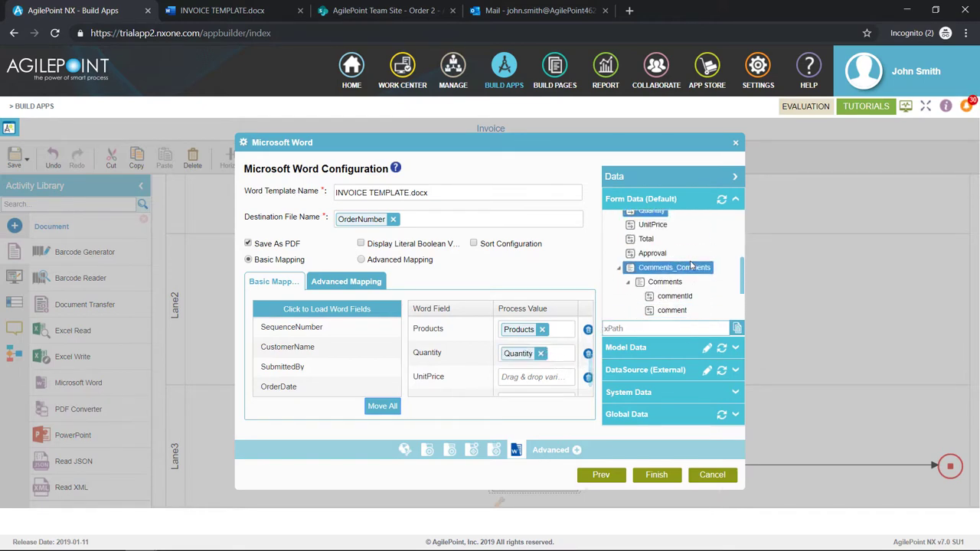
drag(657, 298, 536, 376)
scroll(652, 283, up, 5)
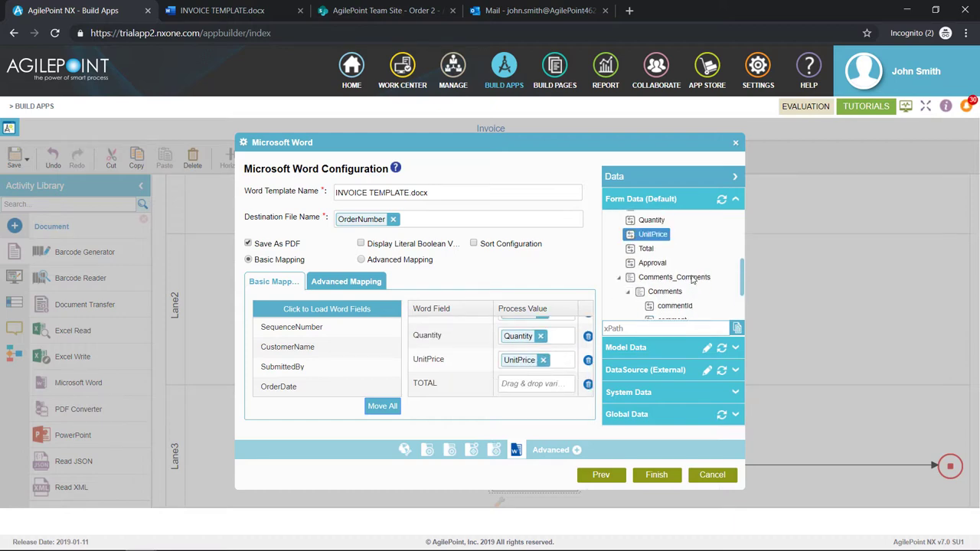
drag(650, 285, 536, 384)
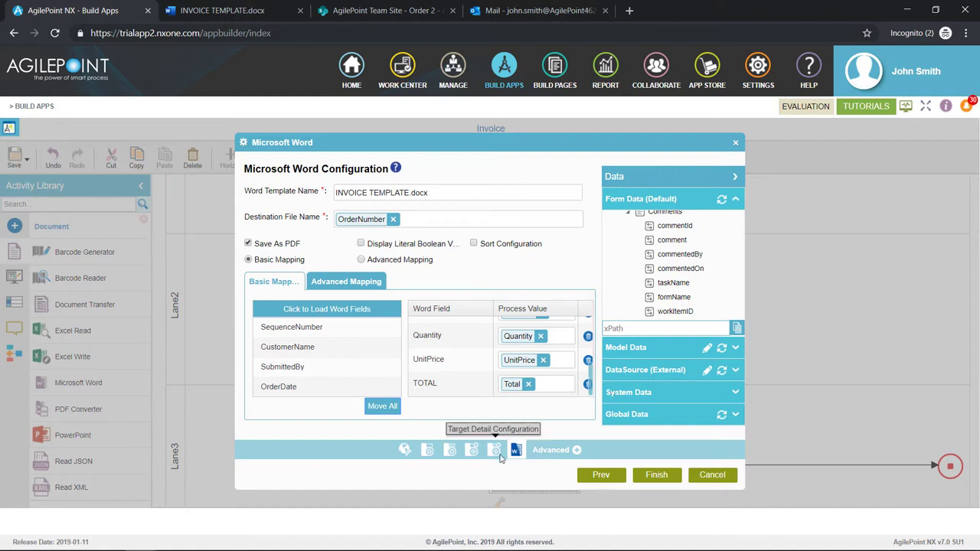
click(658, 480)
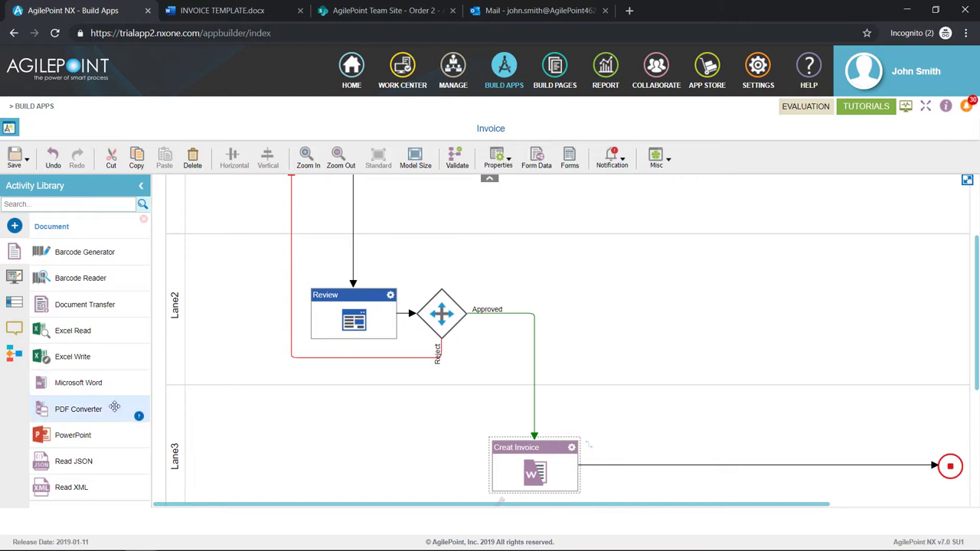
Step: Add an E-mail activity between Creat Invoice and the end of the process in Lane3 and name it Approval Email
click(14, 354)
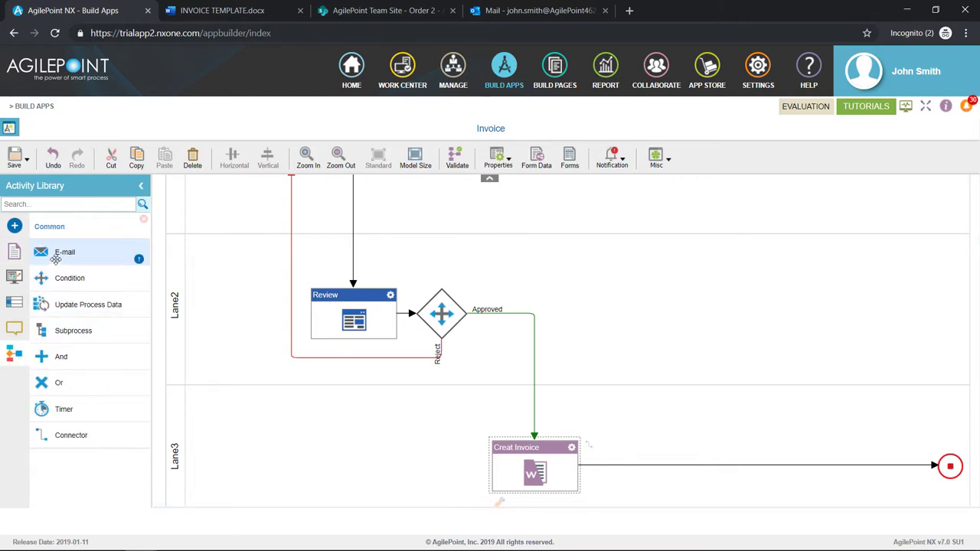
drag(49, 252, 659, 469)
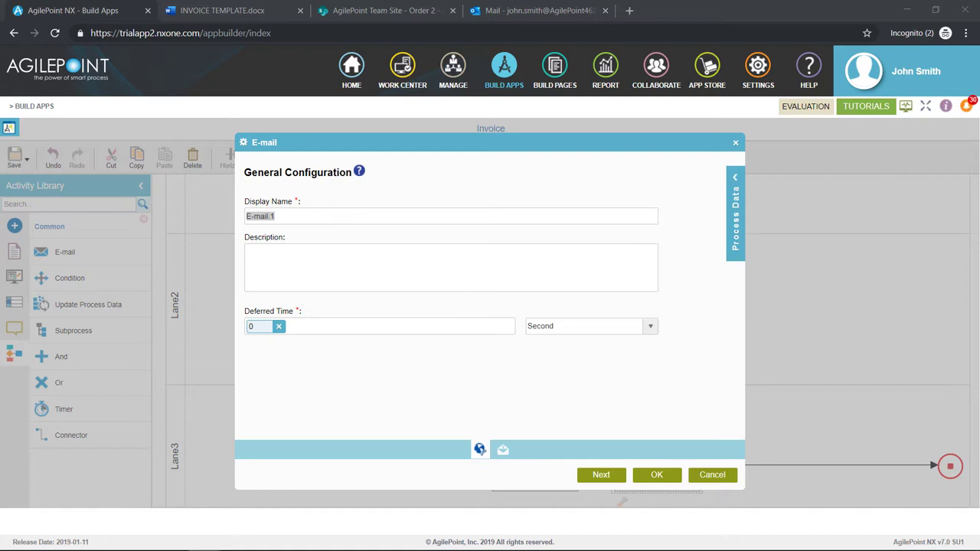
click(656, 356)
text(Ap)
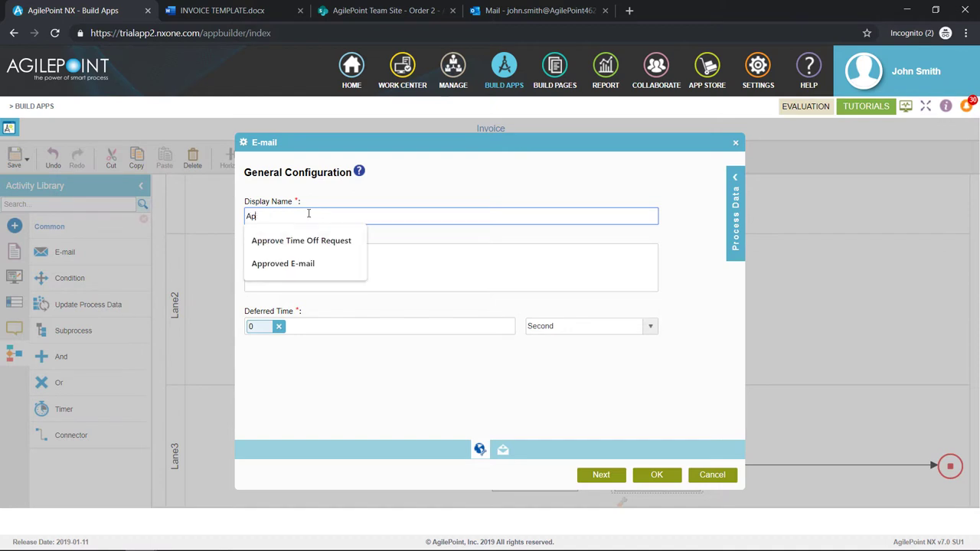
text(proval Email)
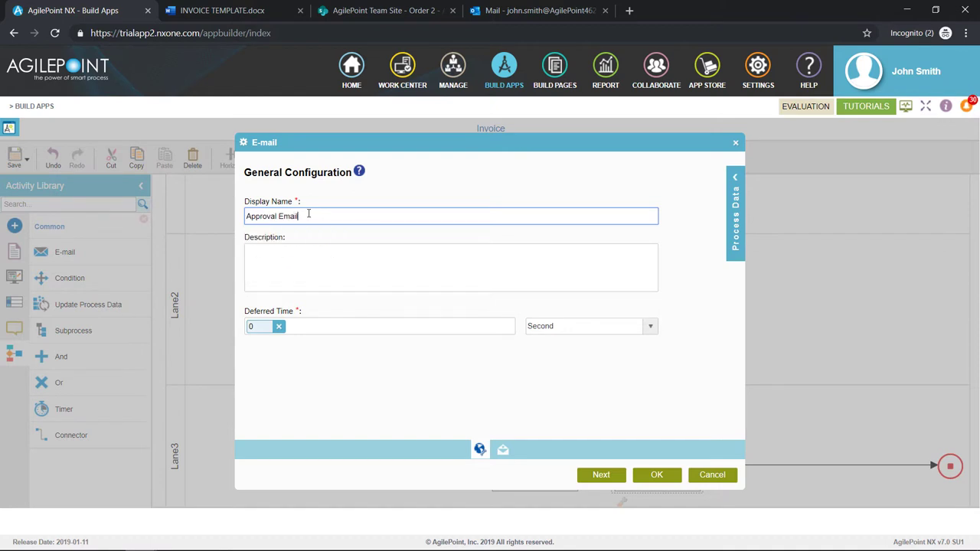
click(656, 475)
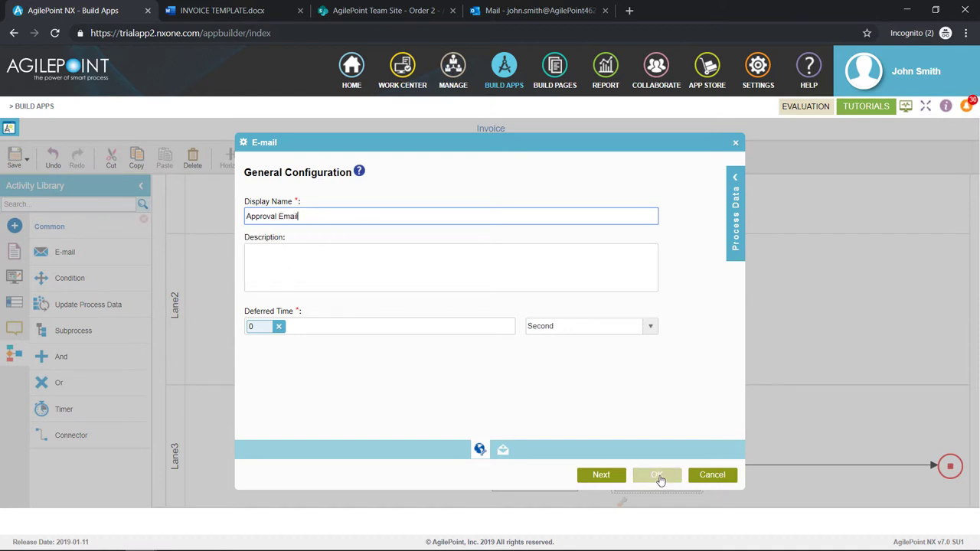
Step: Open the Approval Email activity's e-mail notification configuration and create a new e-mail template named Approval Email
click(694, 449)
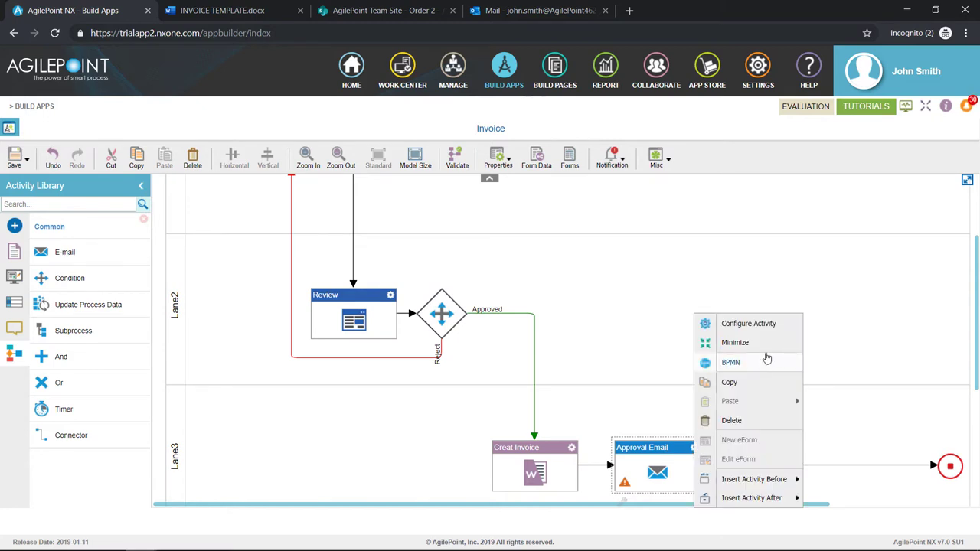
click(762, 325)
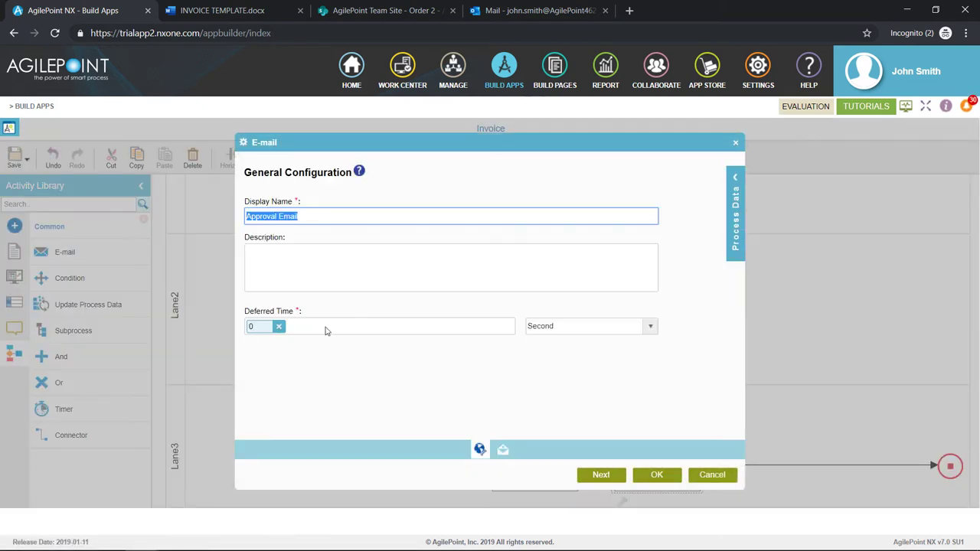
click(602, 475)
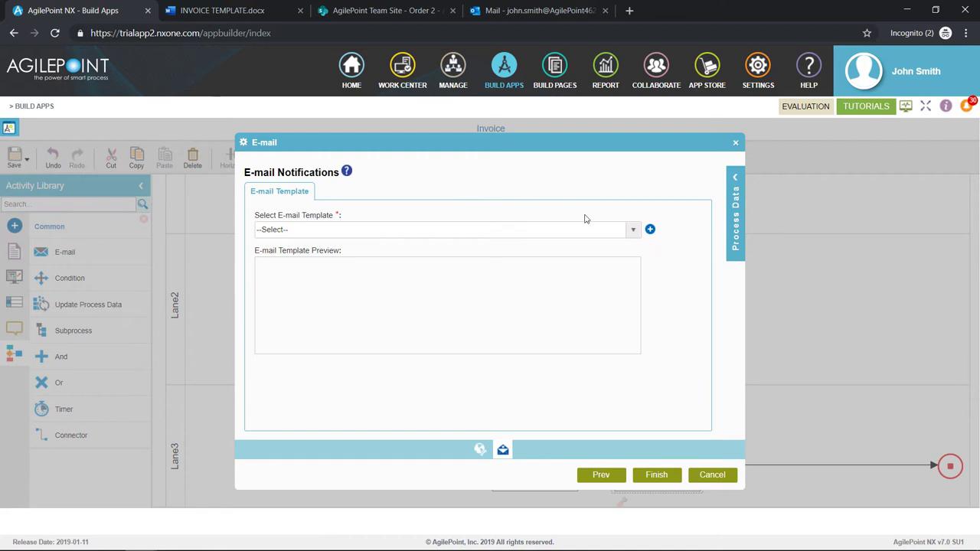
click(630, 232)
click(649, 230)
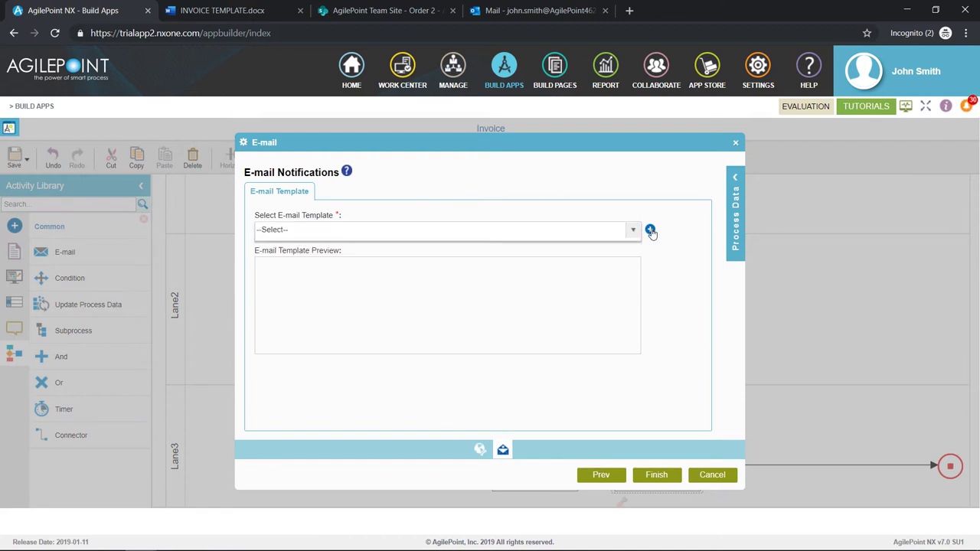
click(651, 231)
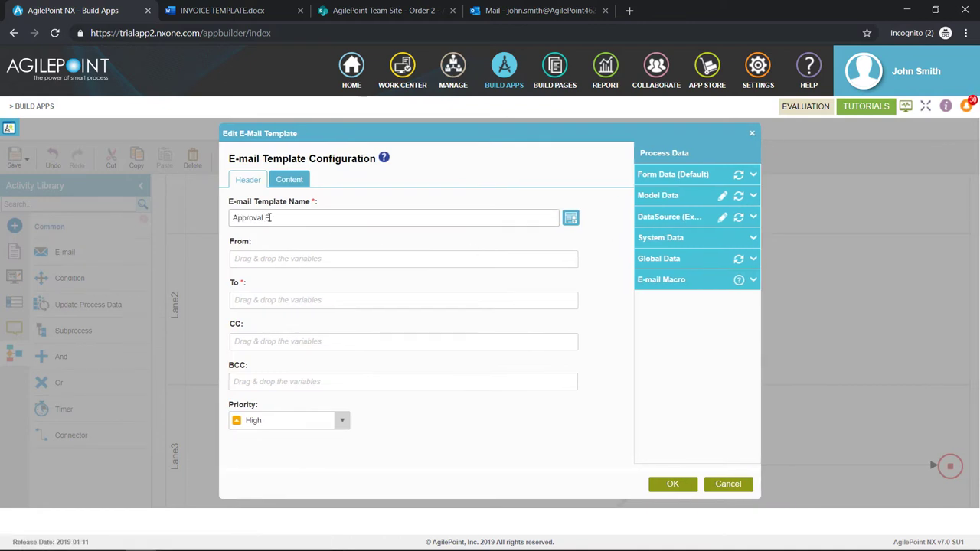
Step: Set the template's To recipient to the ProcessInitiator system data variable
click(283, 306)
click(688, 239)
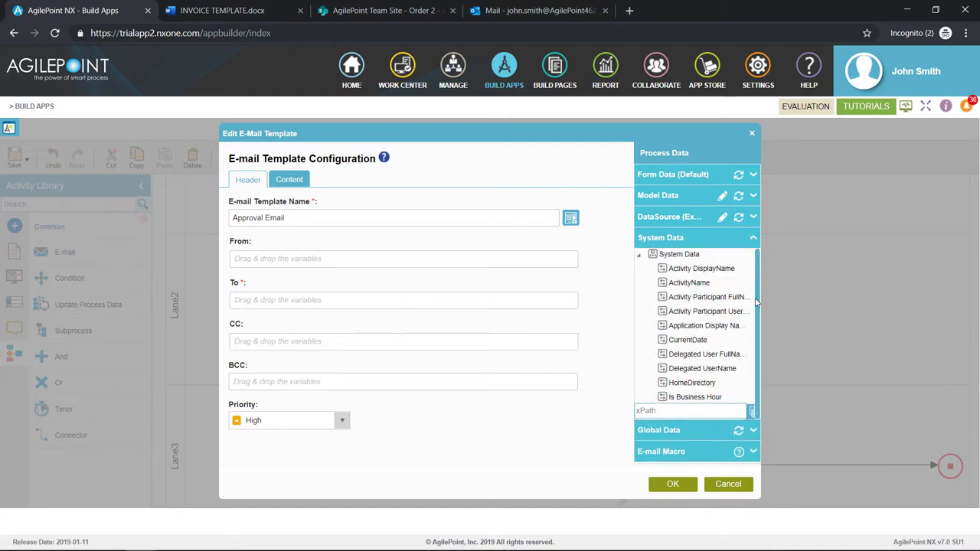
scroll(727, 321, down, 2)
drag(693, 383, 304, 304)
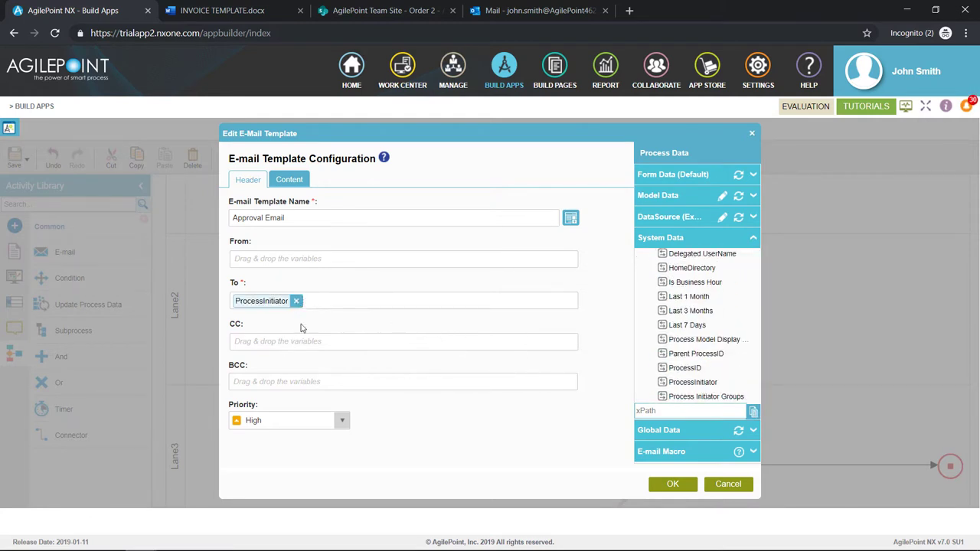
Step: Set the e-mail subject to "Your Invoice", the OrderNumber form field variable, and "Hsd Been Approved"
click(291, 181)
click(302, 242)
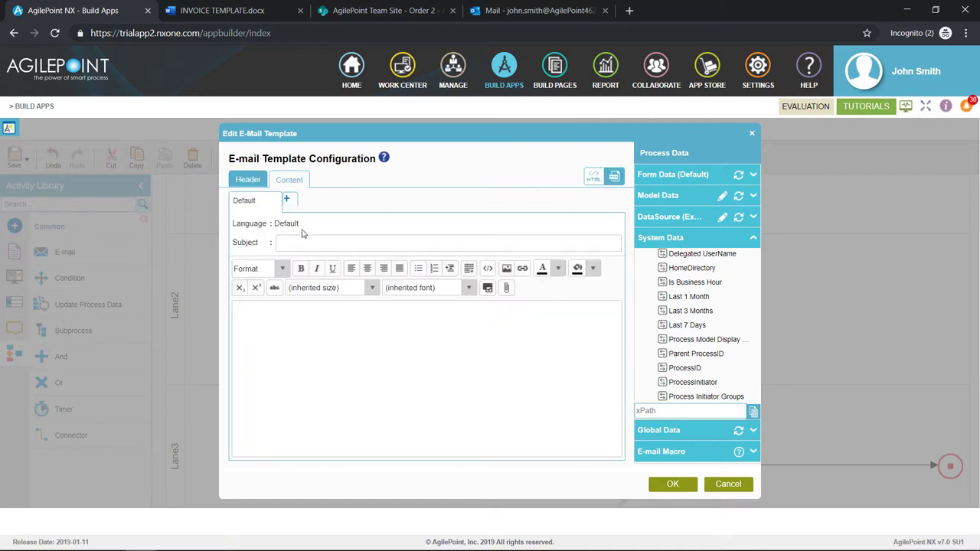
click(302, 242)
text(Your Invoice)
click(708, 177)
click(701, 220)
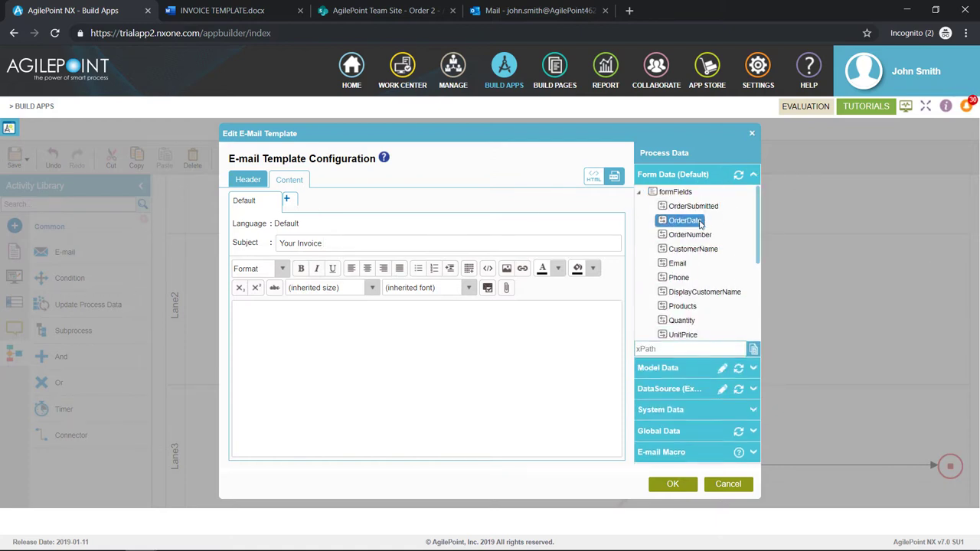
drag(693, 234, 491, 244)
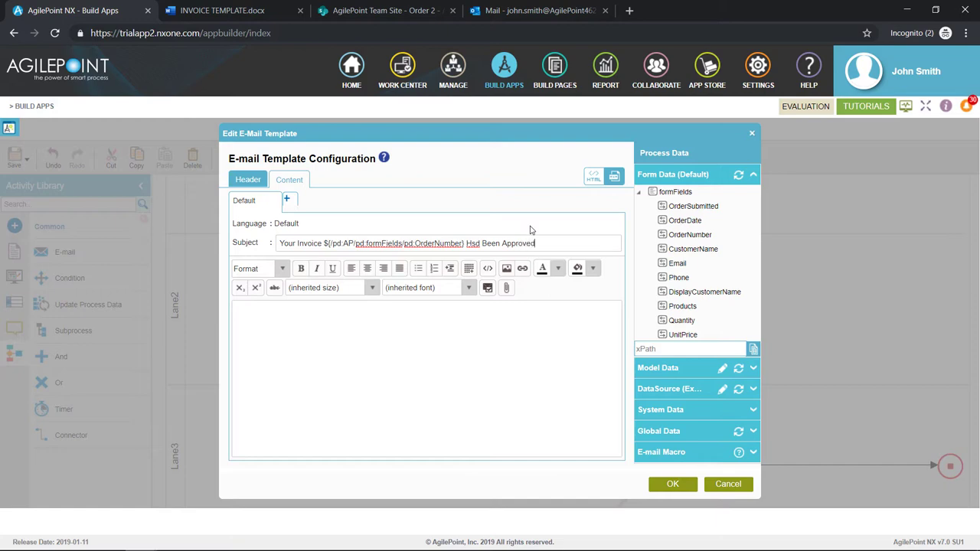
Step: Paste the prepared invoice message into the e-mail body as HTML source, update the body and review its content
click(488, 268)
key(ctrl+v)
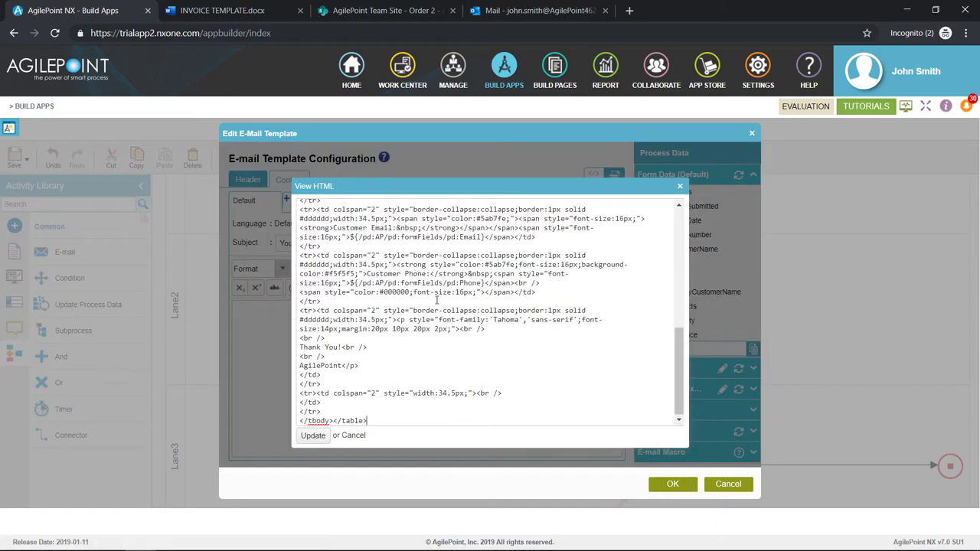
click(310, 436)
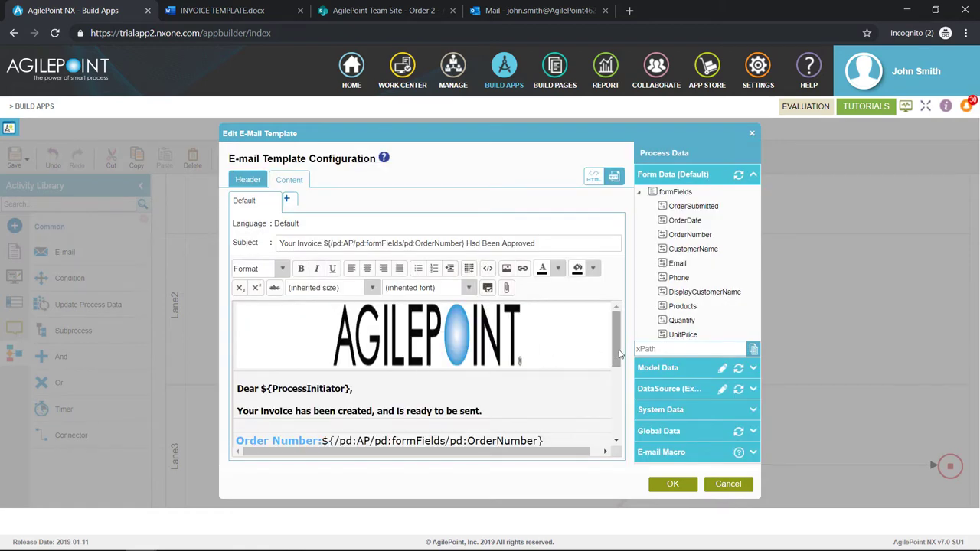
drag(618, 352, 617, 392)
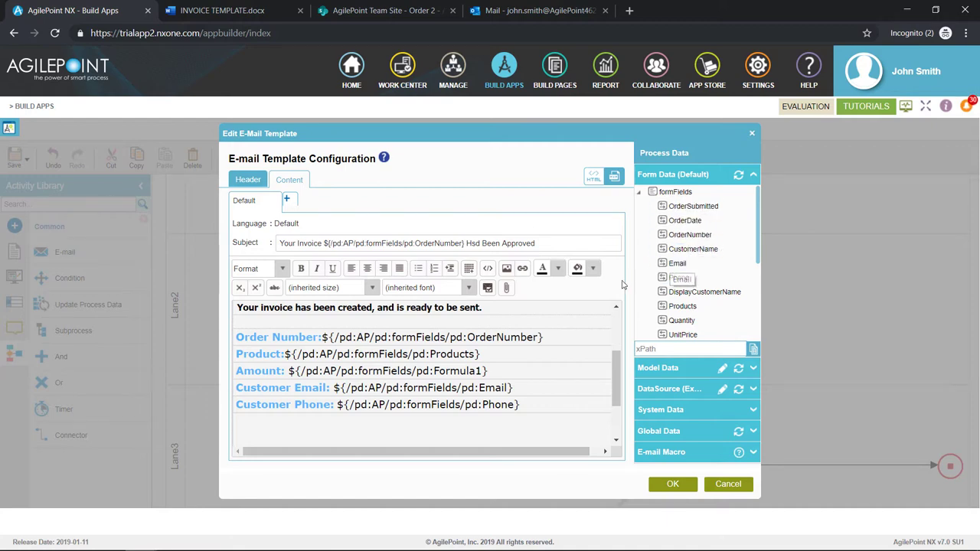
scroll(402, 380, down, 2)
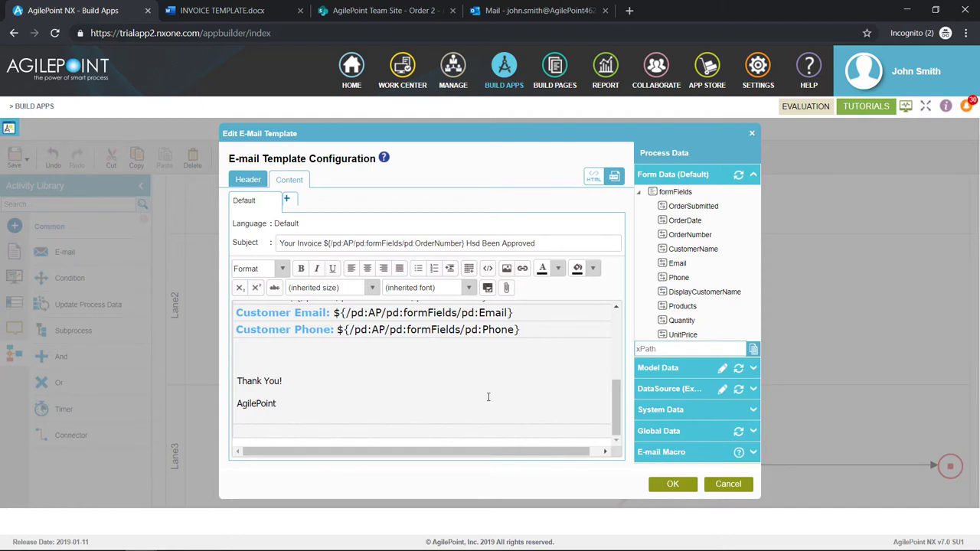
Step: Accept the Approval Email template, finish the e-mail activity's configuration, and save and close the Invoice process model
click(659, 490)
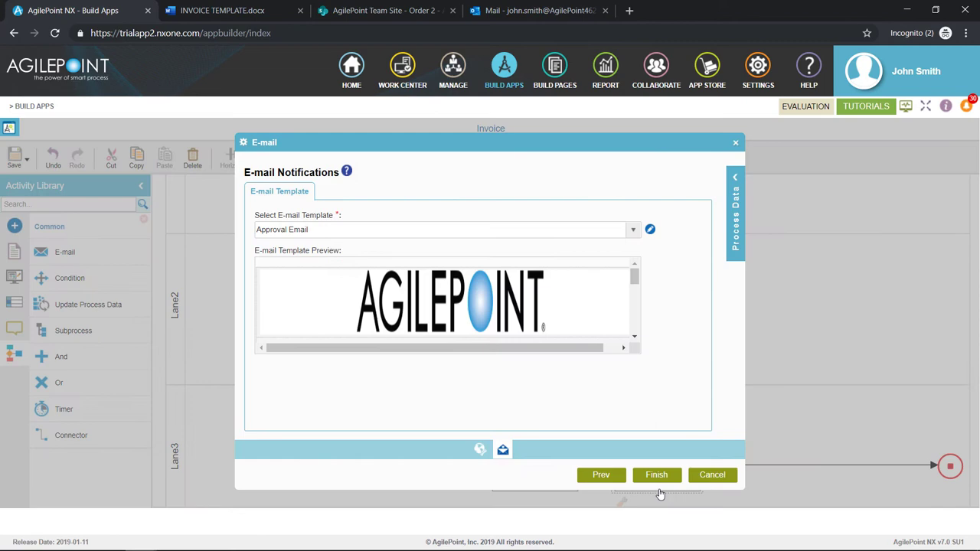
click(660, 475)
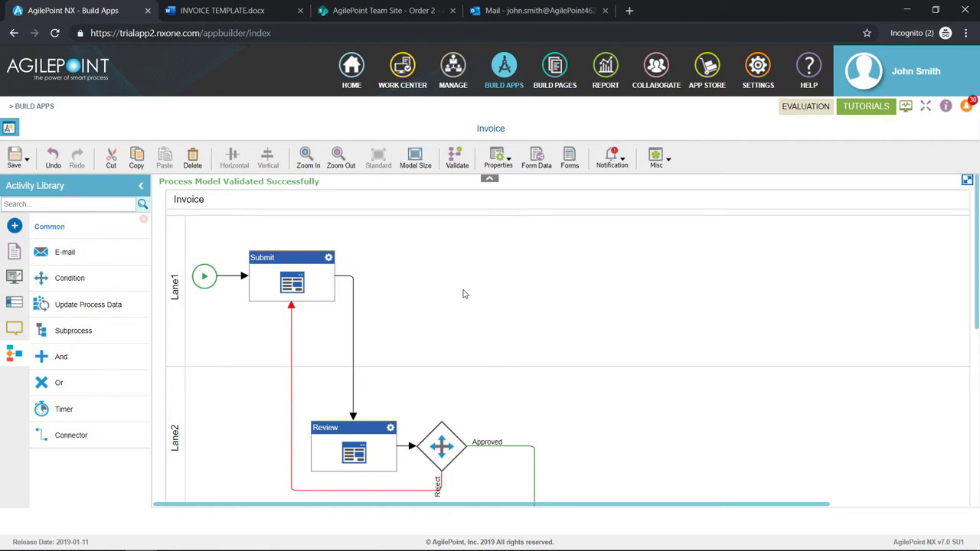
click(27, 161)
click(46, 206)
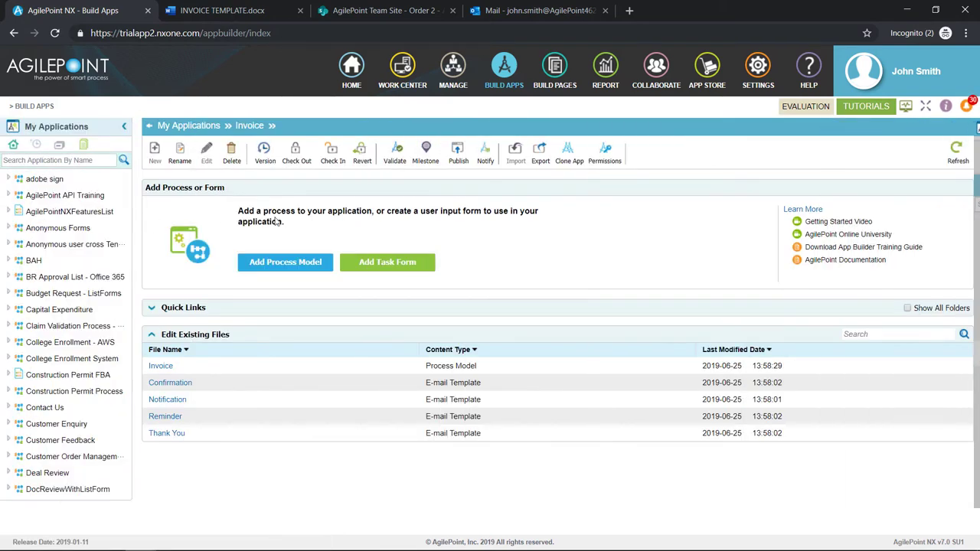
Step: Find the Invoice application with the search term "invoice" and publish it, checking in all pending changes without setting permissions
click(57, 162)
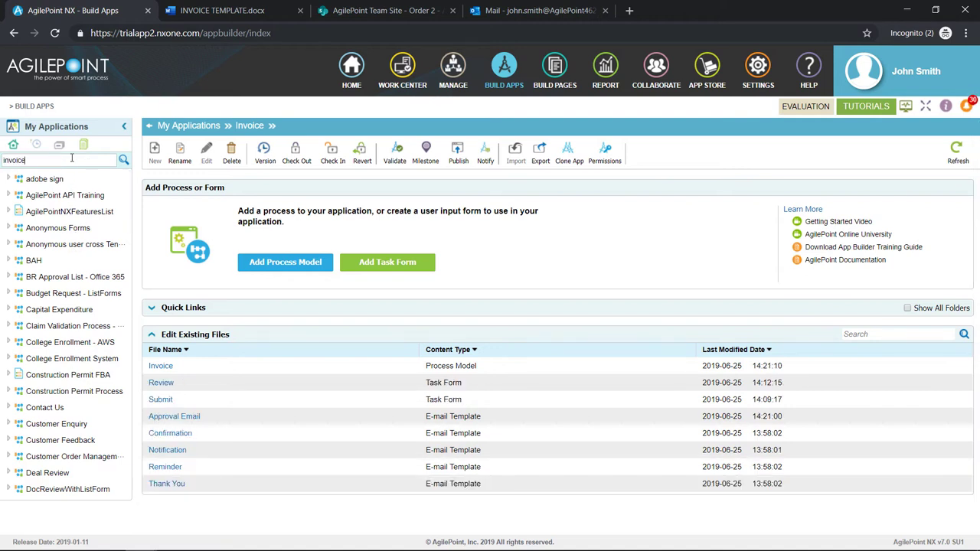
key(Return)
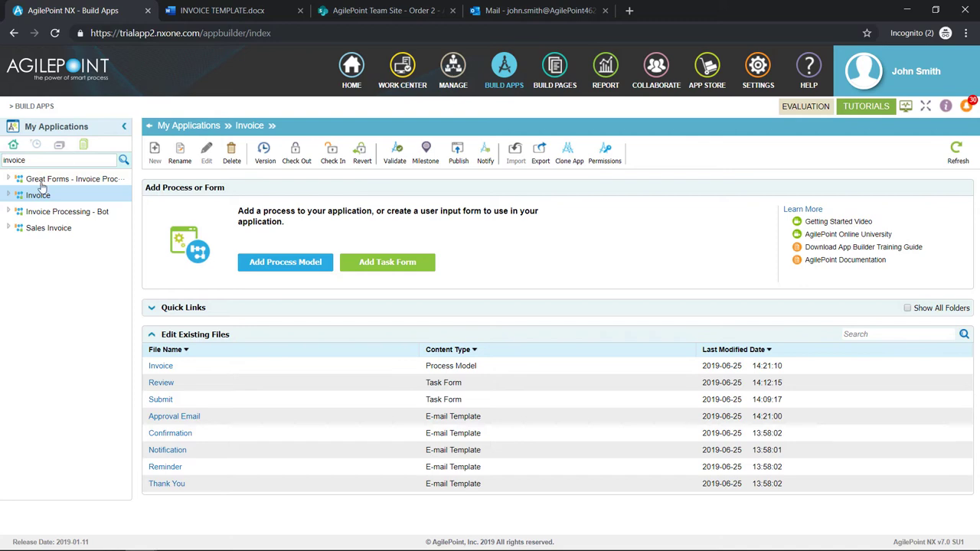
click(458, 153)
click(451, 348)
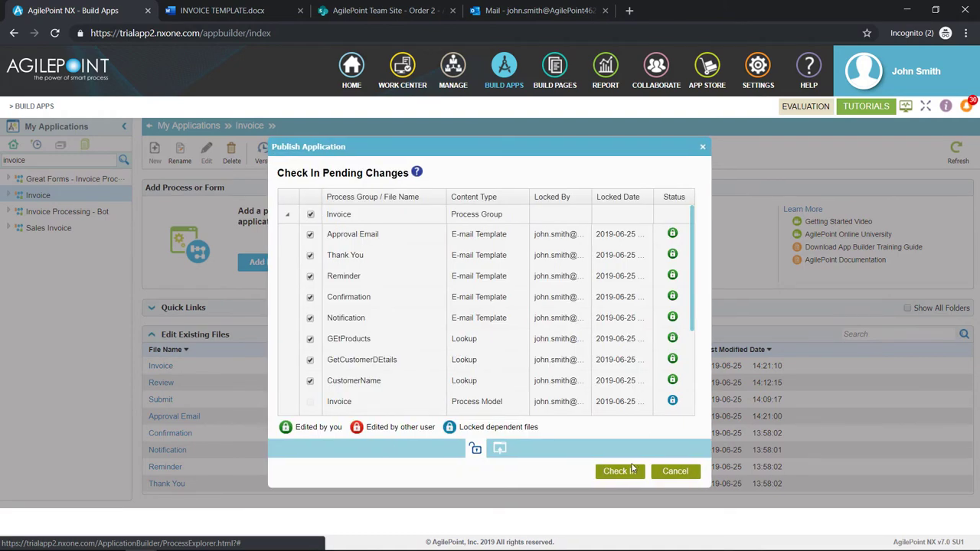
click(627, 471)
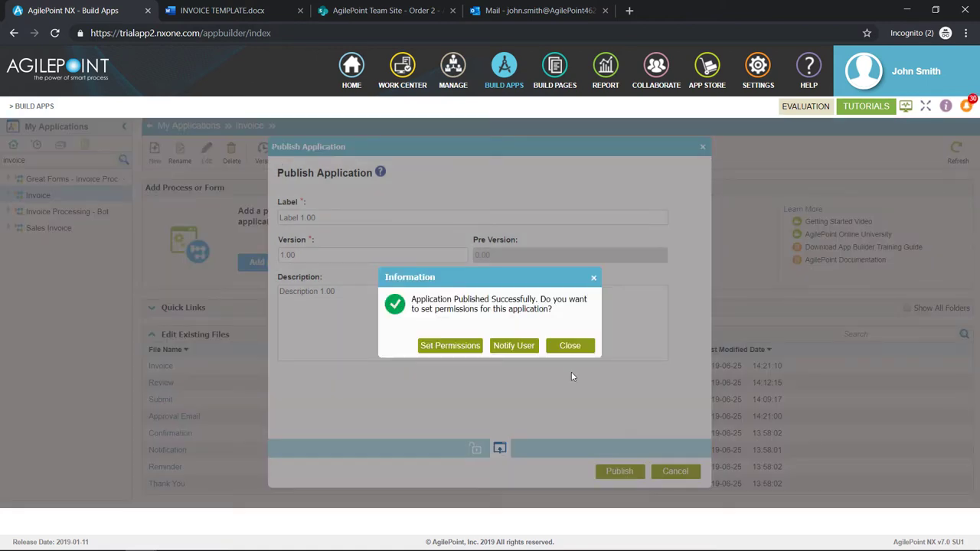
click(569, 350)
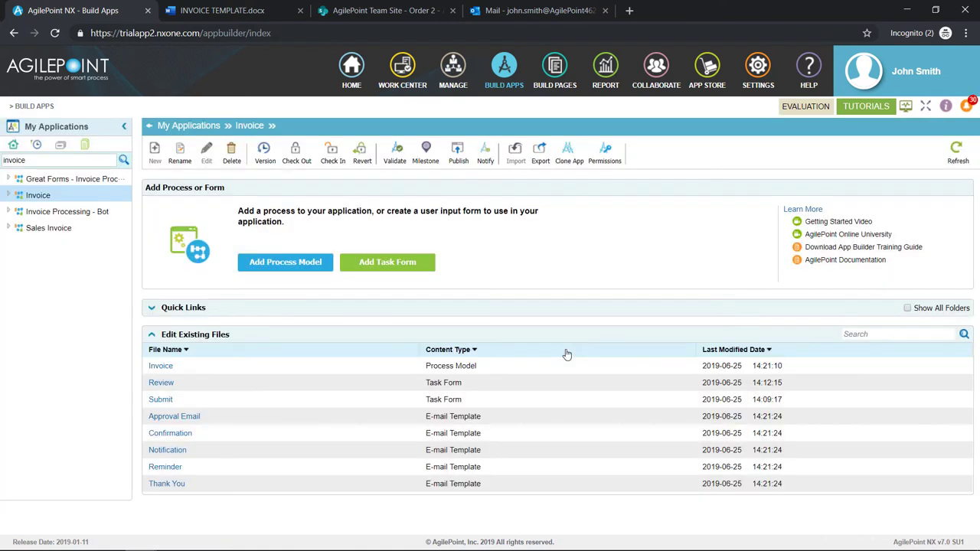
Step: Open Work Center in a separate browser tab and start a new request for the Invoice process
middle_click(402, 69)
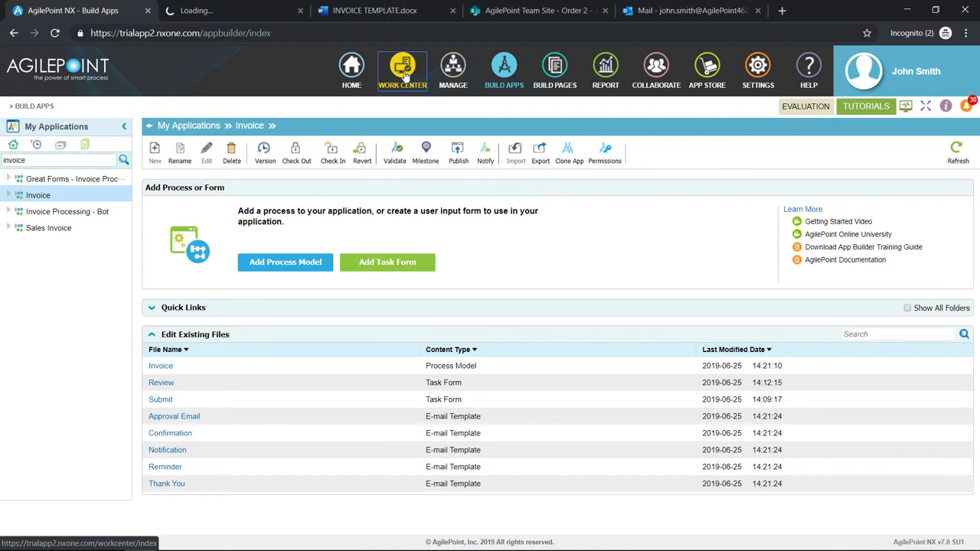
click(224, 13)
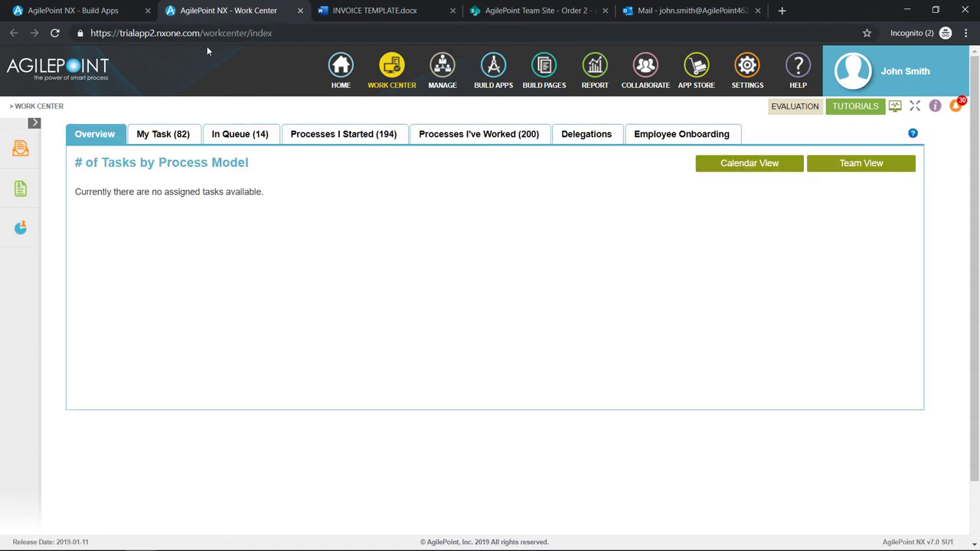
click(21, 191)
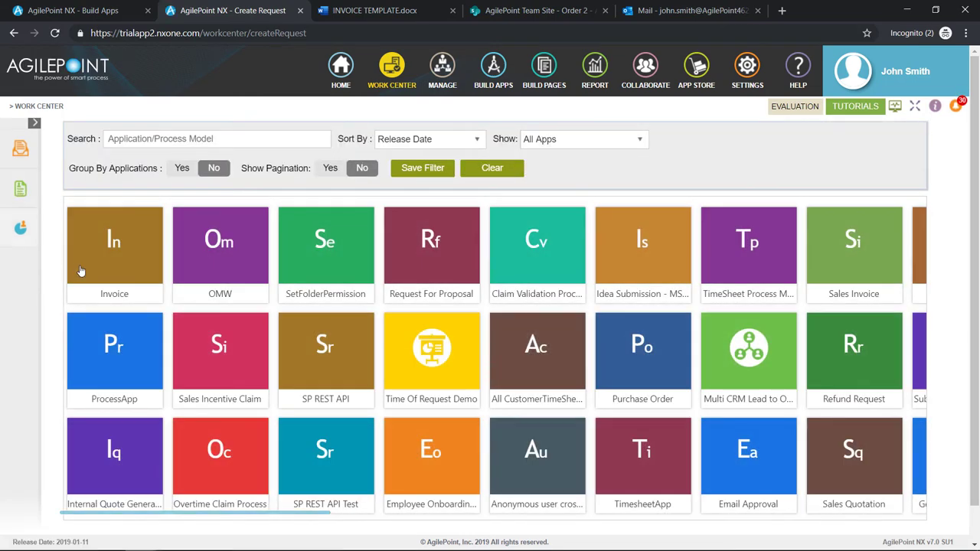
click(92, 261)
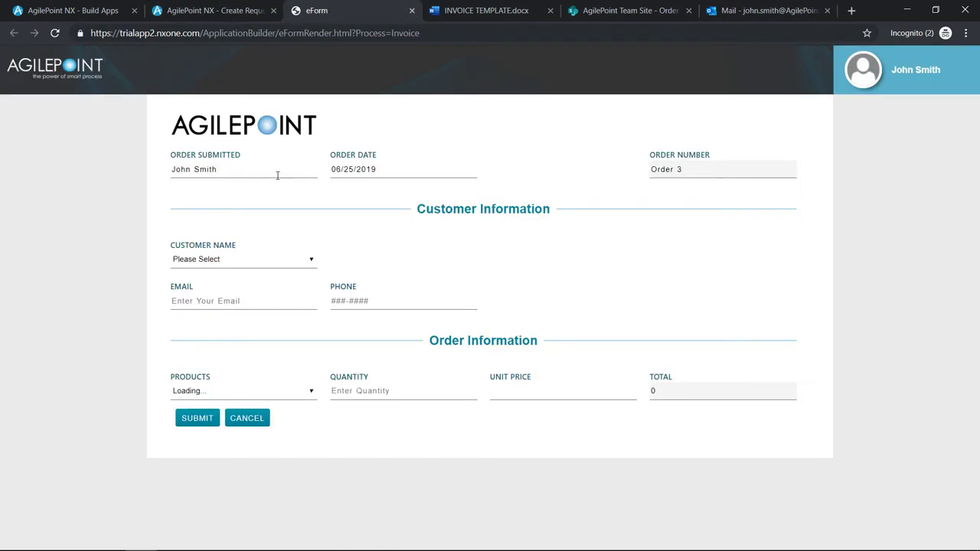
Step: Check the prefilled submitter field and select an existing customer for the order
drag(235, 169, 161, 171)
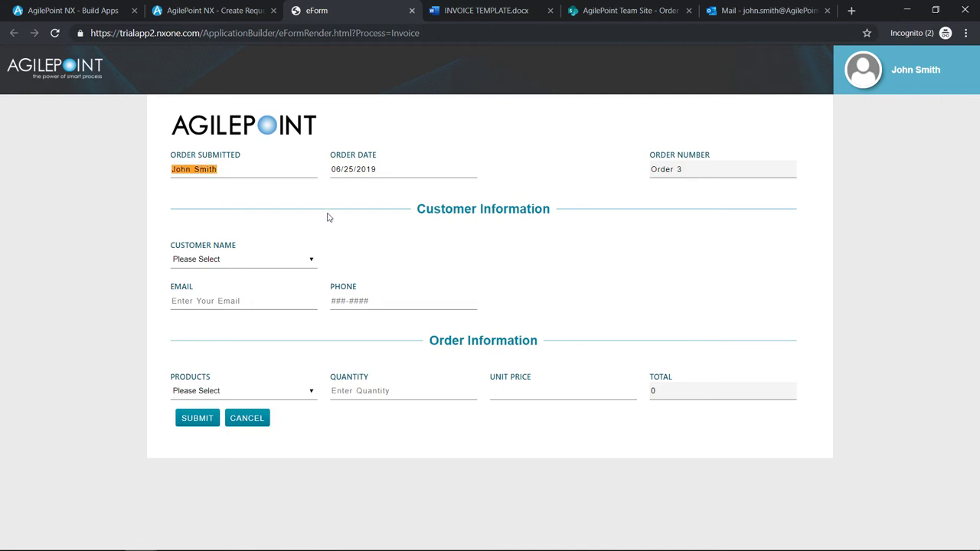
click(284, 260)
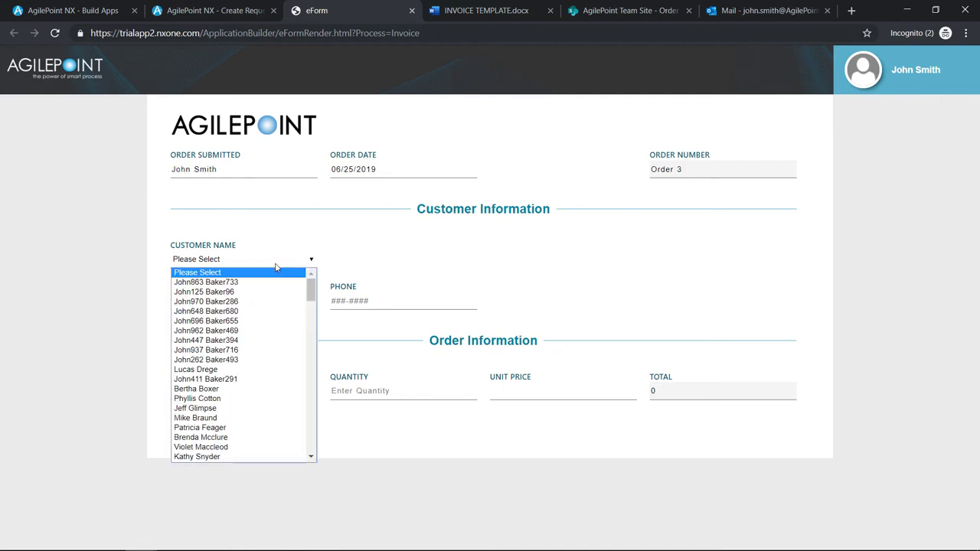
click(234, 370)
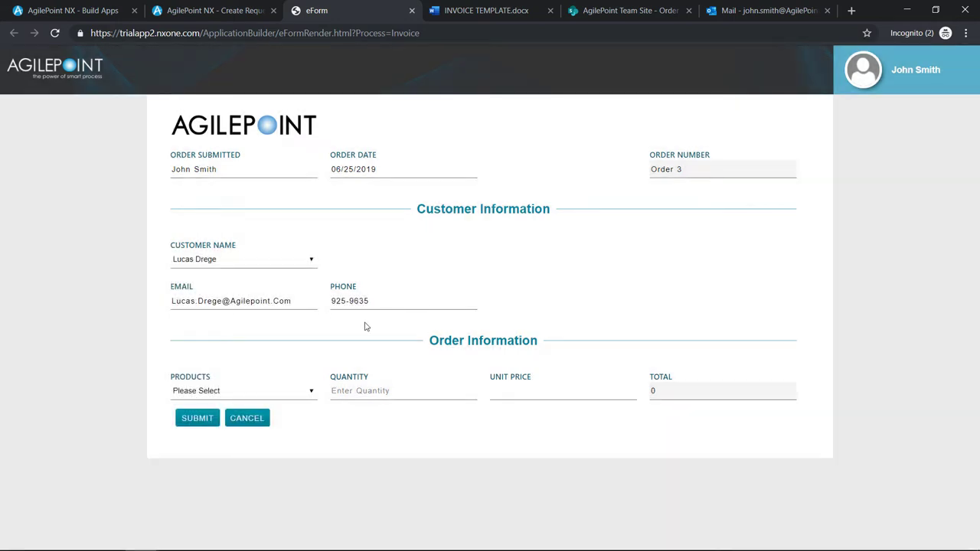
Step: Order Chairs with a quantity of 5 and a unit price of 321, and submit the form
click(286, 391)
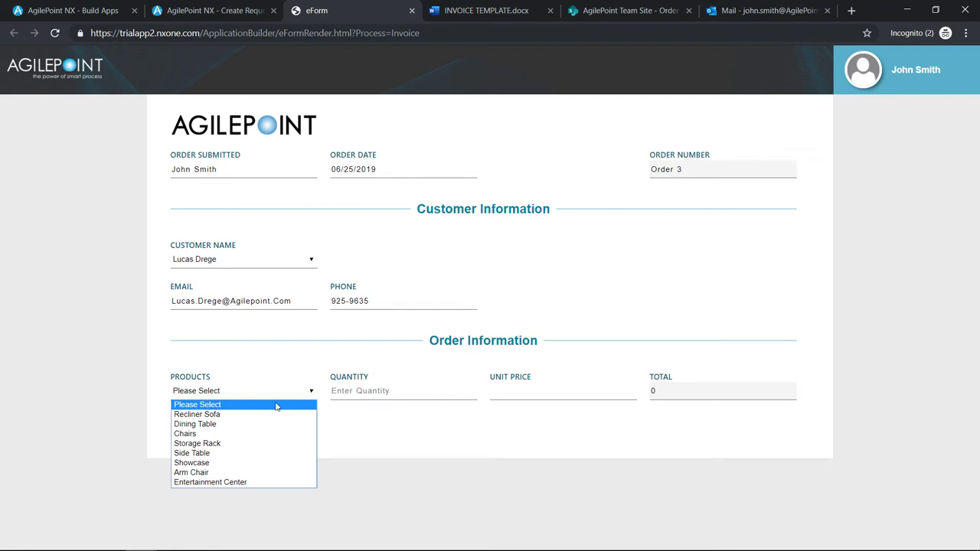
click(257, 434)
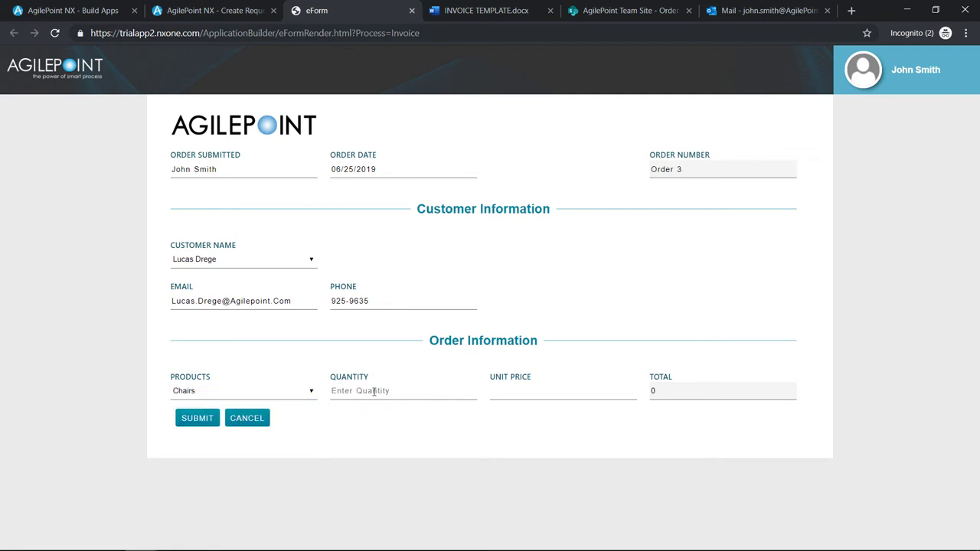
click(372, 392)
text(5)
text(321)
click(197, 420)
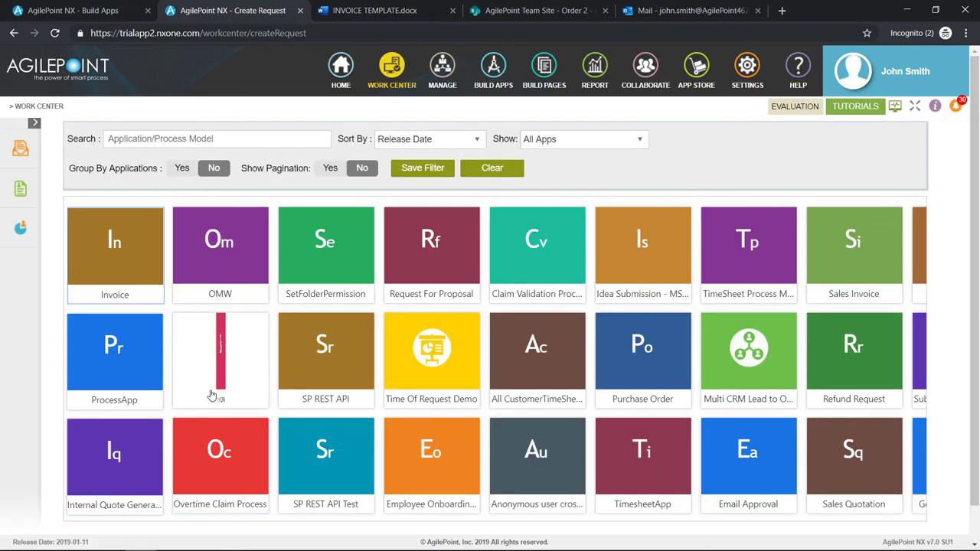
Step: Open the newly assigned Review task of the Invoice process from the personal task list
click(23, 150)
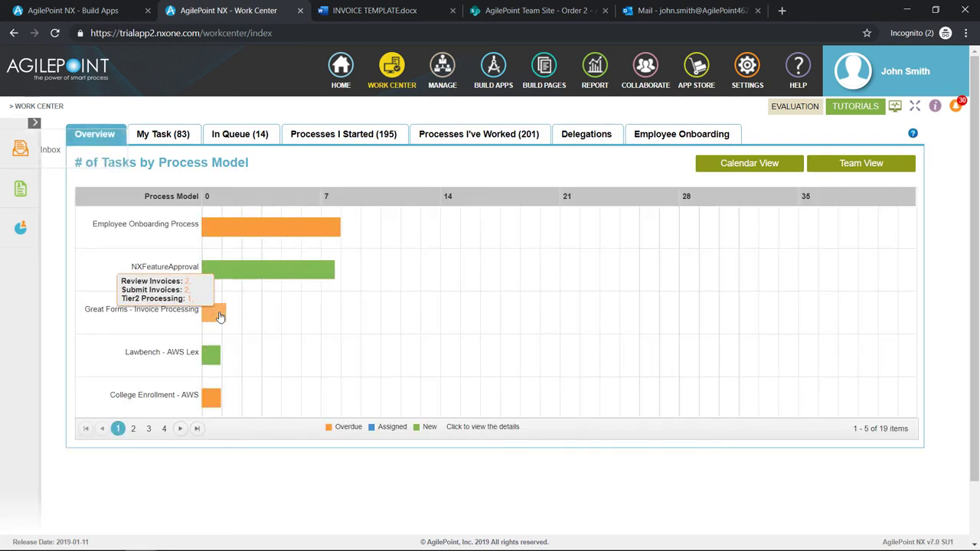
click(166, 136)
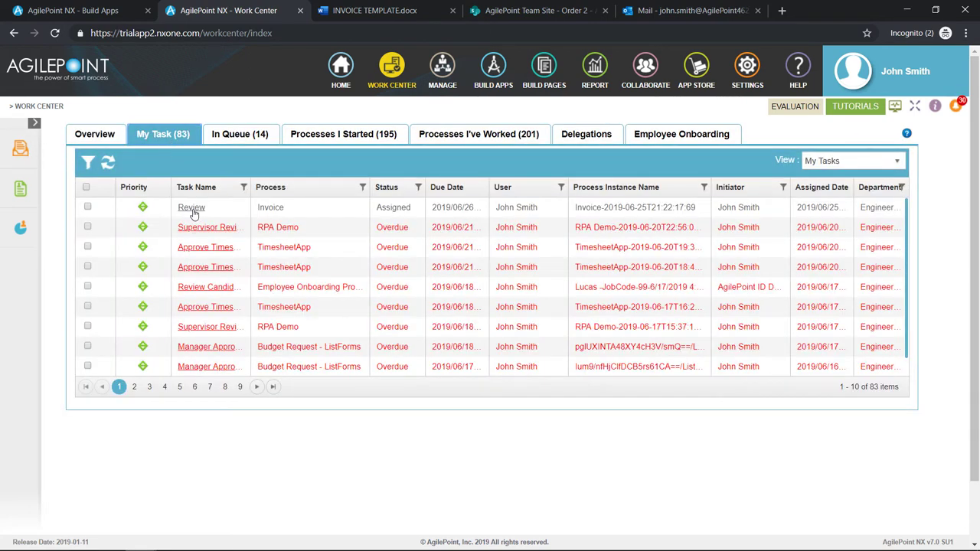
click(191, 208)
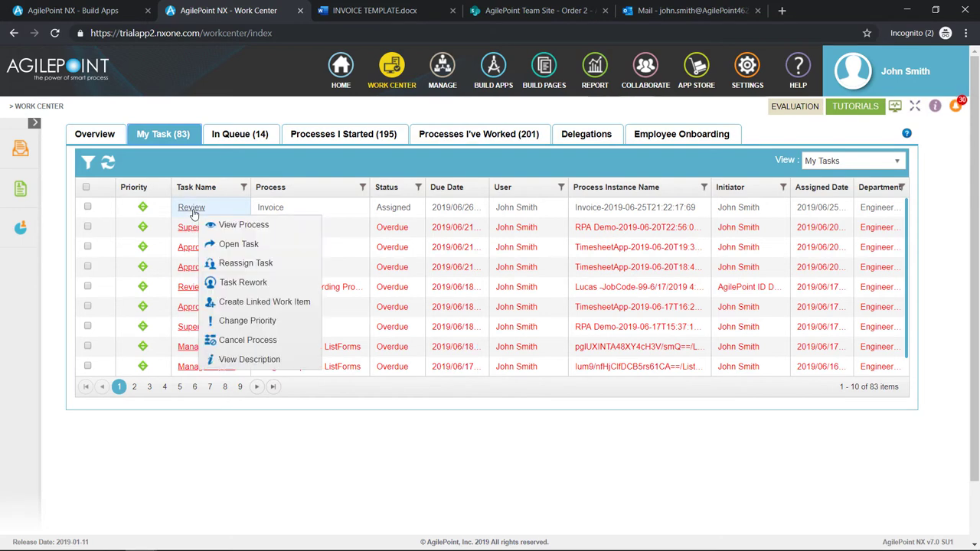
click(220, 248)
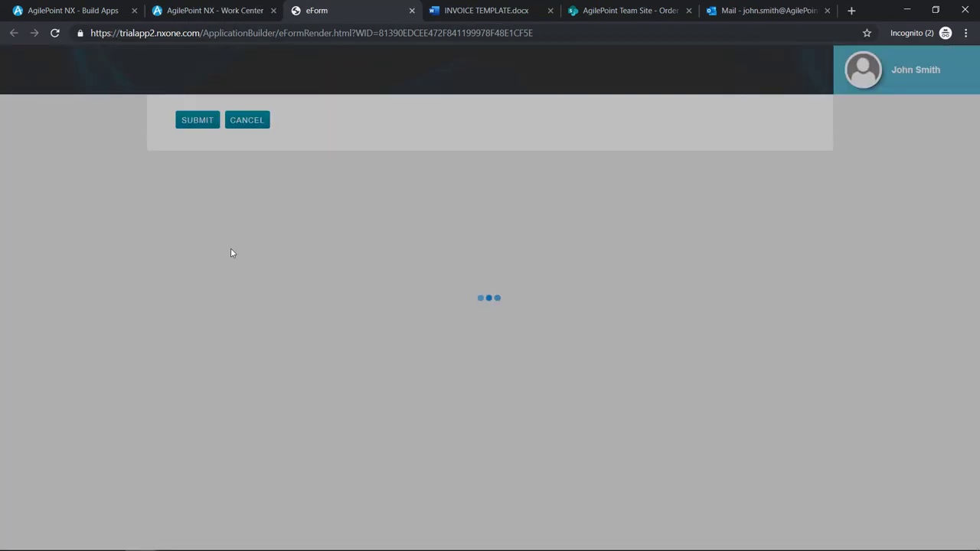
Step: Test the Reject option's effect on the comments, set the approval to Approve, and submit the review
scroll(235, 292, down, 3)
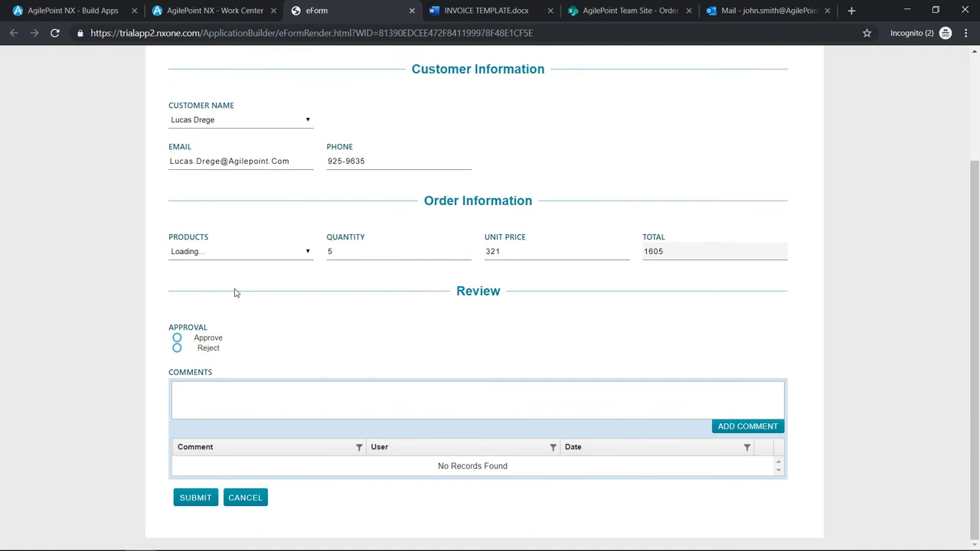
click(209, 349)
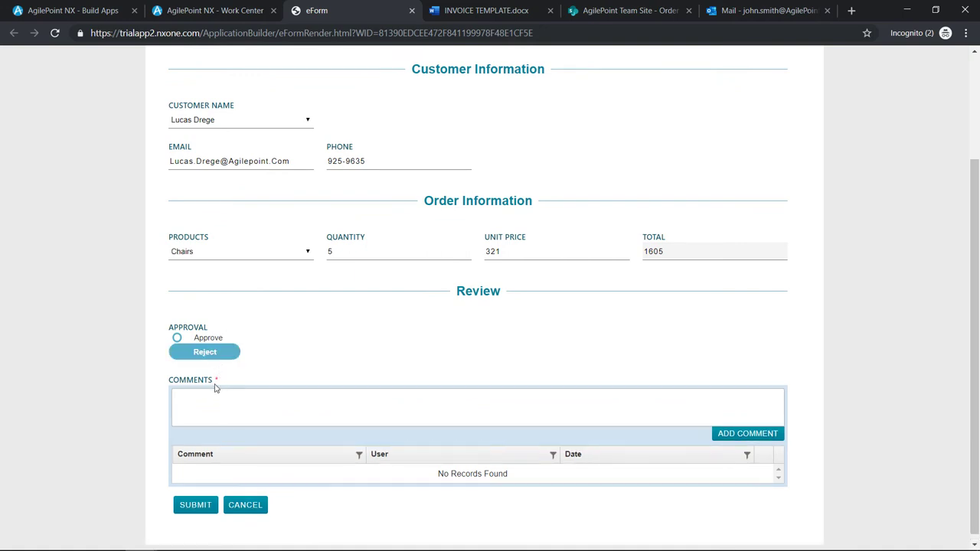
click(199, 343)
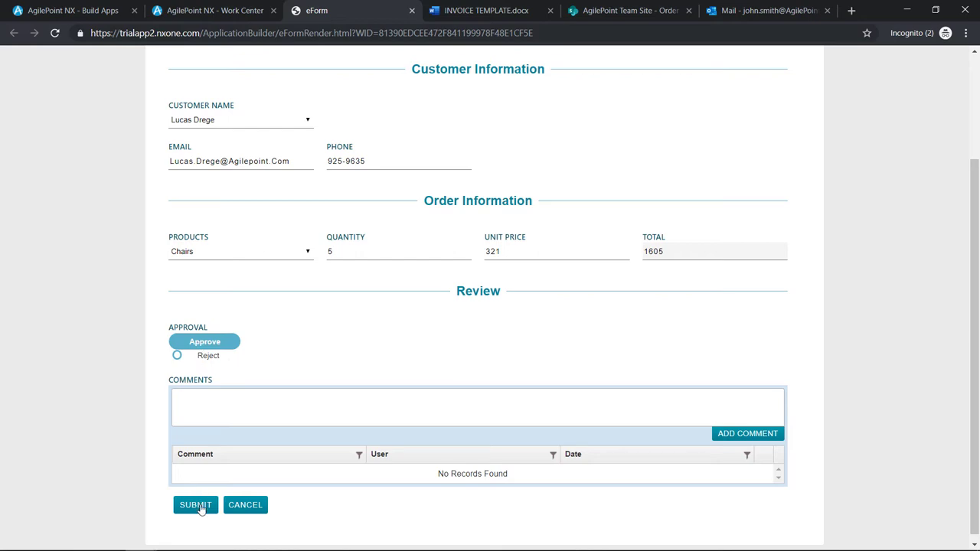
click(200, 506)
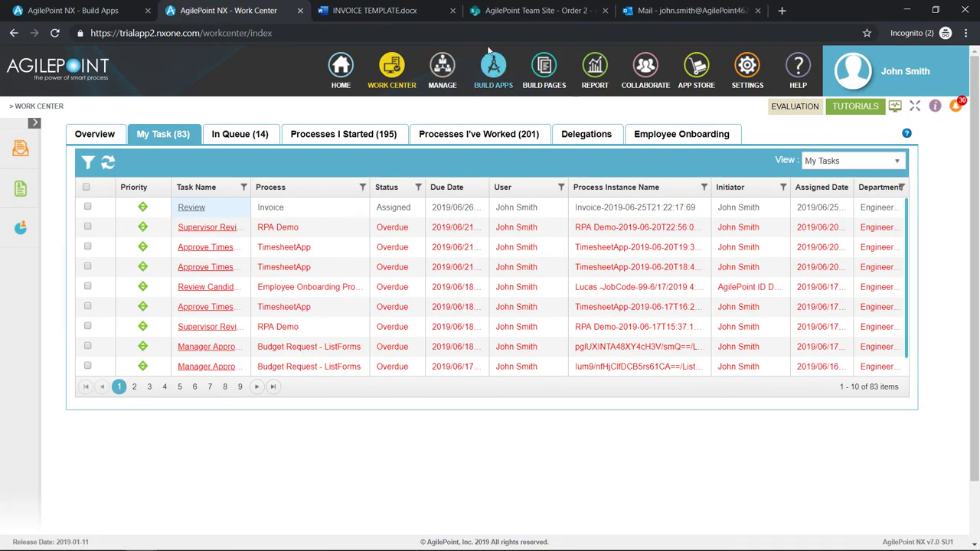
Step: Switch to the SharePoint site, open the incoming invoice approval e-mail, examine its contents, and close the message
click(534, 10)
click(347, 447)
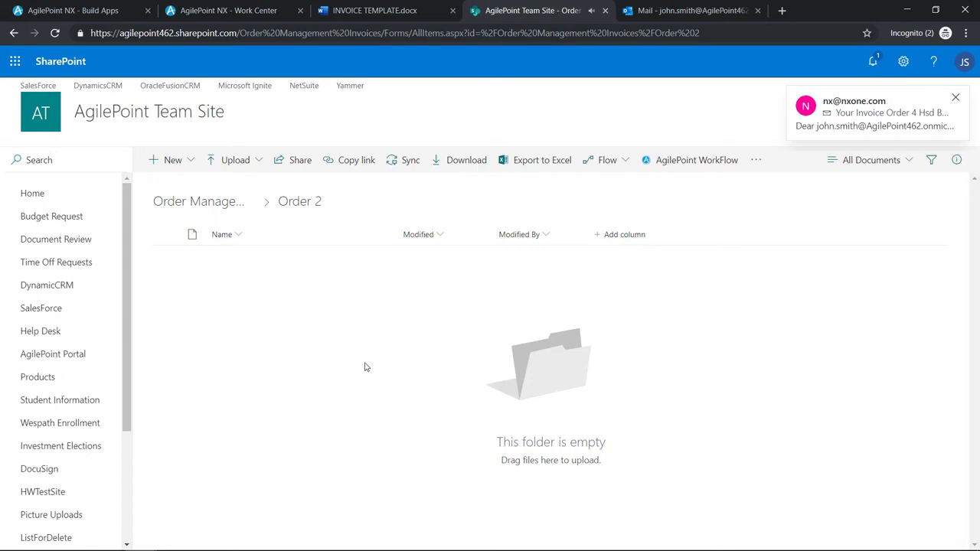
click(878, 125)
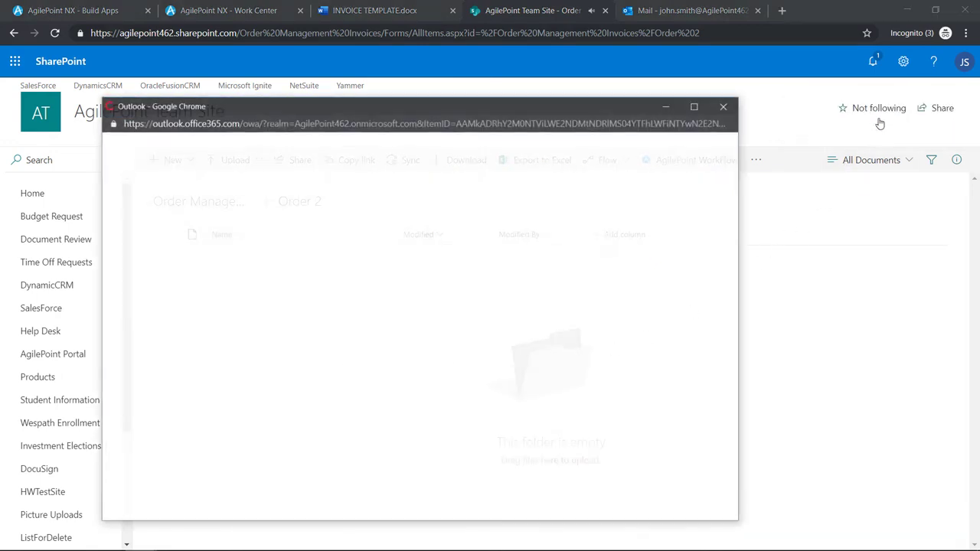
drag(618, 101, 699, 95)
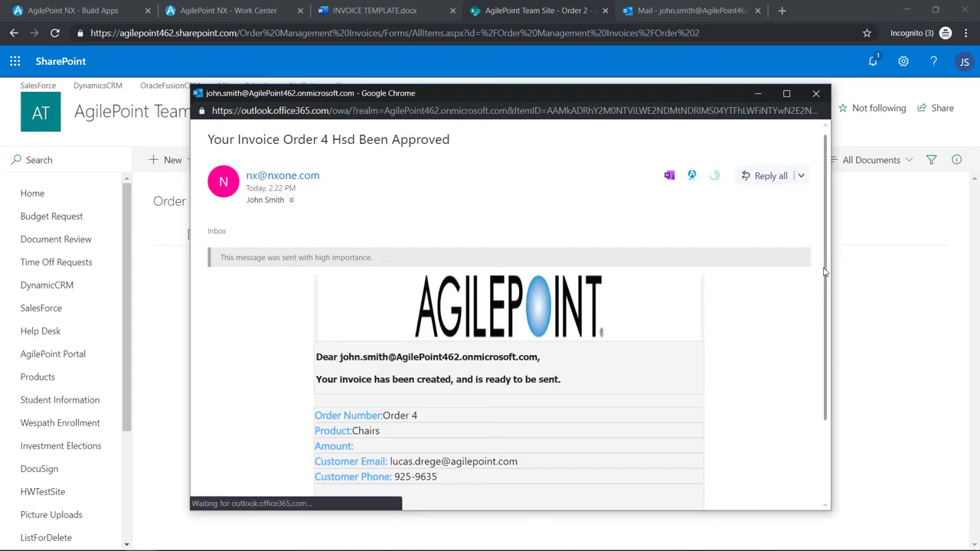
drag(824, 272, 828, 375)
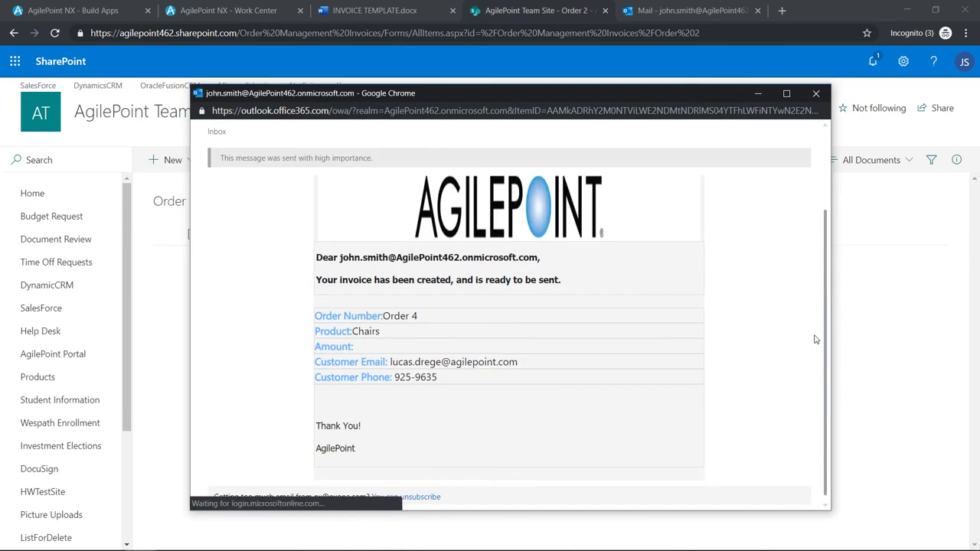
scroll(817, 339, up, 3)
click(817, 92)
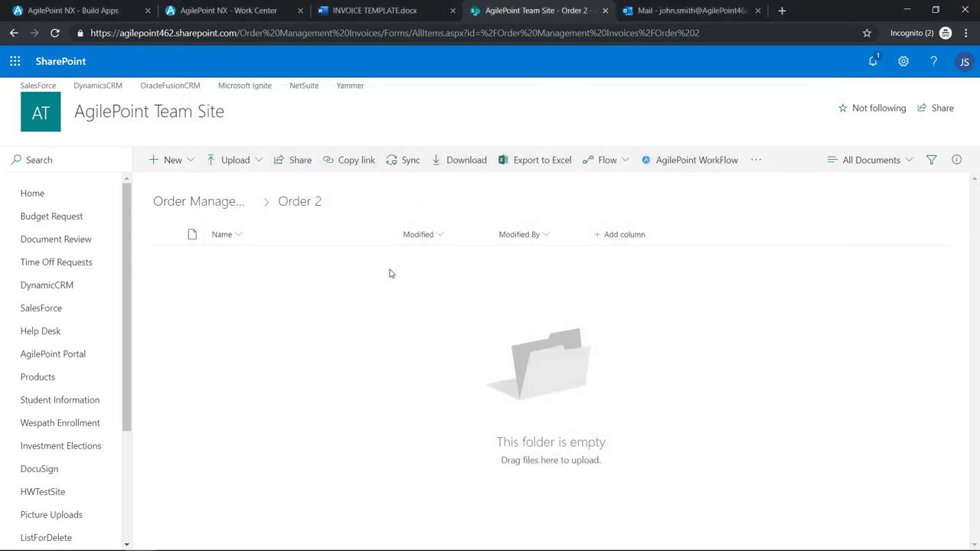
Step: Open the generated Order 4 PDF from the Order 4 folder of the Order Management Invoices library
click(205, 201)
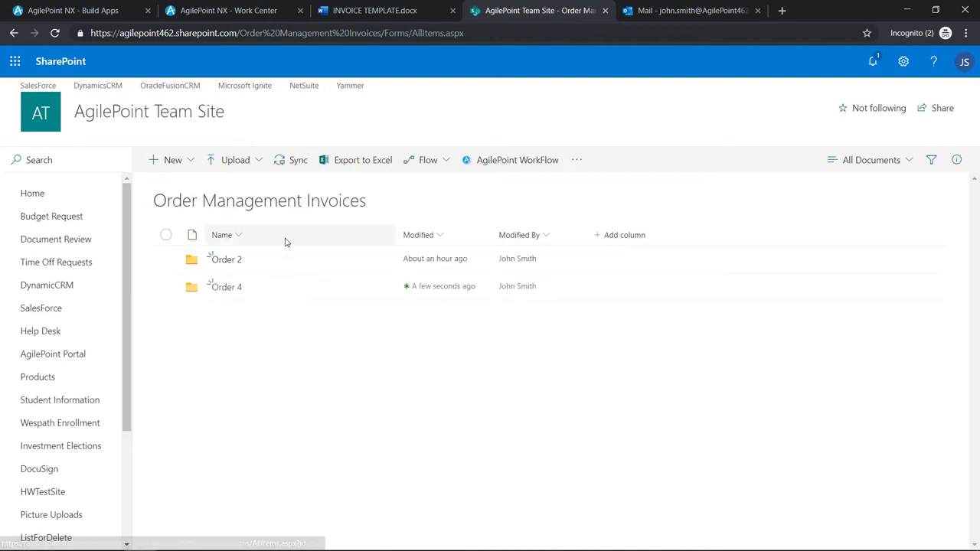
click(227, 289)
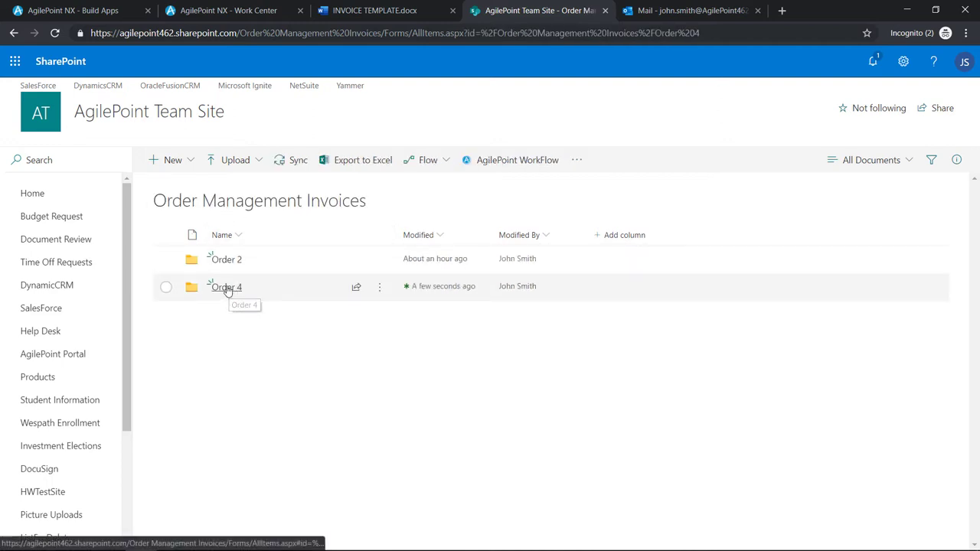
click(237, 261)
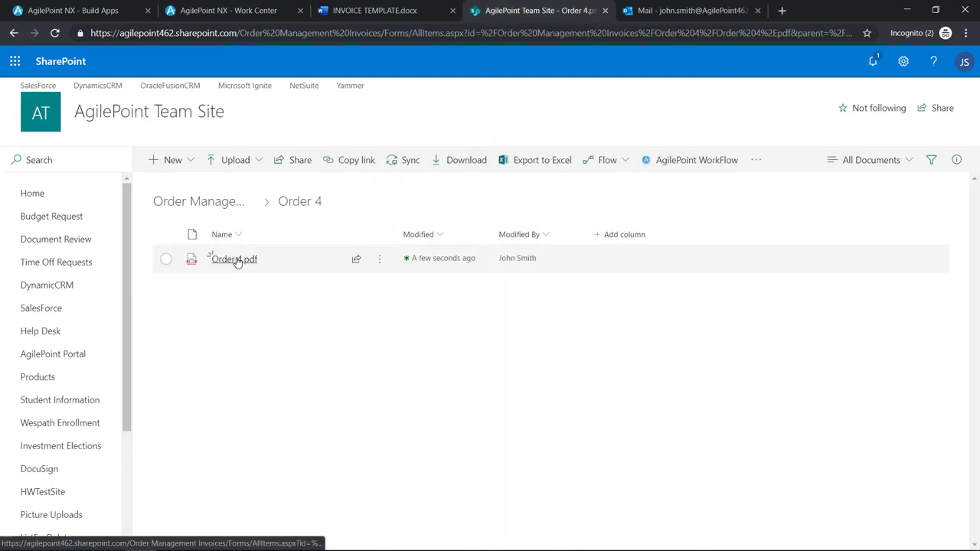